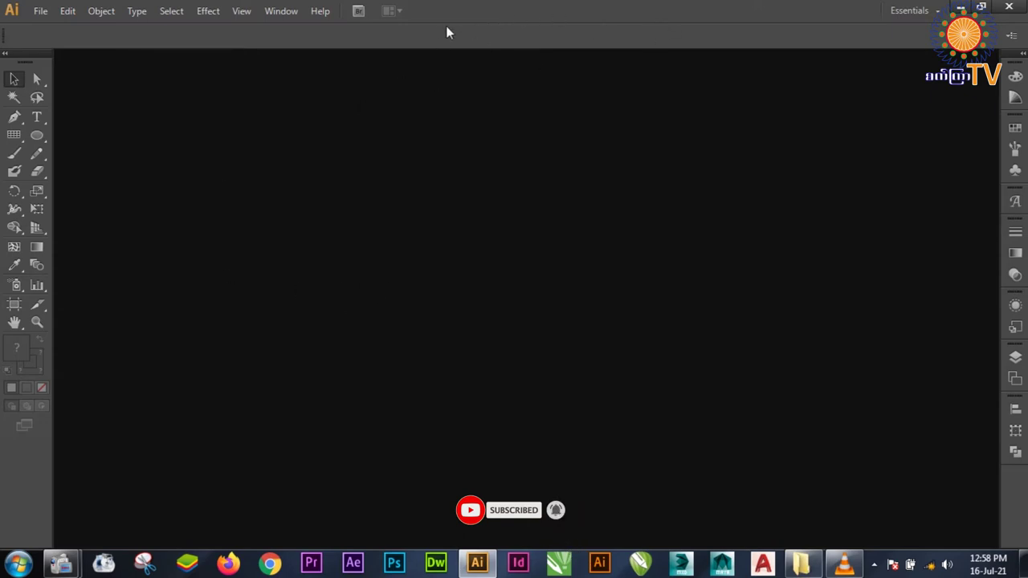
- Choose File > New to start a new Illustrator document
click(40, 10)
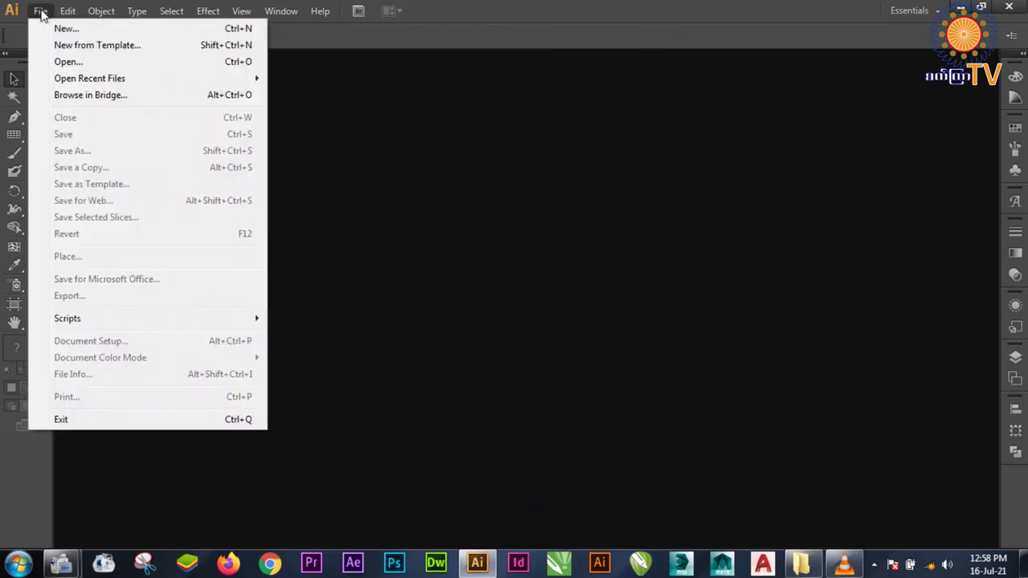
click(58, 29)
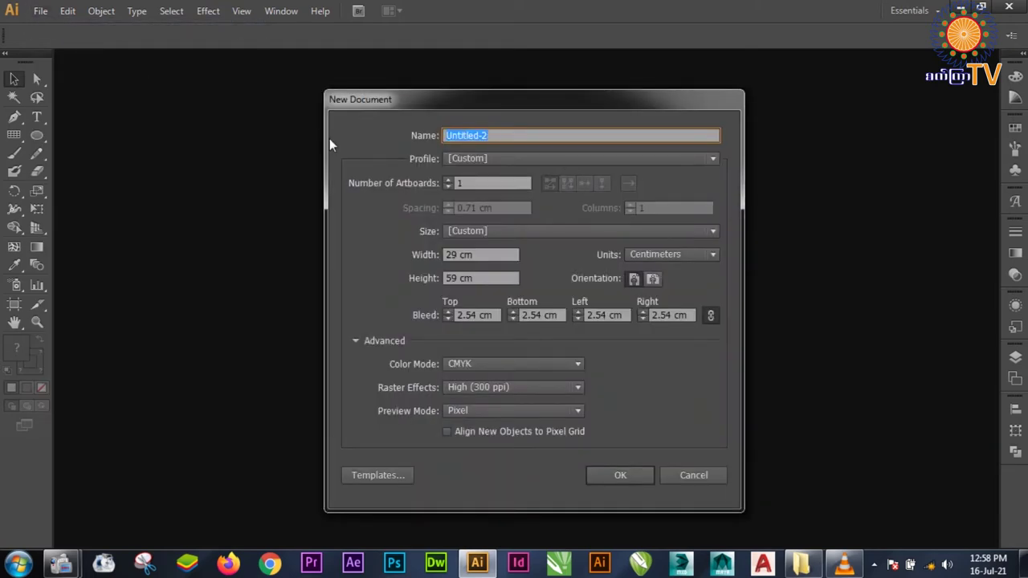
- Name the new document '2022 Calander', leaving the page size presets unchanged
text(22)
key(BackSpace)
text(022)
text( Calander)
click(502, 234)
click(393, 232)
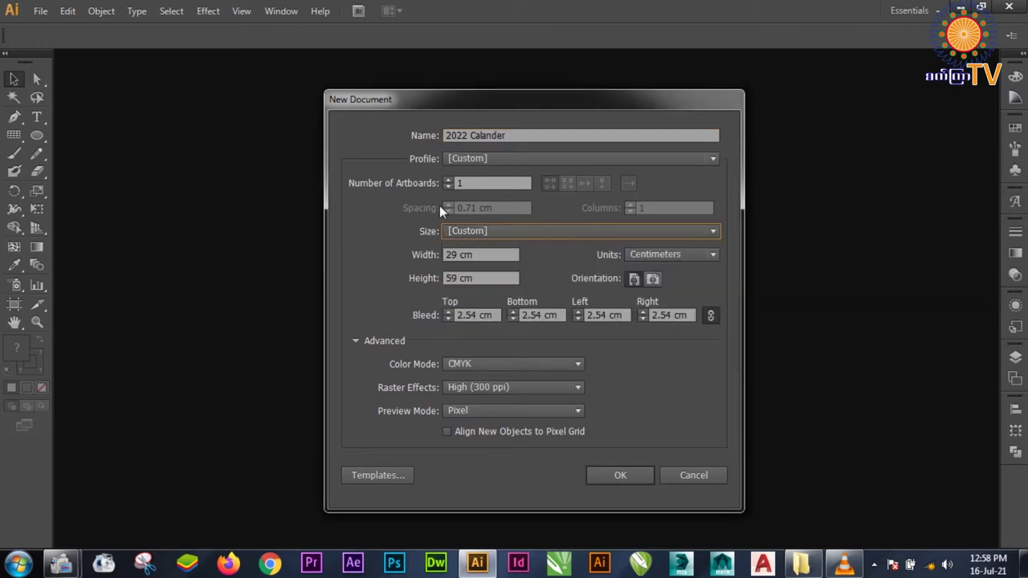
click(460, 234)
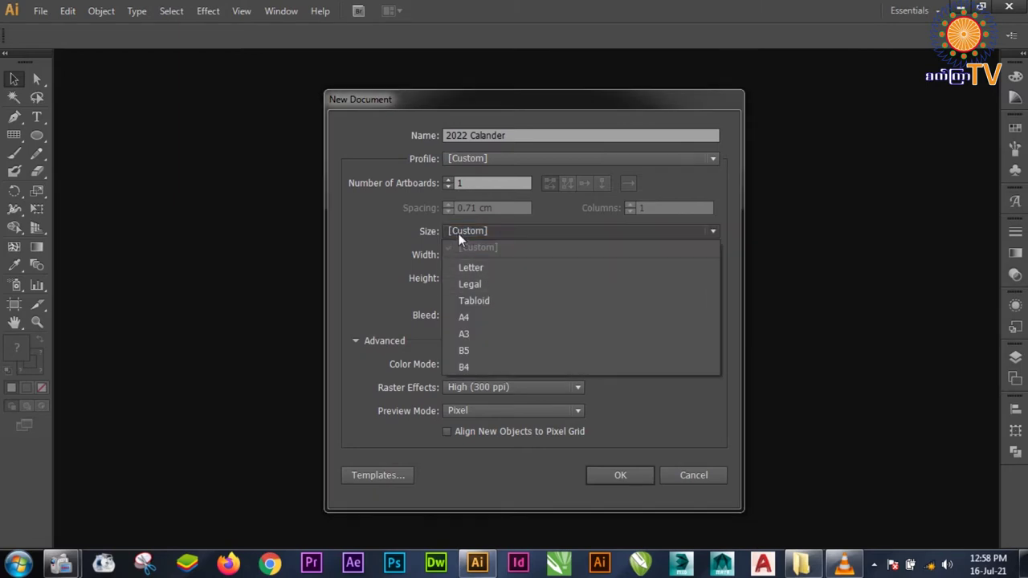
click(393, 270)
- Keep centimetres, set width 29 cm and height 59 cm, and create the document
click(670, 253)
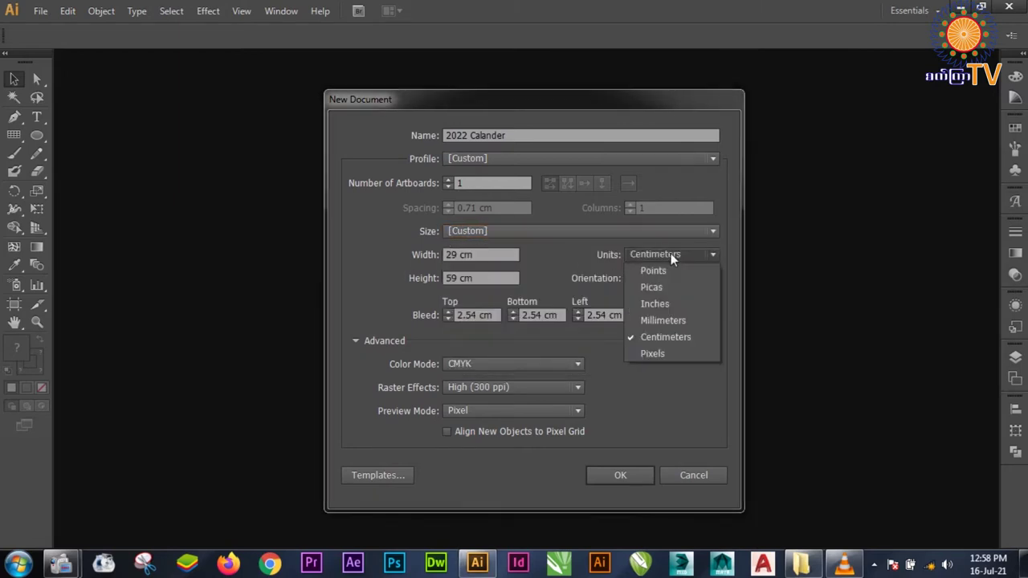
click(379, 258)
click(480, 255)
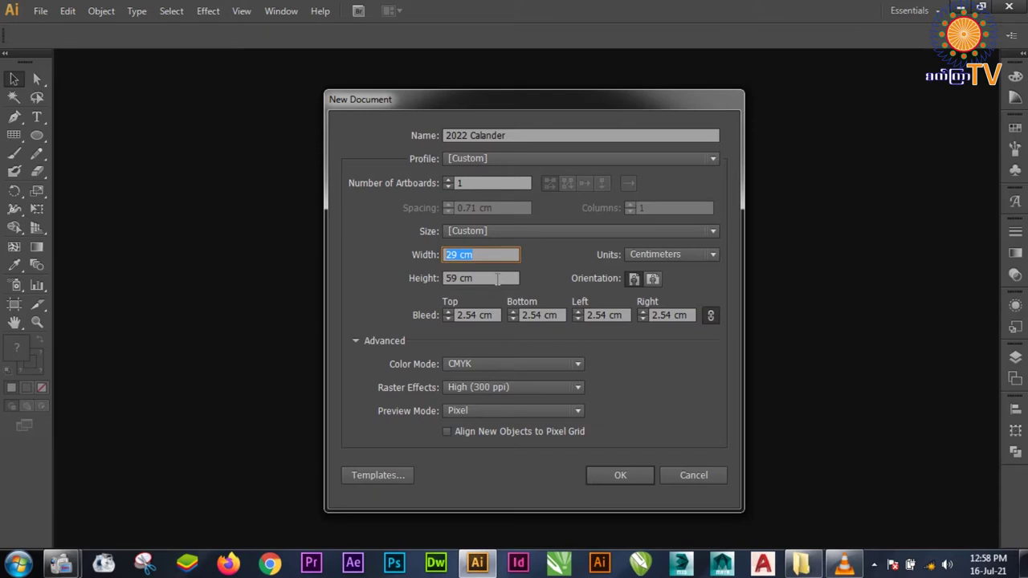
click(497, 278)
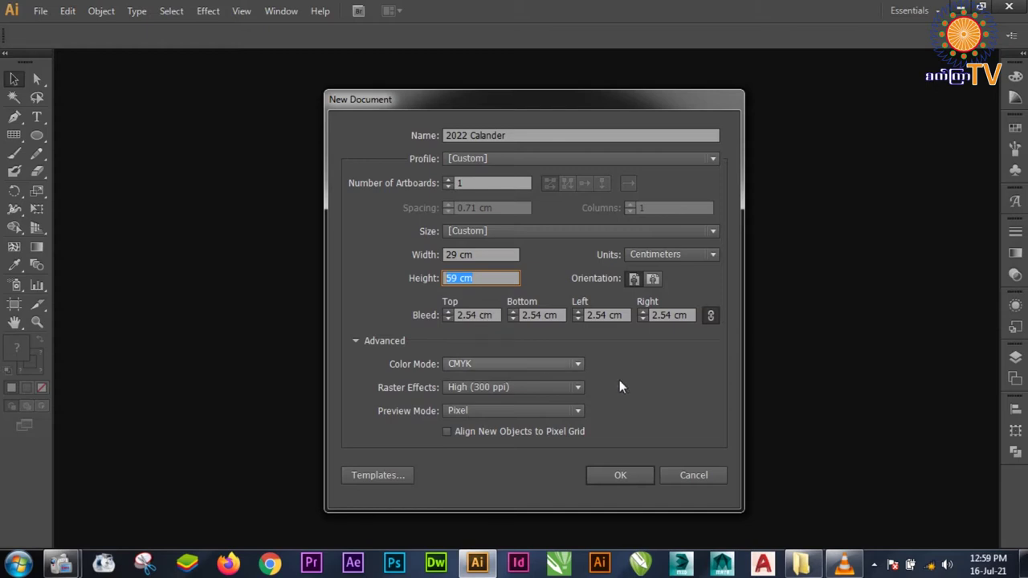
click(629, 475)
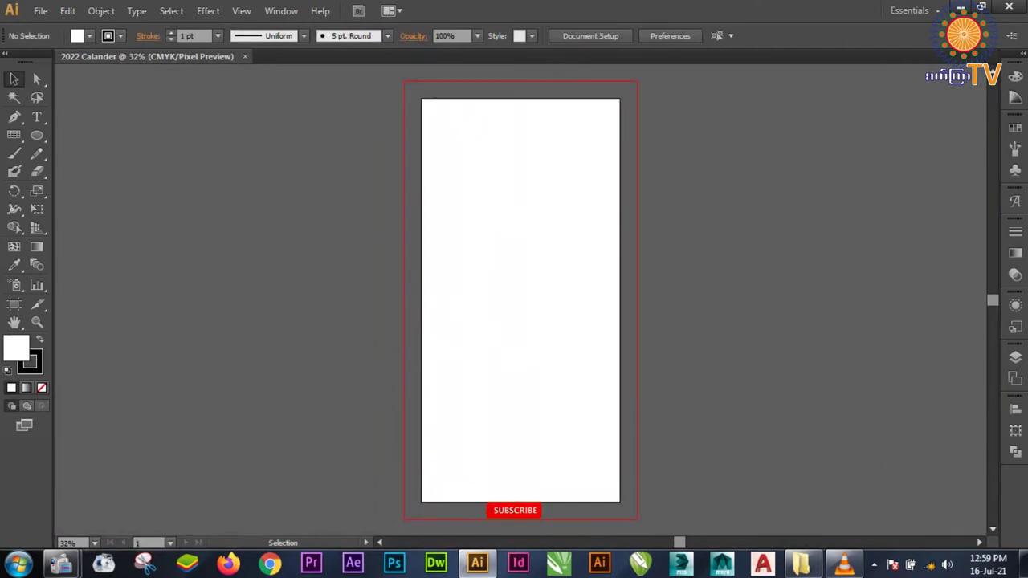
- Rename Layer 1 to BG in the Layers panel
click(1015, 359)
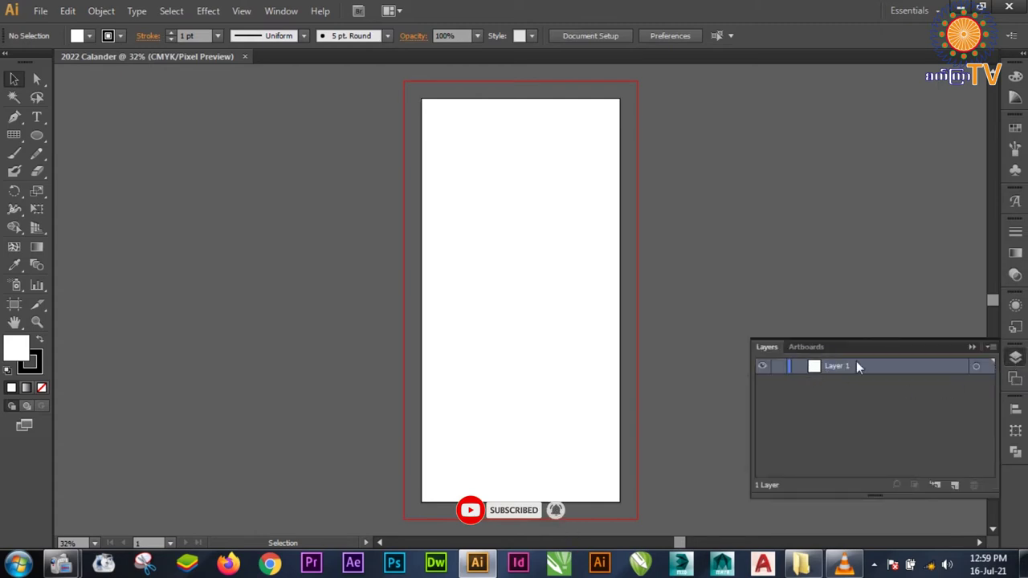
click(799, 346)
click(763, 347)
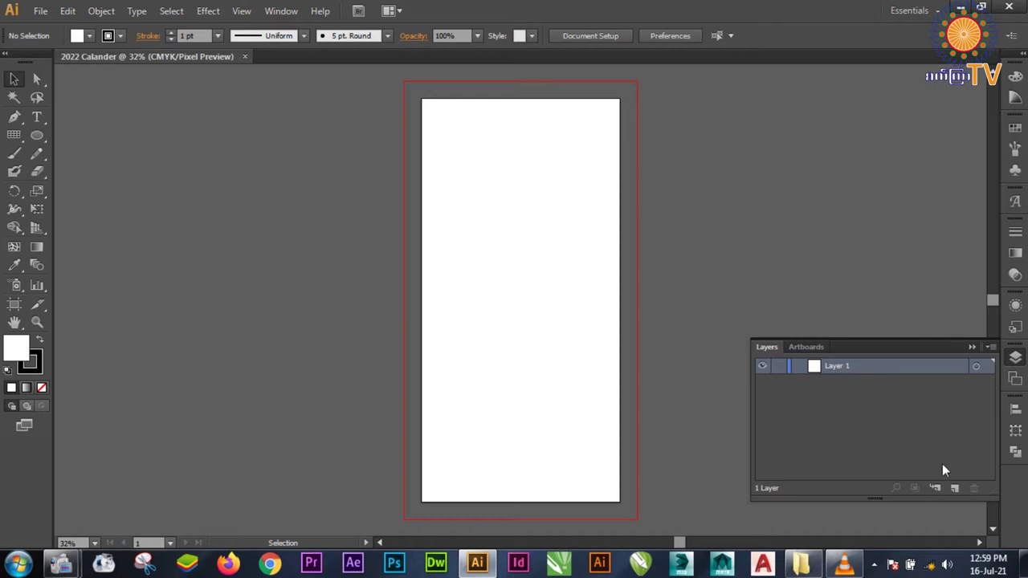
double_click(836, 365)
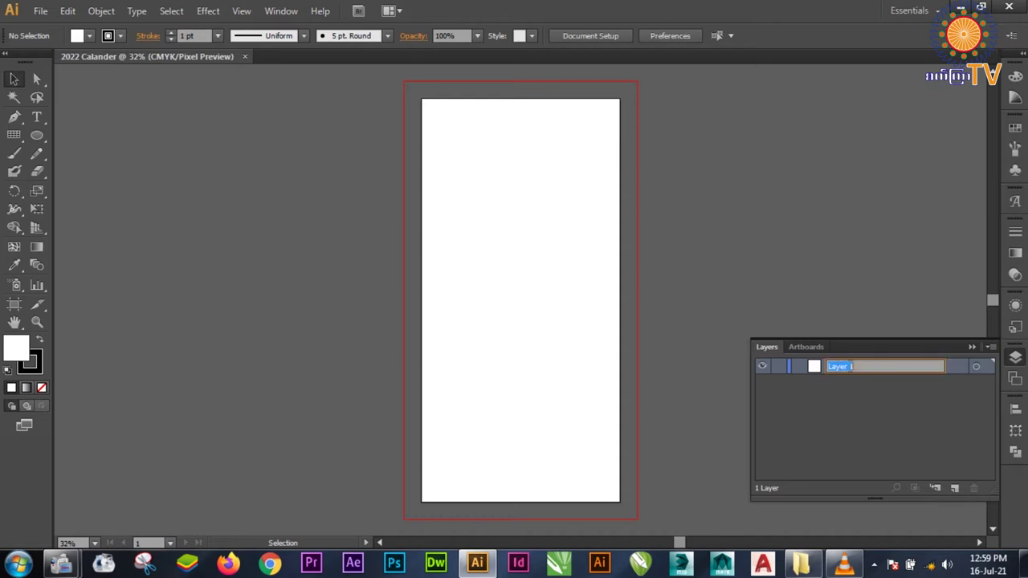
key(BackSpace)
text(BG)
click(922, 424)
- Add two new layers named Marma and English above BG
click(835, 367)
click(954, 488)
double_click(832, 367)
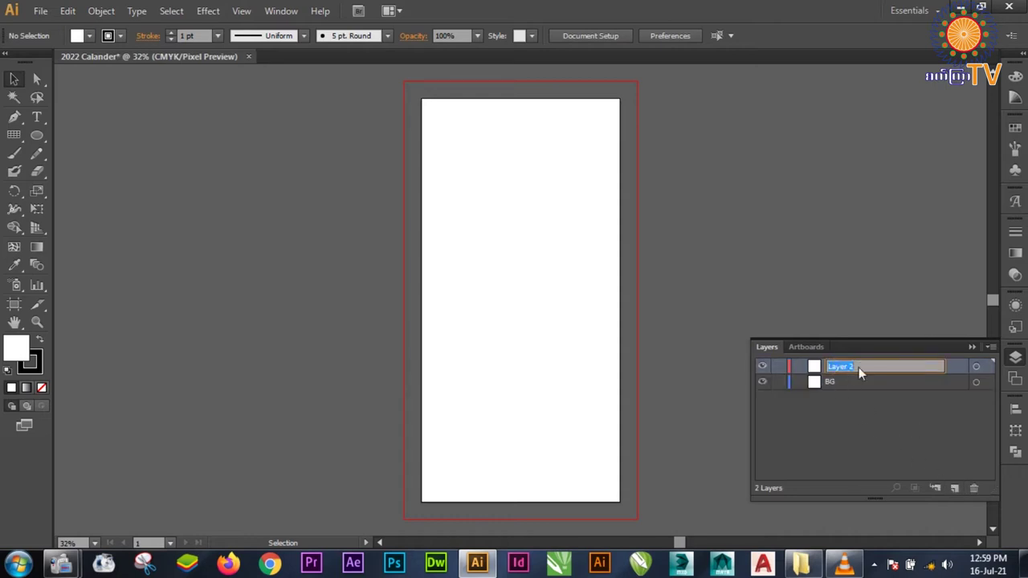
text(Marma)
click(884, 381)
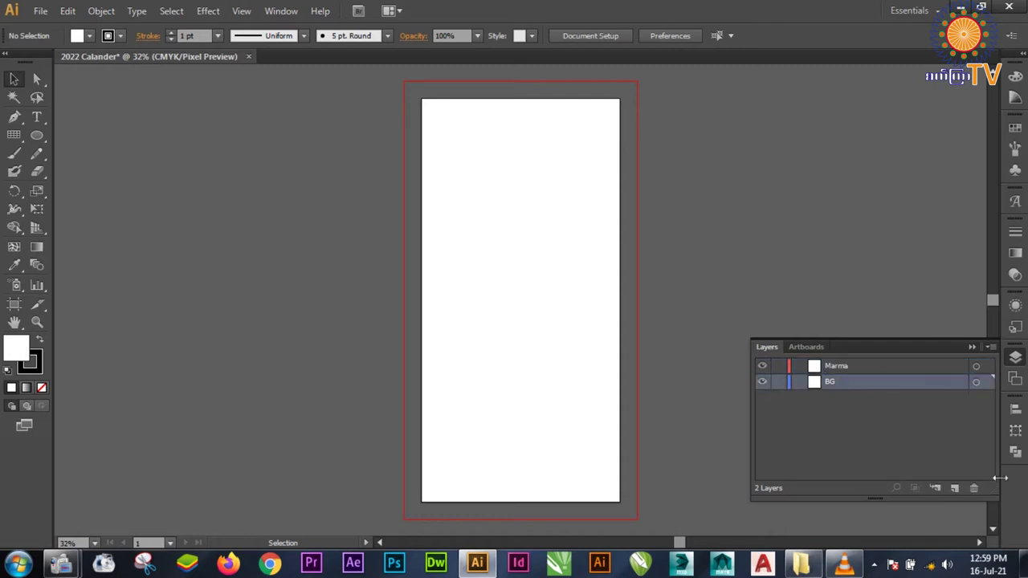
click(954, 488)
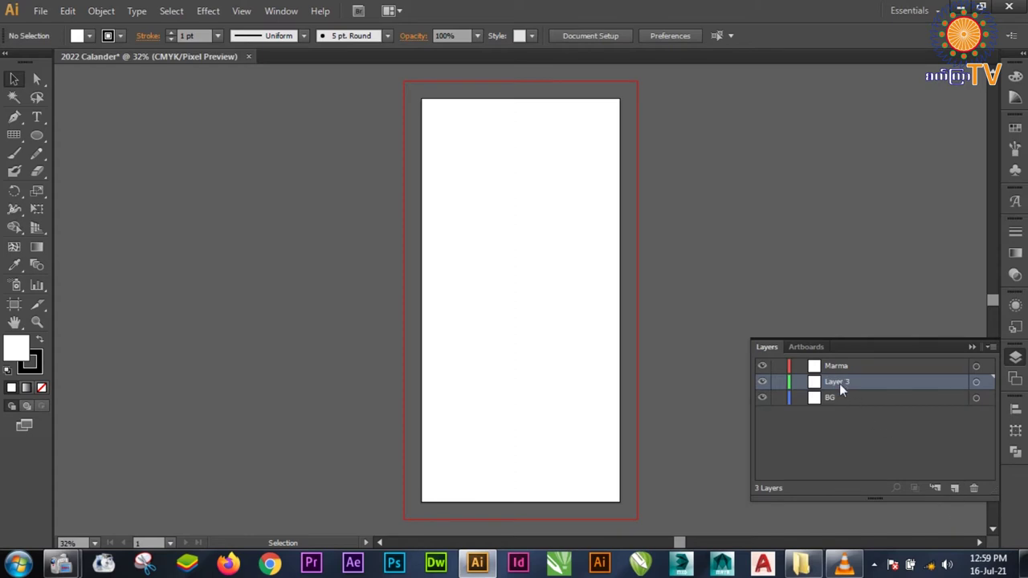
double_click(840, 383)
text(En)
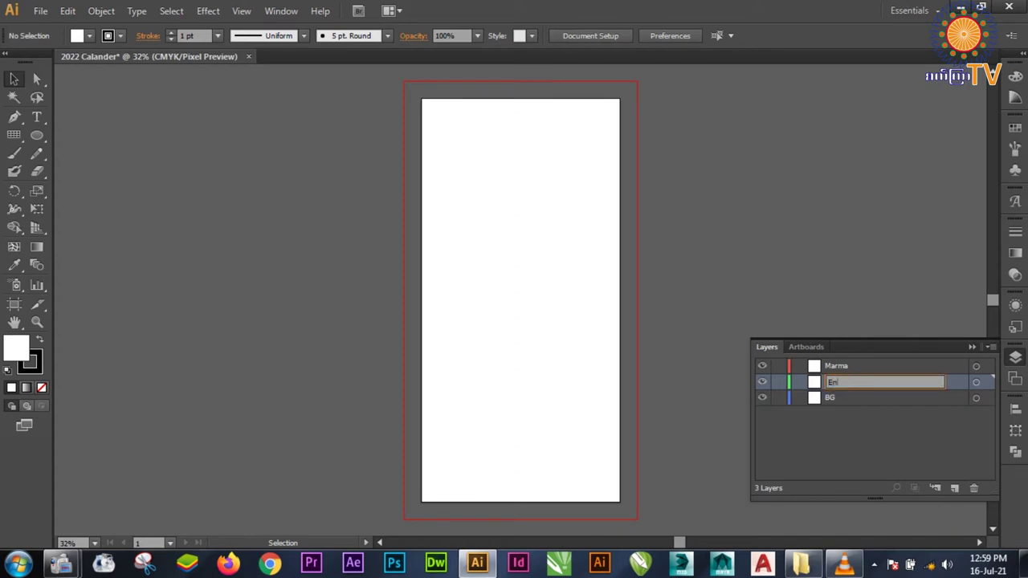
text(g)
text(s)
text(sh)
key(Return)
- Add a new layer named IMG above Marma
click(841, 365)
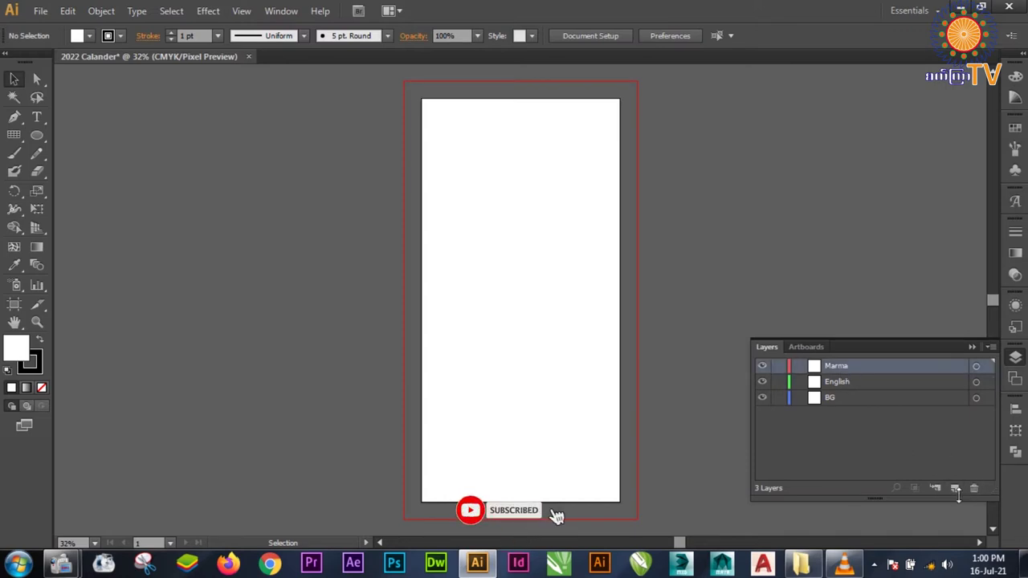
click(954, 487)
double_click(838, 367)
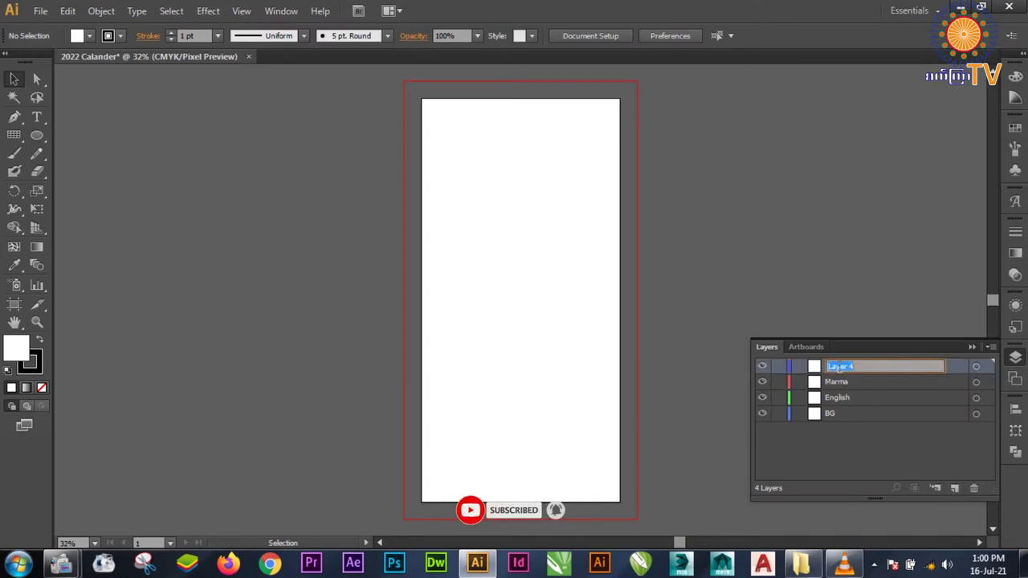
text(IJM)
key(BackSpace)
key(BackSpace)
text(MG)
key(Return)
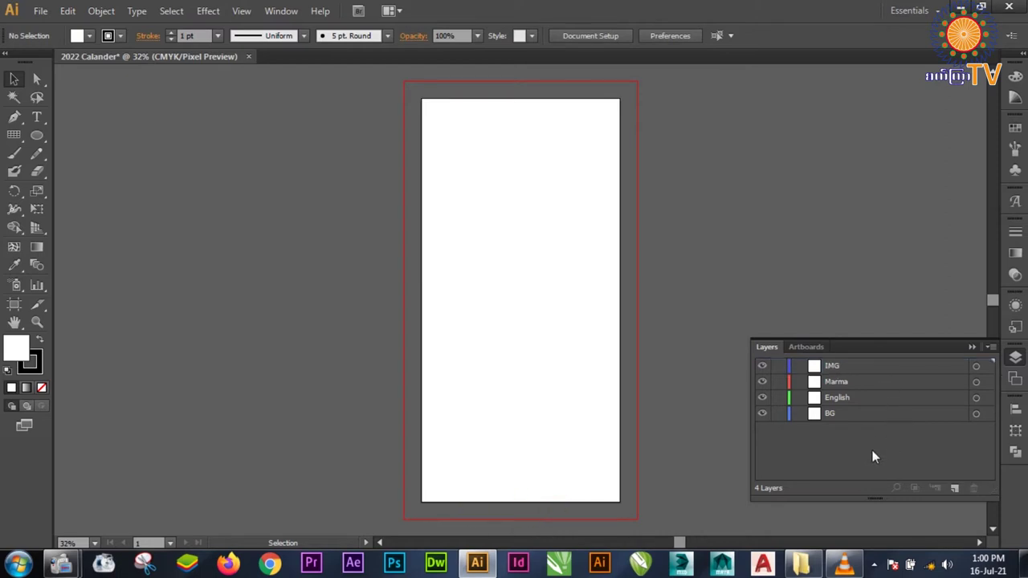
- Add a TXT layer at the top, then make BG the active layer
click(873, 364)
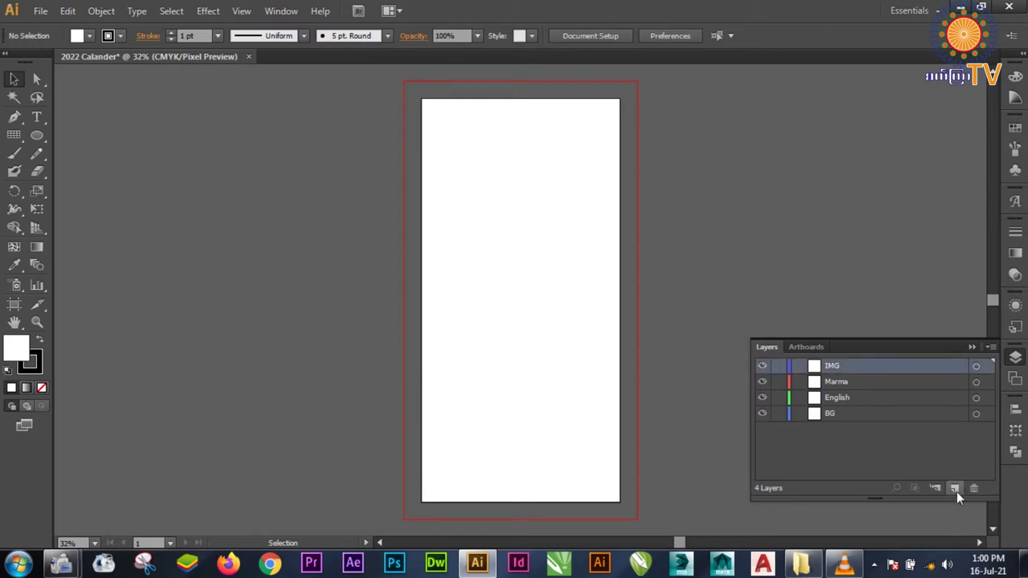
click(955, 489)
double_click(838, 367)
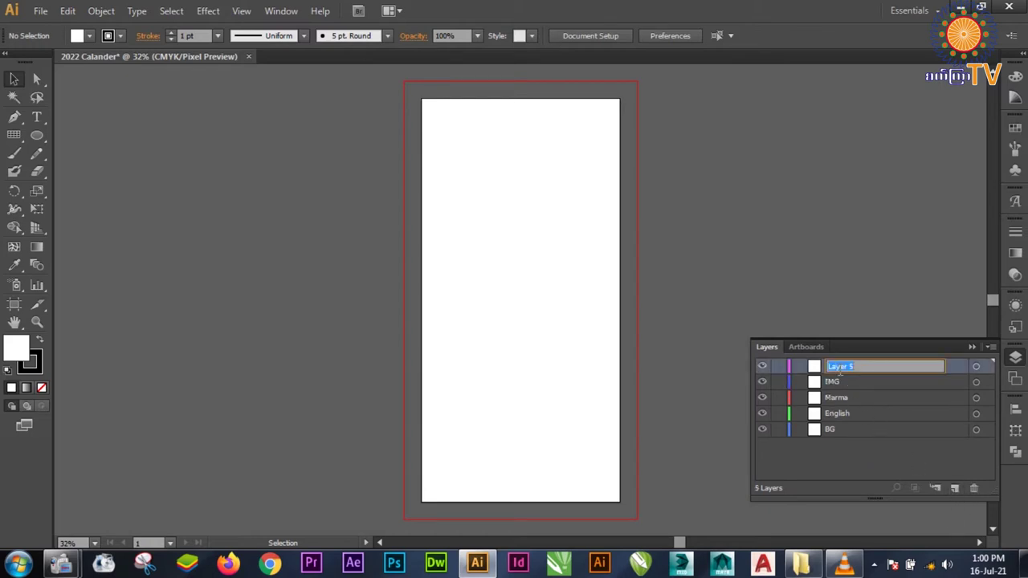
text(T)
text(XT)
click(826, 438)
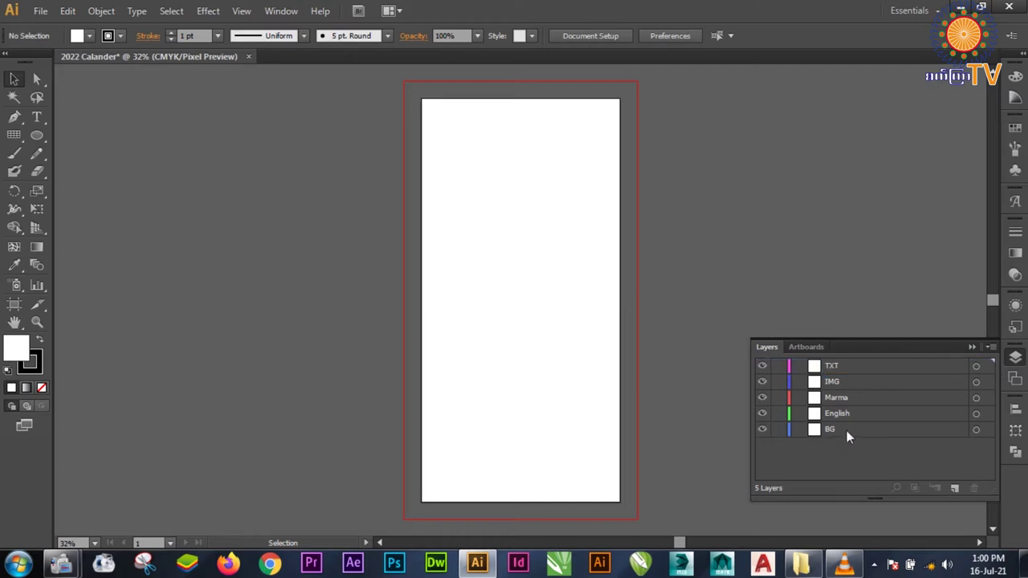
click(847, 430)
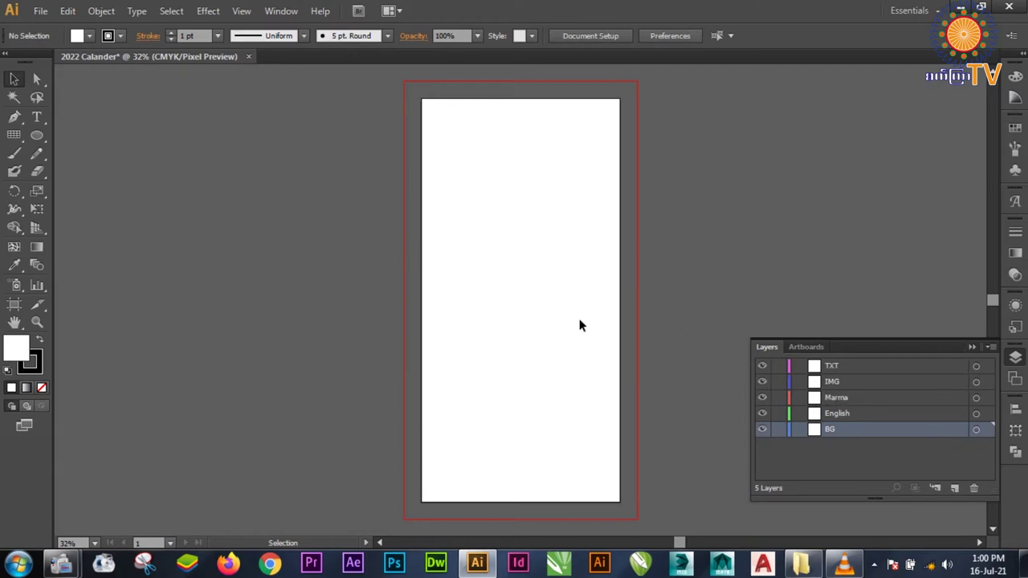
click(972, 346)
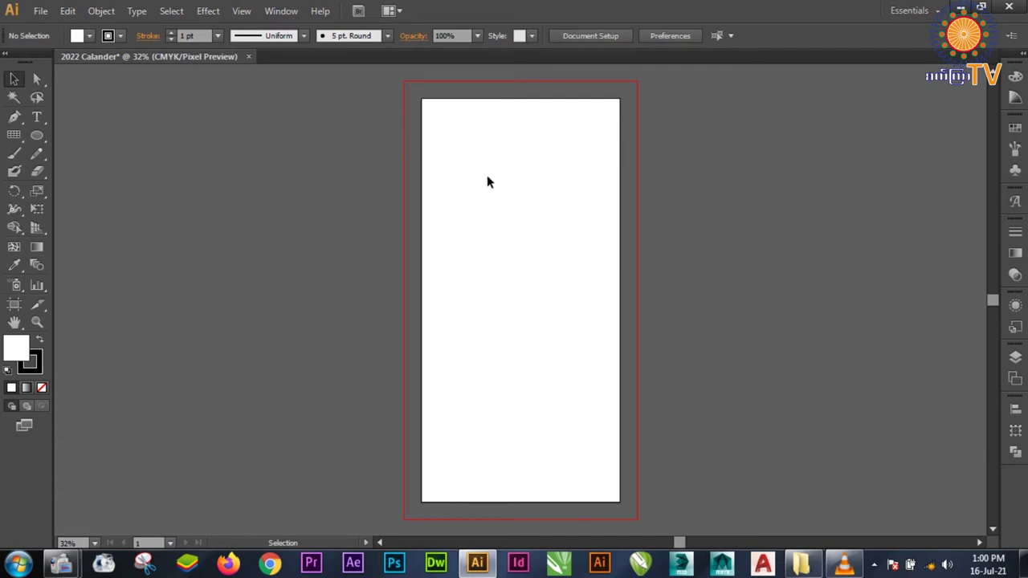
- With Snap to Point on, draw a 29 × 12.15 cm rectangle across the artboard top
click(36, 137)
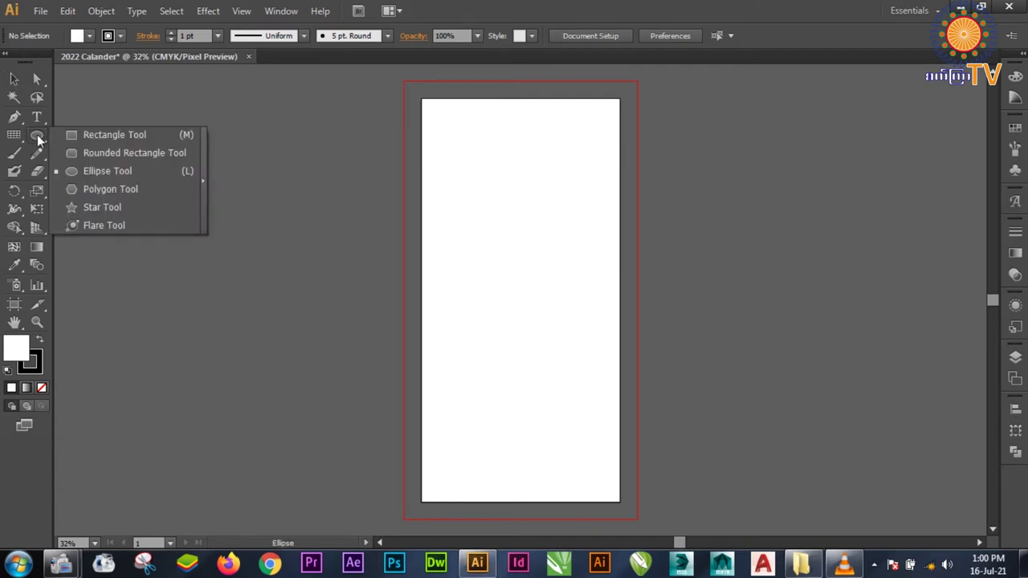
click(85, 138)
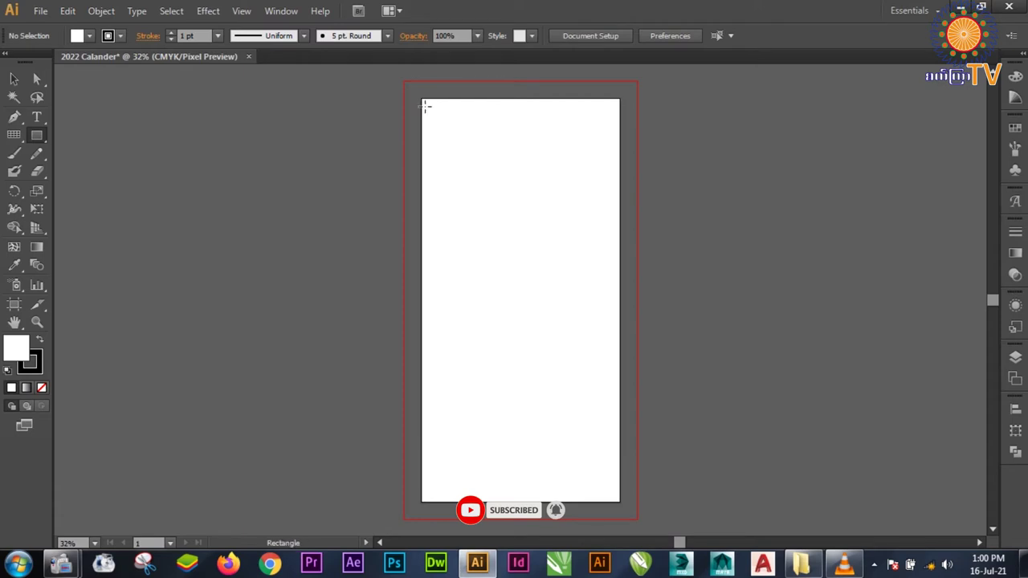
key(alt+v)
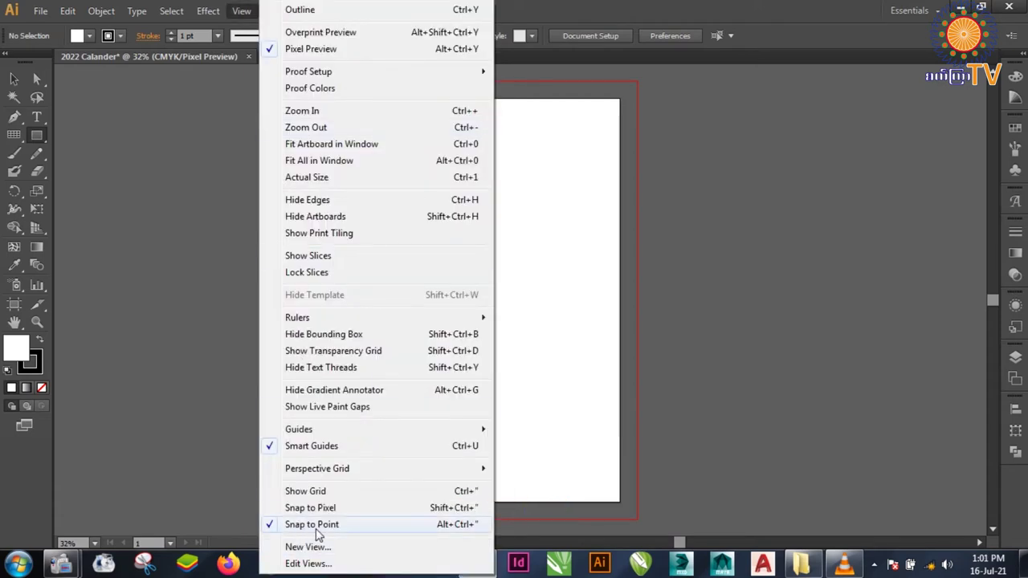
click(653, 7)
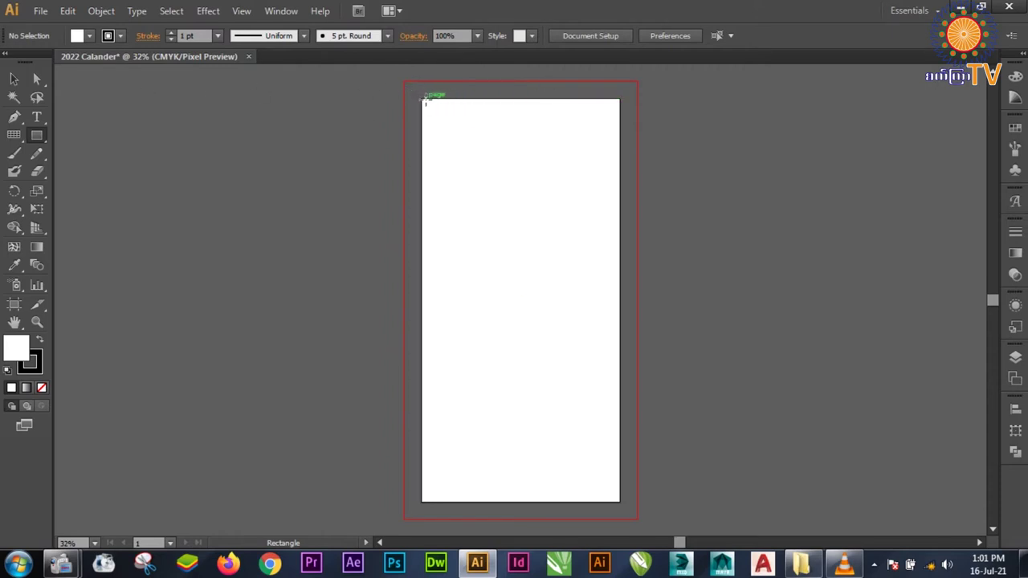
drag(420, 97, 617, 180)
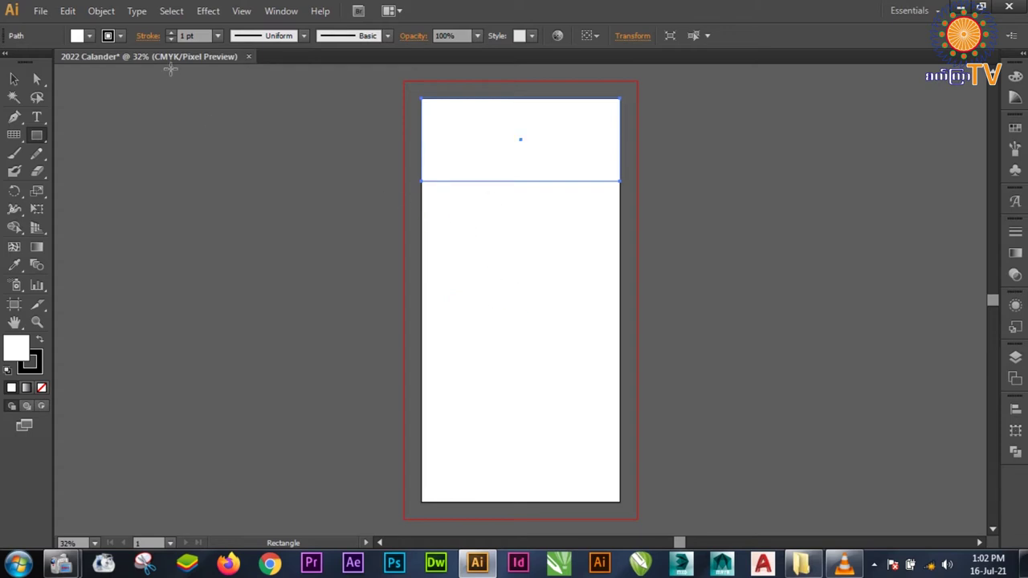
- Remove the top rectangle's stroke and give it a green swatch fill
click(119, 36)
click(16, 68)
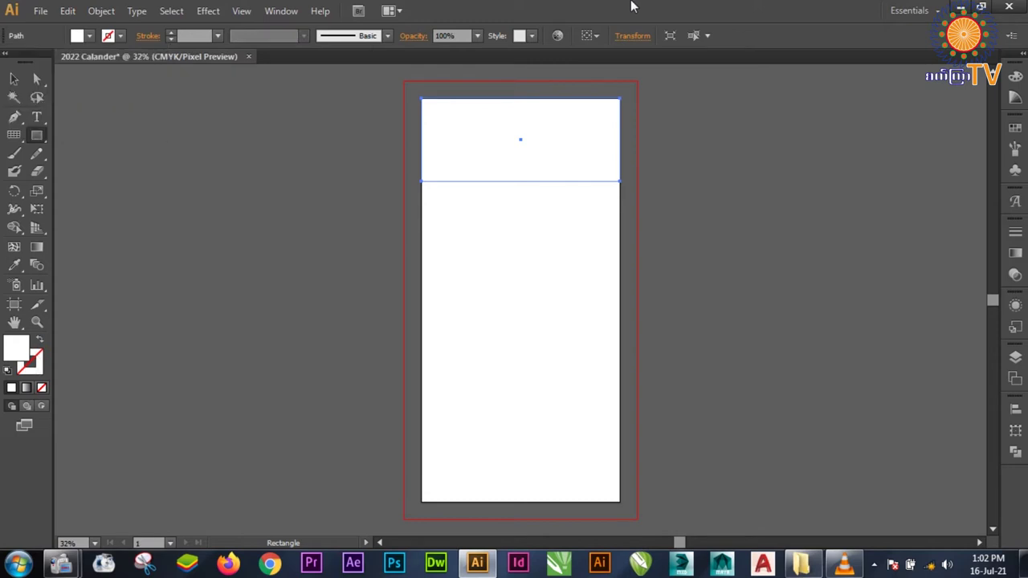
click(89, 35)
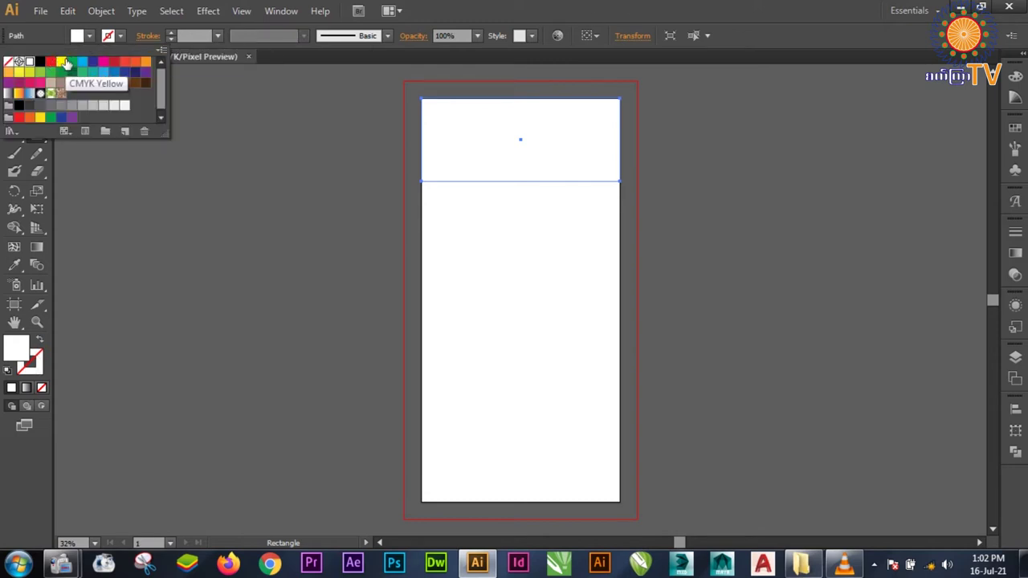
click(71, 62)
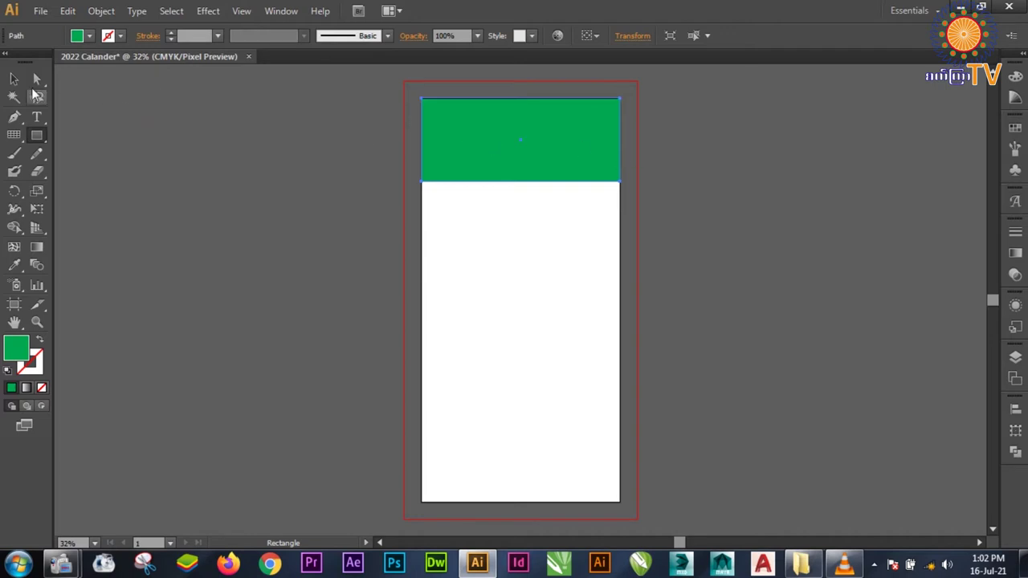
click(14, 78)
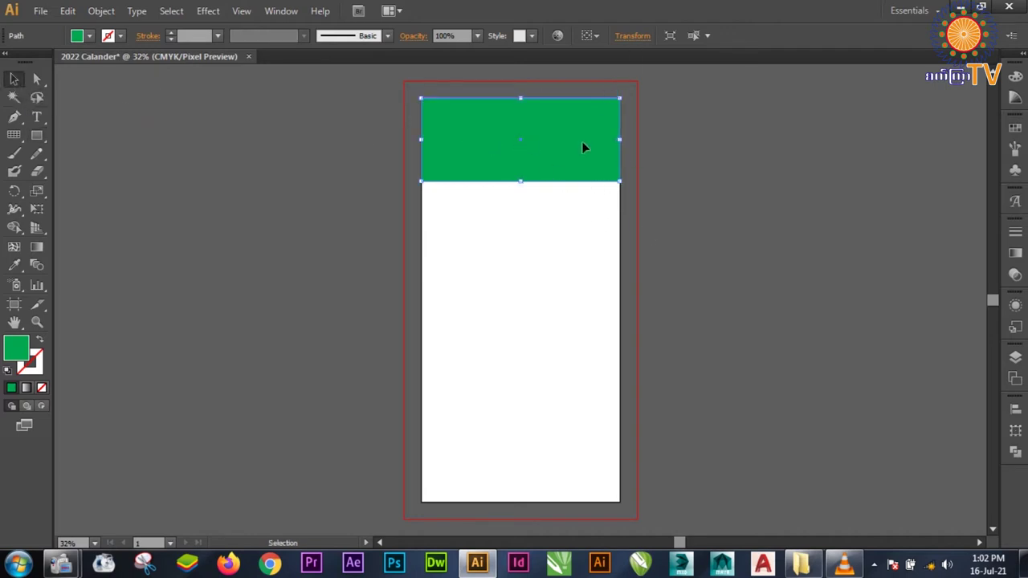
- Set the green rectangle to W 29 cm and H 12 cm in the Transform panel
click(632, 35)
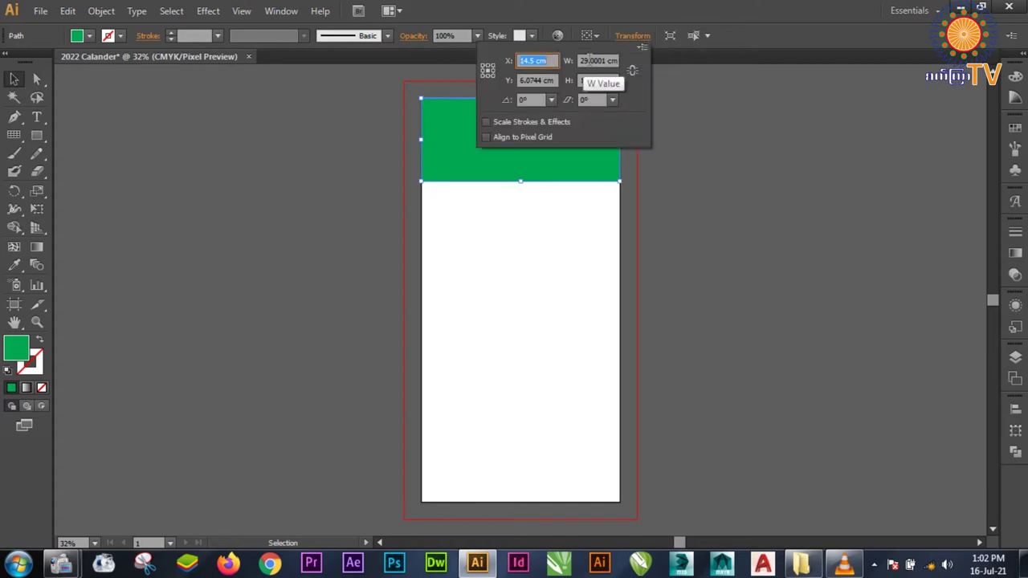
click(594, 61)
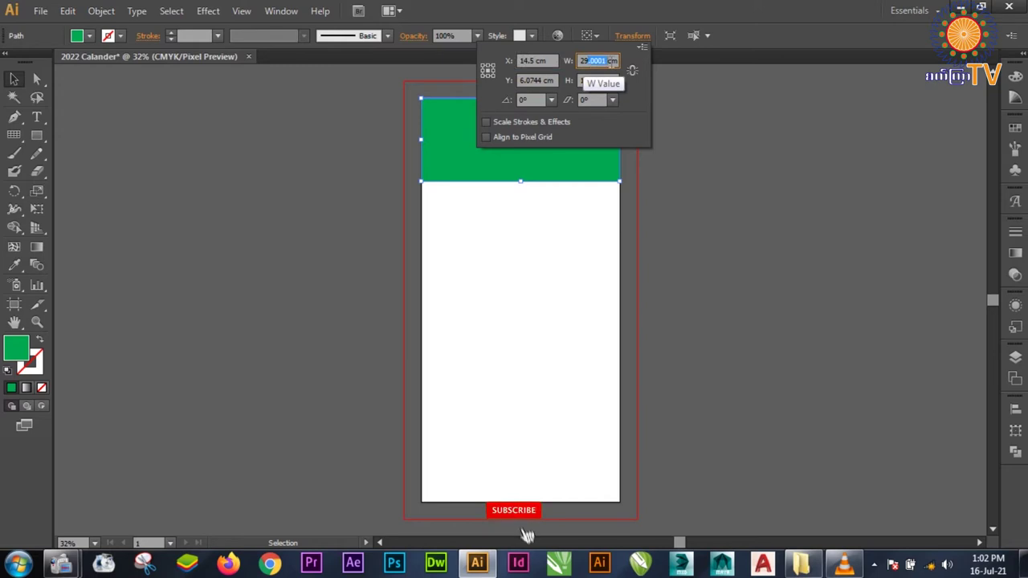
key(BackSpace)
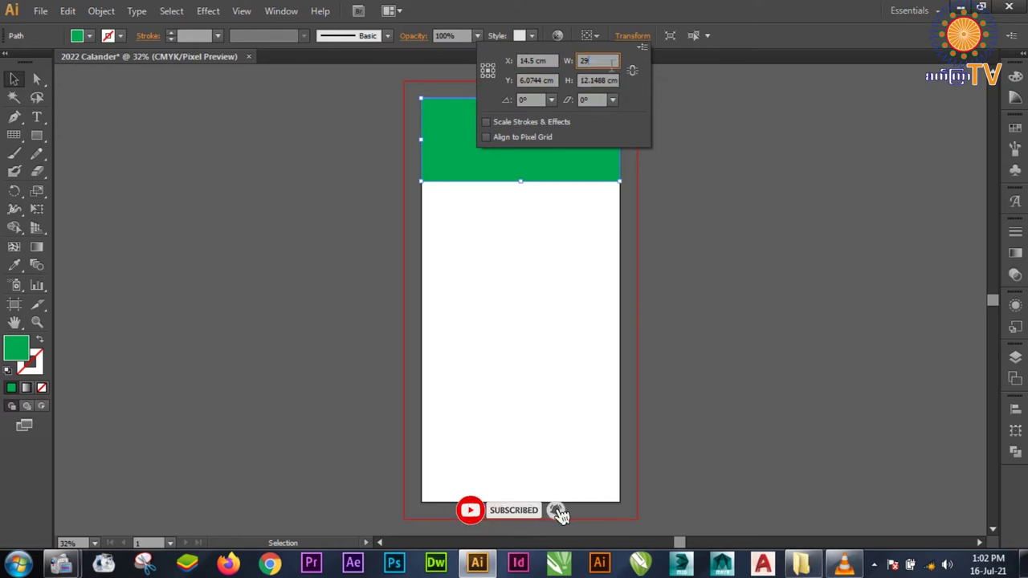
click(613, 81)
click(592, 80)
drag(589, 80, 638, 83)
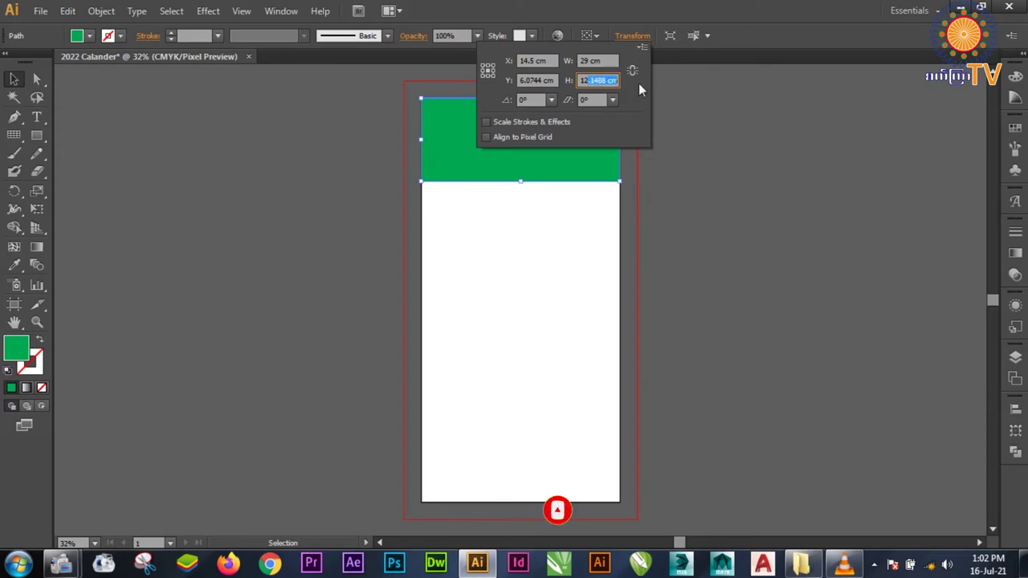
key(BackSpace)
click(607, 61)
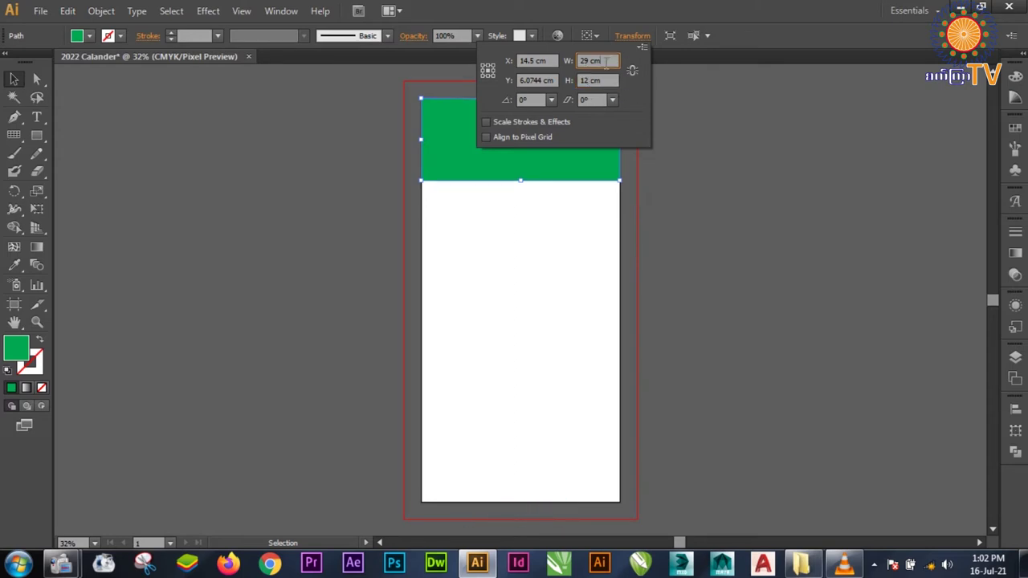
key(Return)
- Zoom to 100% and snap the green rectangle flush with the artboard's top edge
click(260, 193)
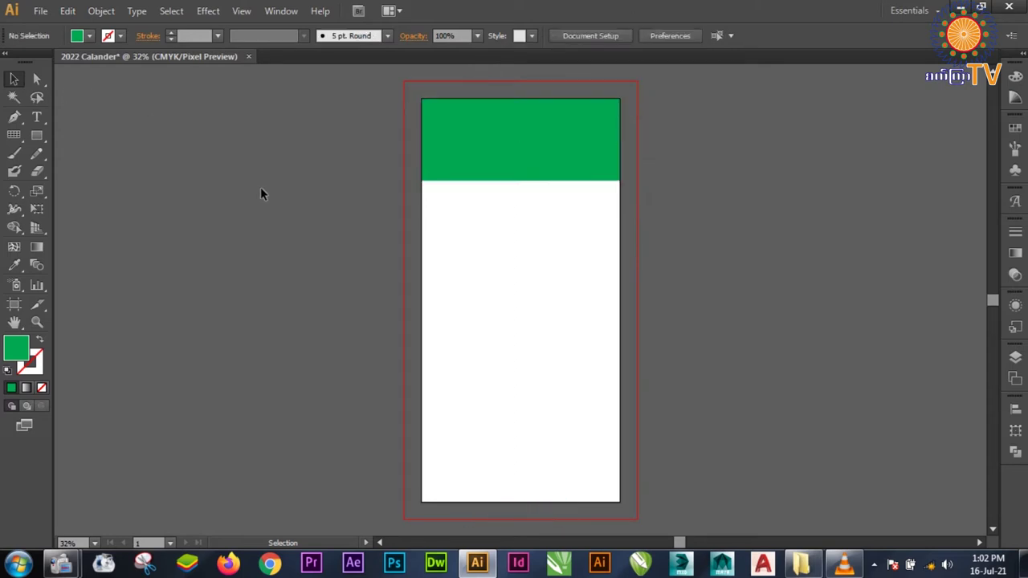
click(445, 152)
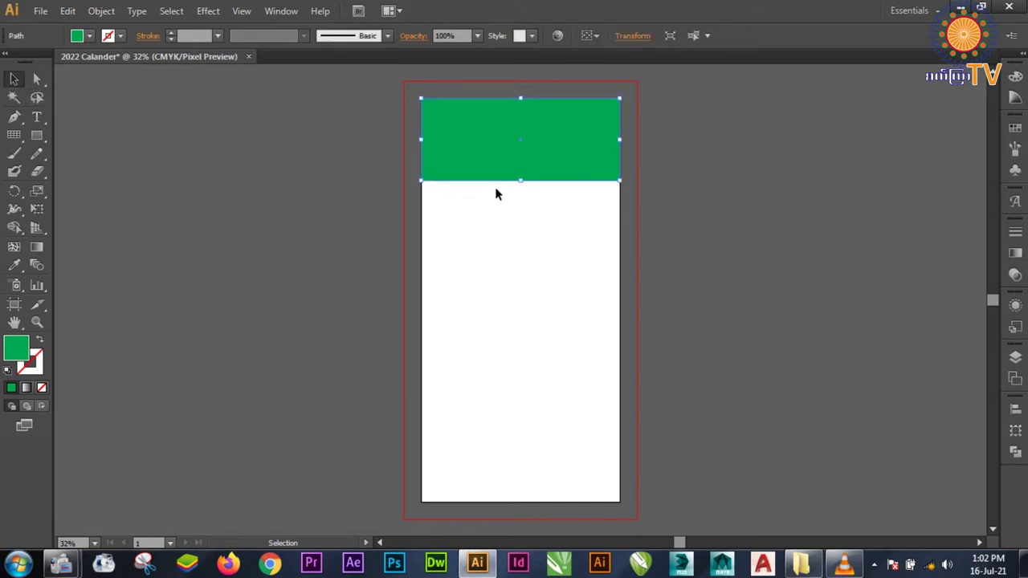
key(ctrl+plus)
key(ctrl+plus)
key(ctrl+plus)
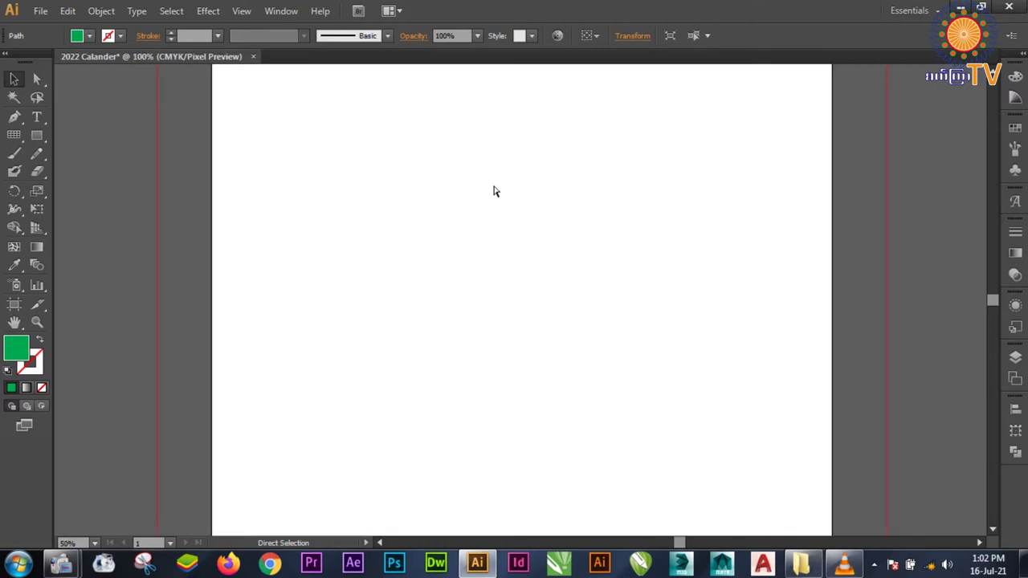
drag(433, 157, 479, 319)
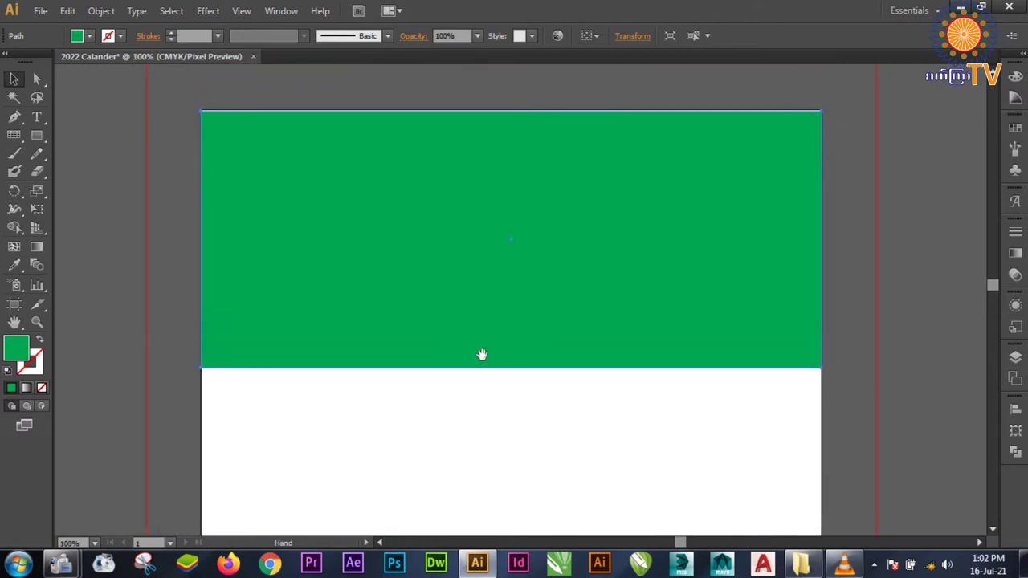
drag(470, 235, 470, 229)
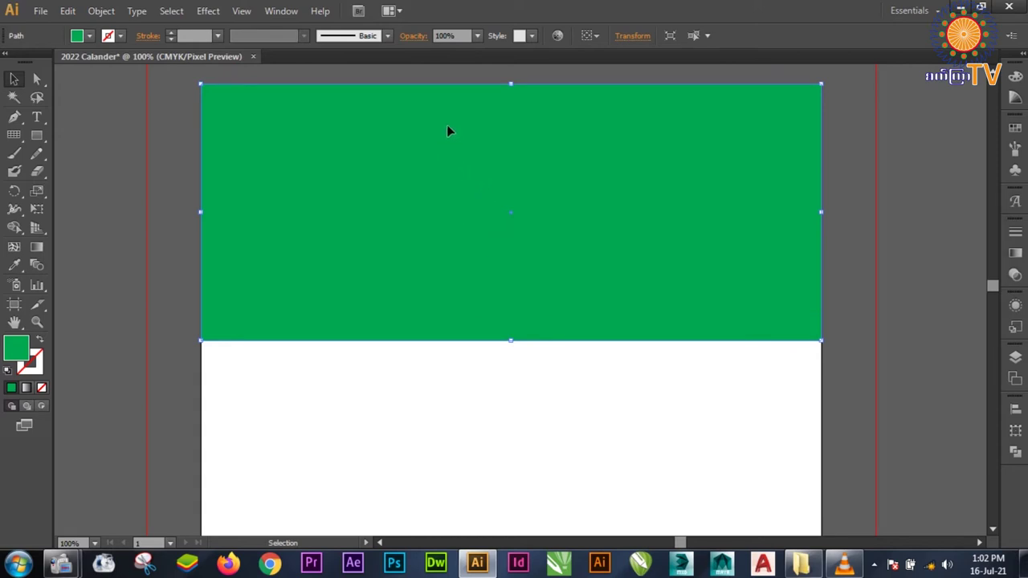
- Duplicate the green rectangle, make the copy 1 cm tall, and place it under the header
drag(442, 133, 441, 393)
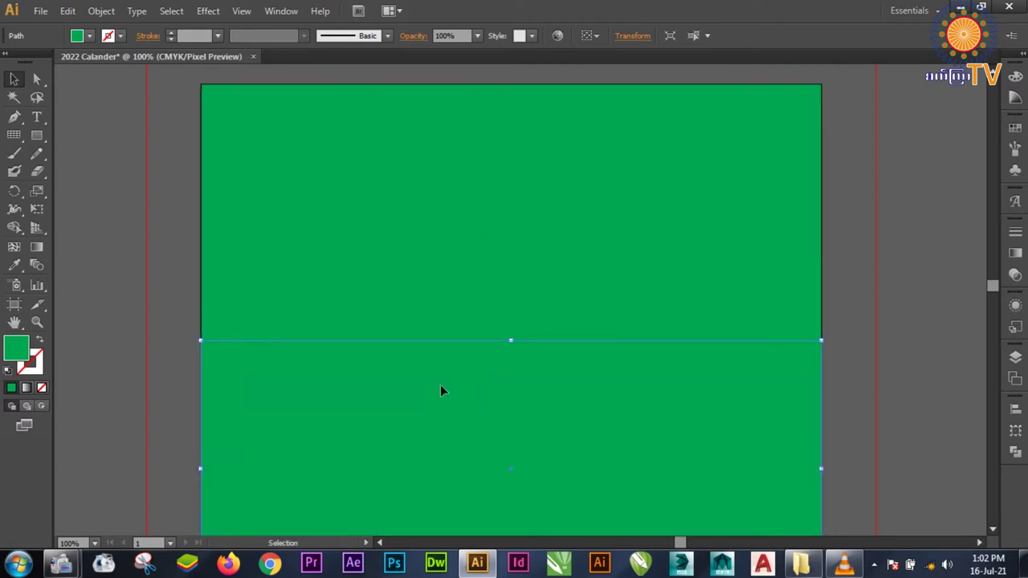
scroll(440, 385, down, 3)
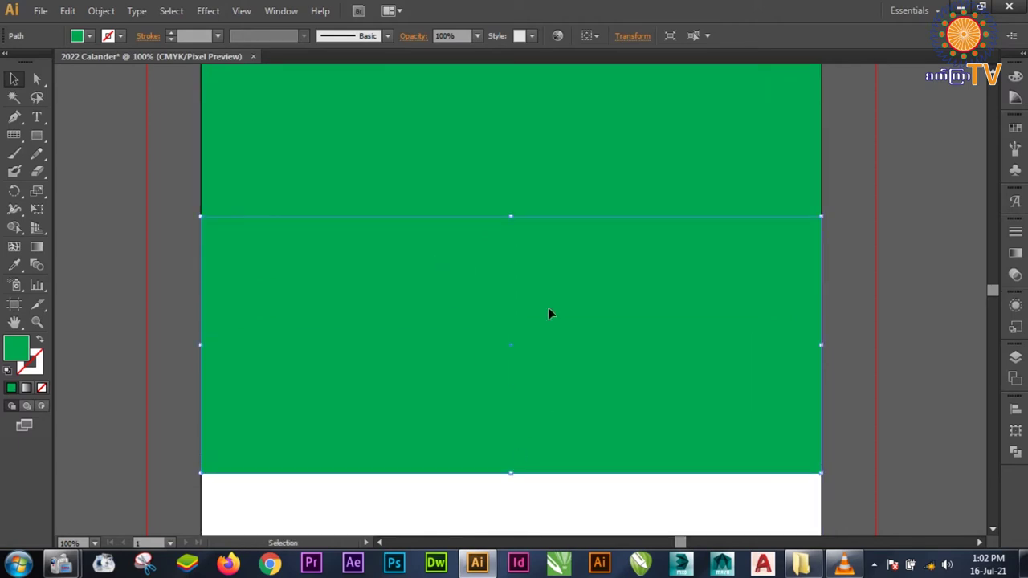
click(633, 35)
click(604, 81)
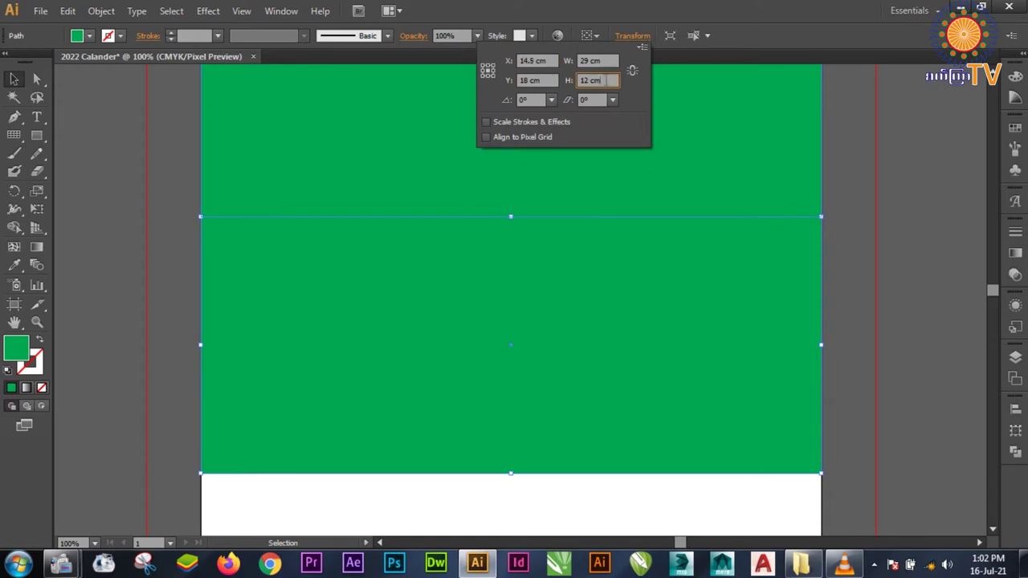
text(1)
key(Tab)
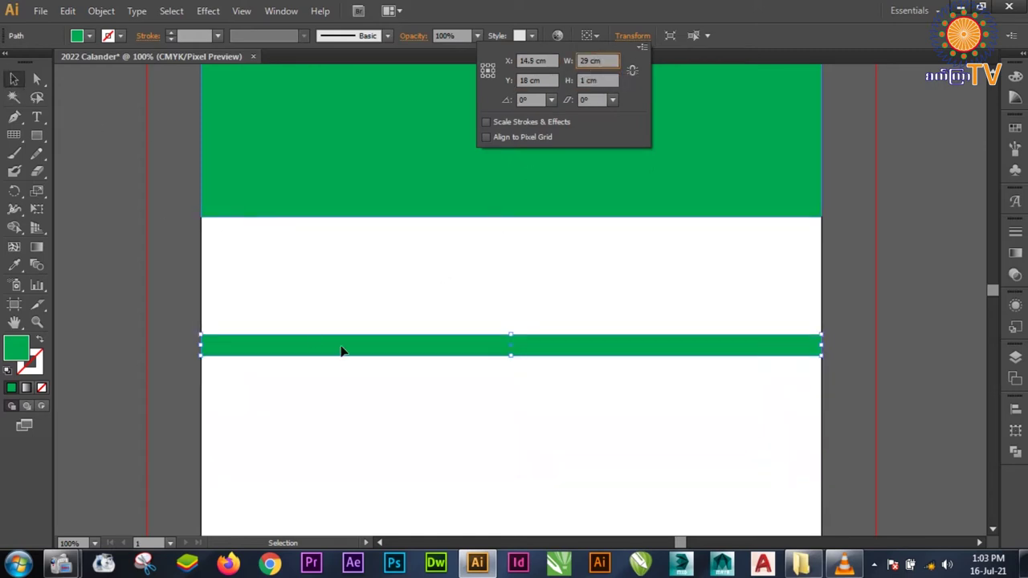
click(346, 350)
drag(360, 353, 366, 238)
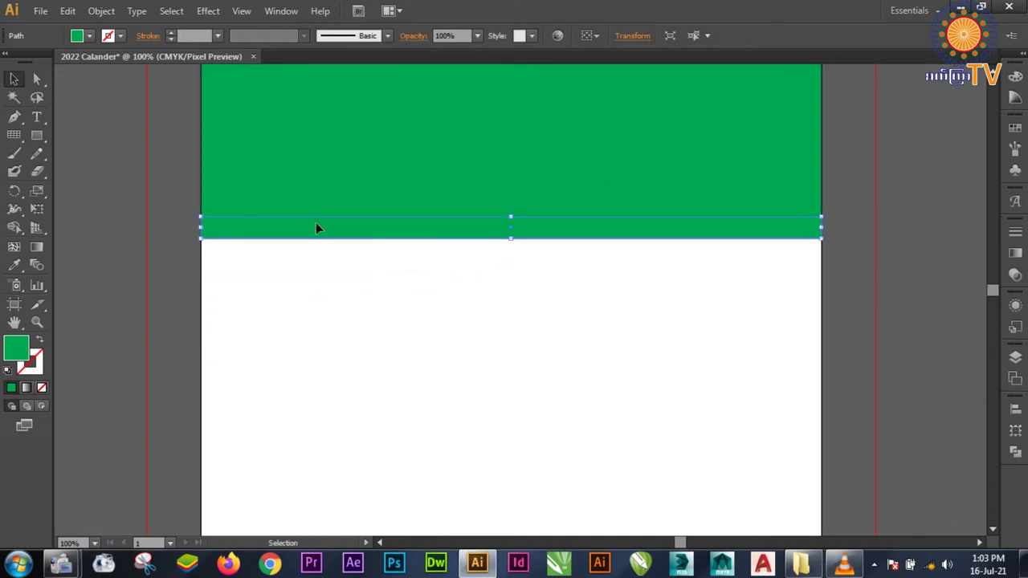
- Fill the thin strip dark blue and zoom out to the whole page
click(90, 36)
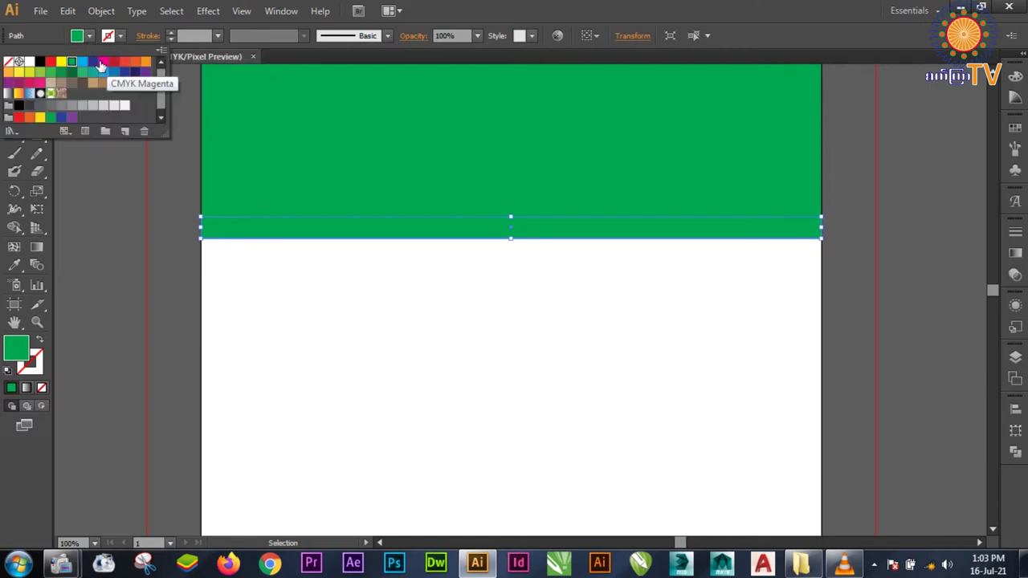
click(87, 66)
click(458, 352)
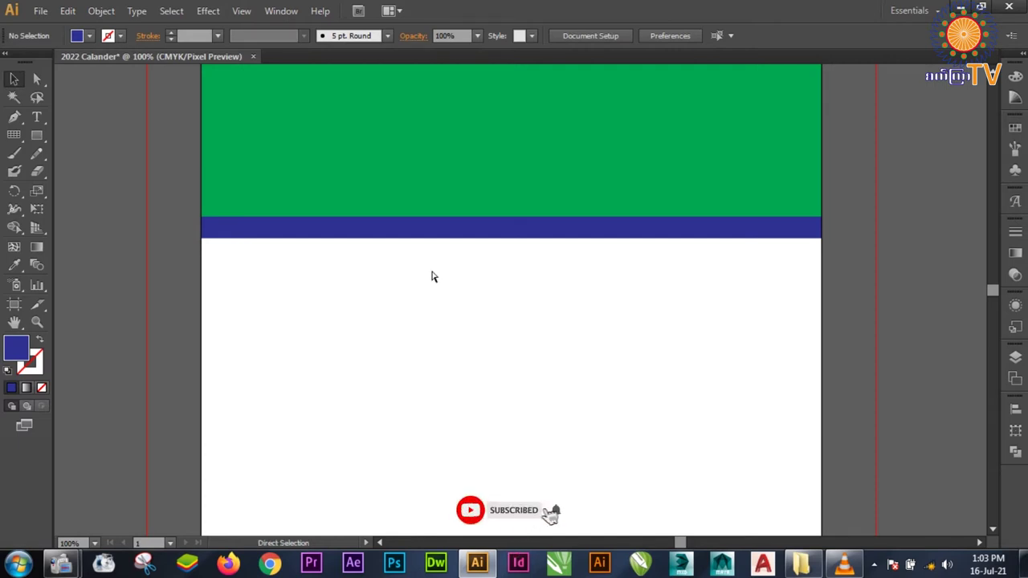
key(ctrl+0)
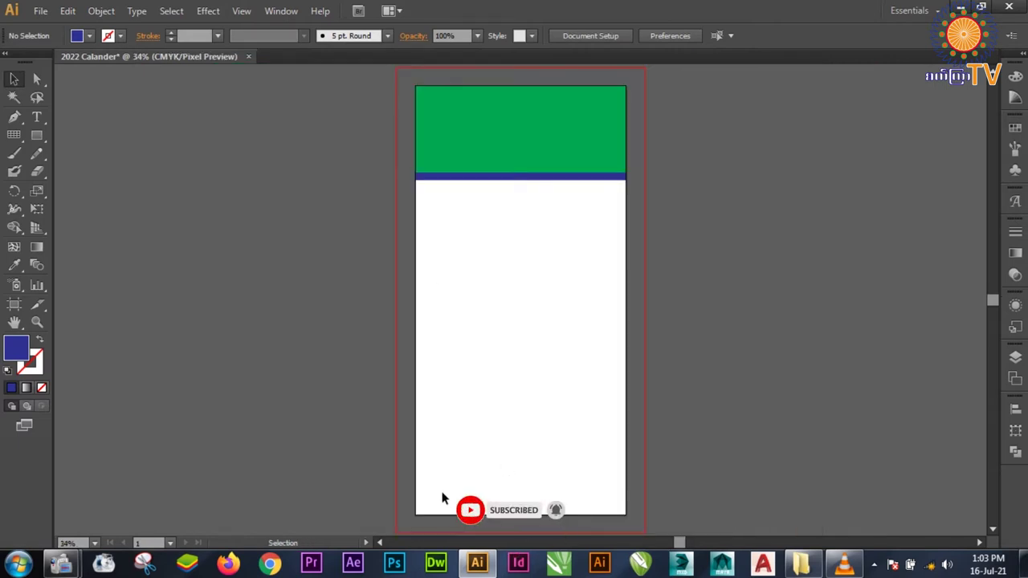
- Copy the blue strip to the bottom of the page and make it 2 cm tall
click(535, 180)
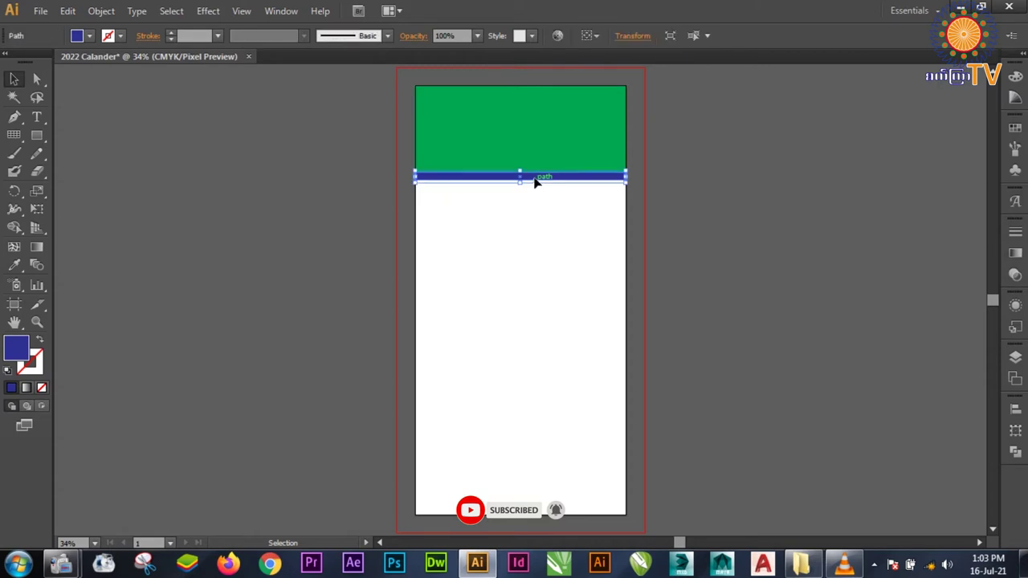
drag(535, 181, 539, 516)
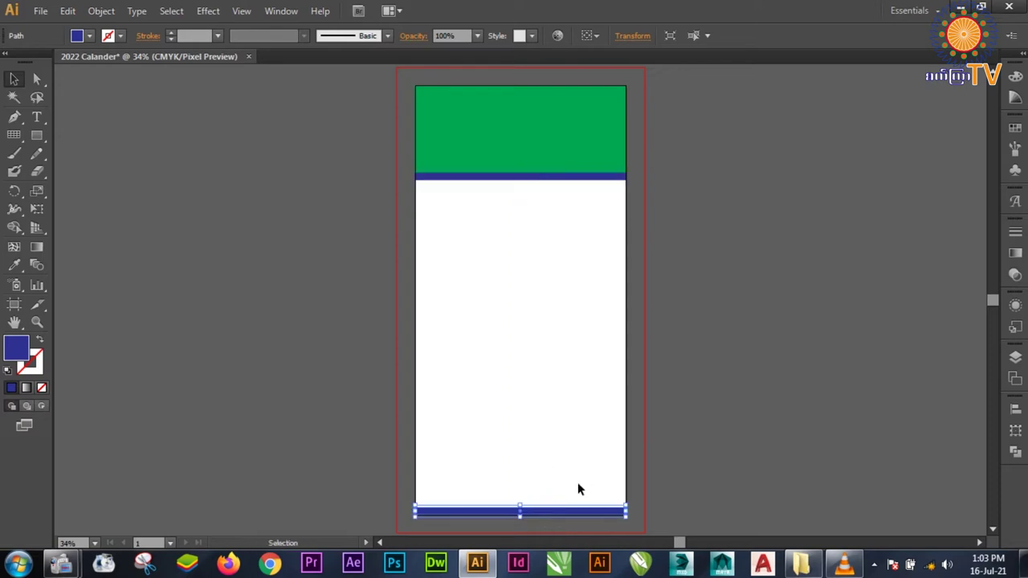
click(561, 290)
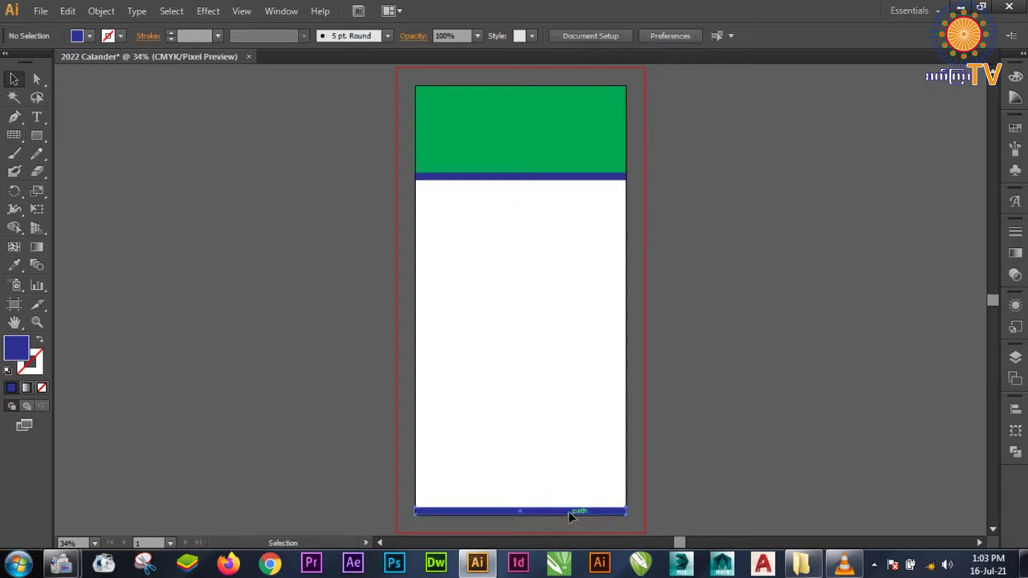
click(573, 510)
click(624, 36)
click(608, 79)
text(2)
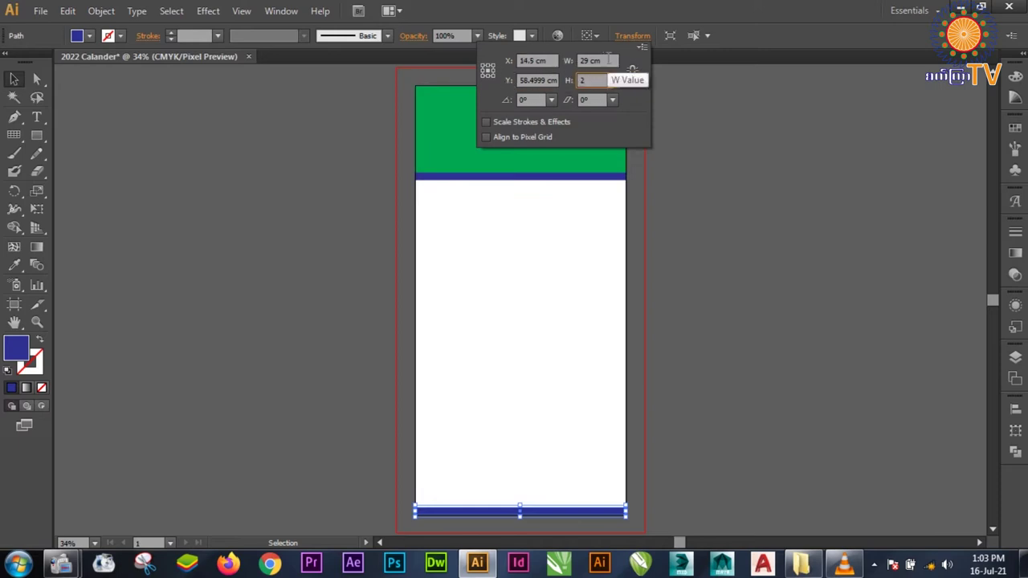
key(Return)
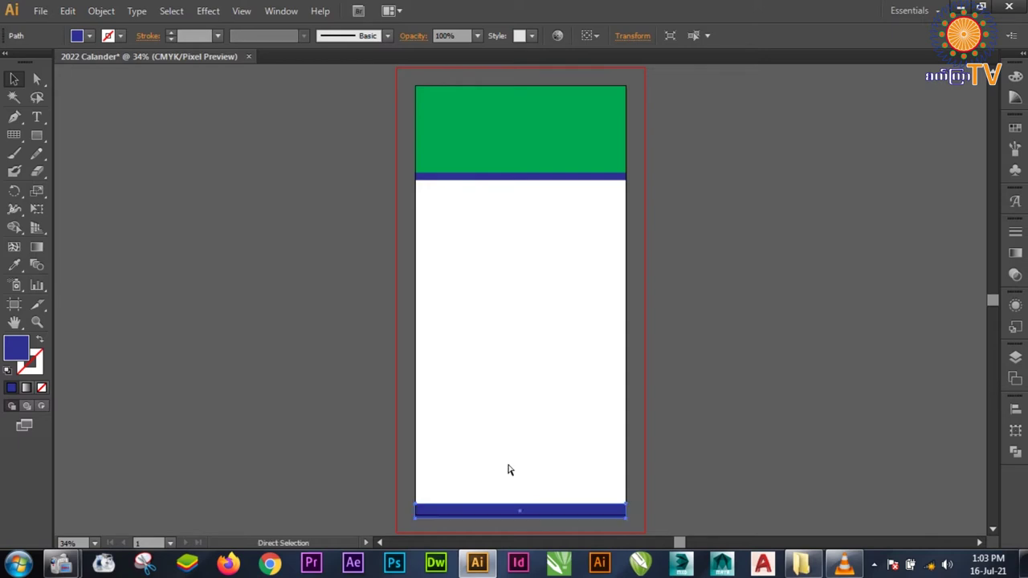
- Nudge the bottom blue bar up 0.5 cm, then zoom out to fit the page
key(ctrl+plus)
key(ctrl+plus)
drag(479, 484, 585, 370)
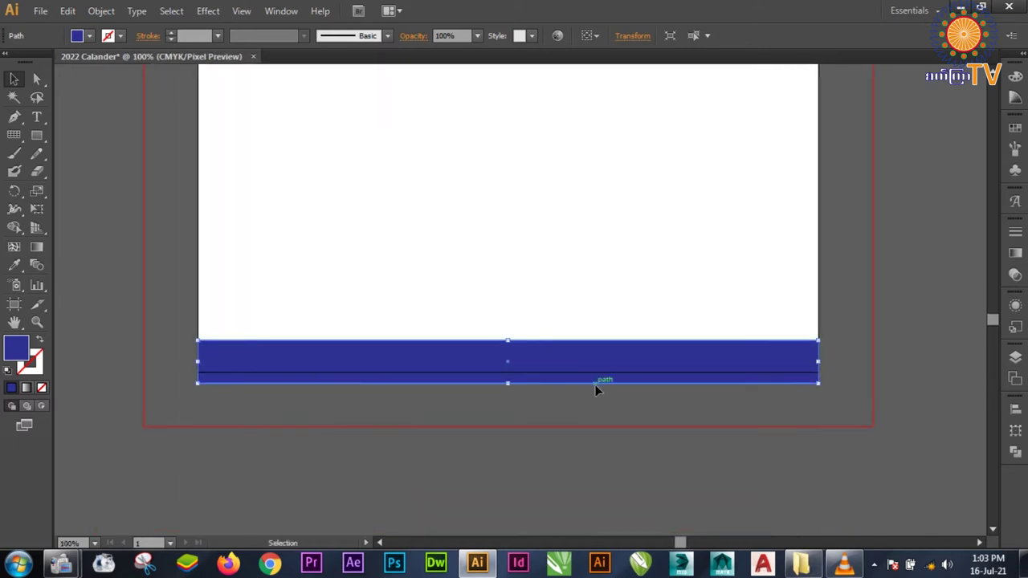
drag(523, 362, 524, 350)
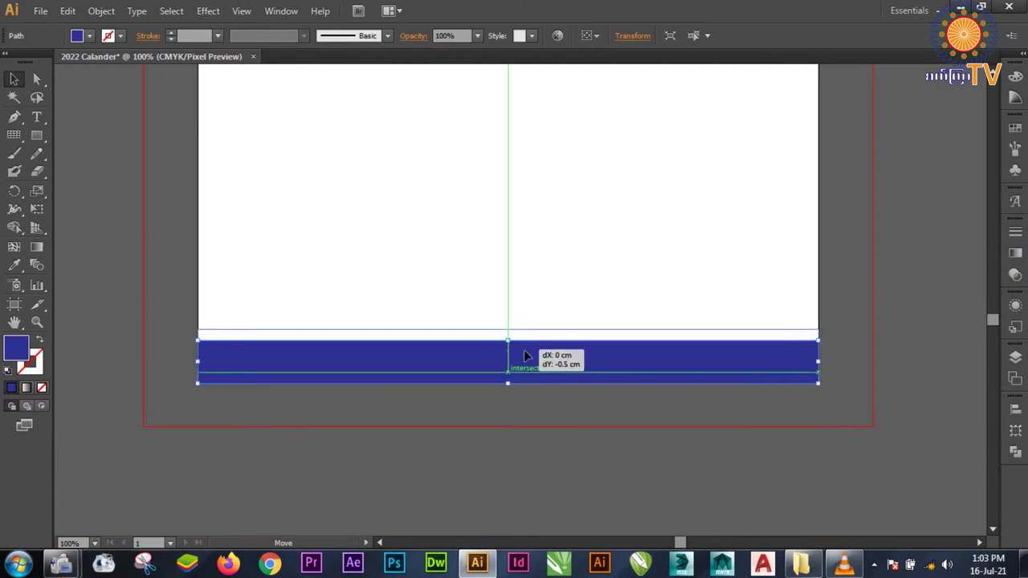
drag(524, 350, 524, 350)
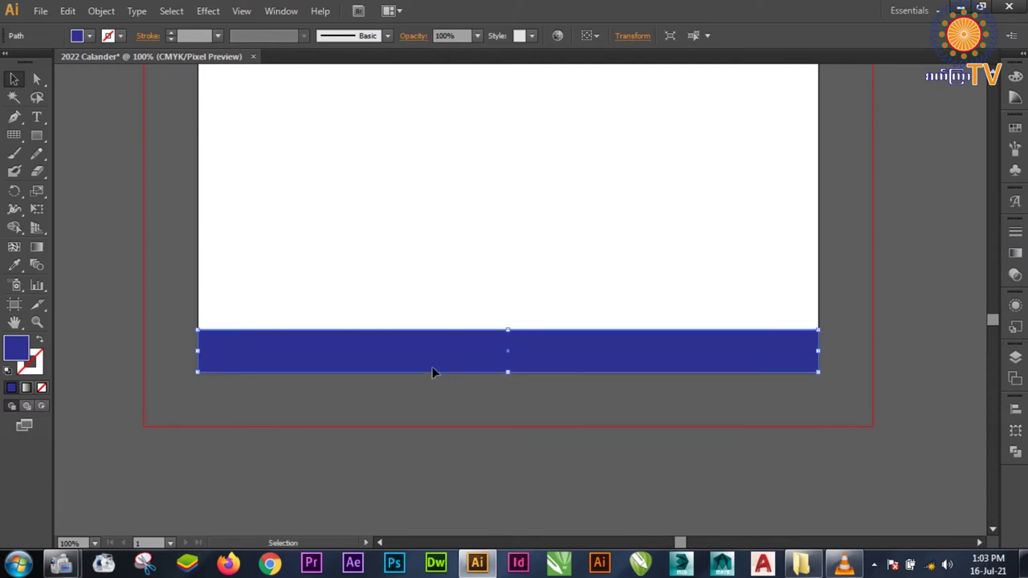
click(911, 243)
scroll(485, 351, up, 4)
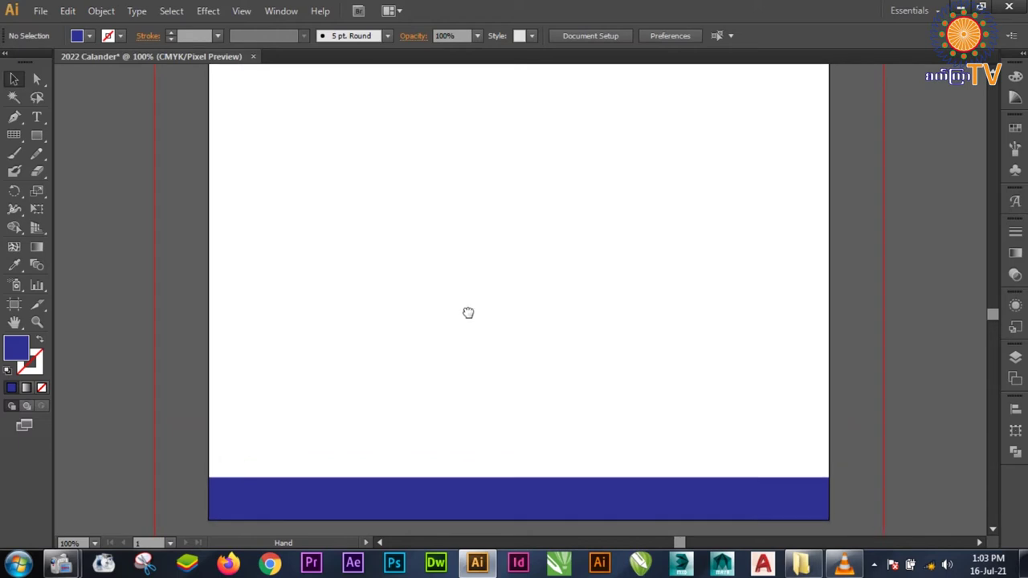
key(a)
key(ctrl+0)
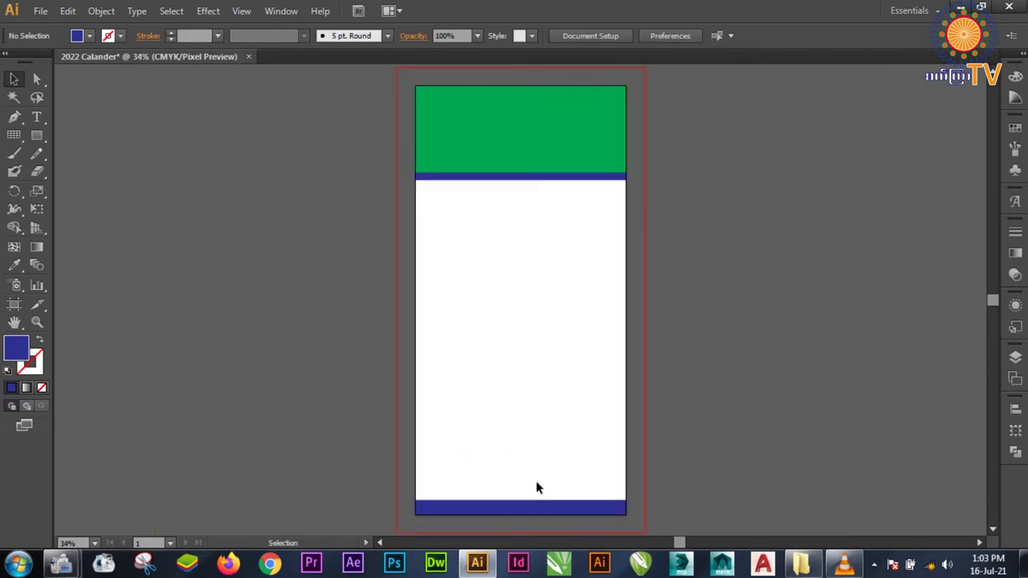
- Create a GRID layer above BG and lock the TXT, IMG, Marma and English layers
click(1015, 358)
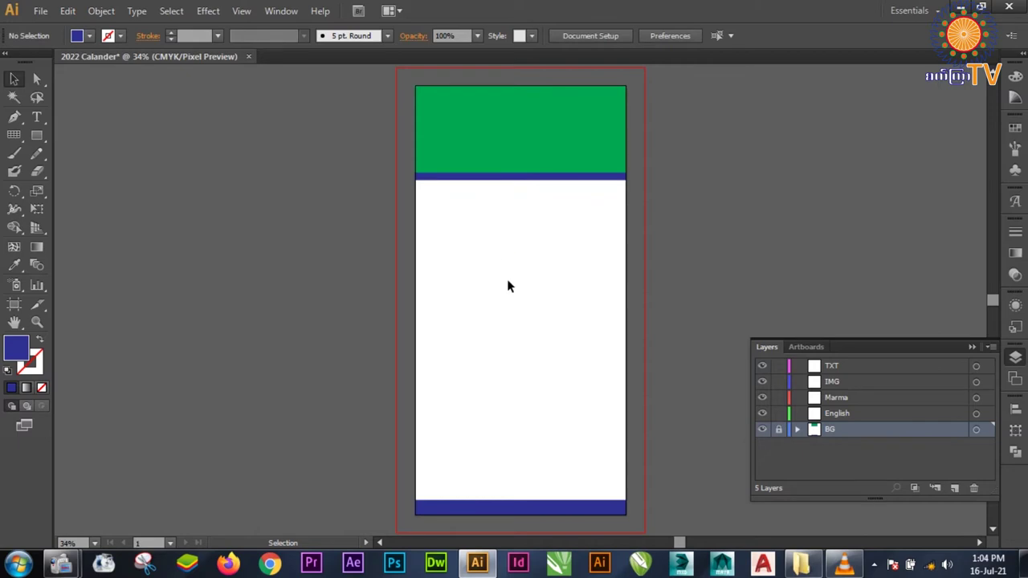
click(954, 487)
double_click(839, 430)
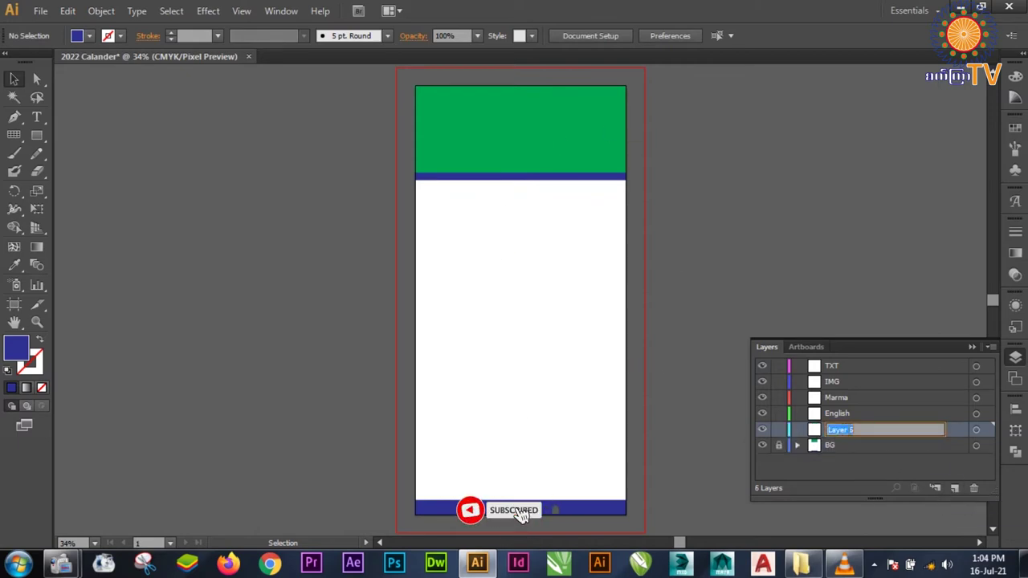
text(GRID)
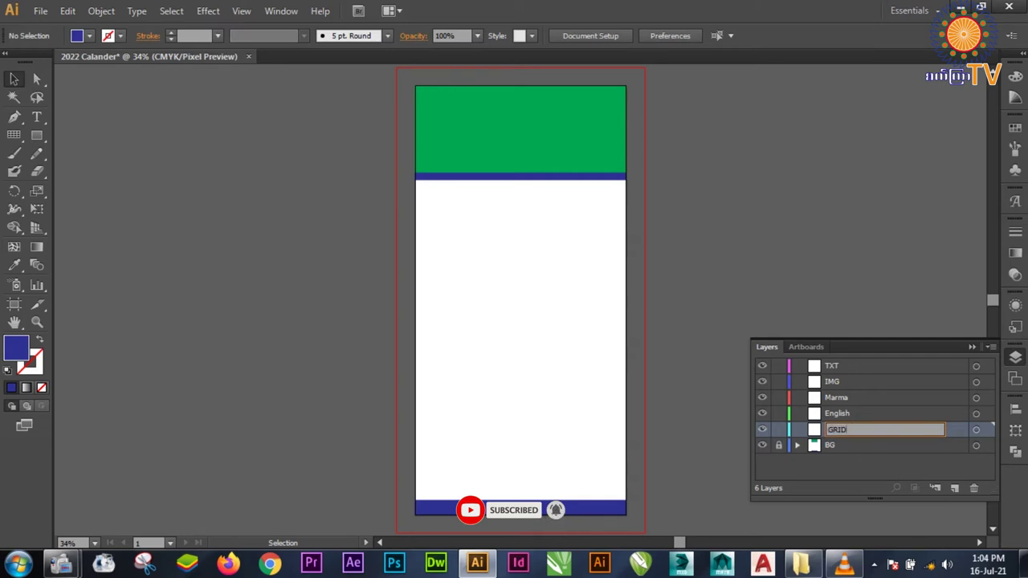
key(Return)
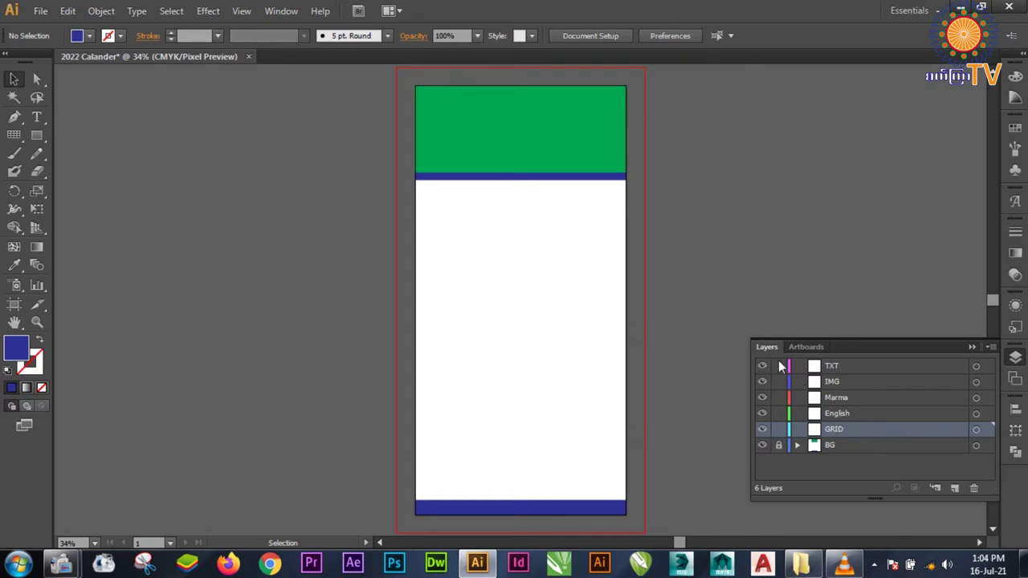
click(778, 413)
click(36, 134)
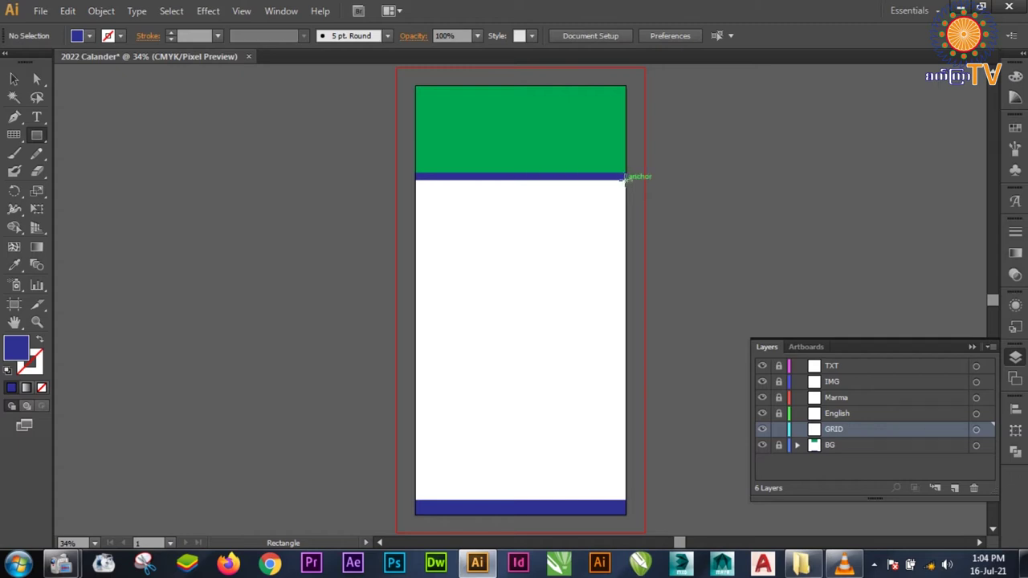
- Draw a blue rectangle down to the bottom band and size it 18 cm wide by 44 cm tall
drag(626, 180, 486, 499)
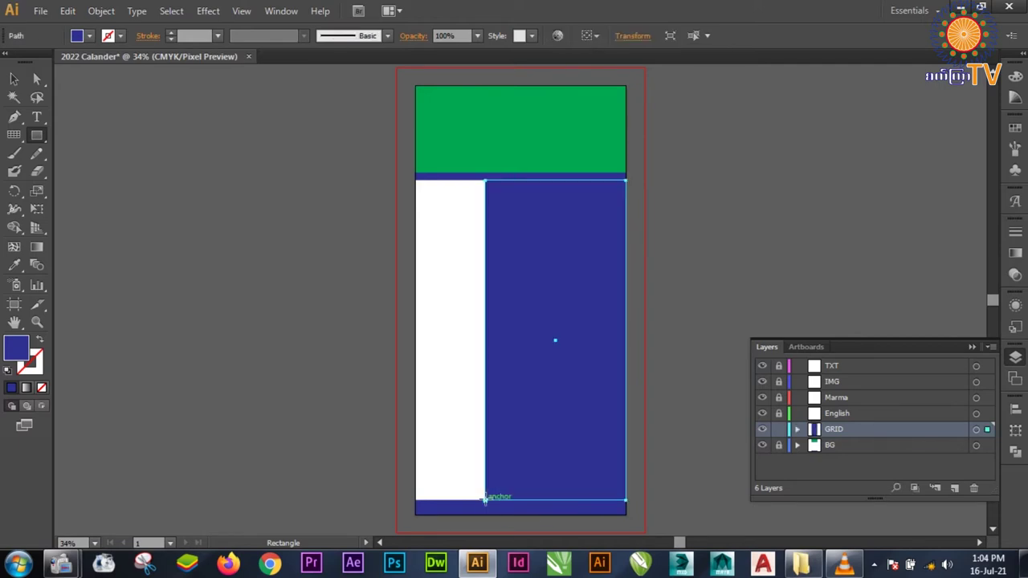
click(633, 36)
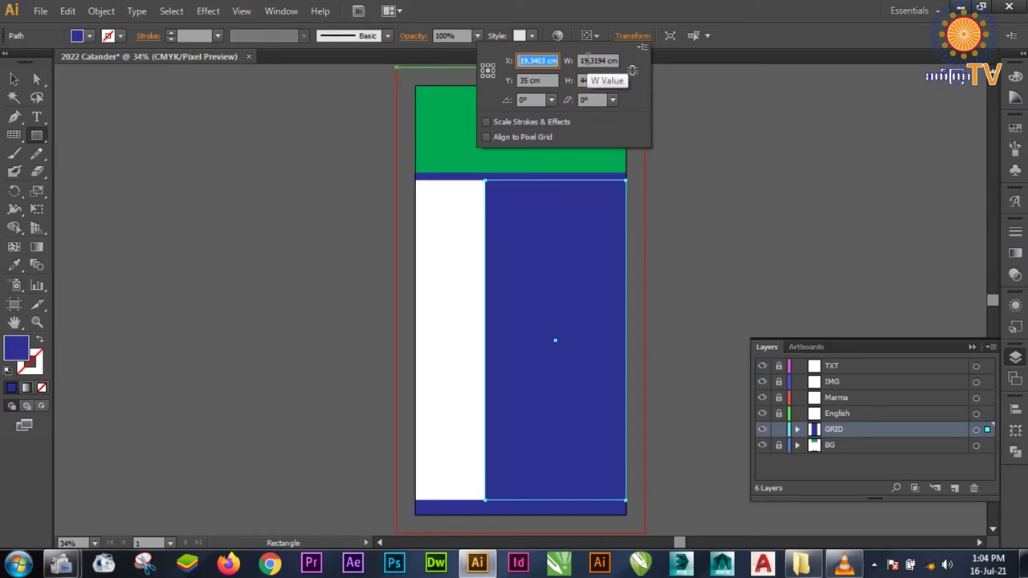
click(587, 64)
text(2)
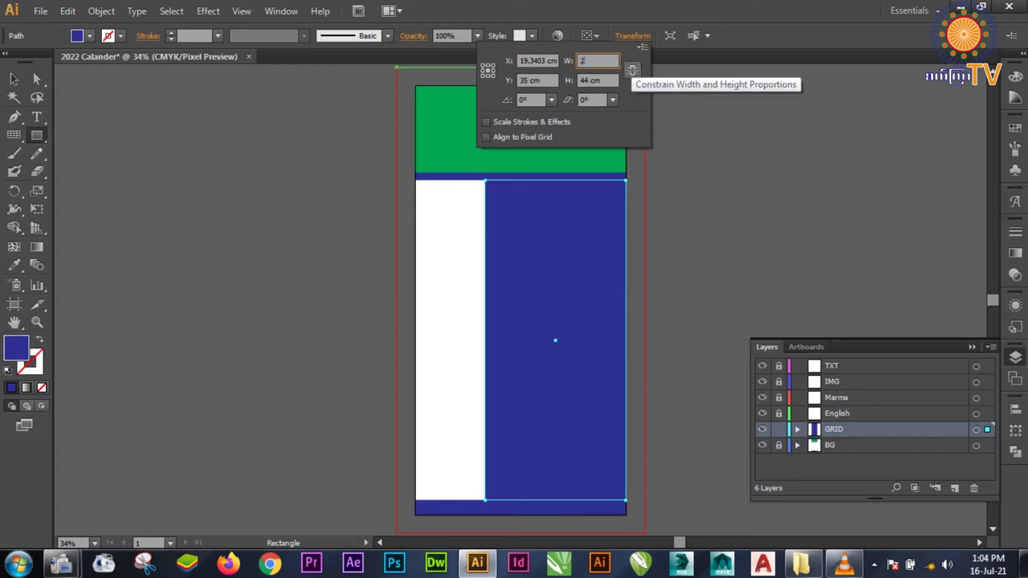
click(608, 81)
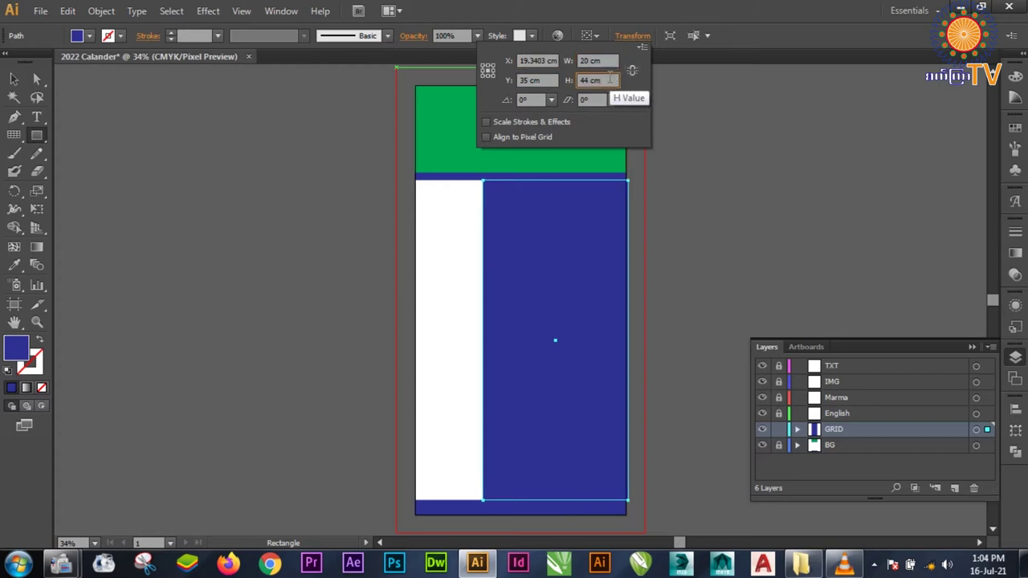
key(Return)
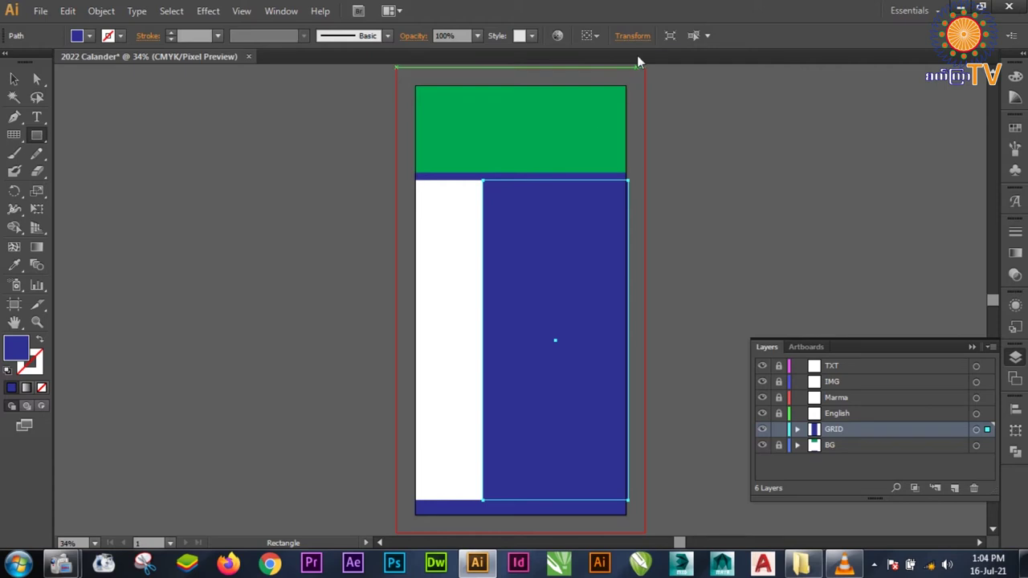
click(633, 36)
click(607, 60)
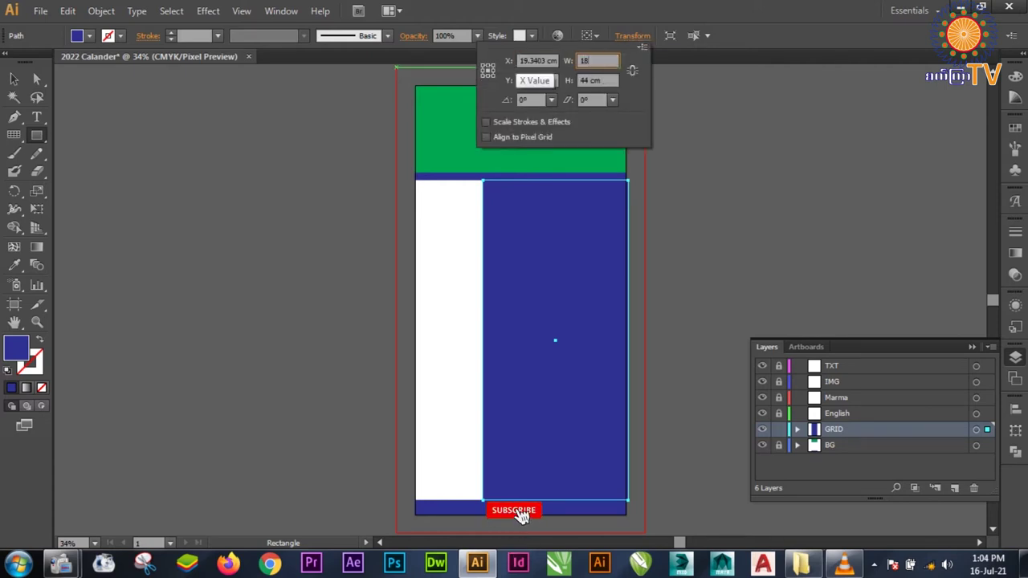
text(18)
key(Tab)
key(Return)
- Nudge the blue rectangle into place covering the right part of the white area
click(14, 79)
click(702, 241)
click(538, 256)
drag(572, 267, 577, 261)
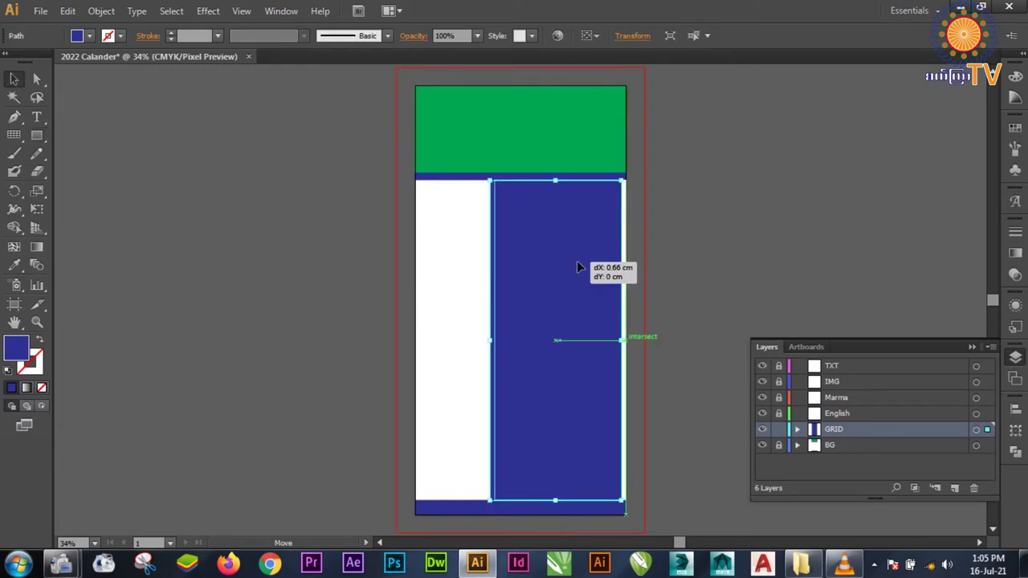
click(676, 216)
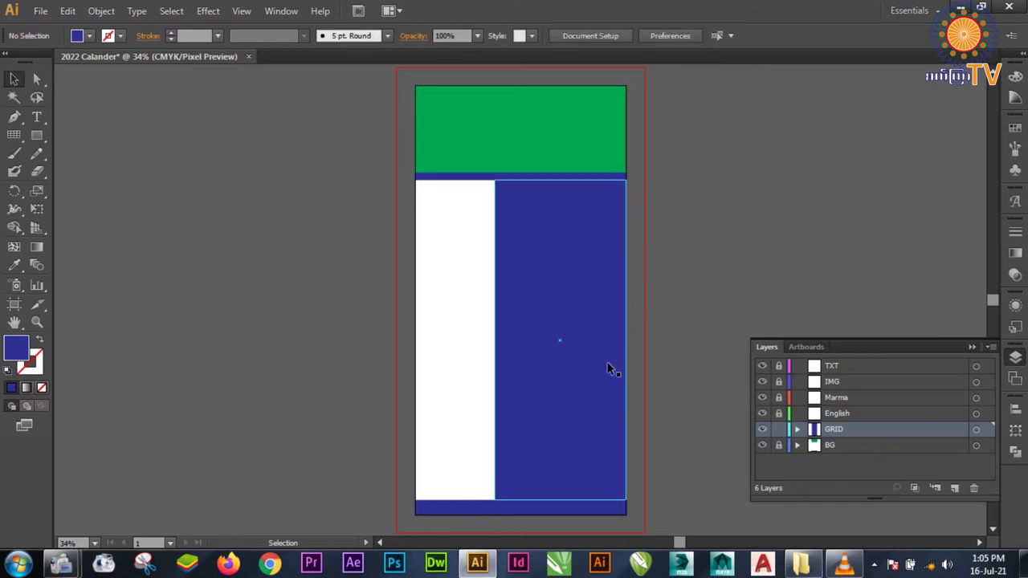
click(576, 256)
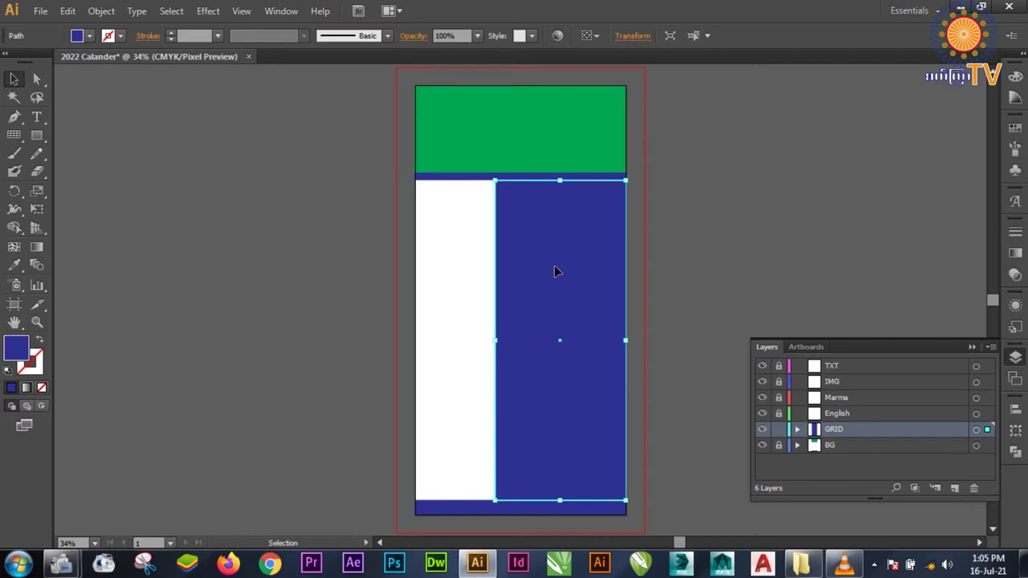
key(shift+Left)
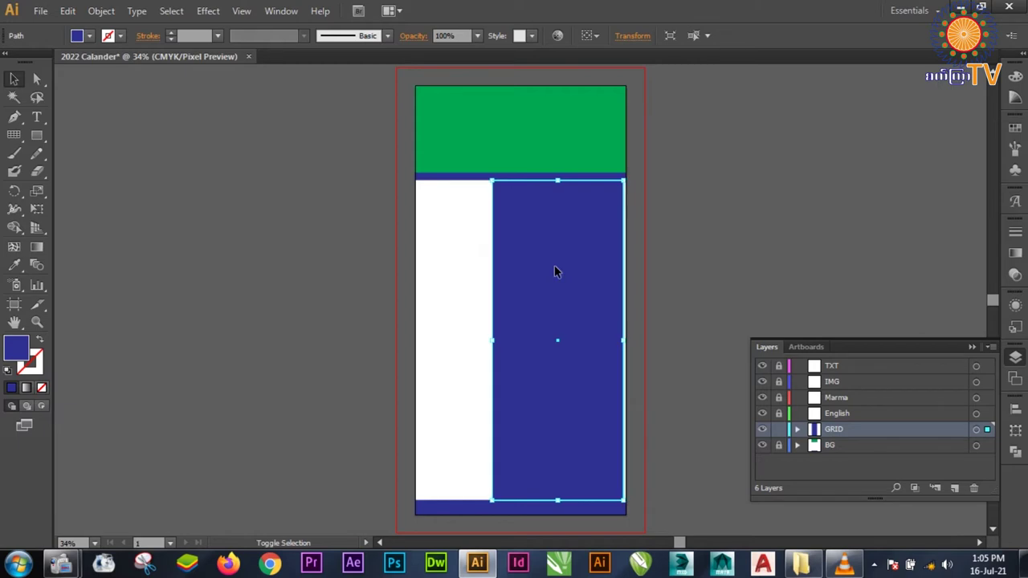
key(shift+Left)
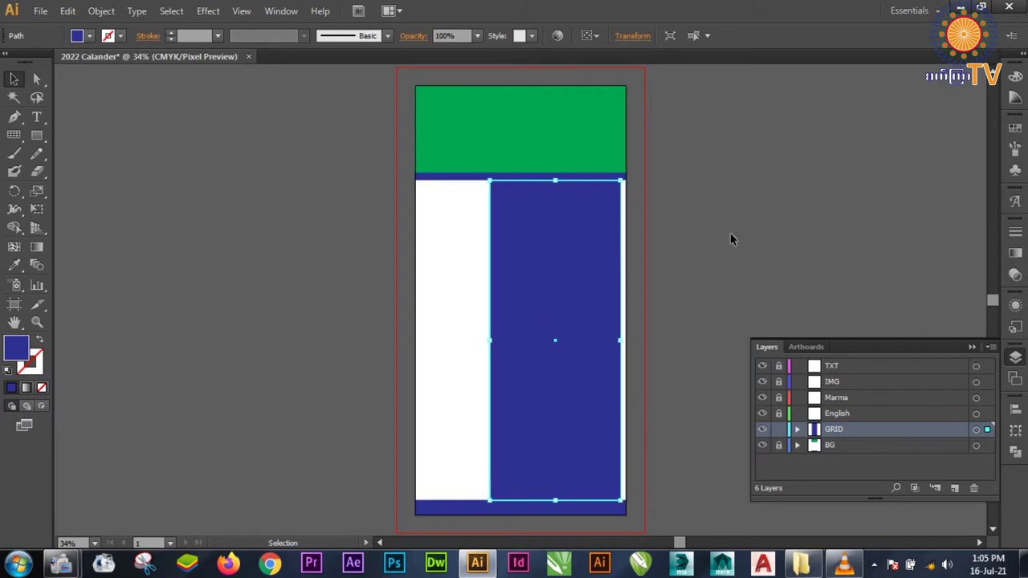
click(730, 238)
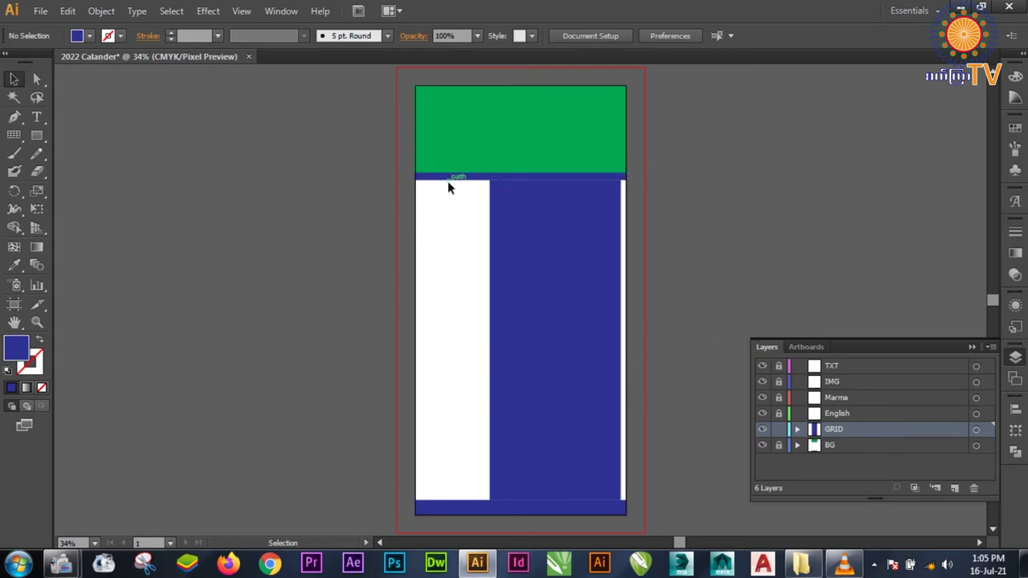
click(586, 384)
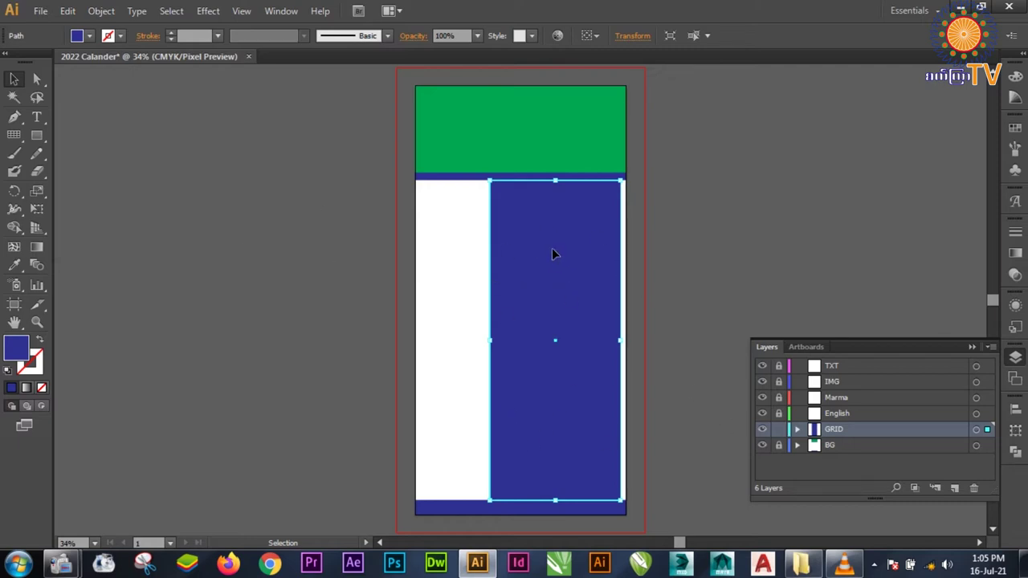
click(101, 10)
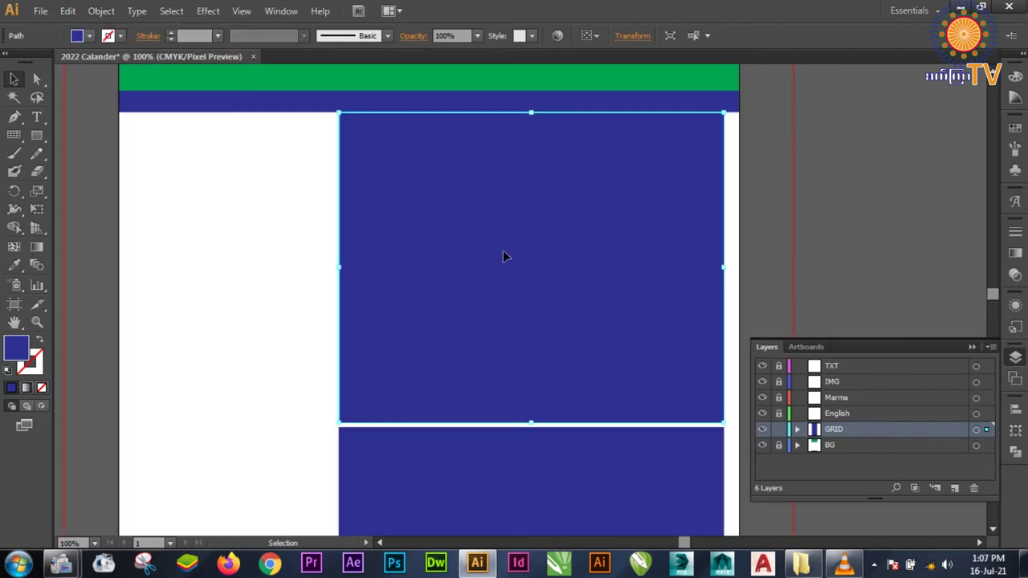
- Split the upper blue block into 6 rows by 7 columns with 0.1 cm gutters, then lock the GRID layer
click(104, 11)
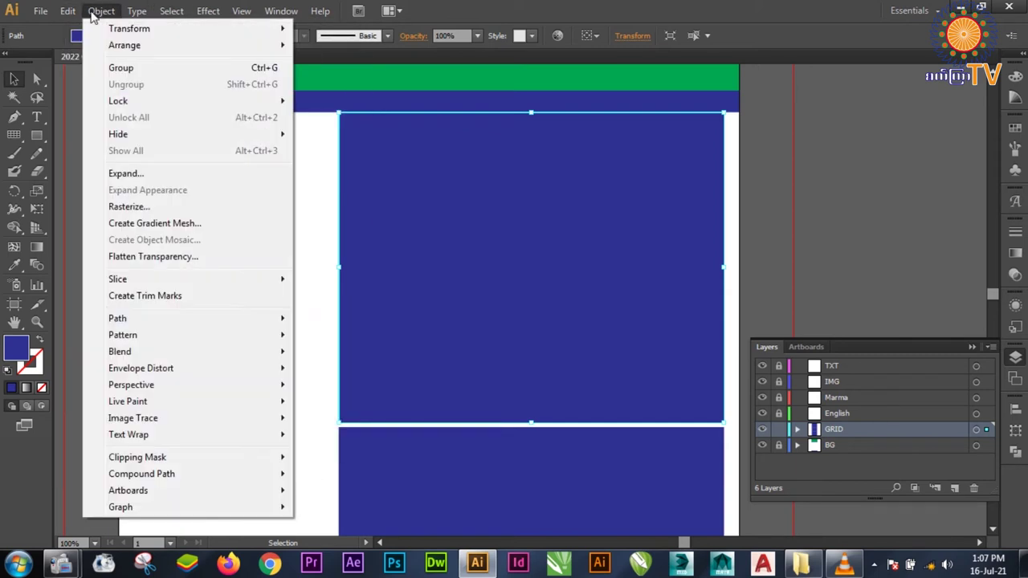
mouse_move(118, 318)
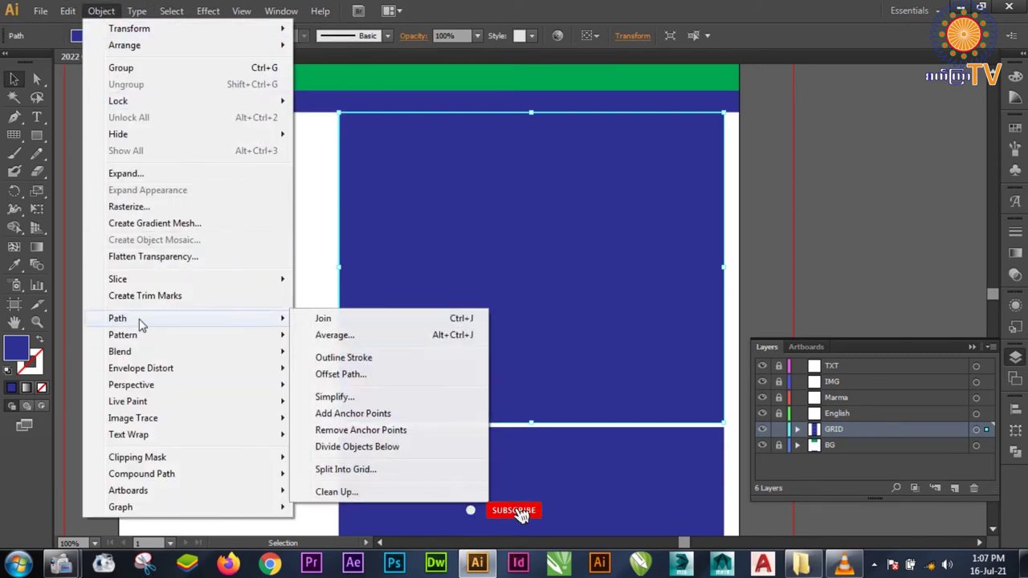
click(359, 471)
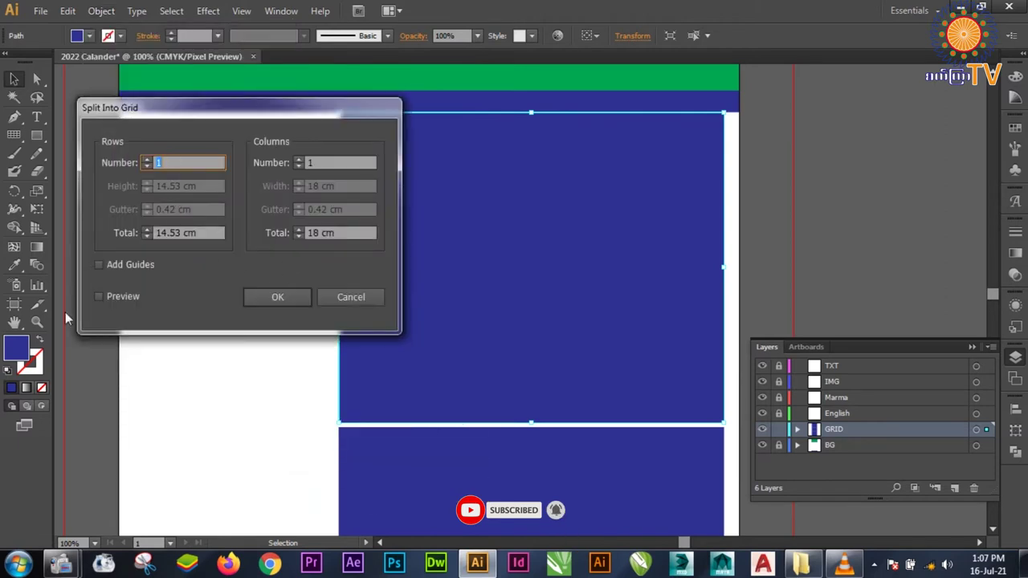
click(99, 296)
double_click(180, 161)
text(6)
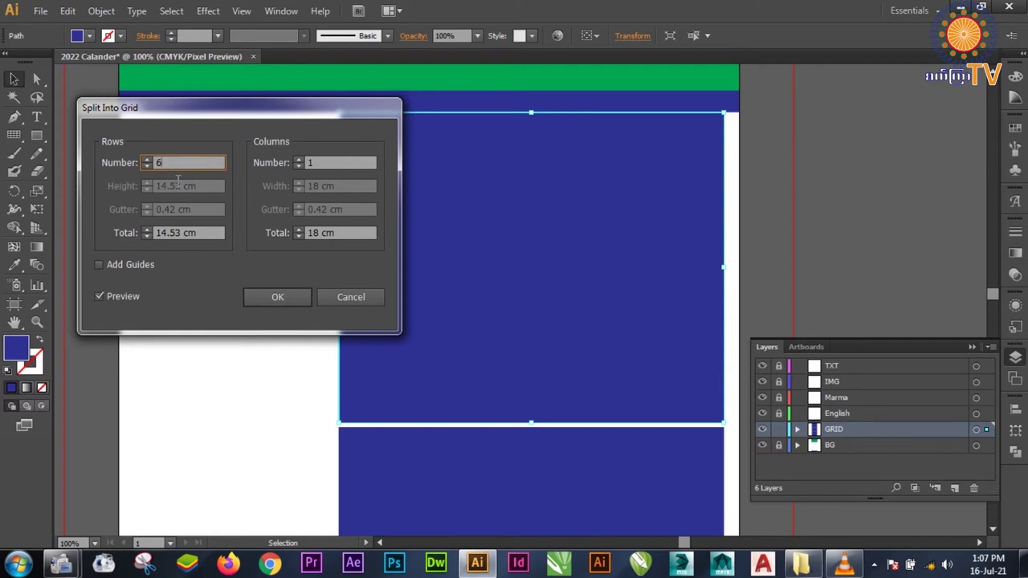
double_click(317, 162)
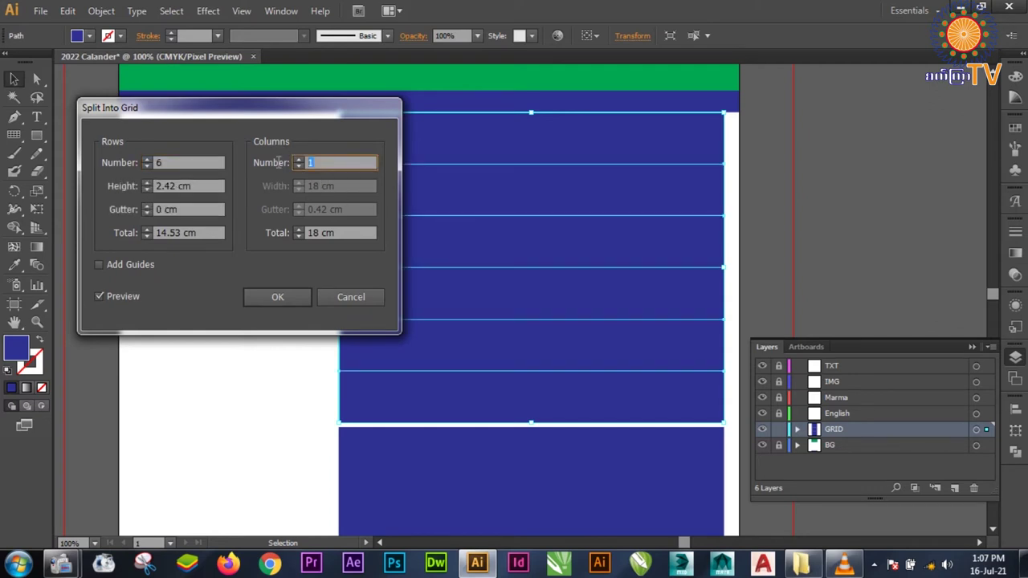
text(7)
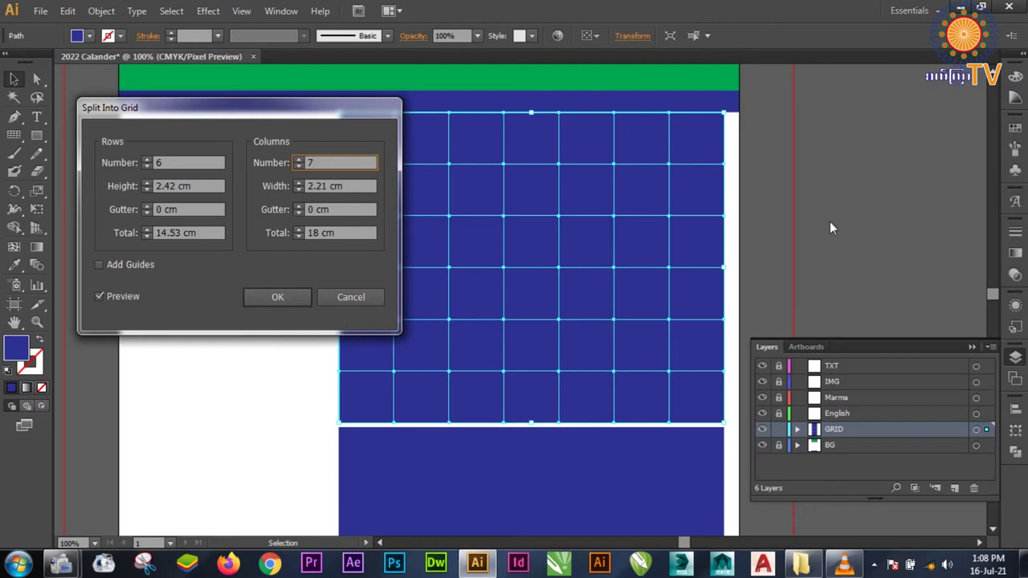
click(147, 206)
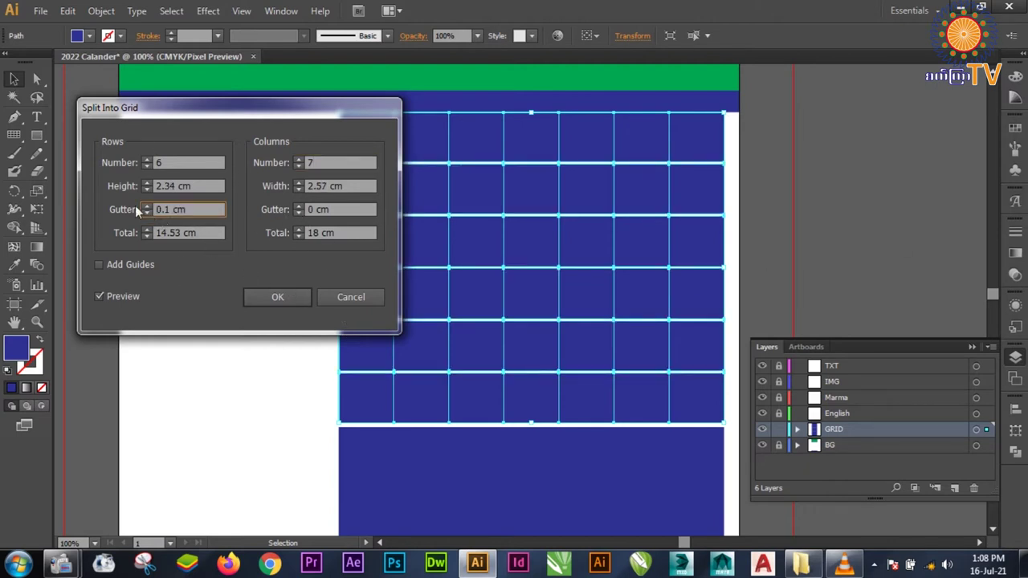
click(299, 206)
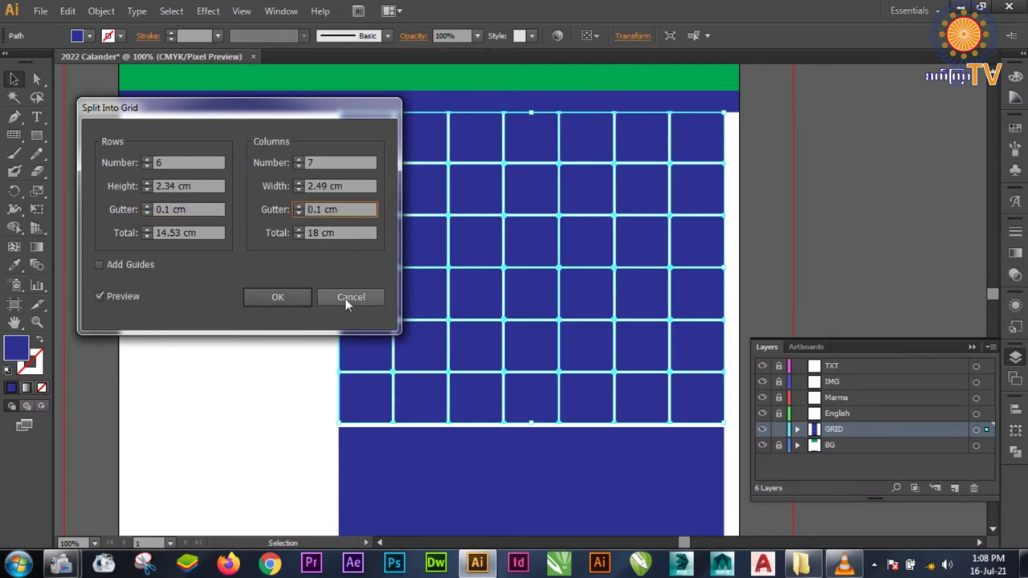
click(280, 290)
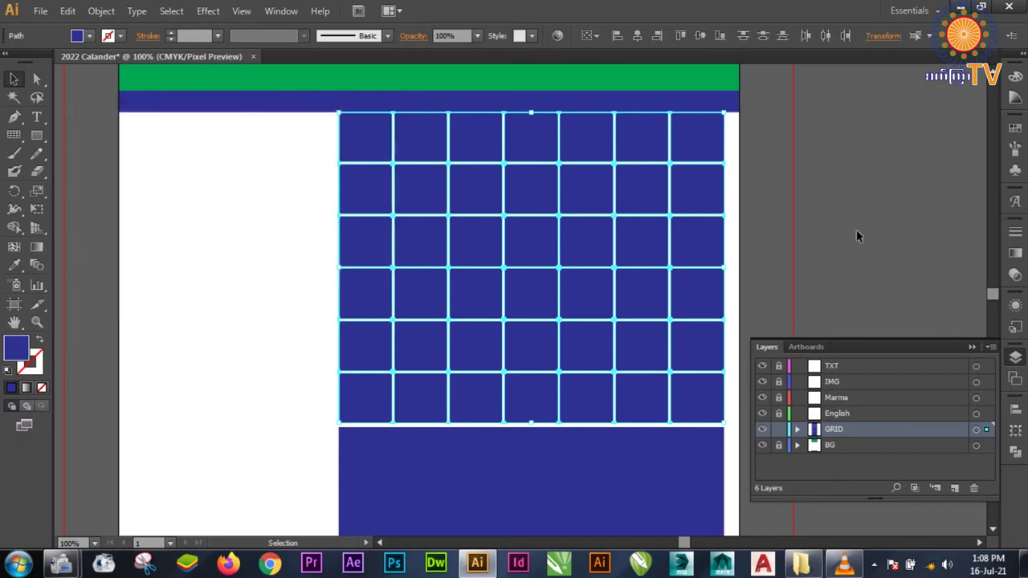
click(786, 431)
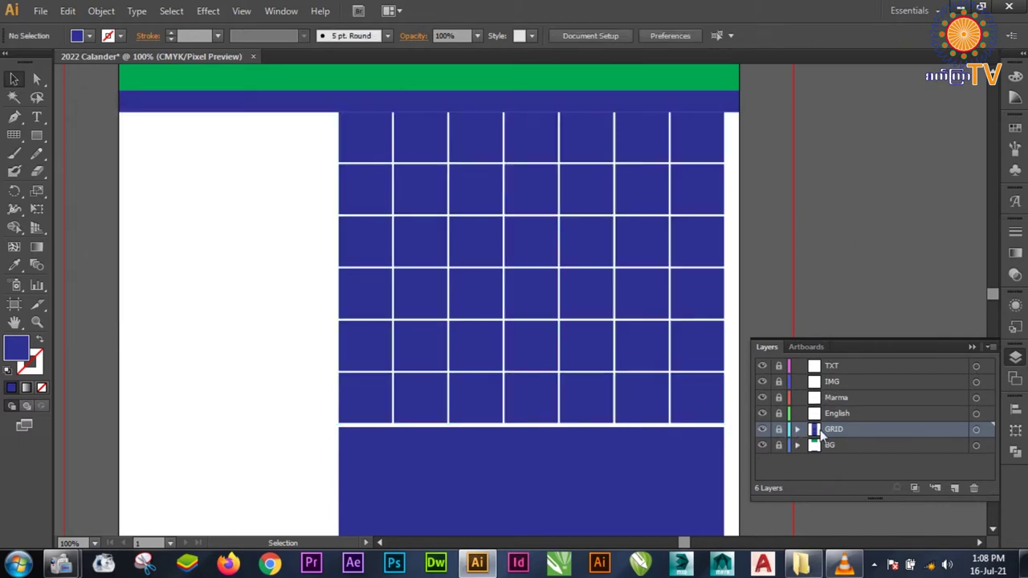
- Make the Marma layer the active layer in the Layers panel
click(876, 418)
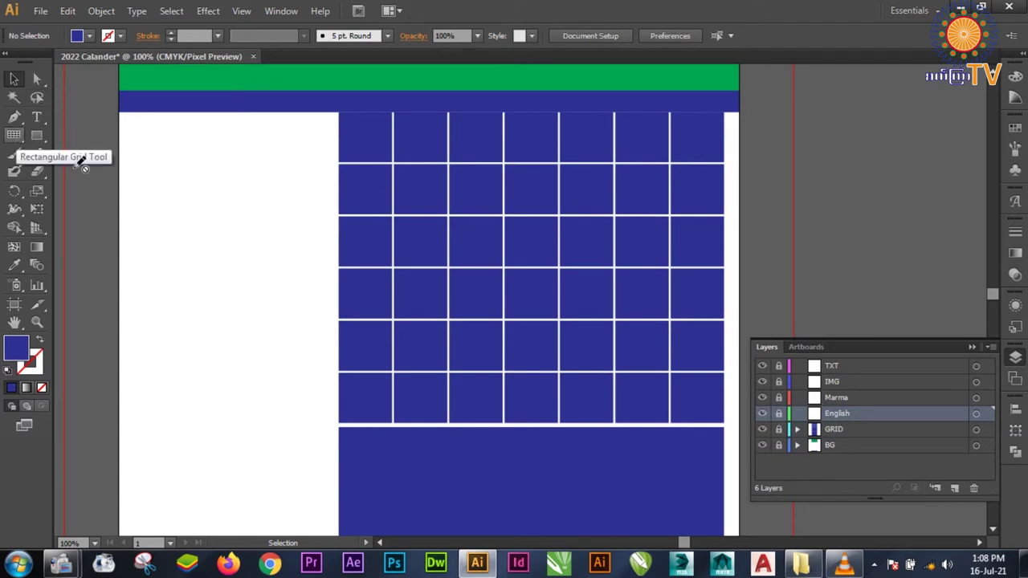
click(837, 396)
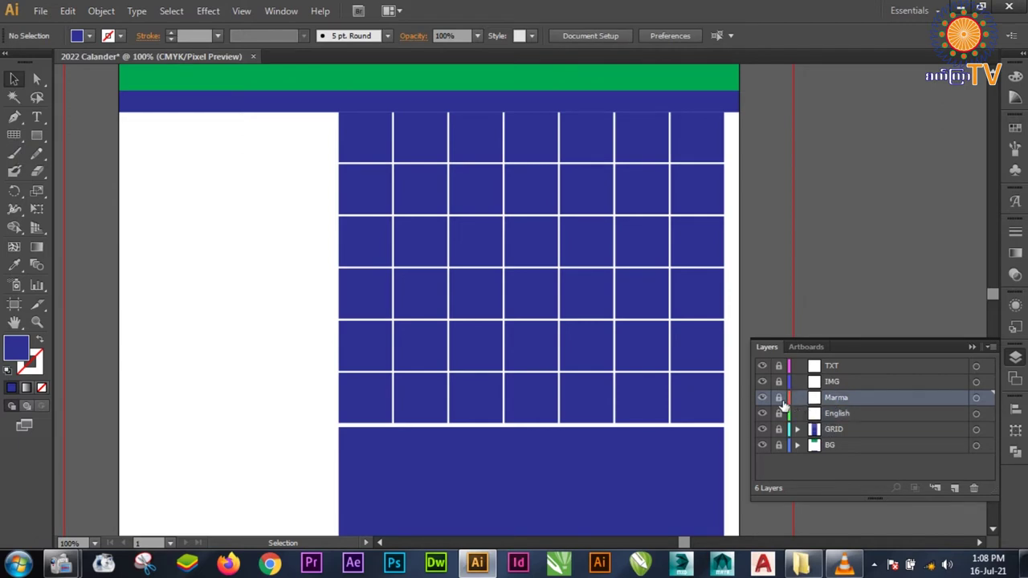
click(837, 383)
click(838, 413)
click(837, 382)
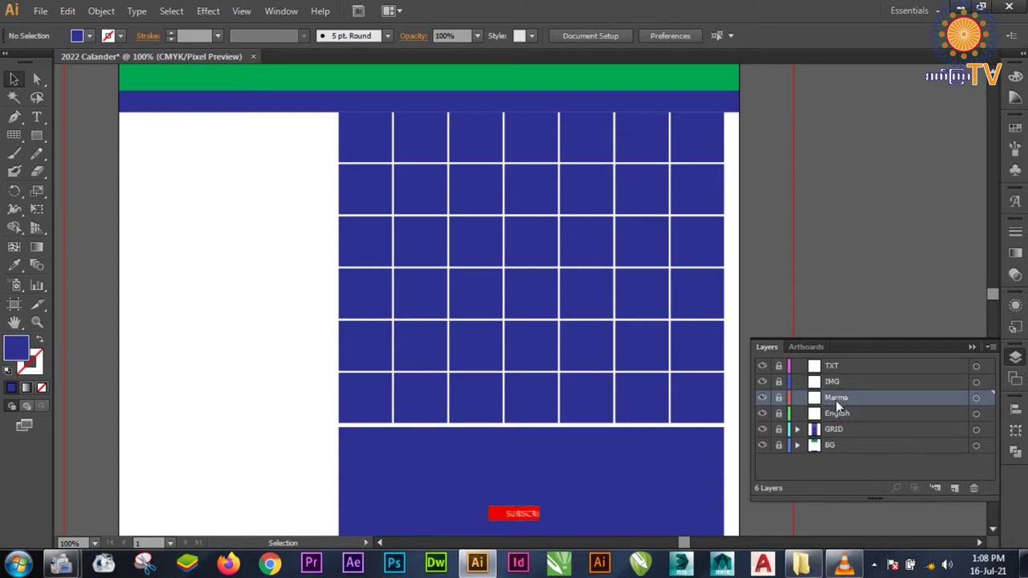
click(835, 413)
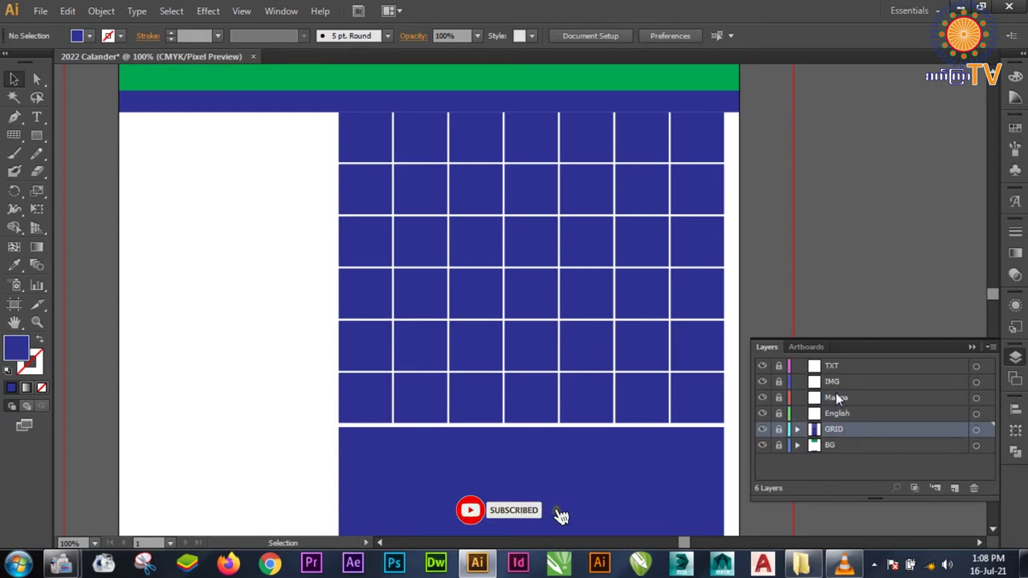
click(838, 397)
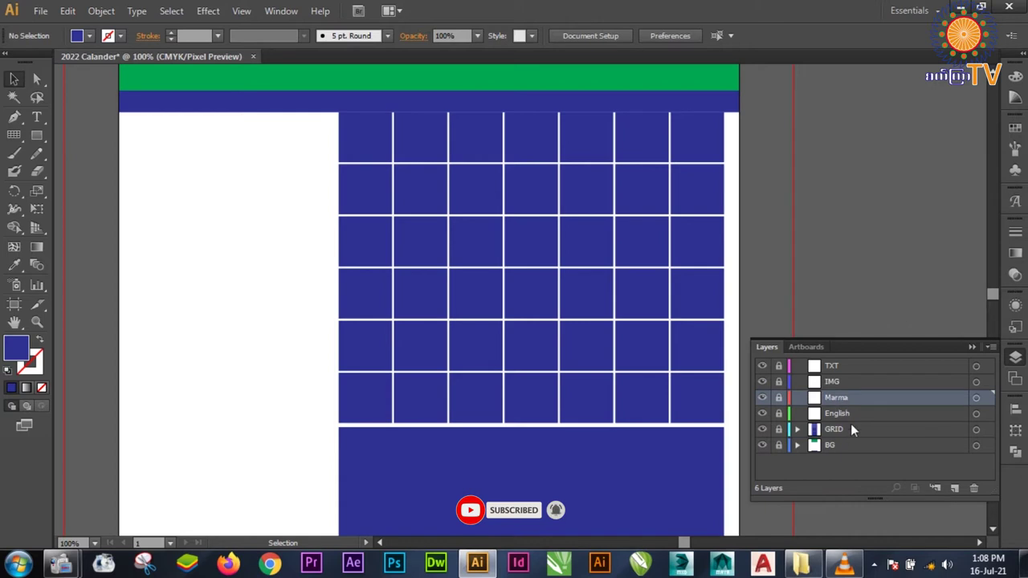
- Create a new layer above Marma and rename it GRDL
click(954, 488)
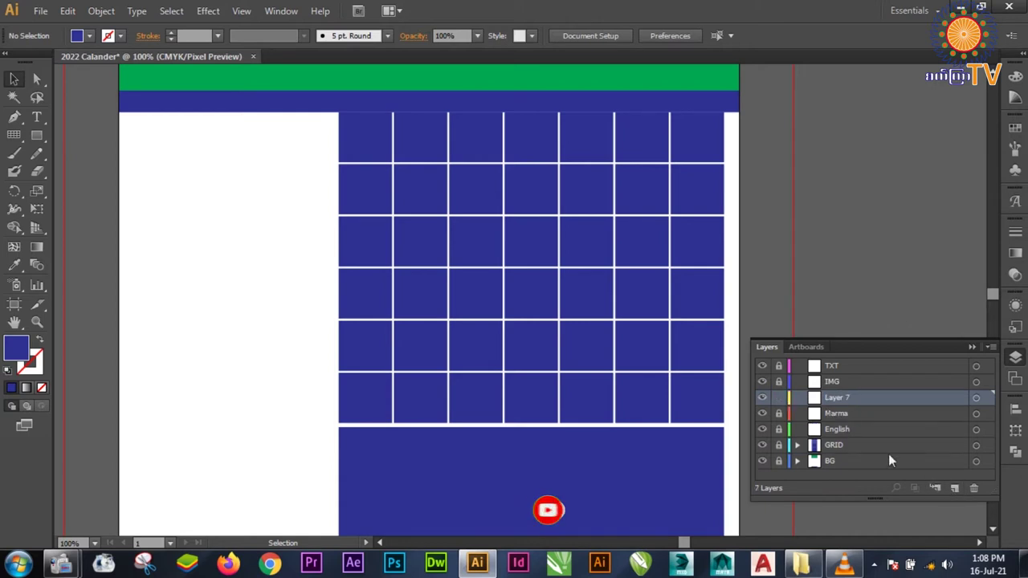
double_click(839, 399)
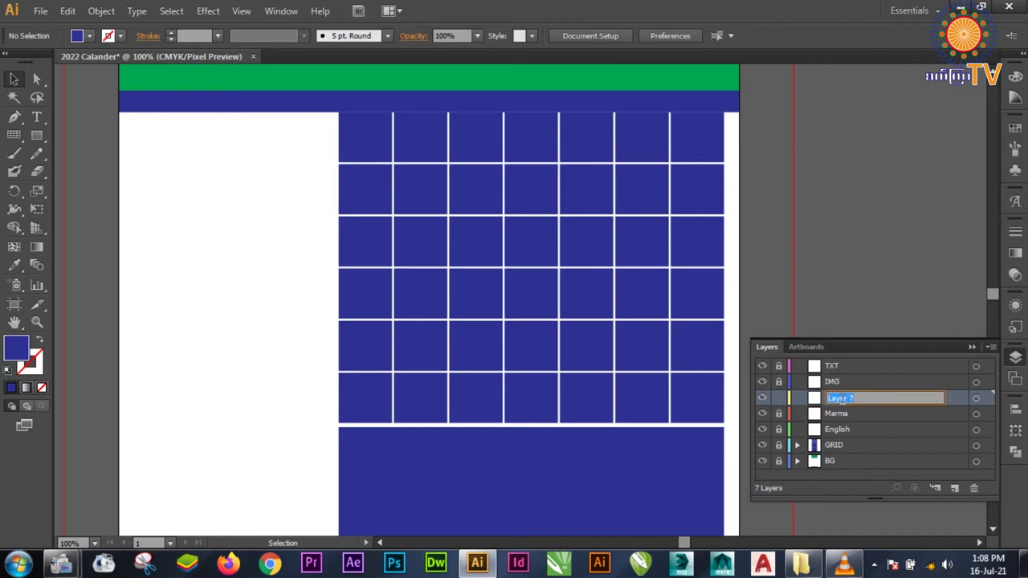
text(GRDL)
key(Return)
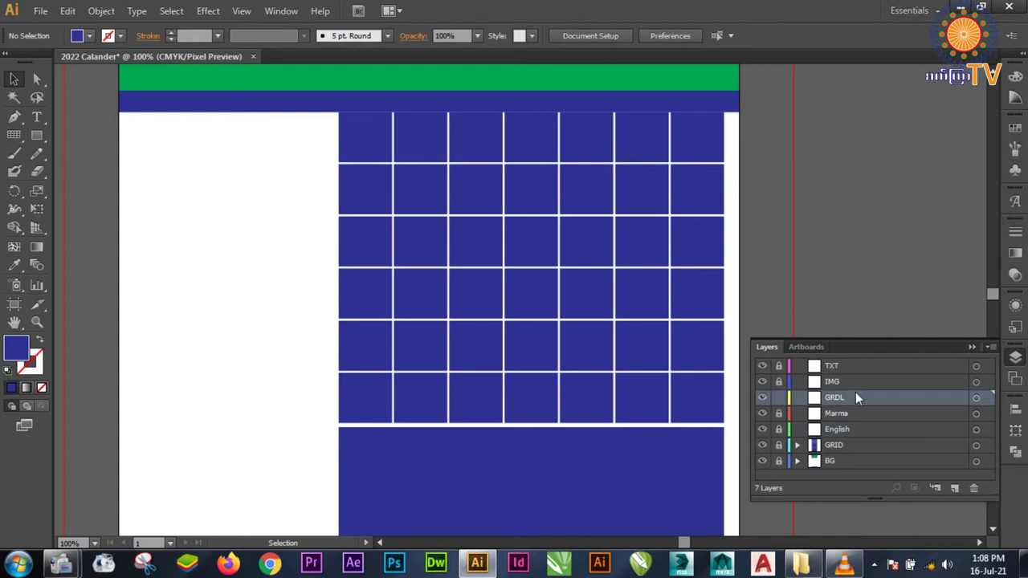
click(971, 347)
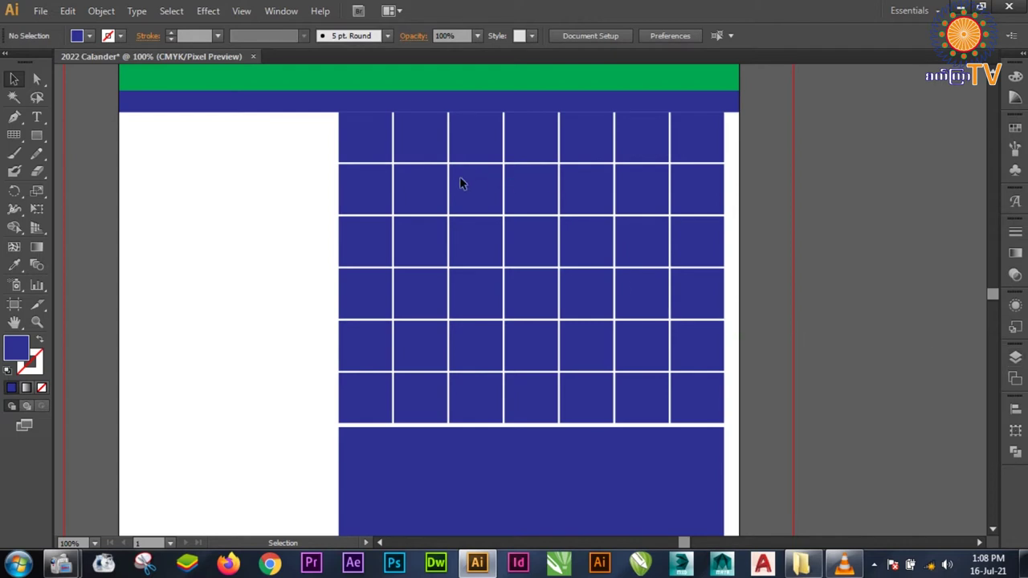
- Switch to the Rectangular Grid Tool from the line tools group
click(13, 135)
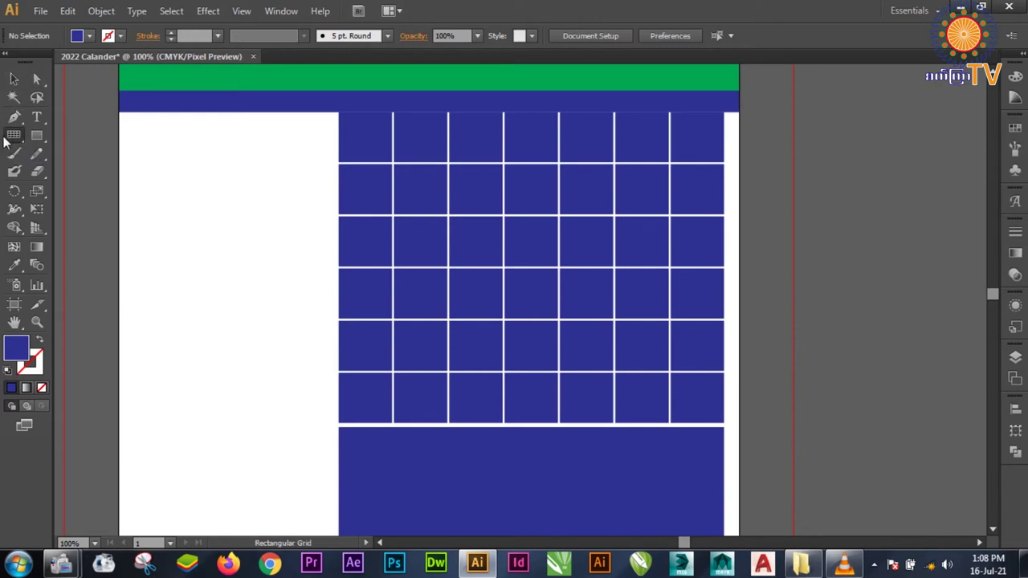
drag(14, 138, 116, 140)
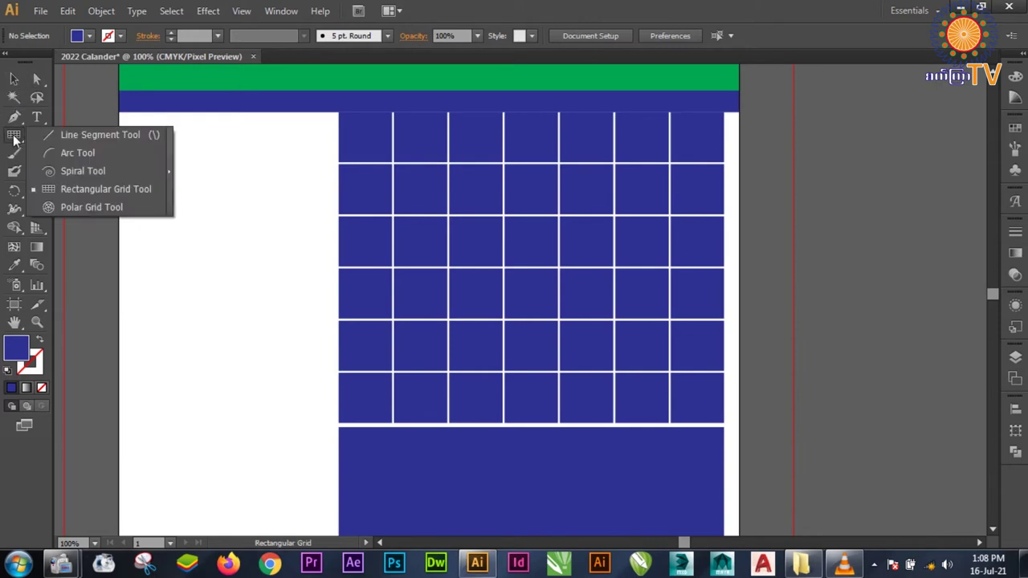
click(116, 135)
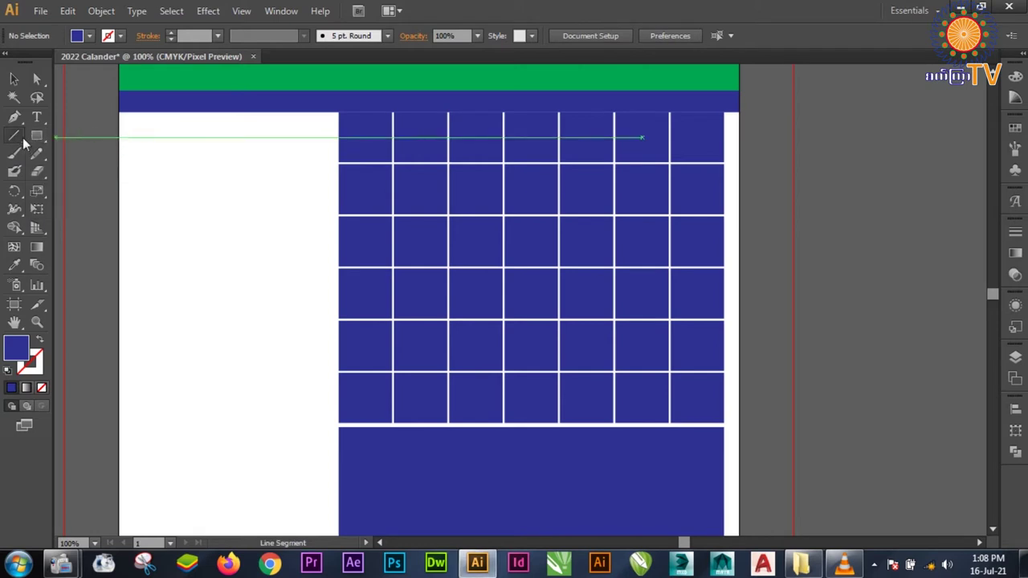
click(15, 138)
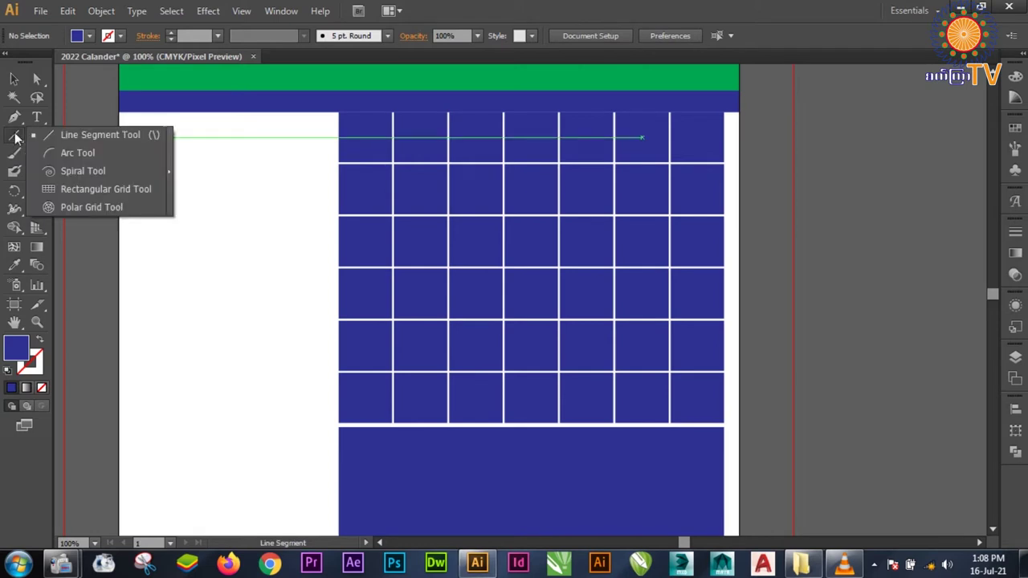
click(46, 135)
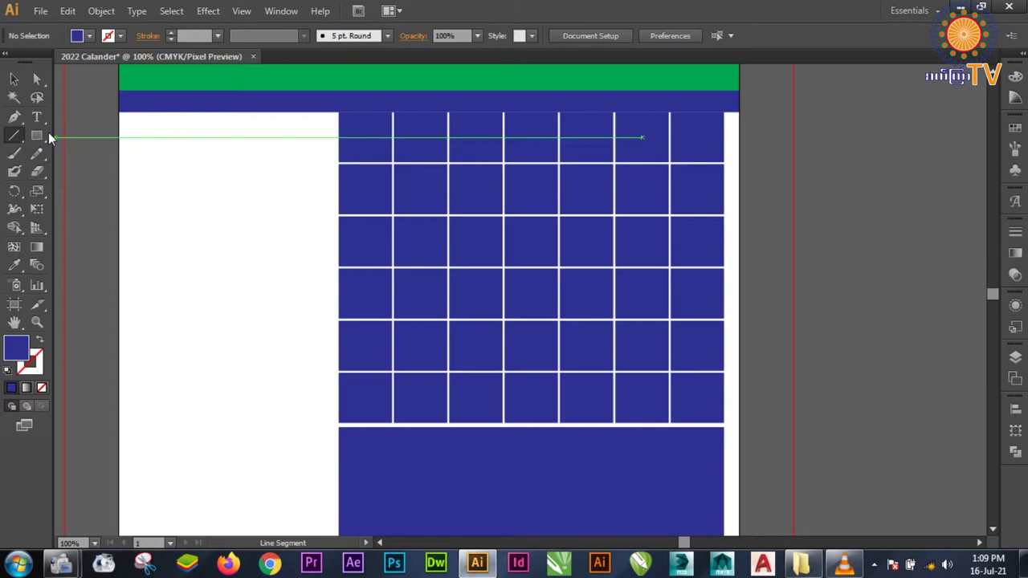
click(21, 136)
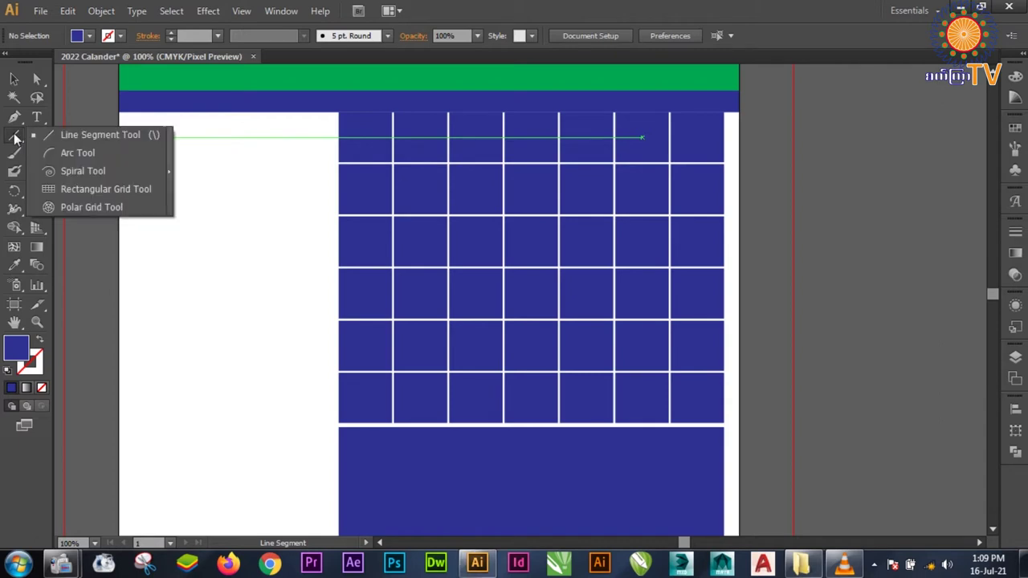
click(138, 191)
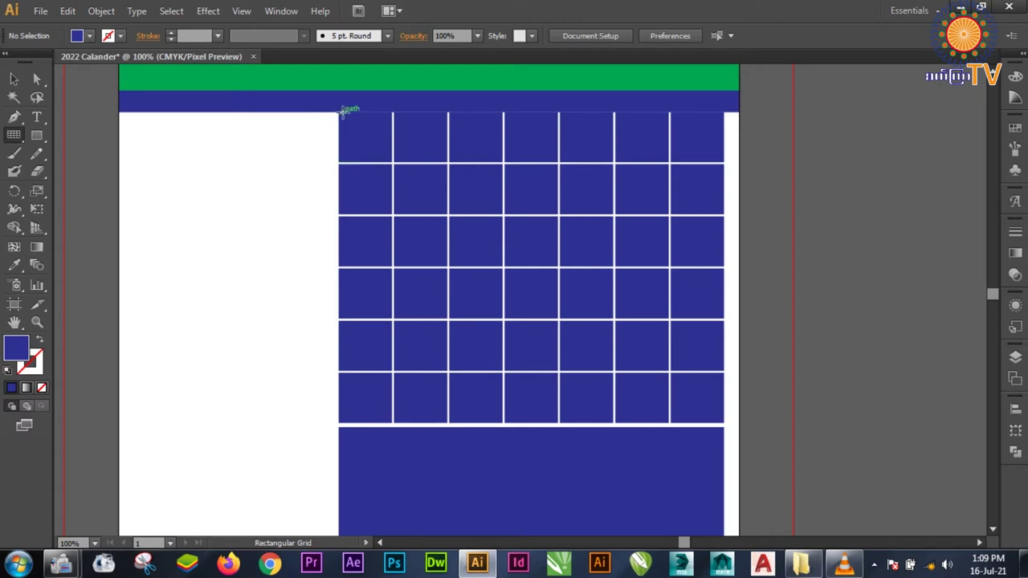
- Draw an 18 × 14.53 cm row-only grid over the calendar, with no vertical dividers
mouse_move(338, 113)
mouse_down()
mouse_move(709, 389)
mouse_move(725, 423)
mouse_up()
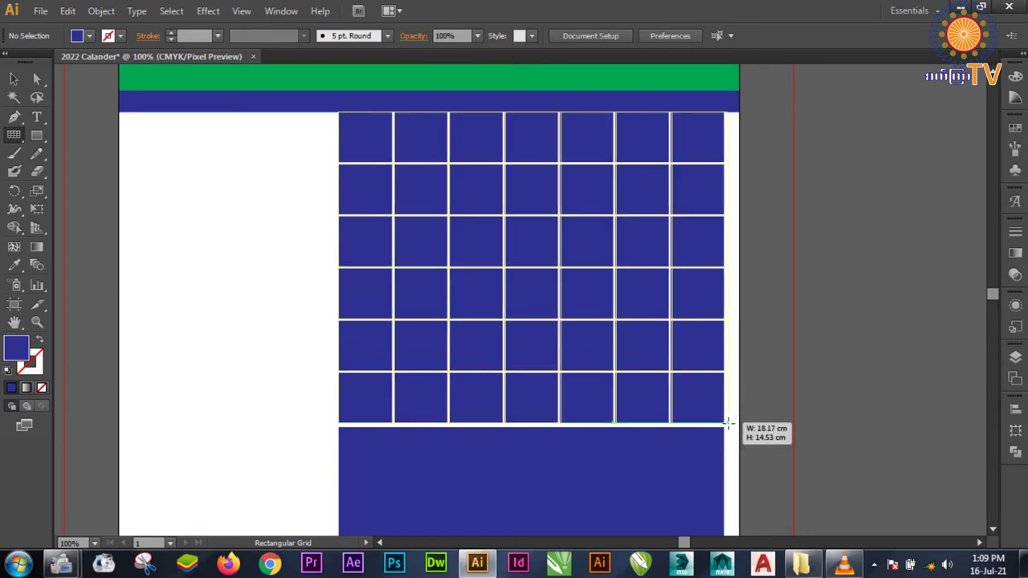
mouse_move(726, 423)
mouse_down()
mouse_move(671, 351)
mouse_move(604, 341)
mouse_move(635, 345)
mouse_move(708, 405)
mouse_move(707, 423)
mouse_move(730, 423)
mouse_move(679, 391)
mouse_move(579, 378)
mouse_move(683, 375)
mouse_up()
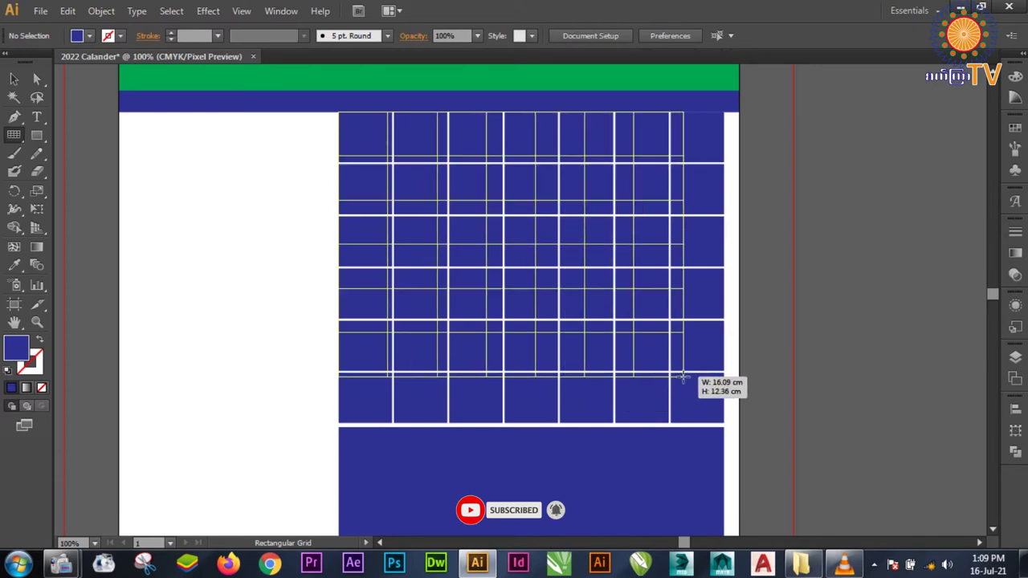
key(Left)
key(Left)
key(Left)
key(Left)
key(Left)
key(Right)
key(Left)
key(Left)
mouse_move(683, 375)
mouse_down()
mouse_move(712, 390)
mouse_move(726, 417)
mouse_move(569, 390)
mouse_move(563, 441)
mouse_move(756, 533)
mouse_move(741, 450)
mouse_move(727, 493)
mouse_move(723, 472)
mouse_move(696, 523)
mouse_move(739, 426)
mouse_move(718, 418)
mouse_move(708, 461)
mouse_up()
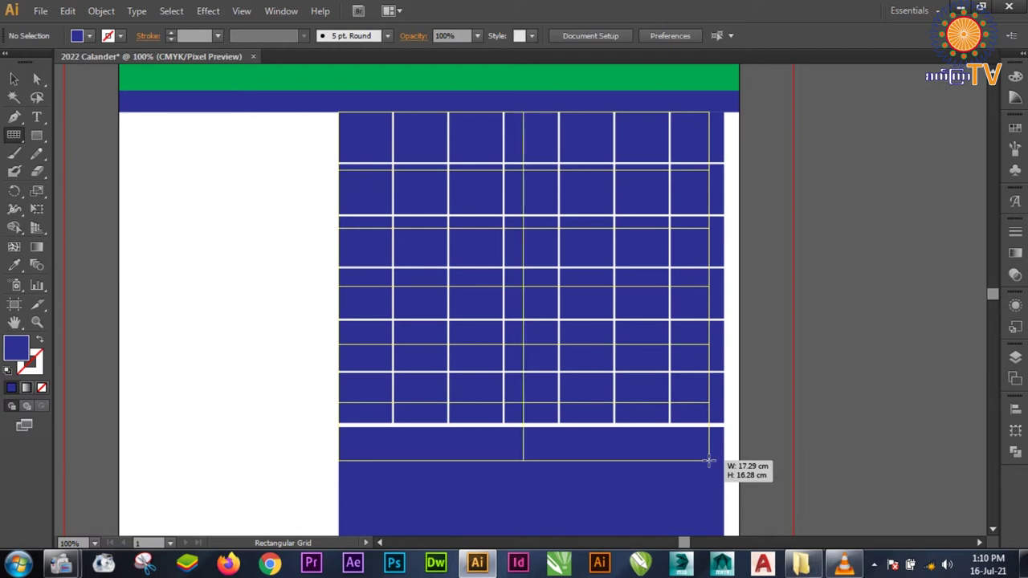
drag(710, 460, 723, 424)
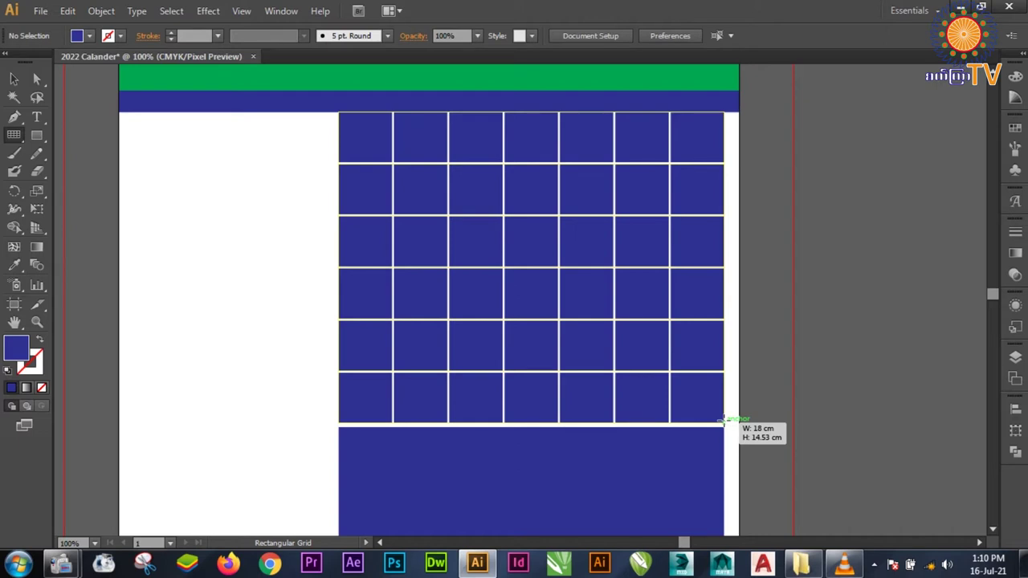
drag(721, 420, 723, 421)
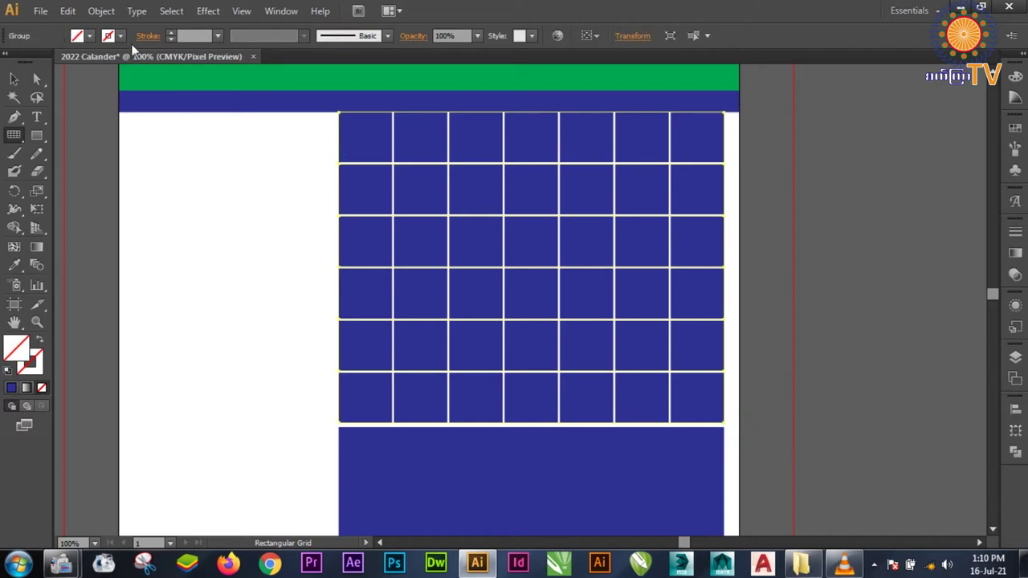
- Give the row grid a black 4 pt stroke, then deselect it
click(120, 35)
click(40, 62)
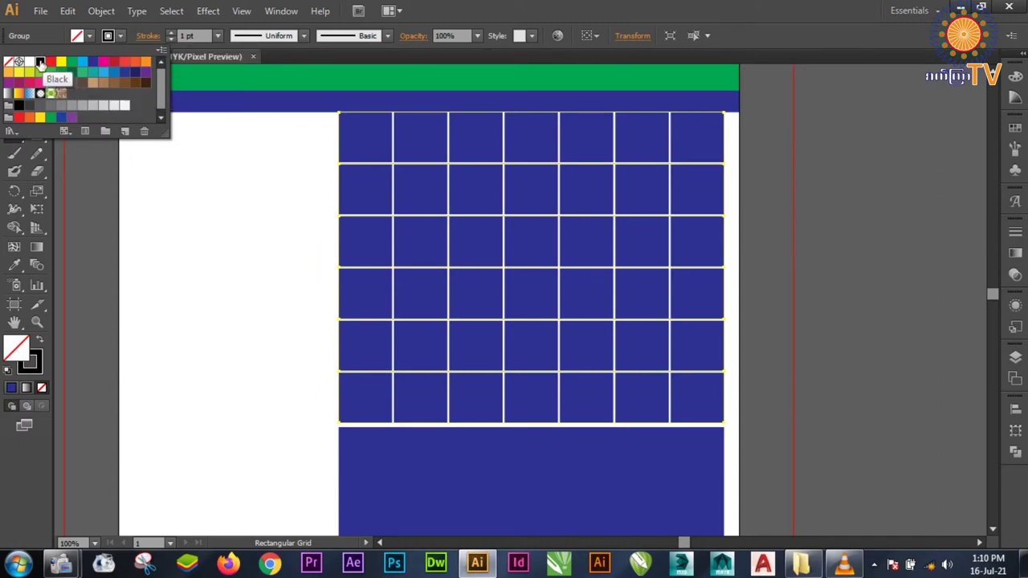
click(212, 37)
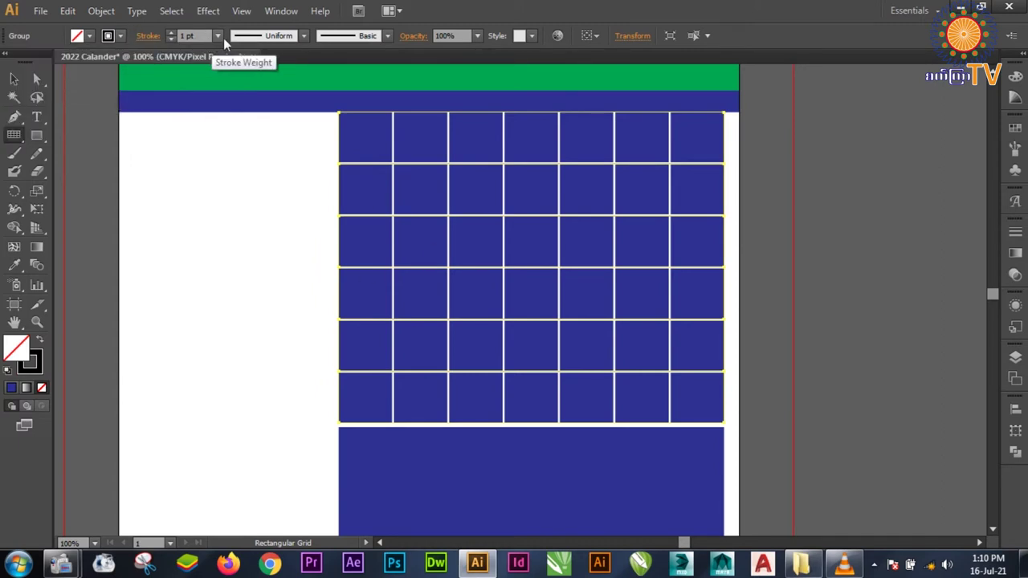
click(220, 36)
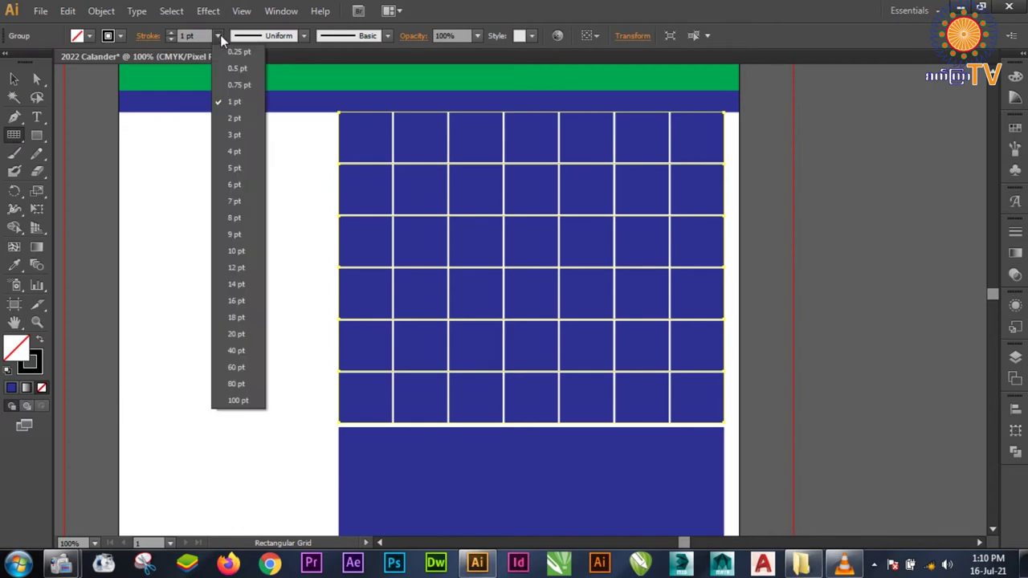
click(235, 153)
key(v)
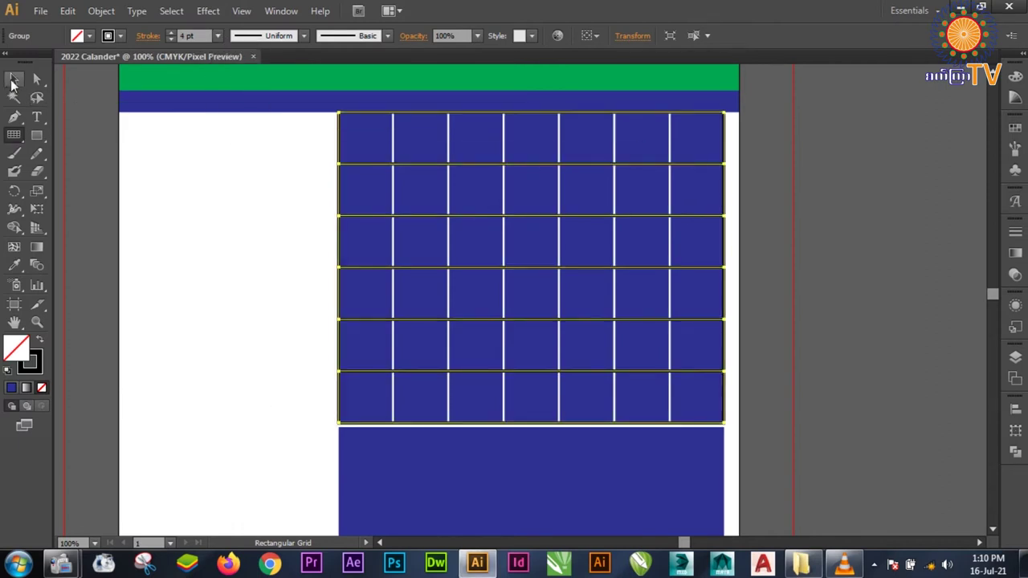
click(236, 154)
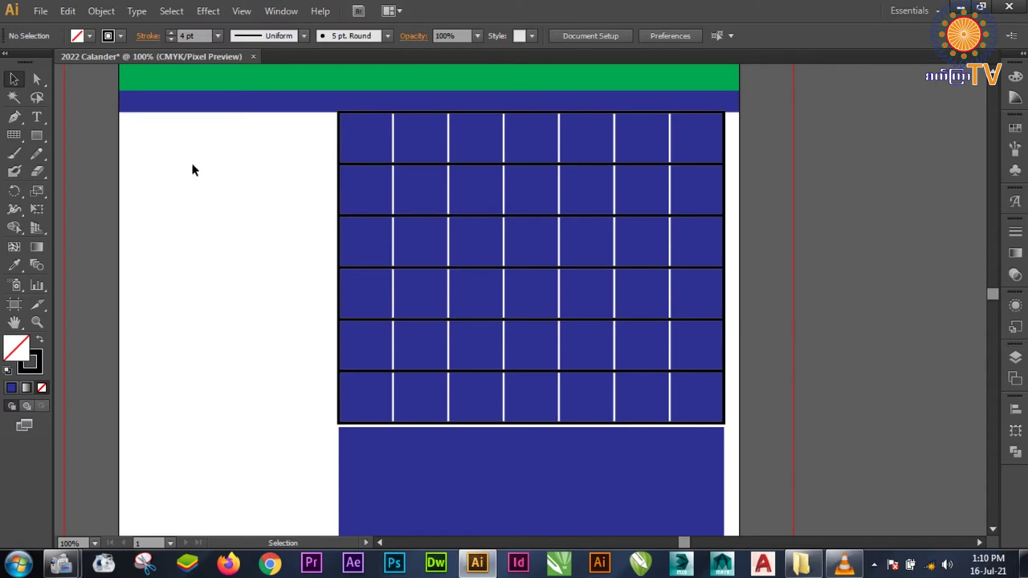
click(37, 78)
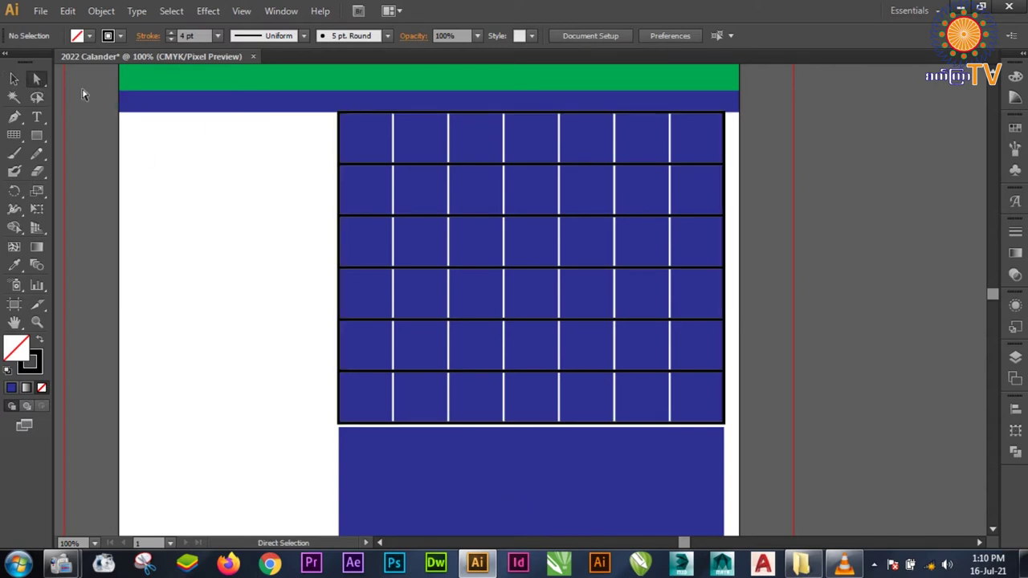
- Delete the grid's outer border rectangle so only the five row dividers remain
click(340, 135)
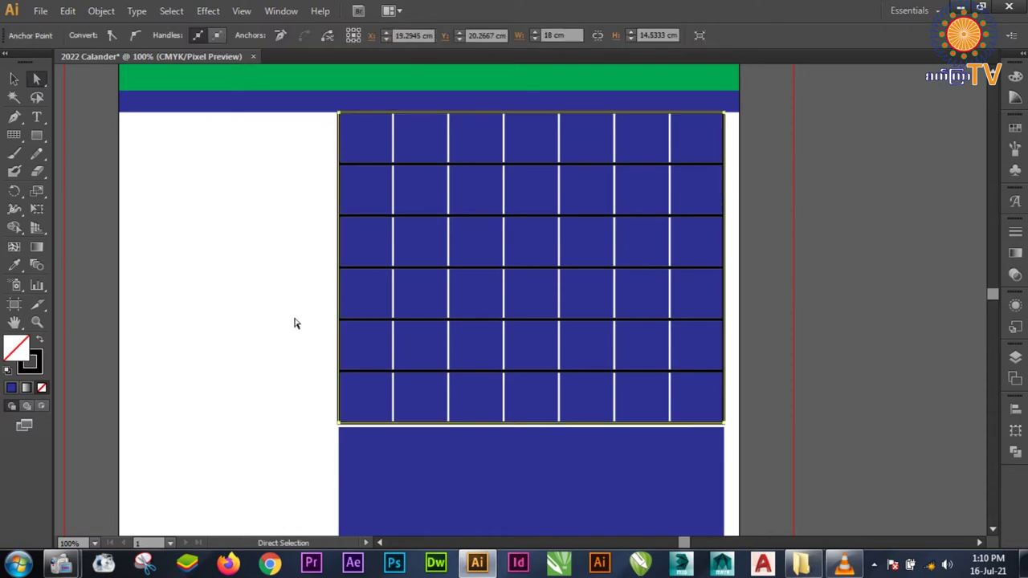
click(726, 157)
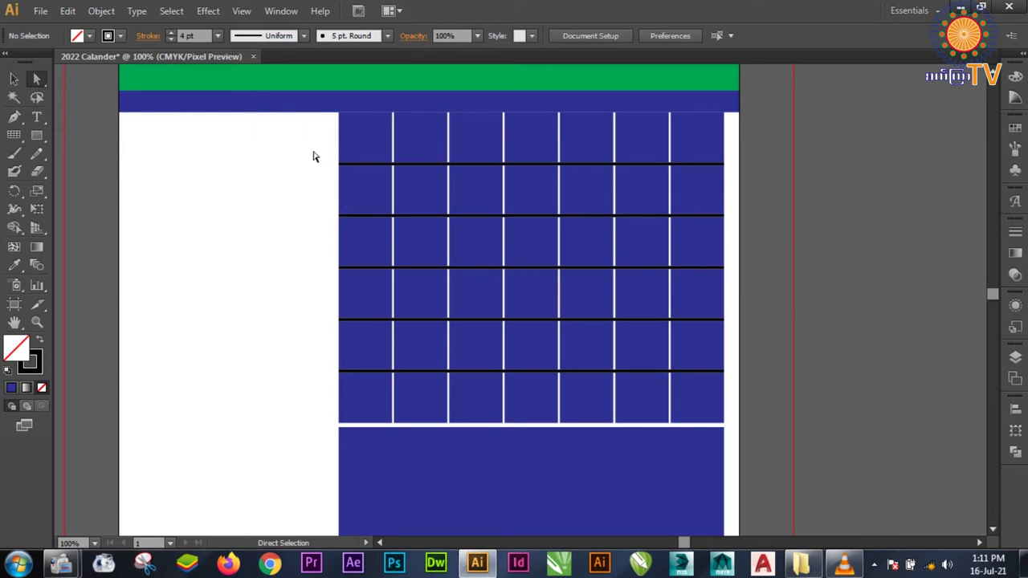
click(14, 80)
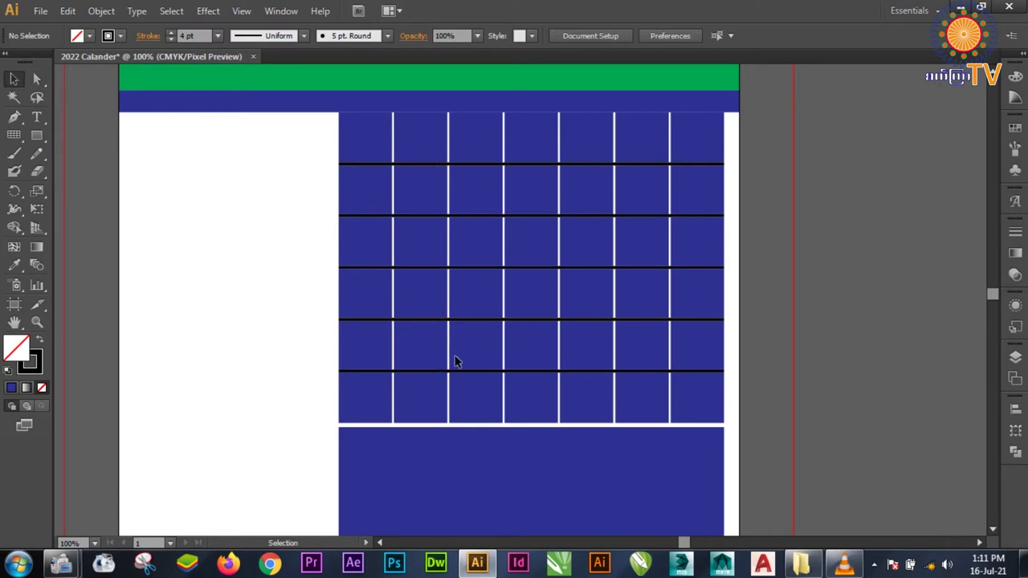
click(1015, 358)
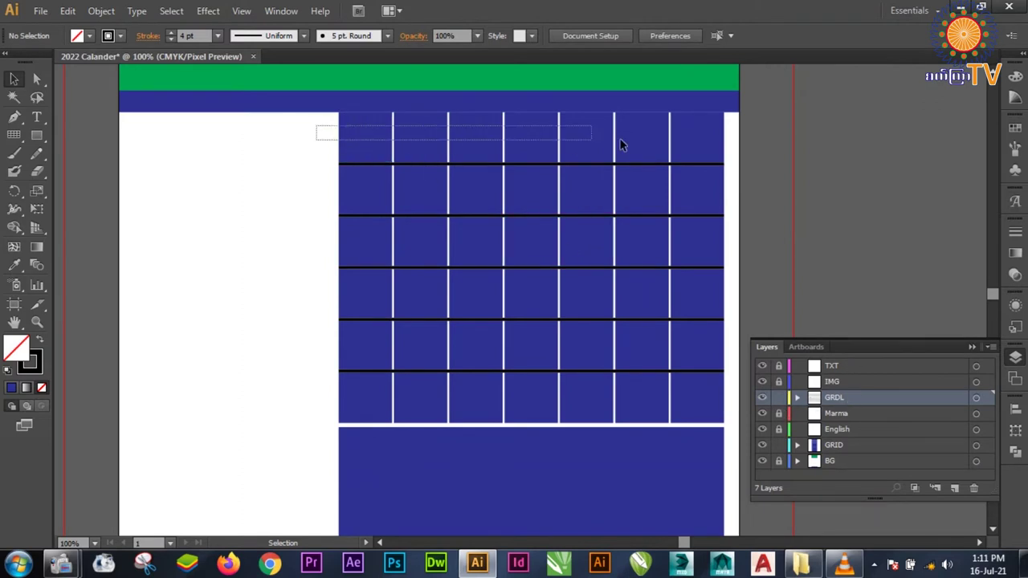
- Copy the header row and horizontal lines leftward into the white left area
drag(350, 139, 798, 143)
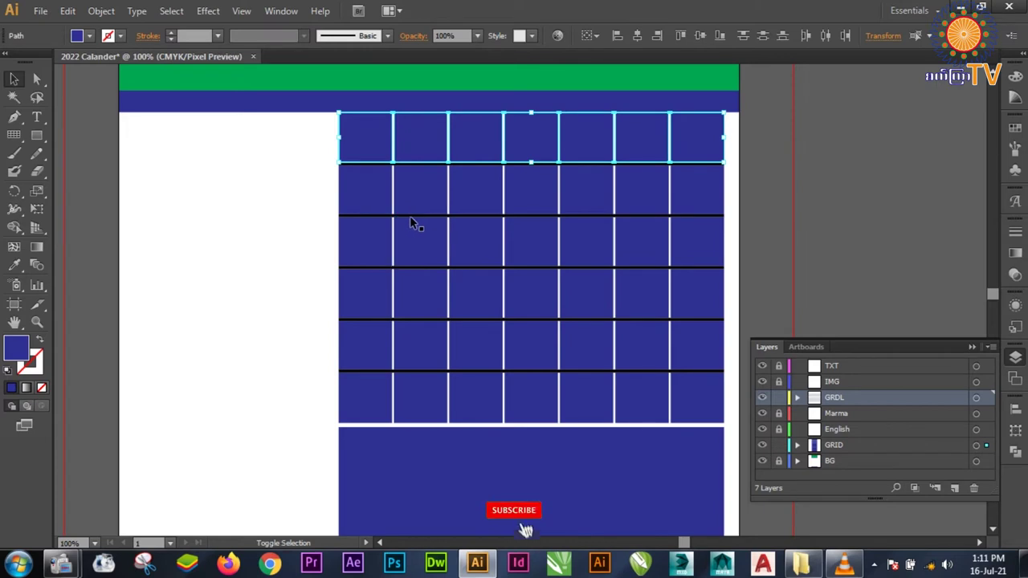
shift+click(386, 215)
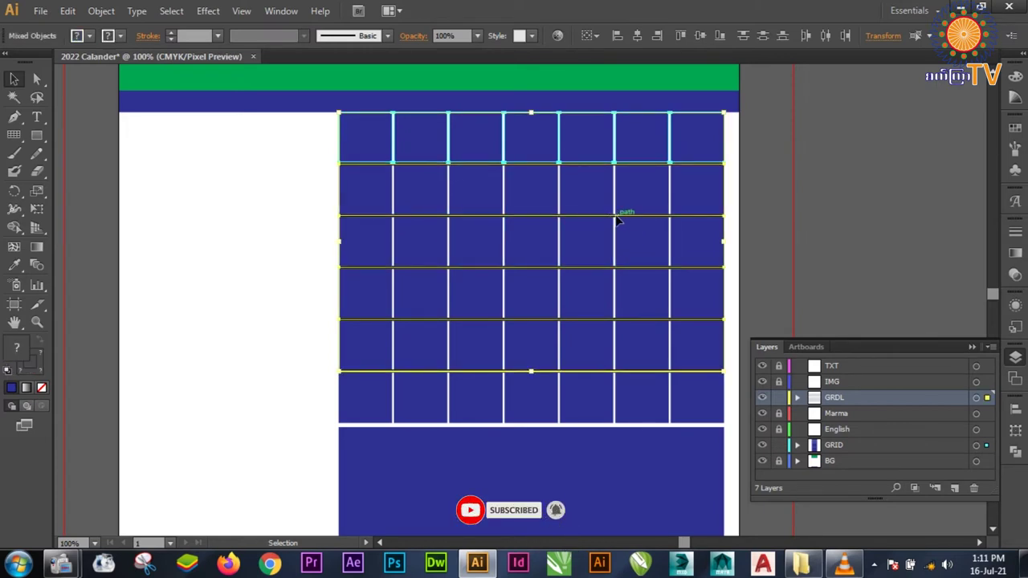
drag(611, 219, 434, 215)
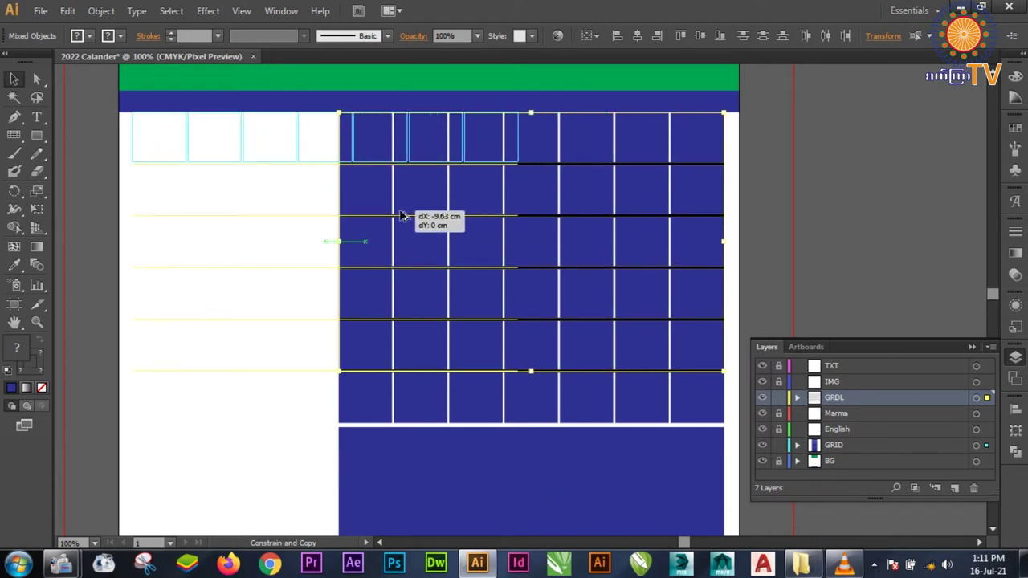
drag(434, 215, 405, 217)
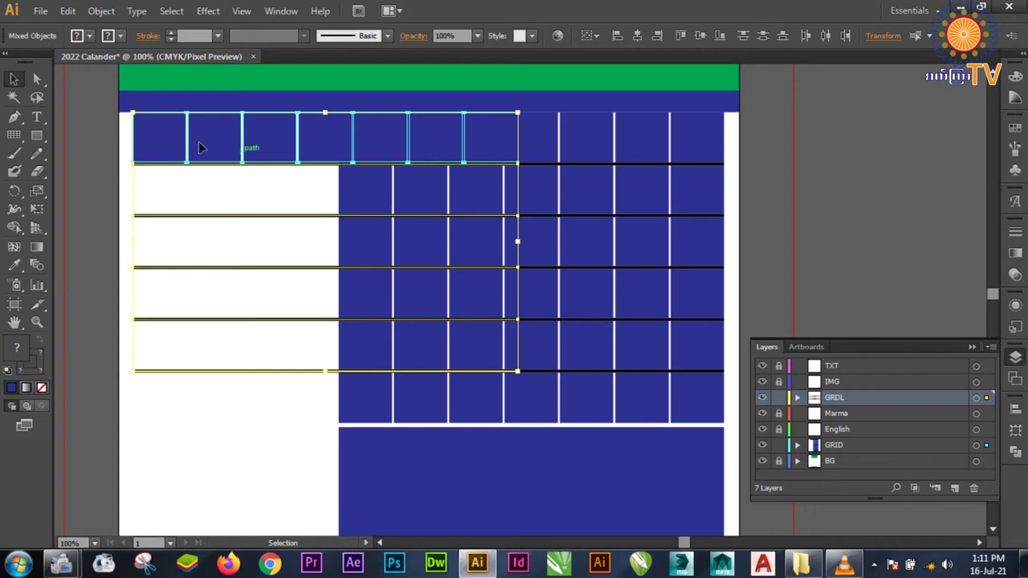
- Narrow the copied lines to fit the left panel, then lock the GRDL layer
click(97, 133)
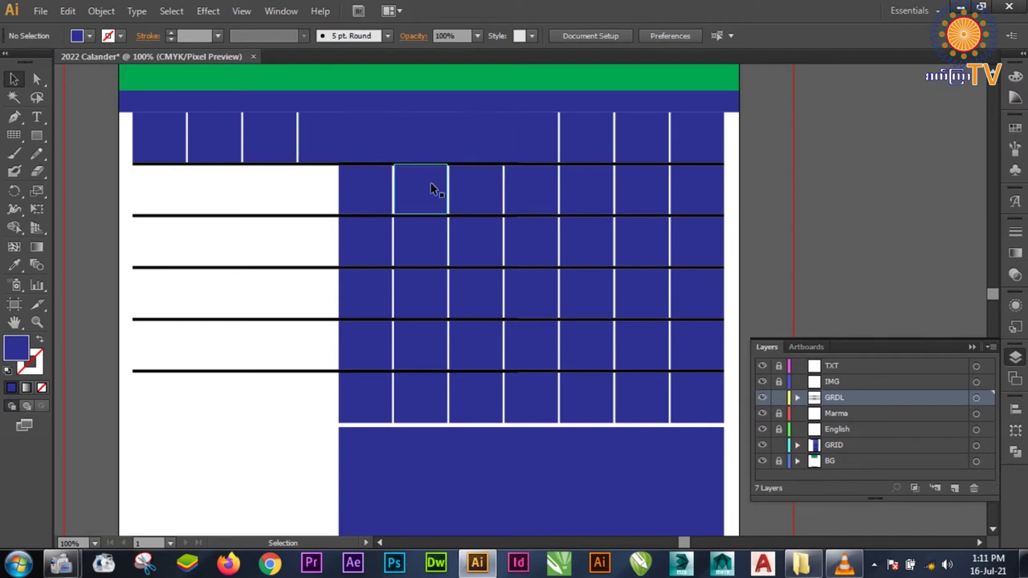
click(285, 216)
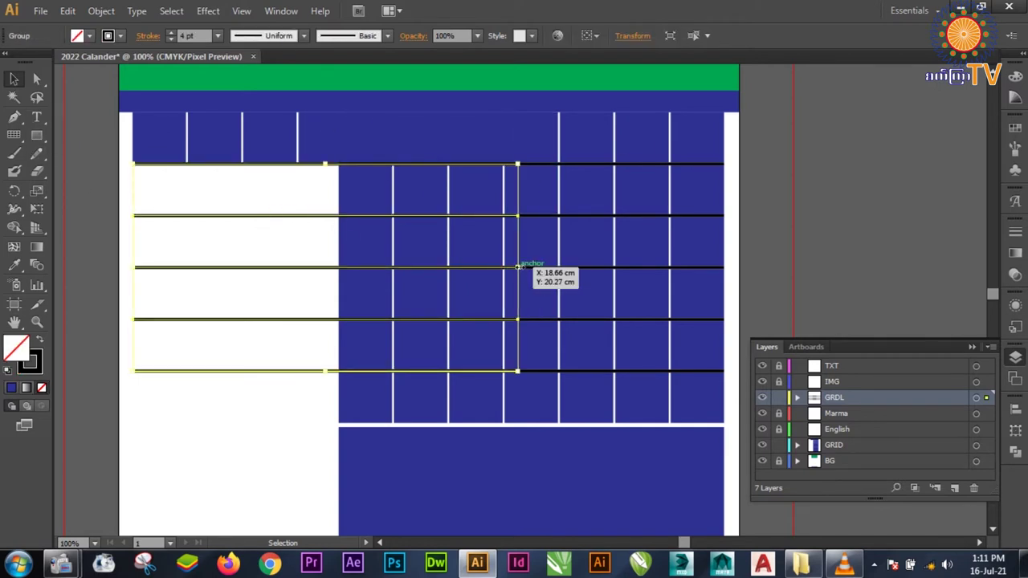
drag(518, 266, 325, 266)
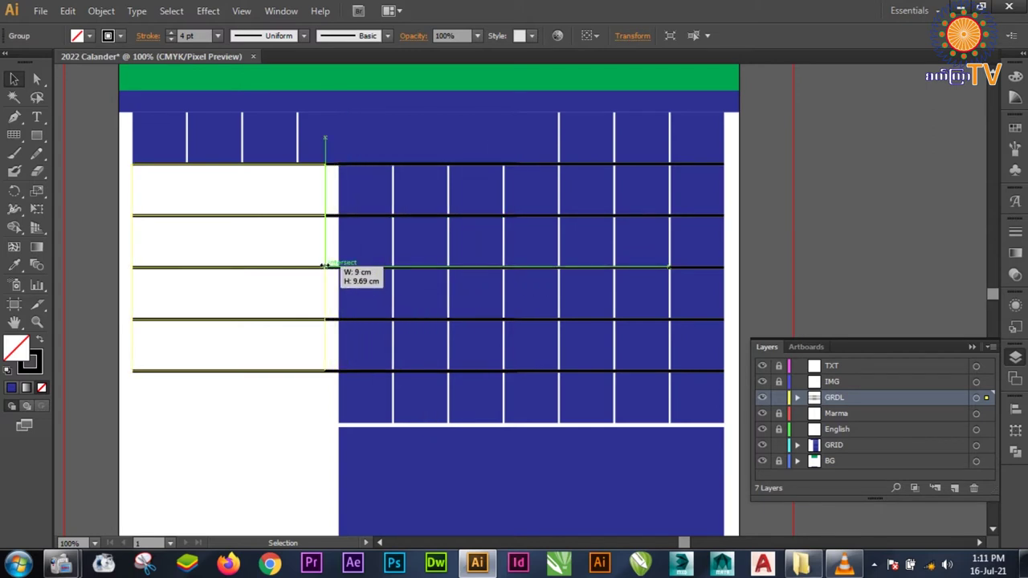
drag(325, 266, 331, 265)
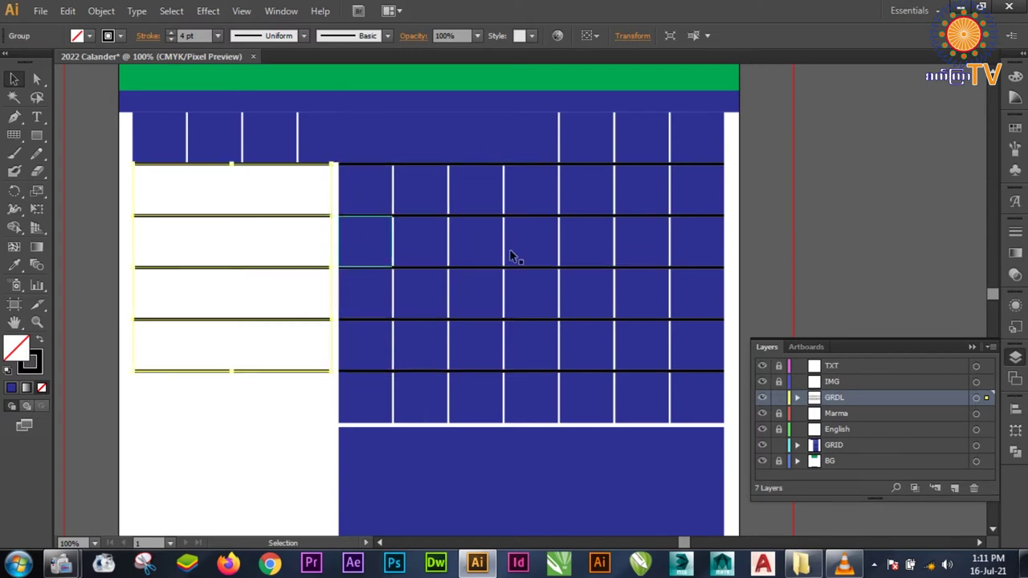
click(930, 248)
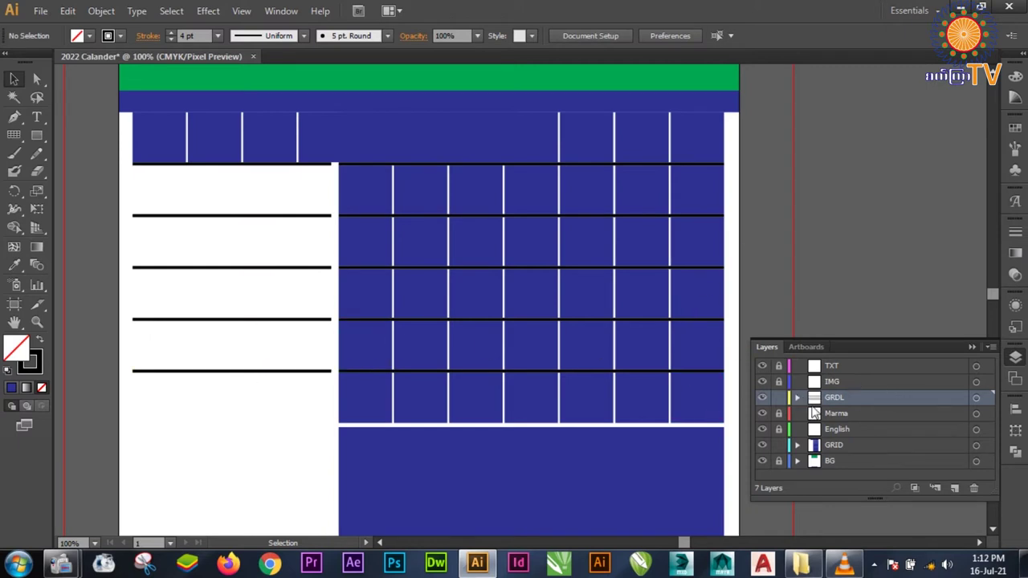
click(778, 398)
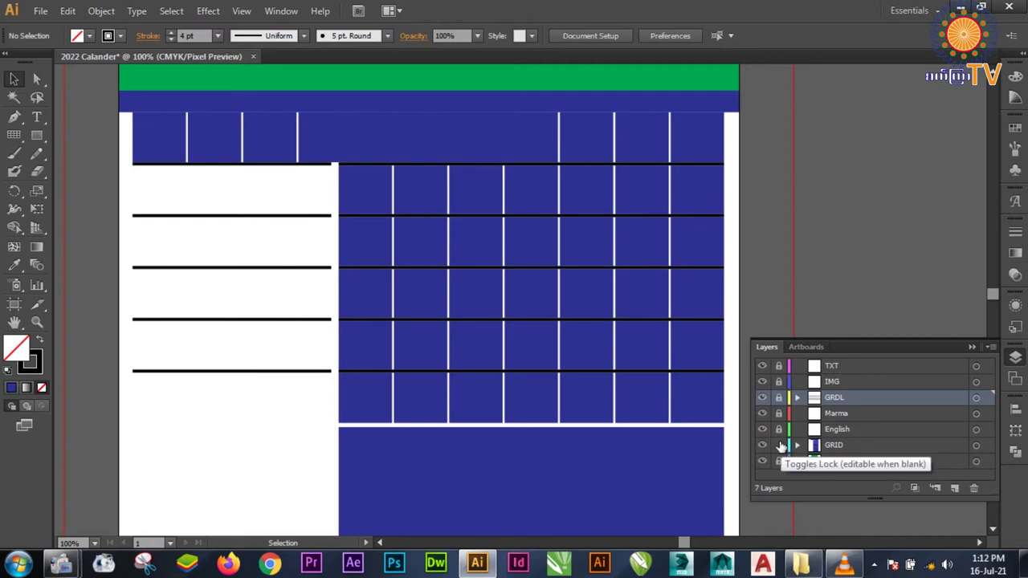
- Unlock the GRID layer and delete the seven duplicate header cells in the left panel
click(778, 445)
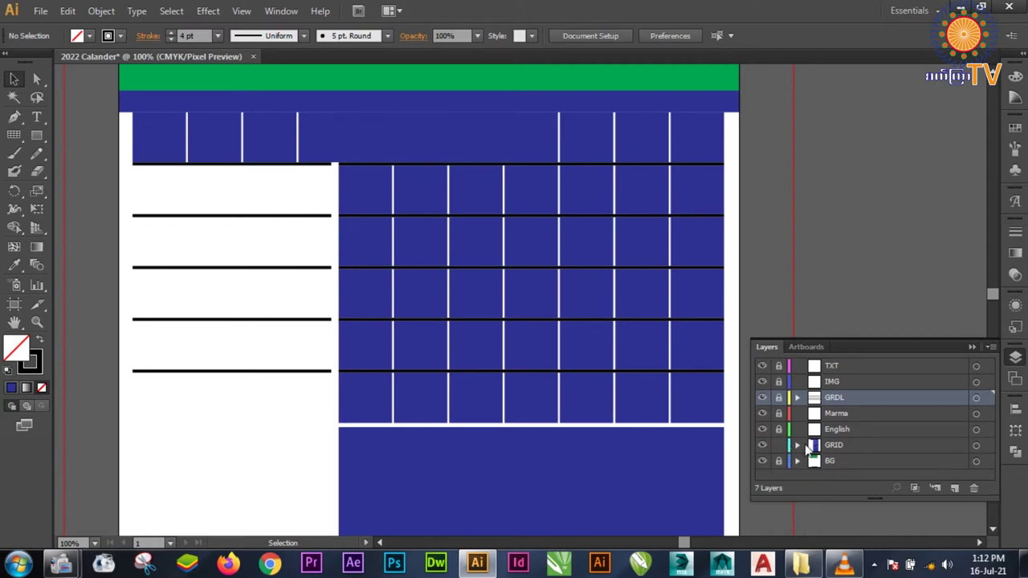
click(227, 135)
key(Delete)
click(260, 134)
key(Delete)
click(311, 142)
key(Delete)
click(372, 151)
key(Delete)
click(432, 151)
key(Delete)
click(465, 138)
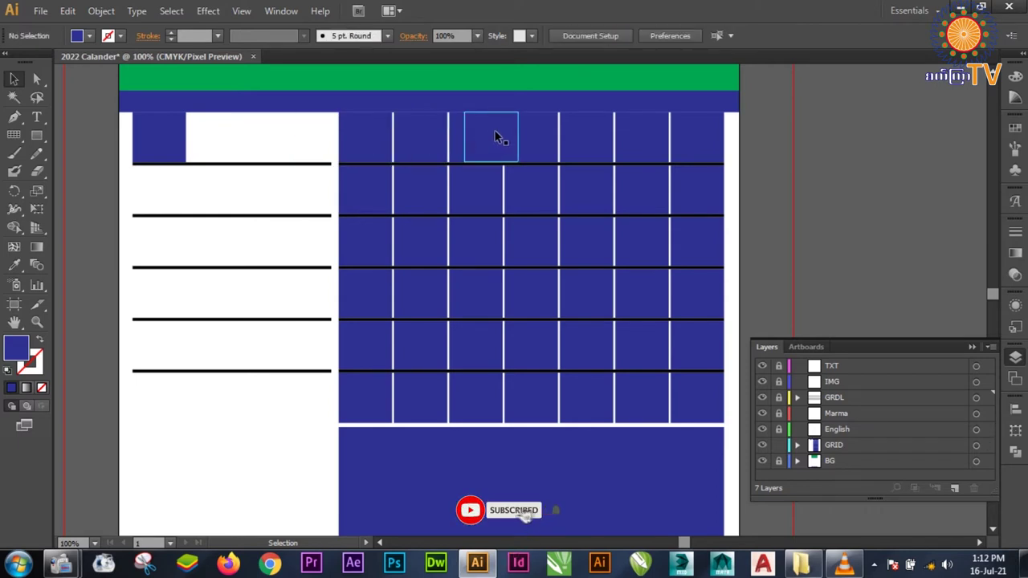
key(Delete)
click(528, 137)
click(479, 138)
key(Delete)
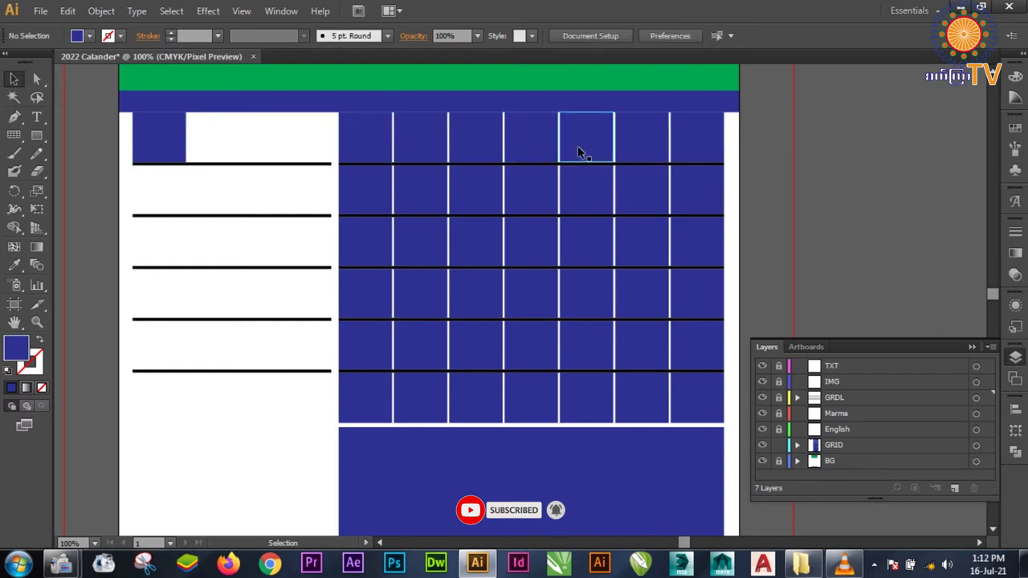
click(170, 137)
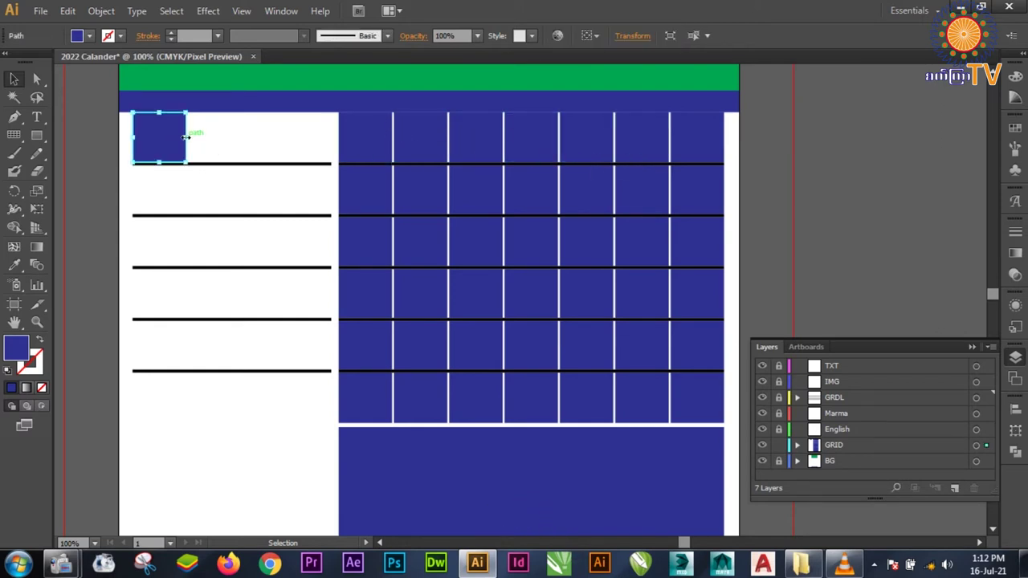
- Stretch the top-left blue square across the full width of the left panel
drag(185, 138, 323, 149)
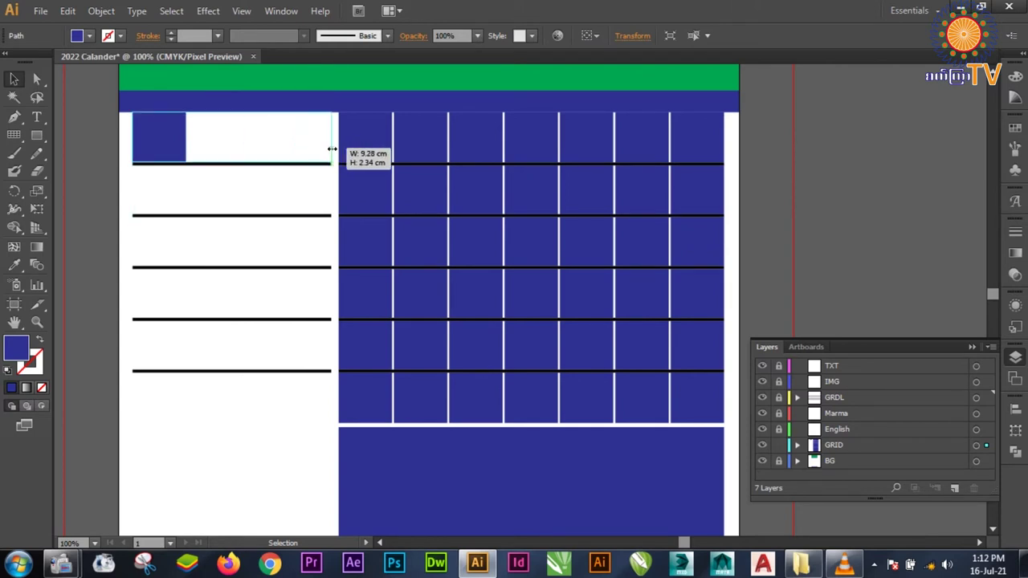
drag(324, 148, 331, 149)
click(193, 169)
- Select and remove the black lines beneath the header row with Direct Selection
click(36, 81)
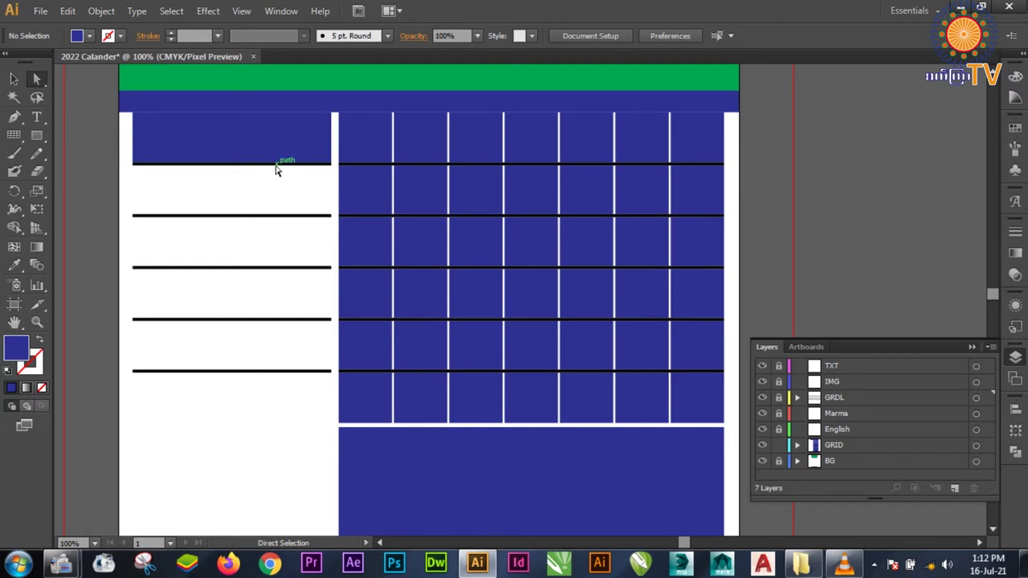
click(778, 398)
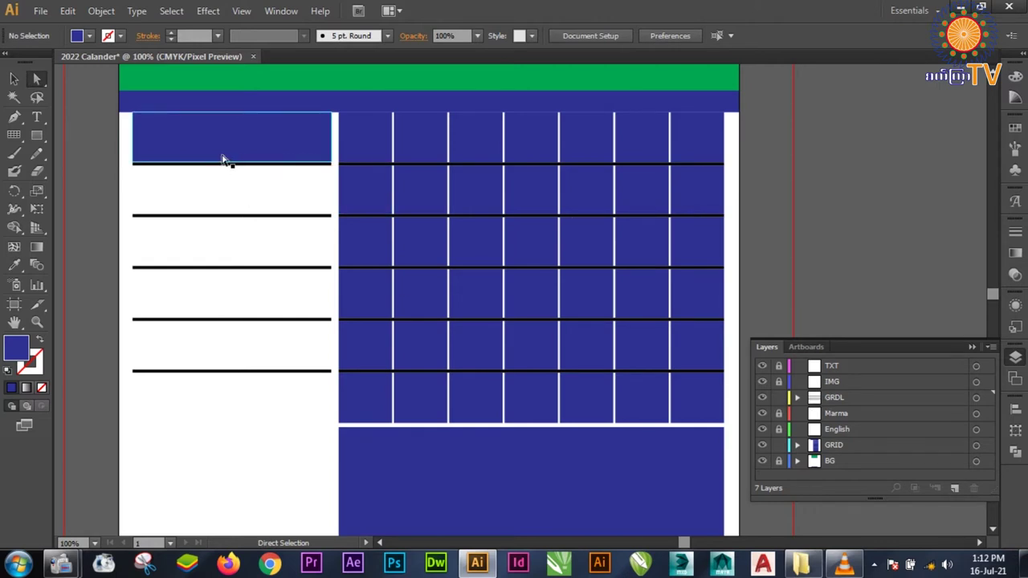
click(229, 165)
click(223, 185)
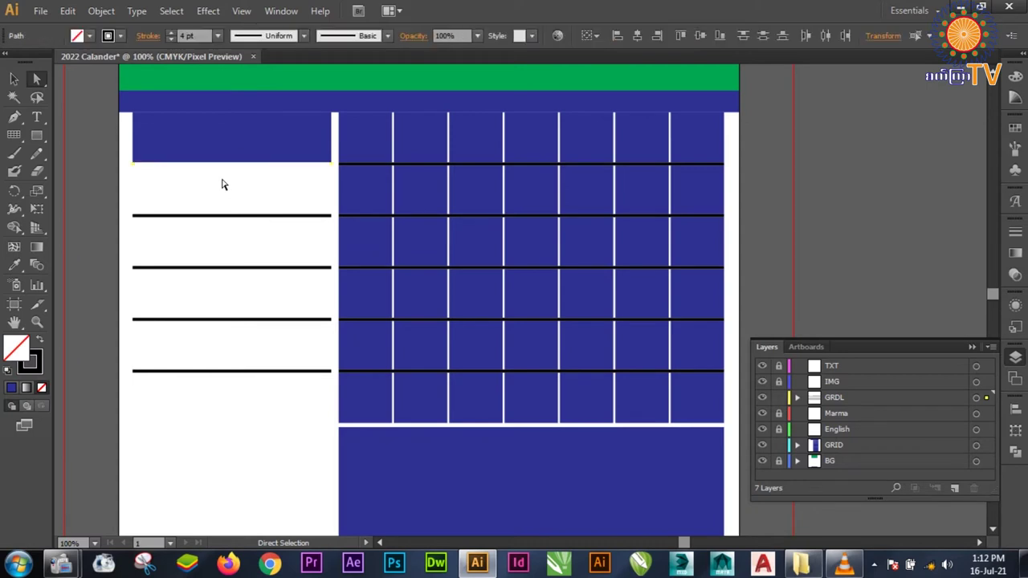
click(372, 168)
click(319, 188)
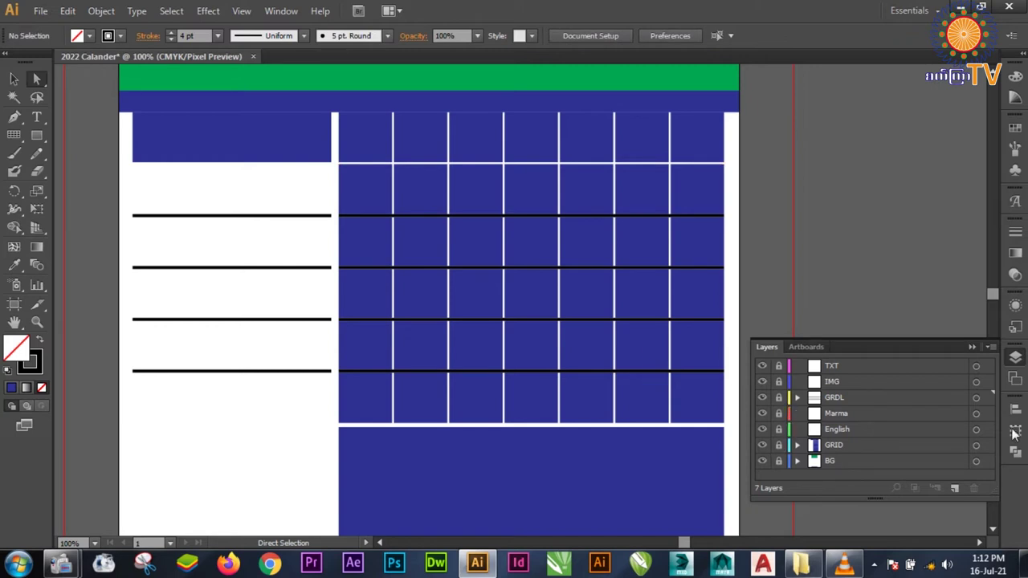
- Unlock the English layer in the Layers panel
click(832, 432)
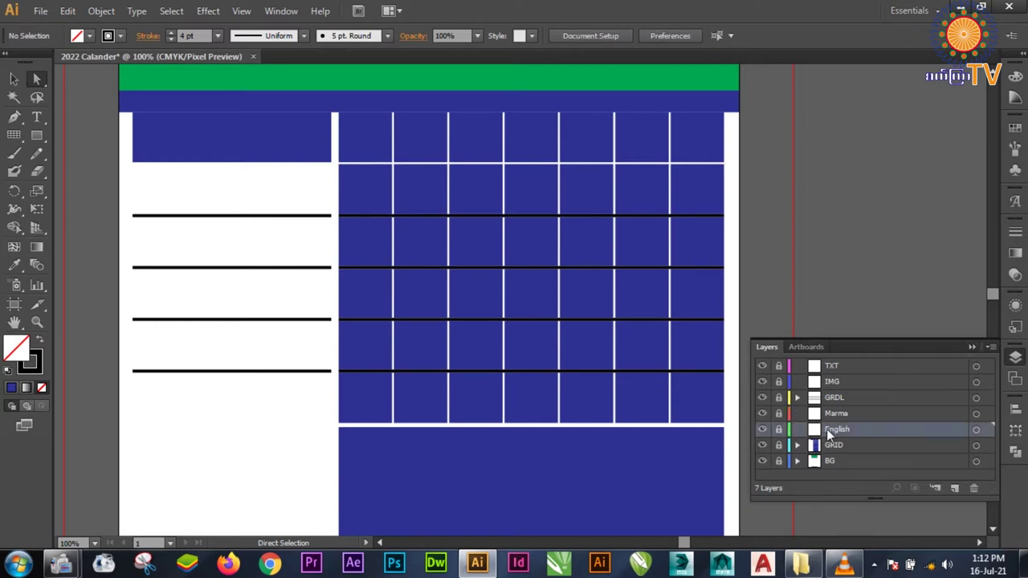
click(779, 430)
click(973, 347)
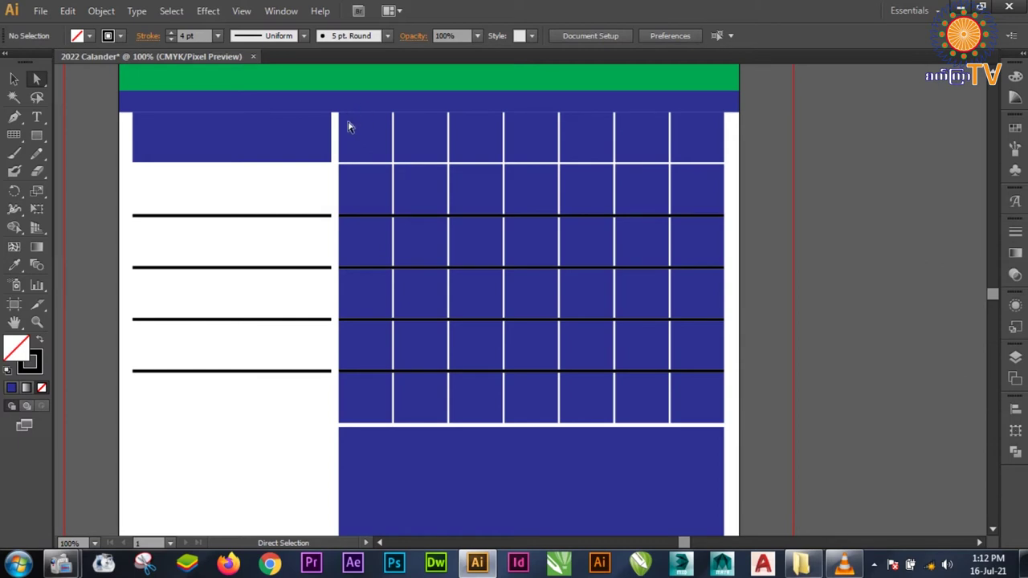
- Draw a center-aligned text frame on the English layer covering the whole calendar grid
click(37, 118)
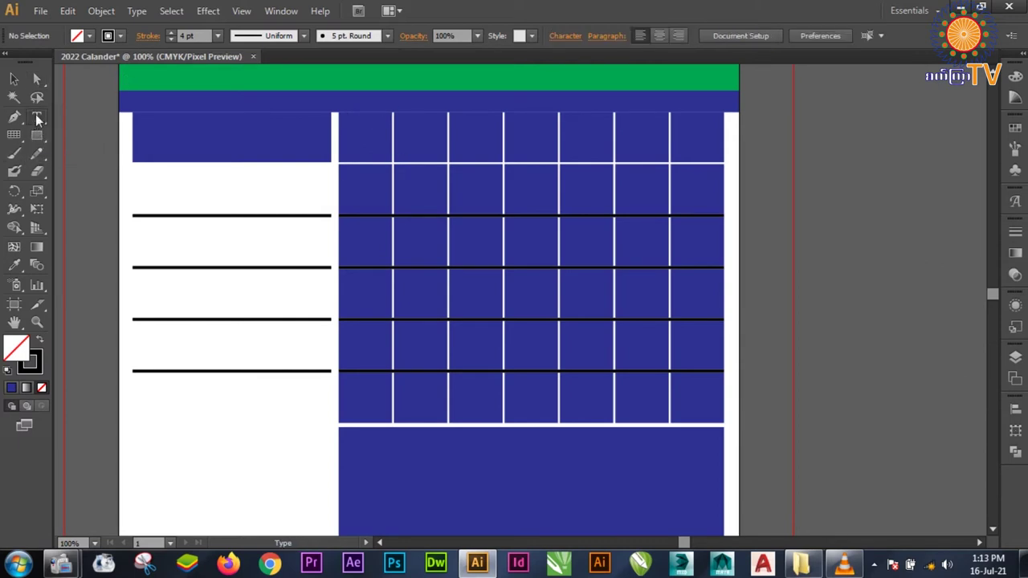
click(1016, 359)
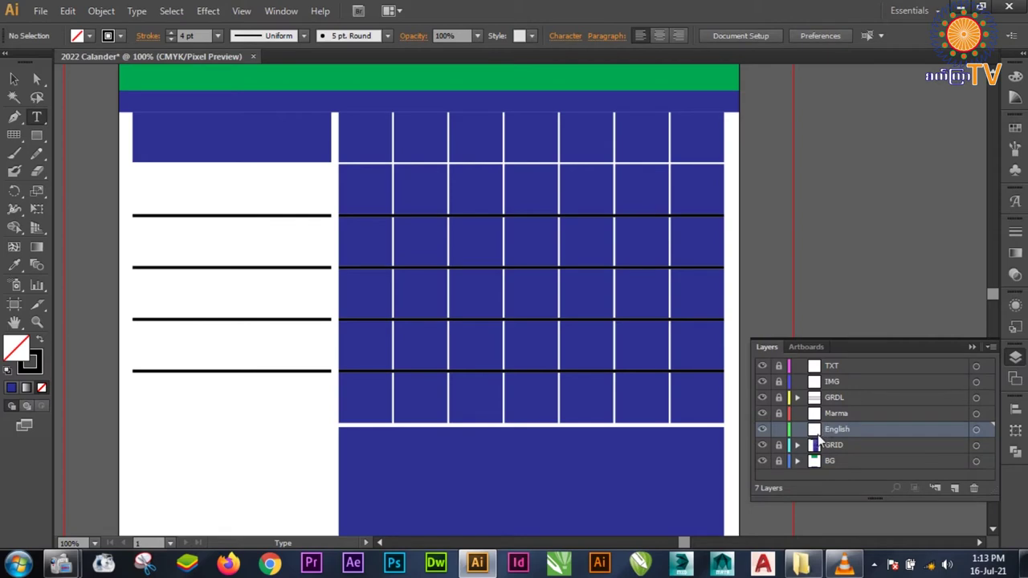
click(973, 347)
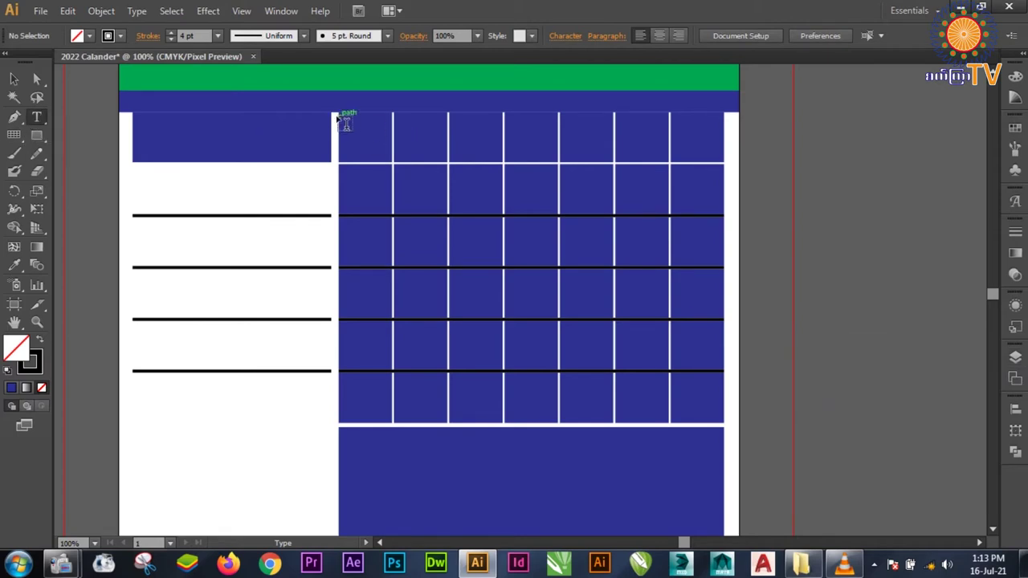
drag(341, 115, 727, 421)
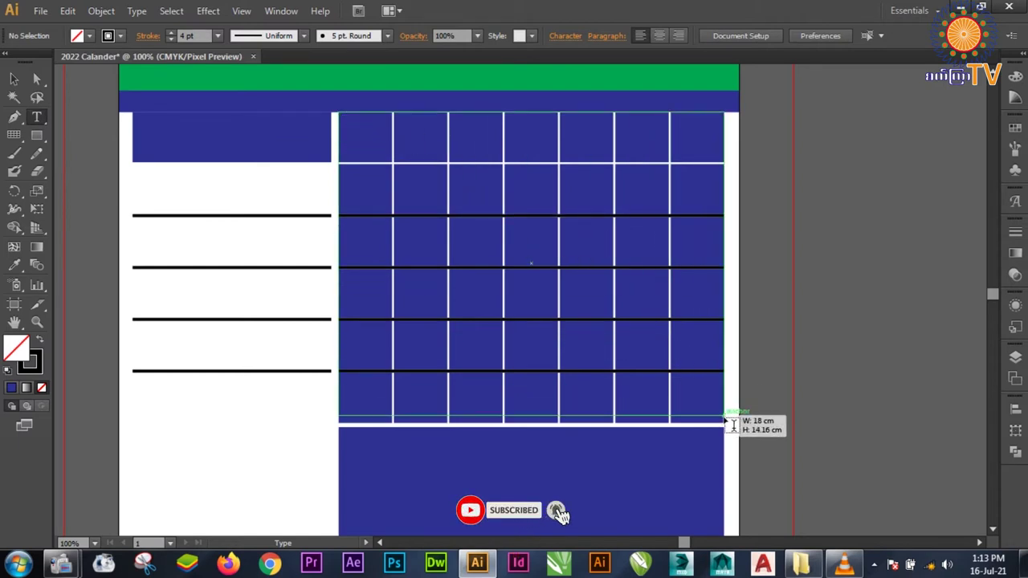
drag(730, 424, 732, 431)
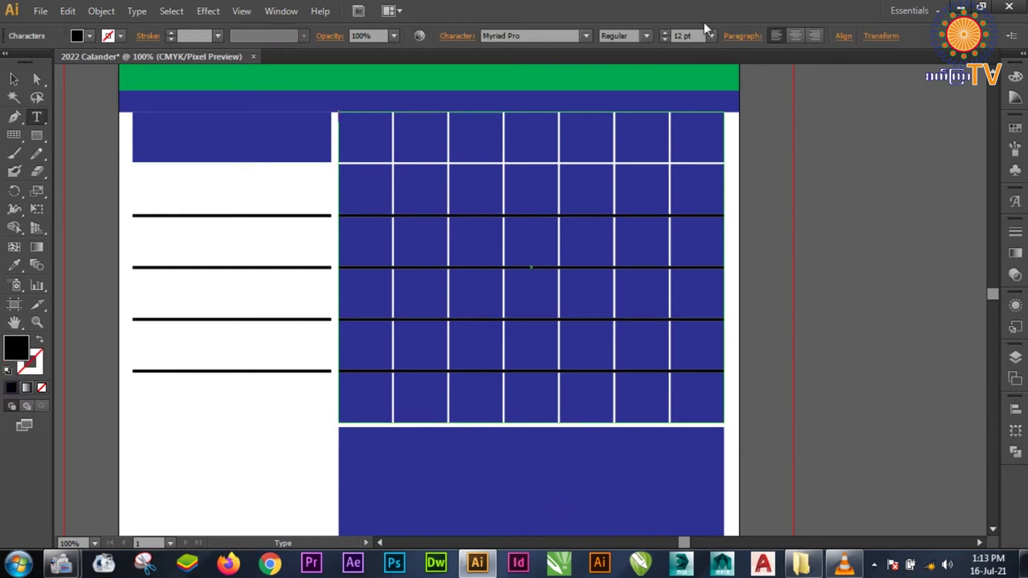
click(796, 37)
click(136, 12)
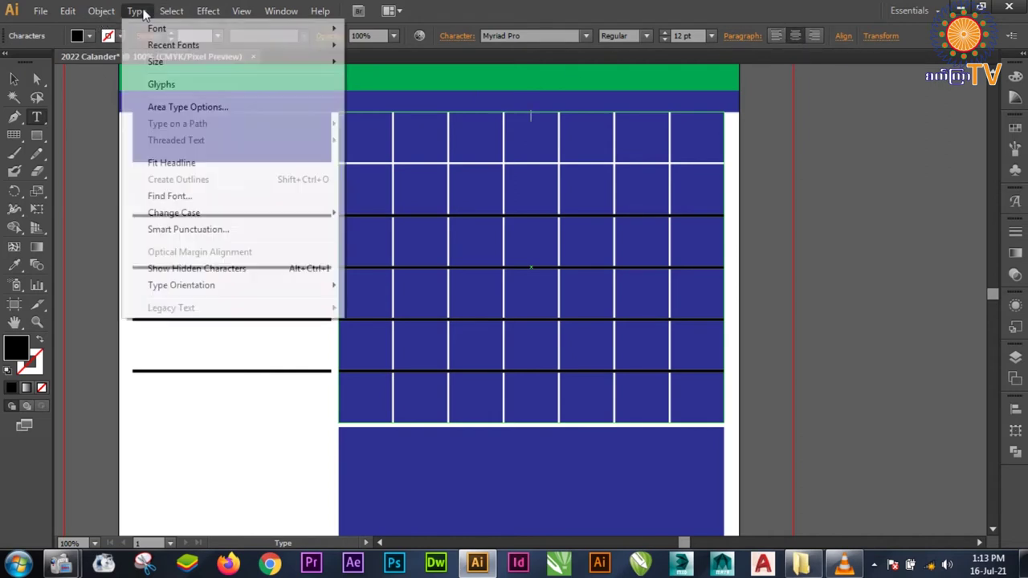
- Set the area text to 6 rows and 7 columns with a 0.1 cm gutter
click(170, 111)
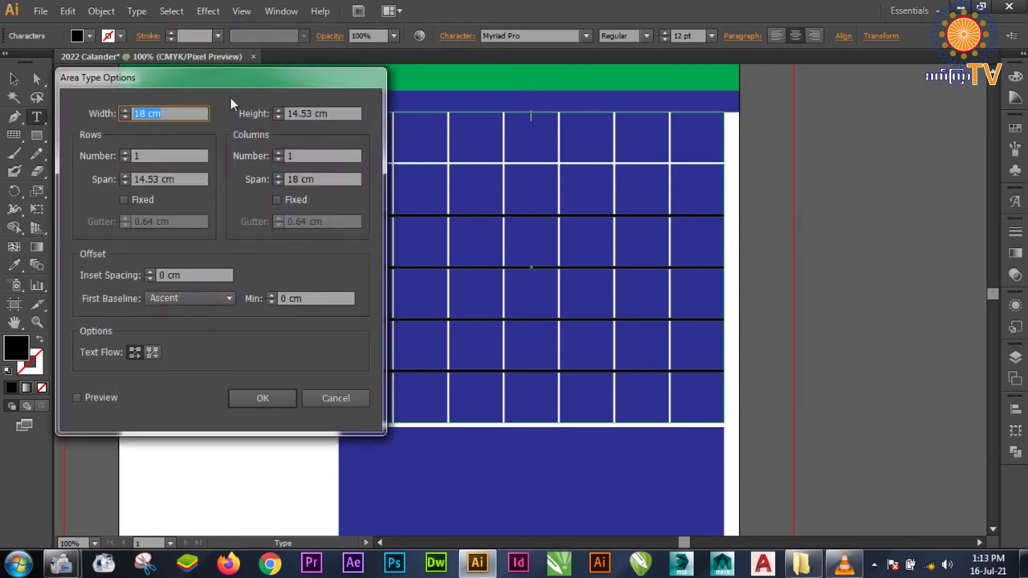
click(77, 399)
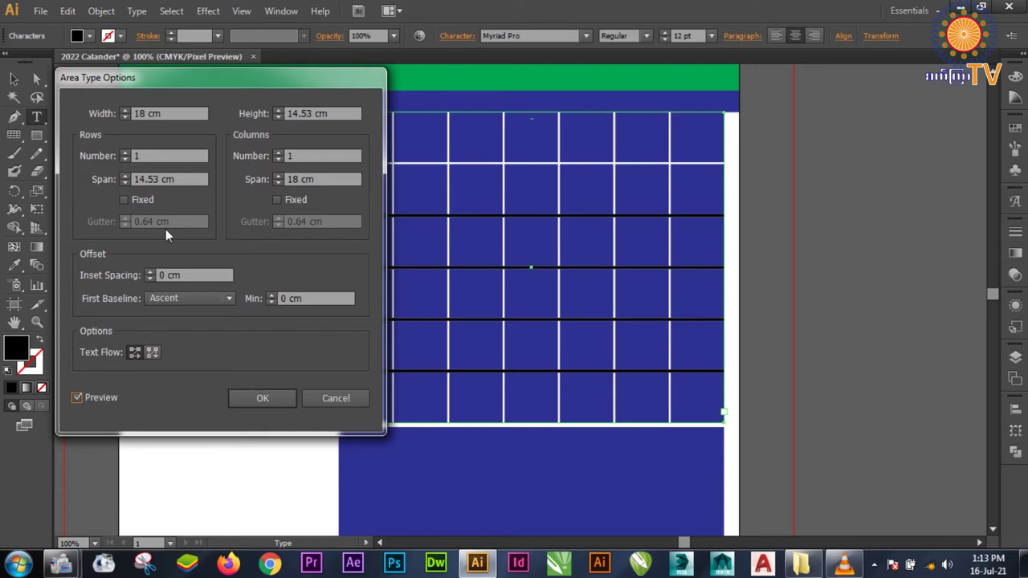
click(155, 154)
click(313, 154)
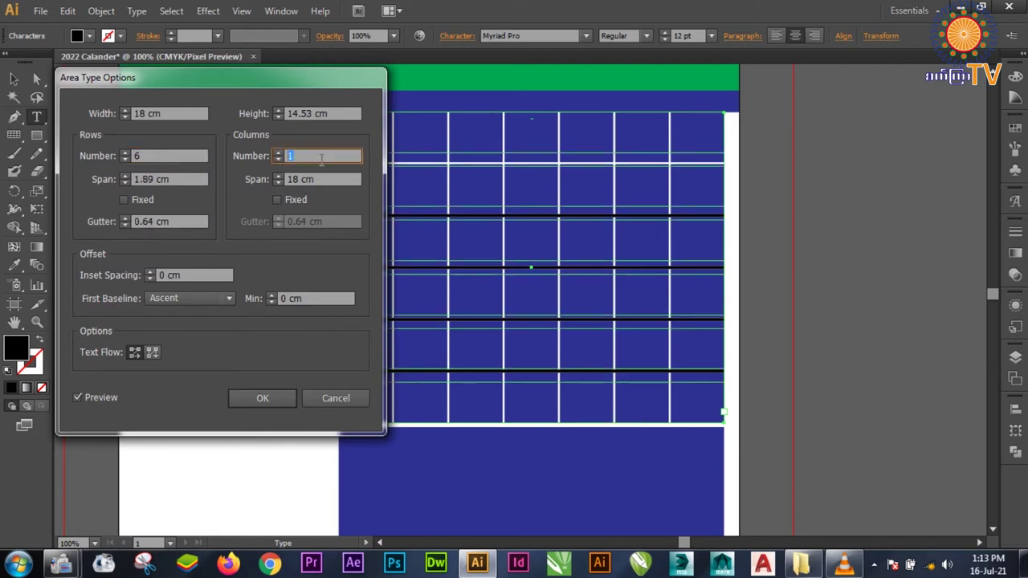
text(7)
key(Tab)
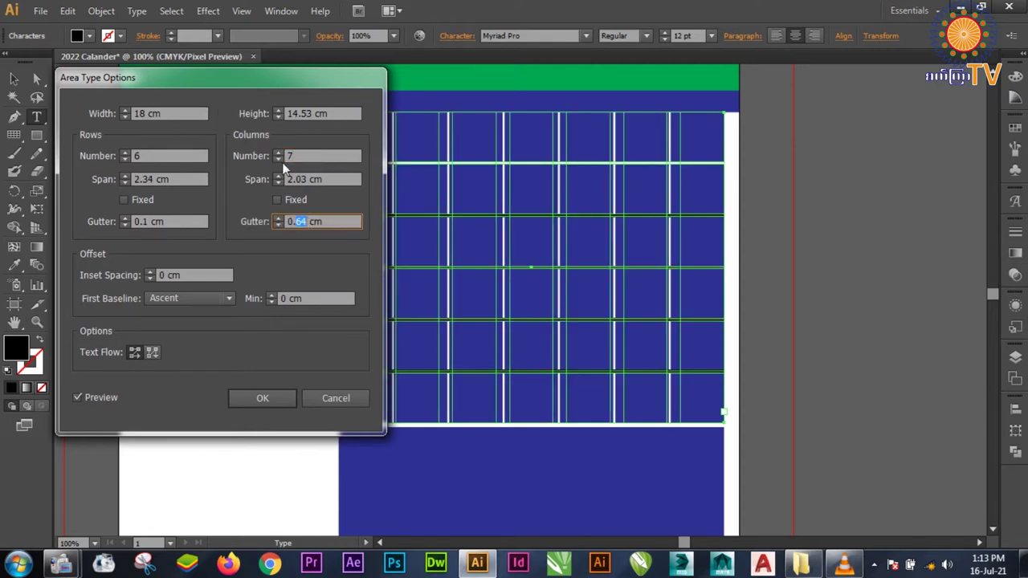
text(1)
click(196, 224)
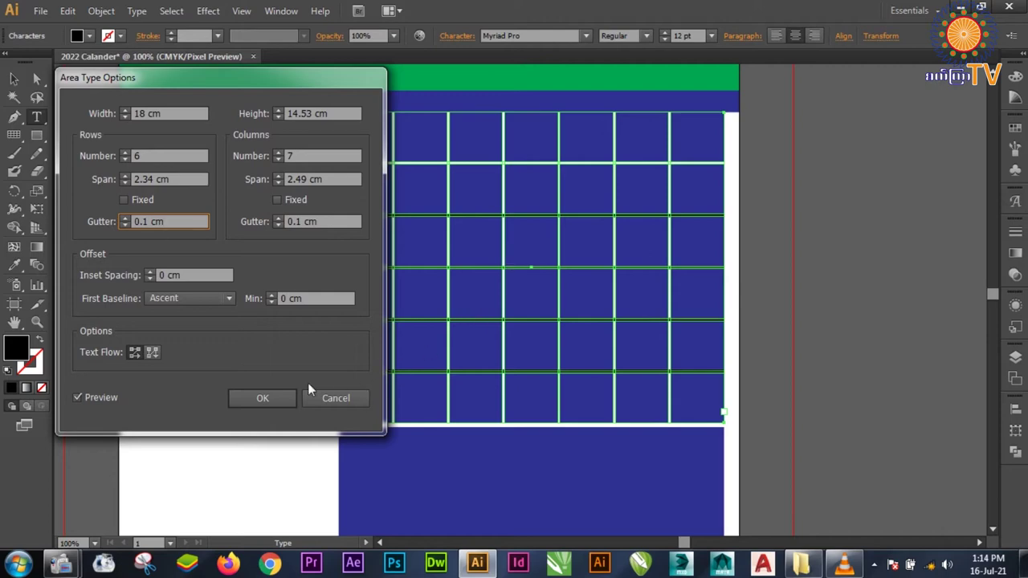
click(270, 398)
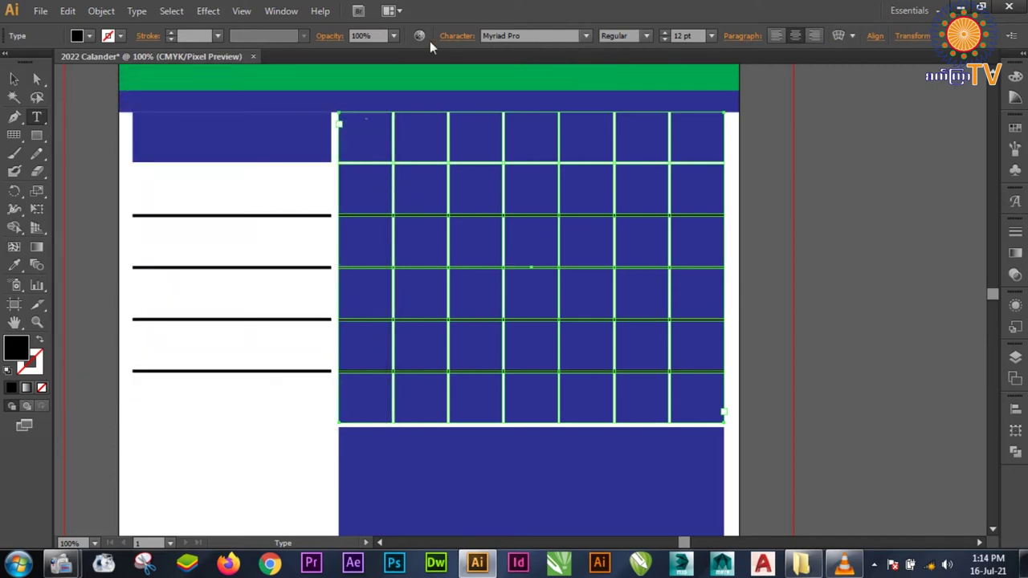
- Set the font to Arial Regular and place the cursor in the grid's top-left cell
click(504, 35)
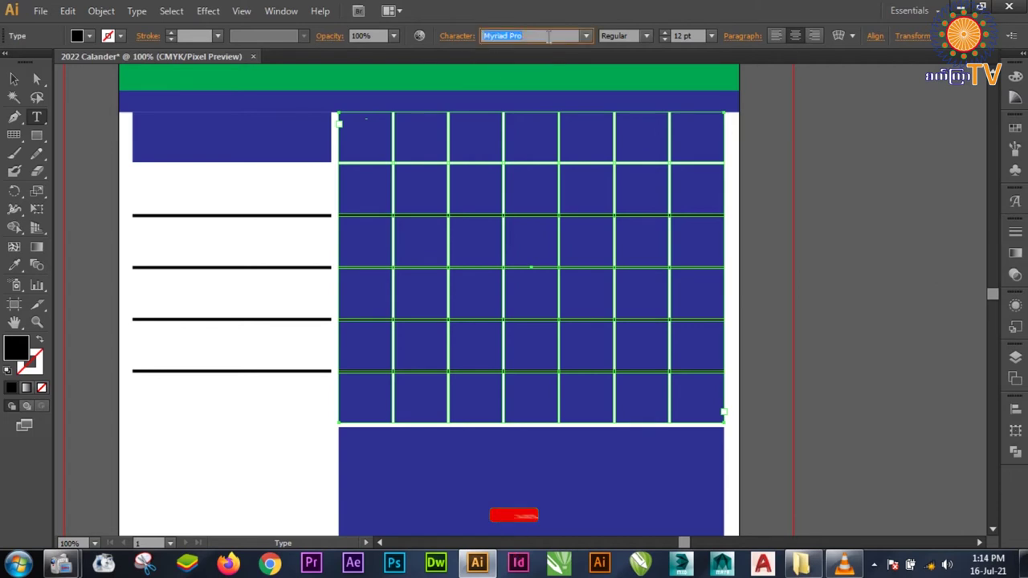
text(ARCENA)
text(i)
key(Return)
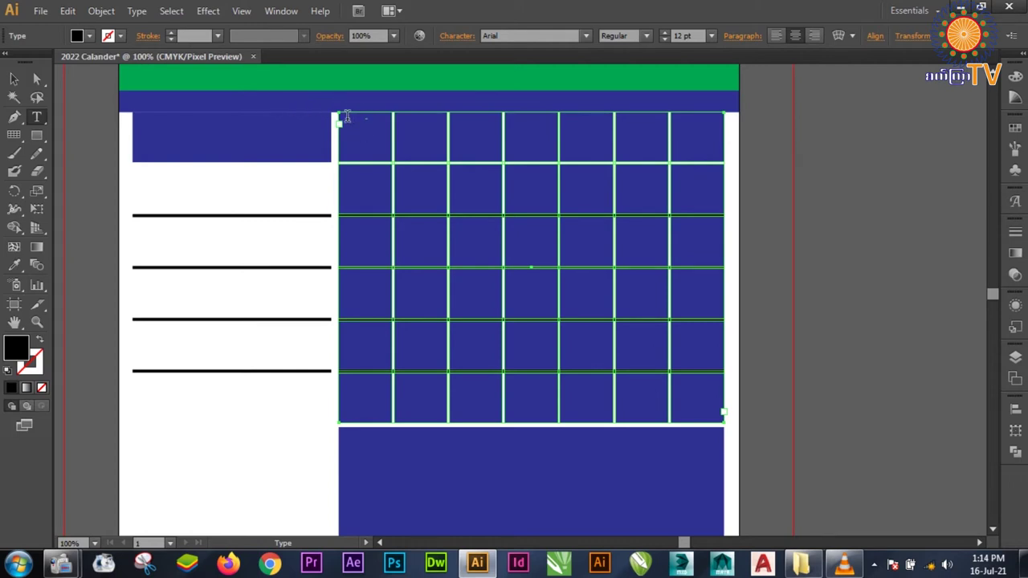
click(347, 117)
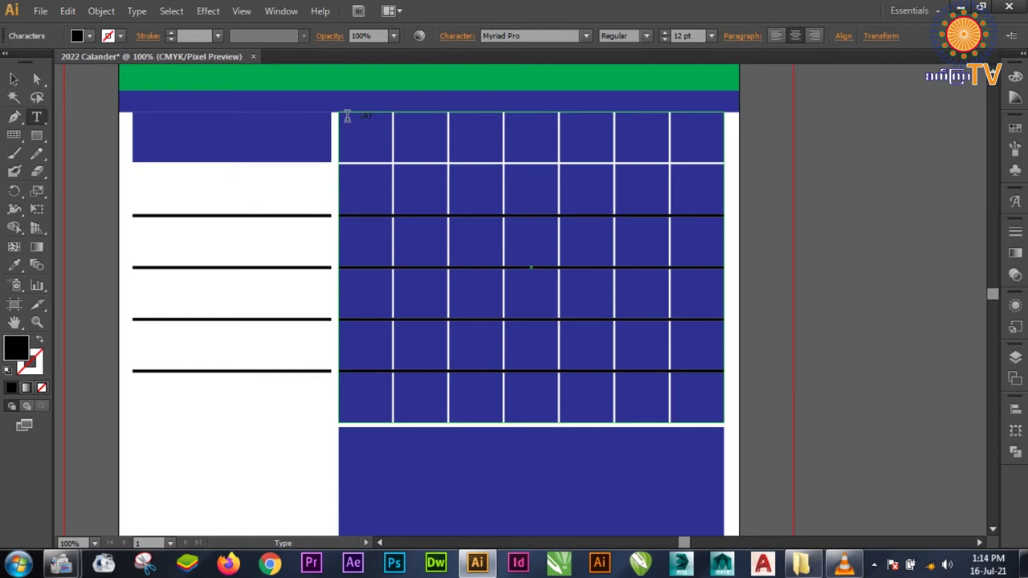
- Make the SAT text white and 24 pt
double_click(381, 117)
click(88, 37)
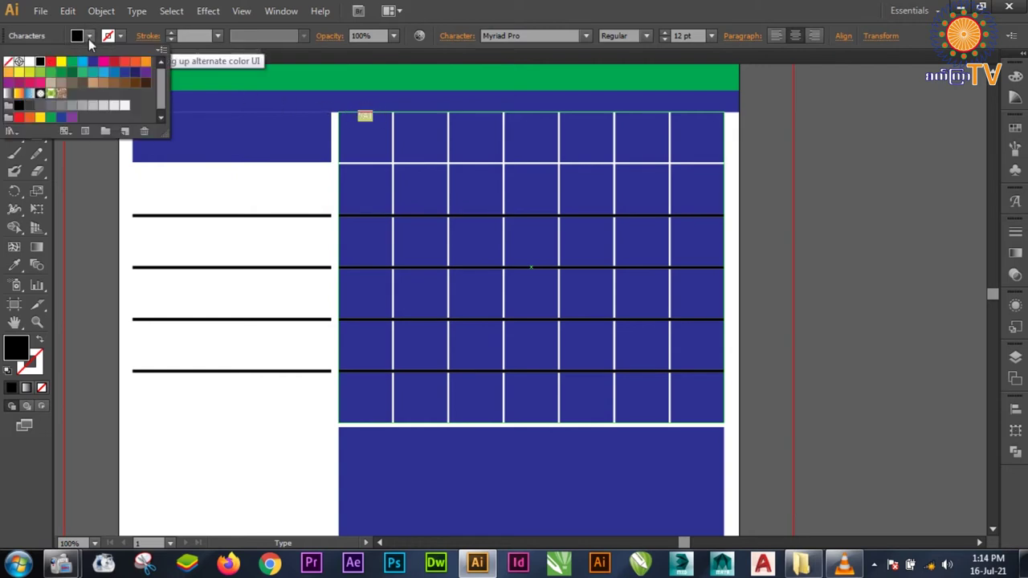
click(30, 61)
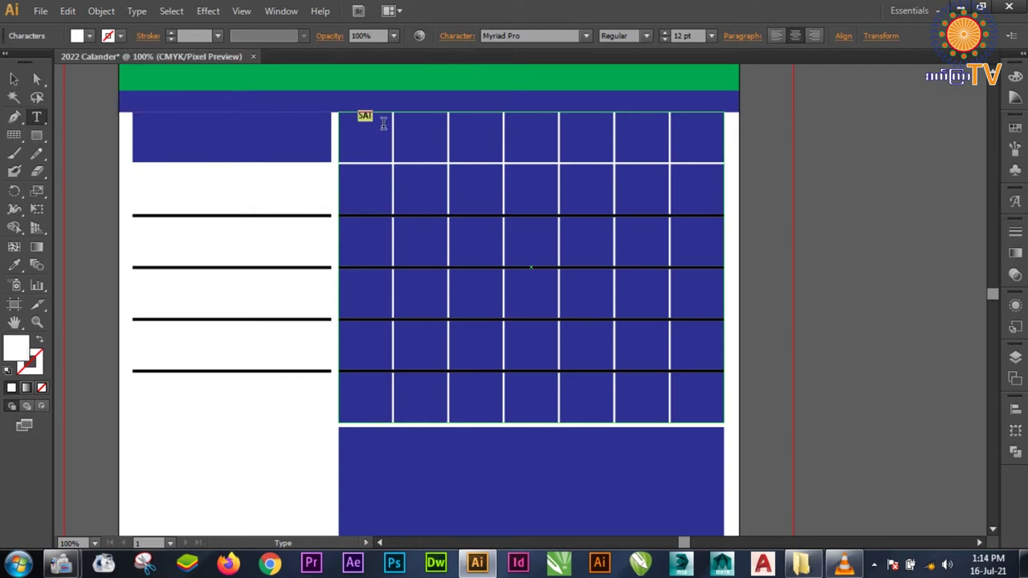
click(386, 116)
double_click(383, 117)
click(711, 35)
click(731, 239)
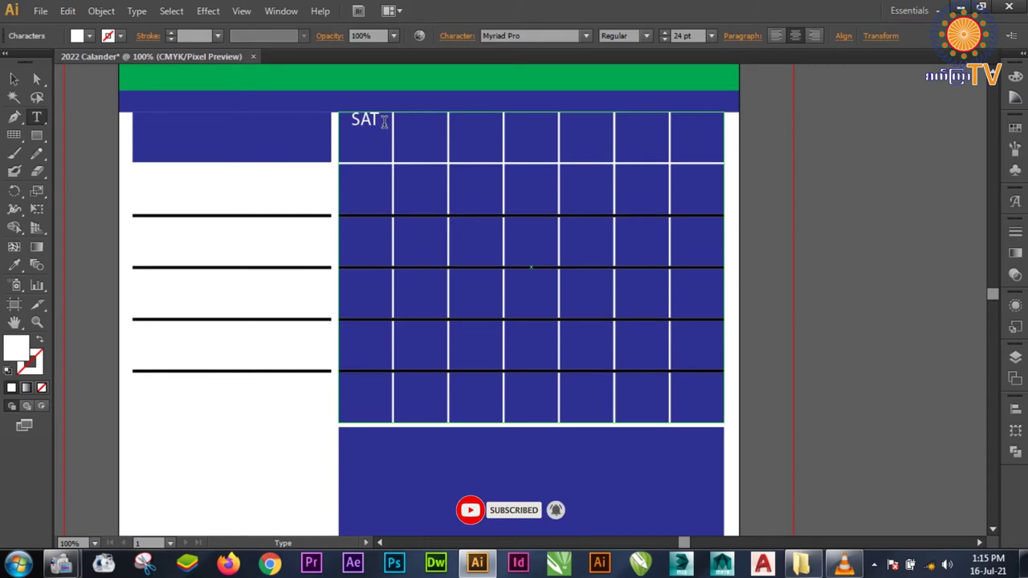
- Type the day names SUN, MON, TUE, WED, THU and FRI after SAT
text(SUN)
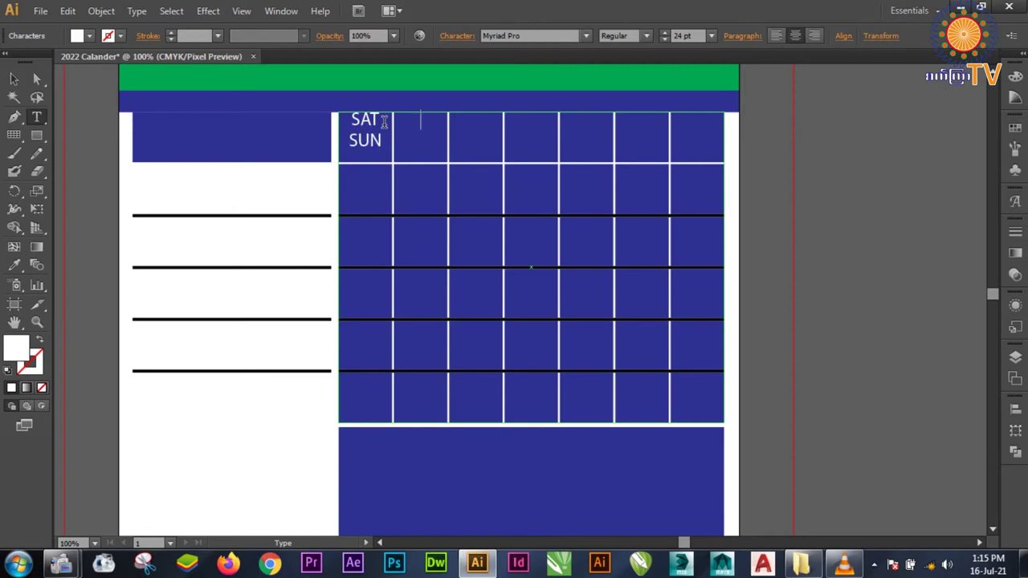
key(Return)
text(MON )
text(TUE )
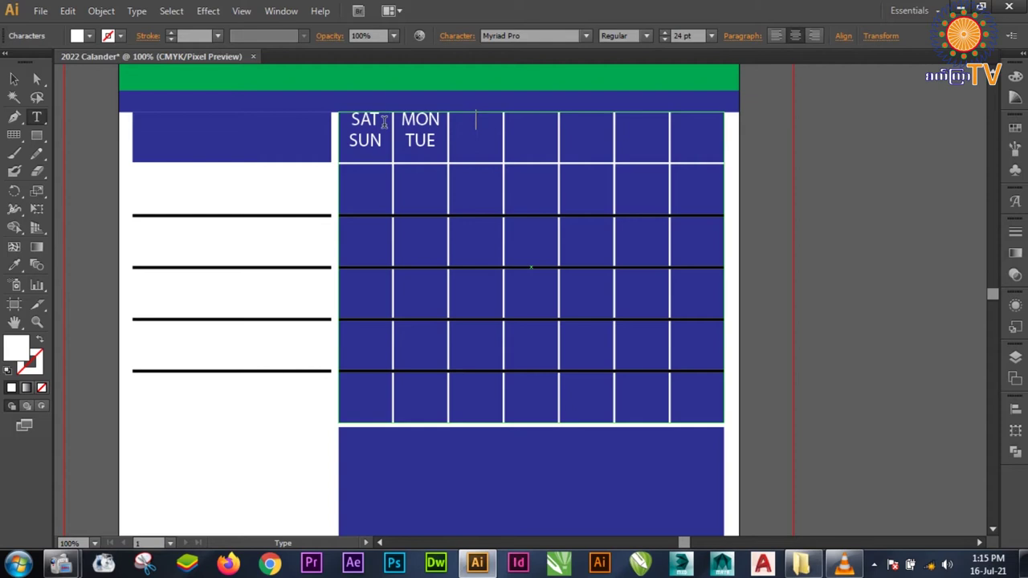
text(WED )
text(THU)
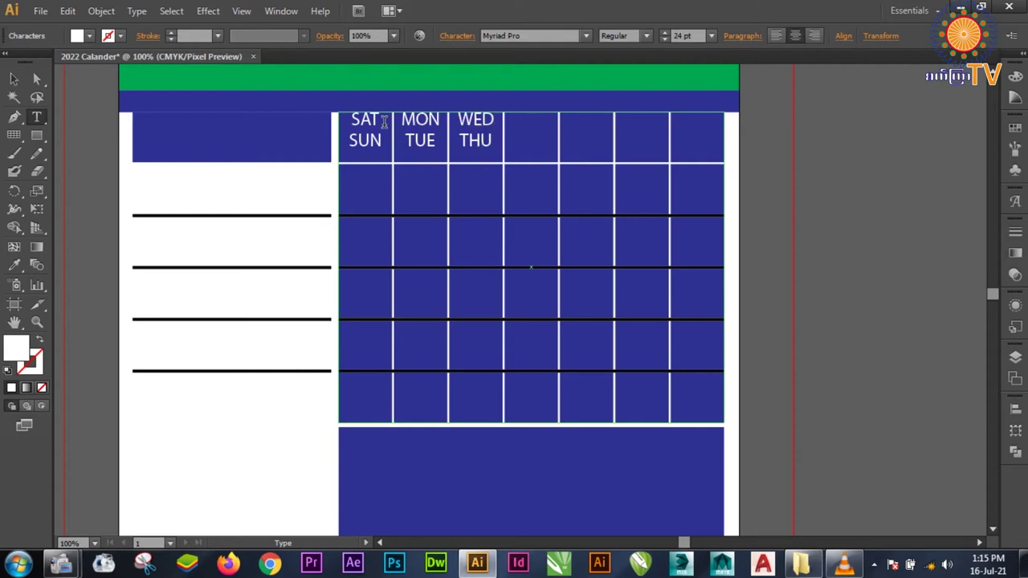
text( FRI)
drag(493, 139, 350, 119)
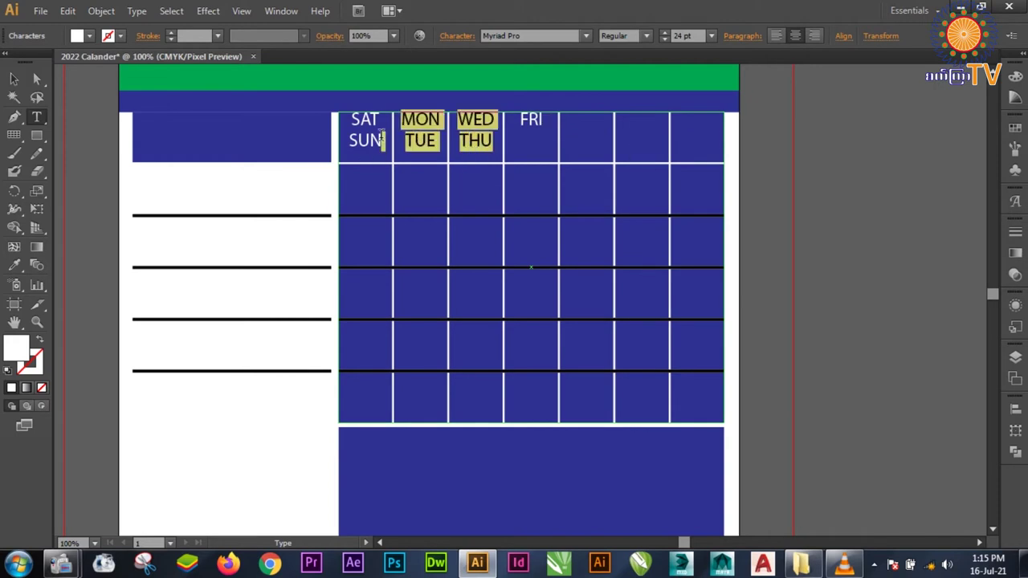
- Increase the day-name leading and set the baseline shift to -35 pt
drag(682, 543, 680, 544)
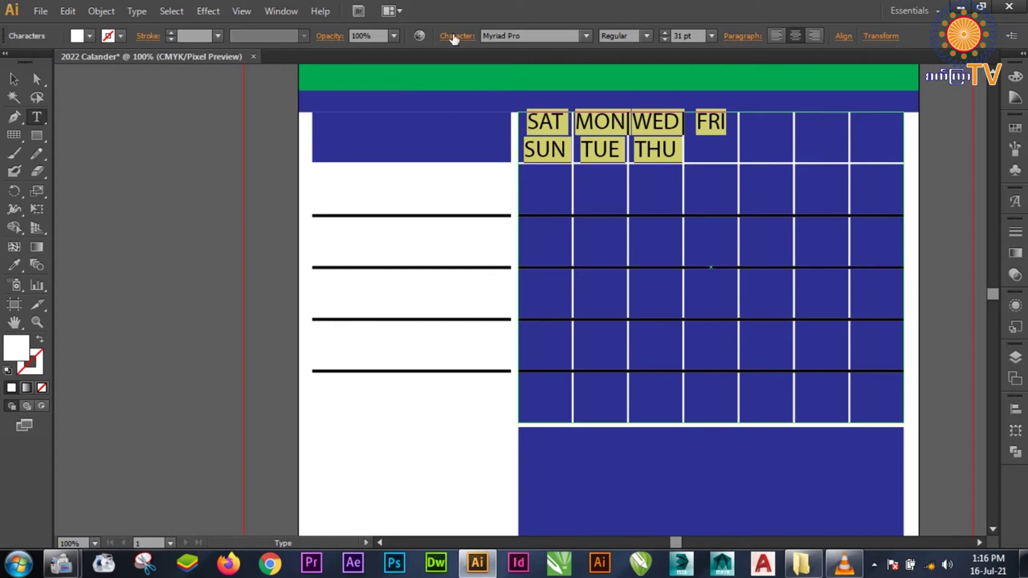
click(455, 36)
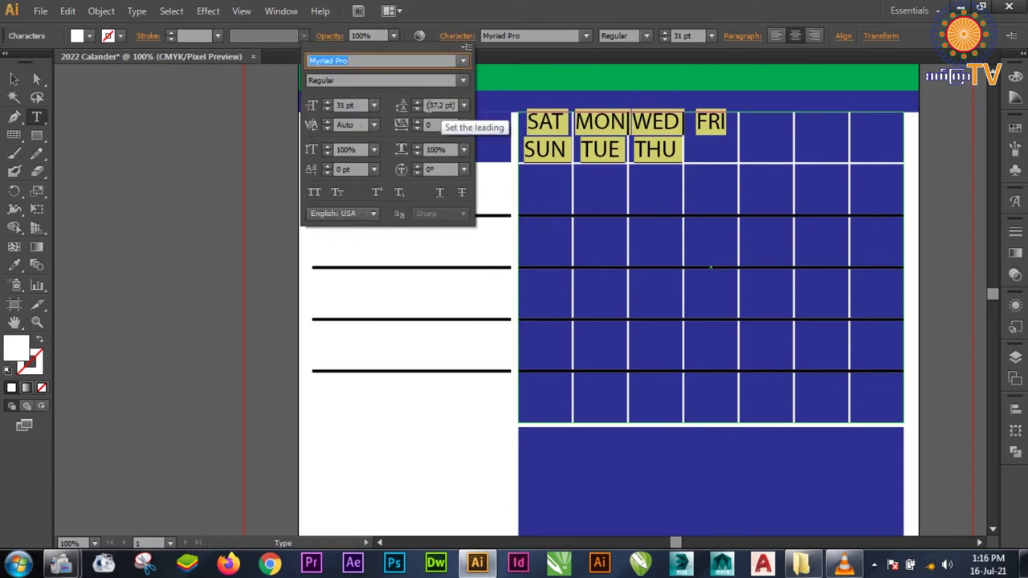
click(417, 102)
click(417, 102)
click(417, 102)
click(418, 102)
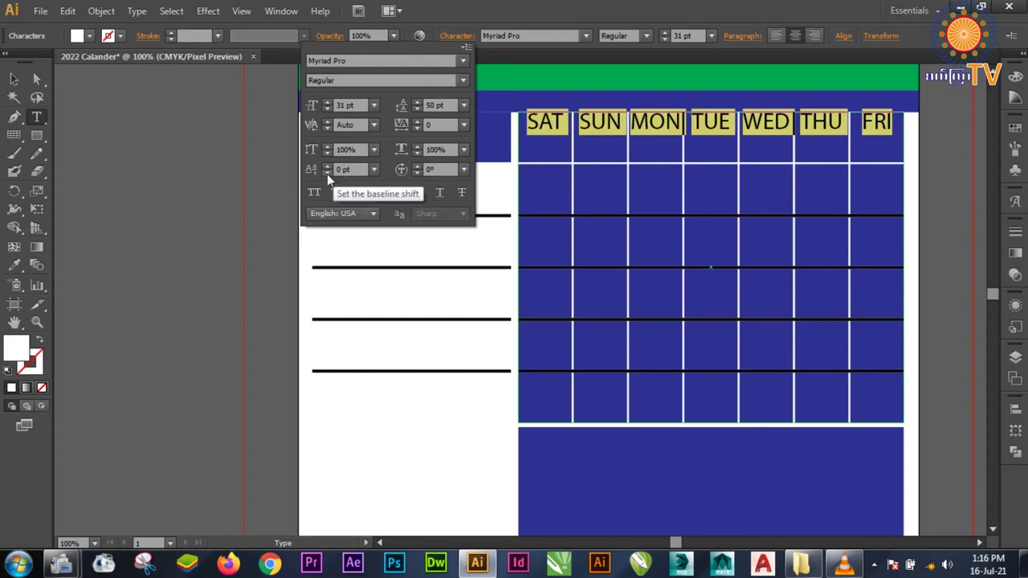
double_click(353, 168)
text(-35)
key(Return)
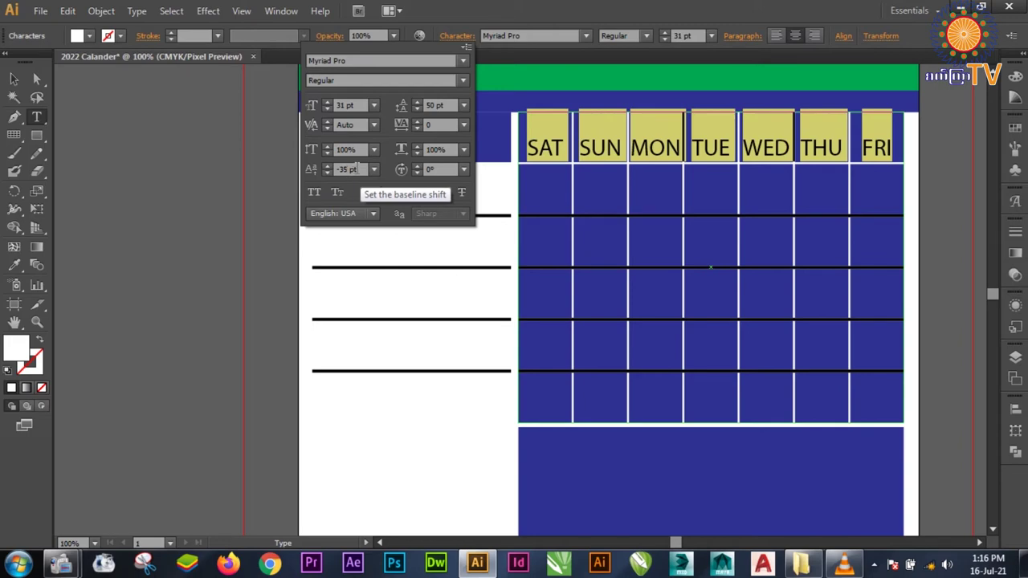
click(687, 7)
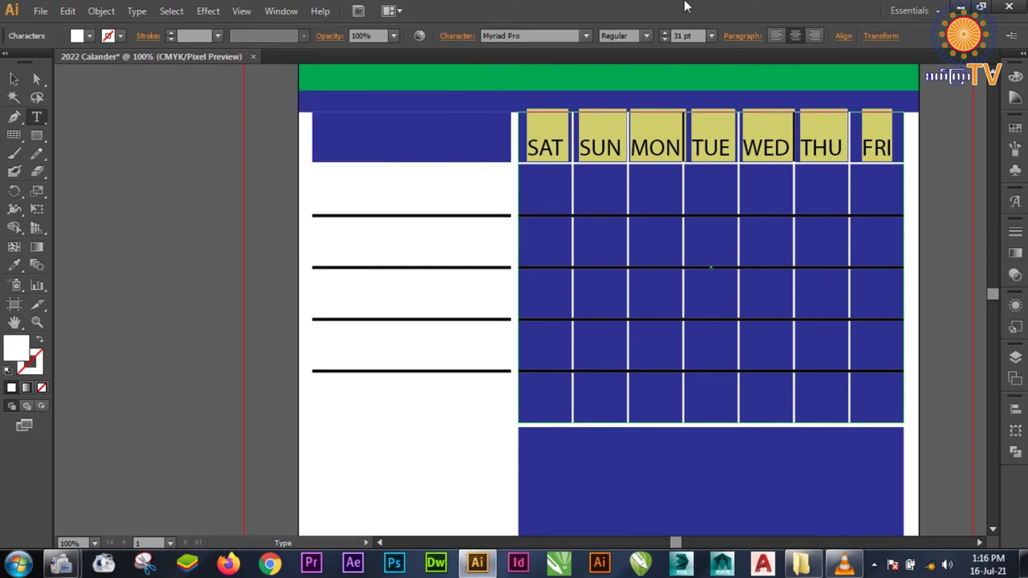
- Add a line break after FRI and check the January 2022 reference calendar
click(896, 144)
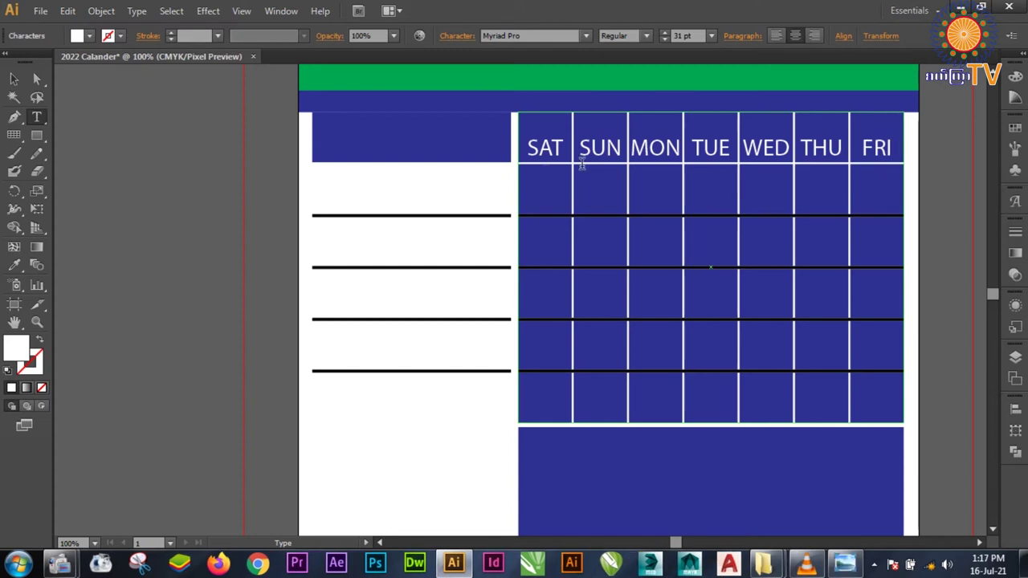
key(Return)
key(Tab)
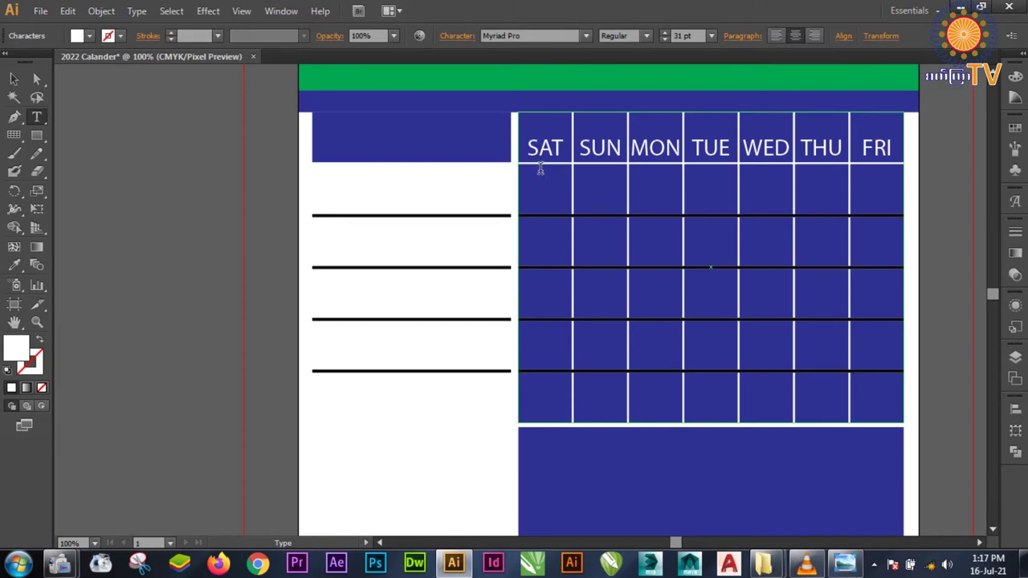
click(844, 564)
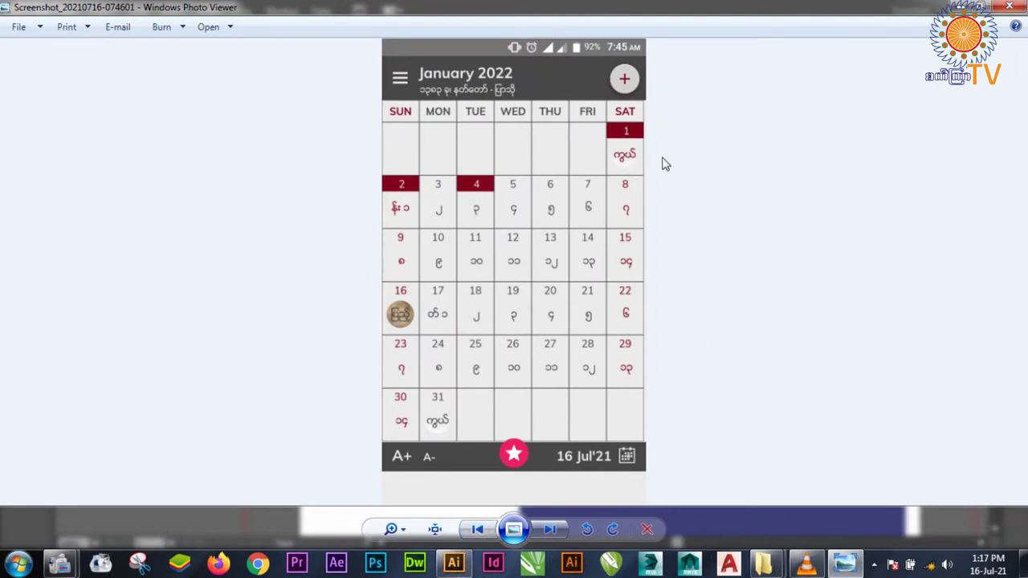
click(454, 564)
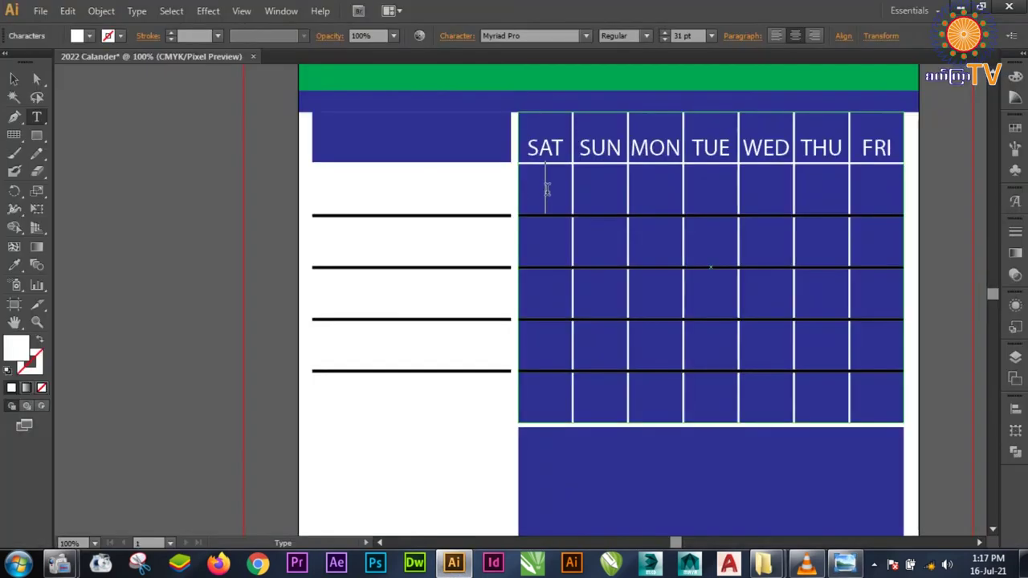
- Enter the January dates cell by cell from the SAT column, then select headers and dates
click(545, 195)
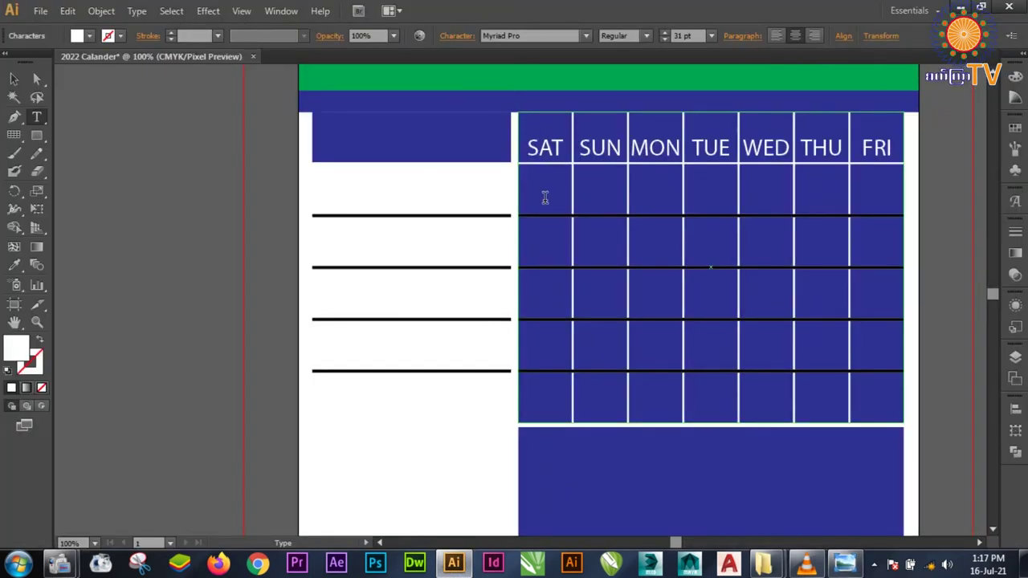
text(1)
key(Tab)
text(2)
key(Tab)
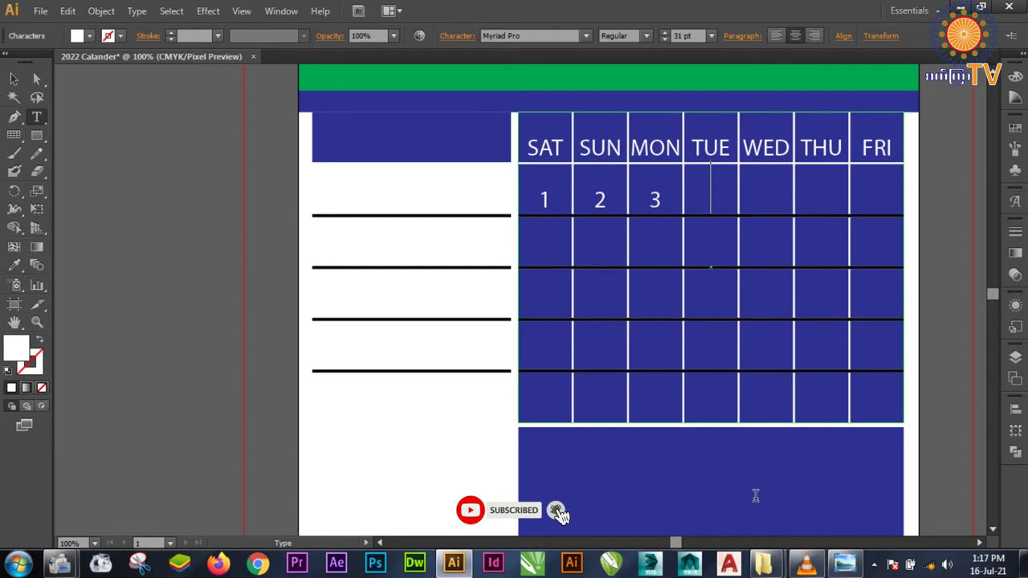
text(4)
key(Tab)
text(5)
key(Tab)
text(6)
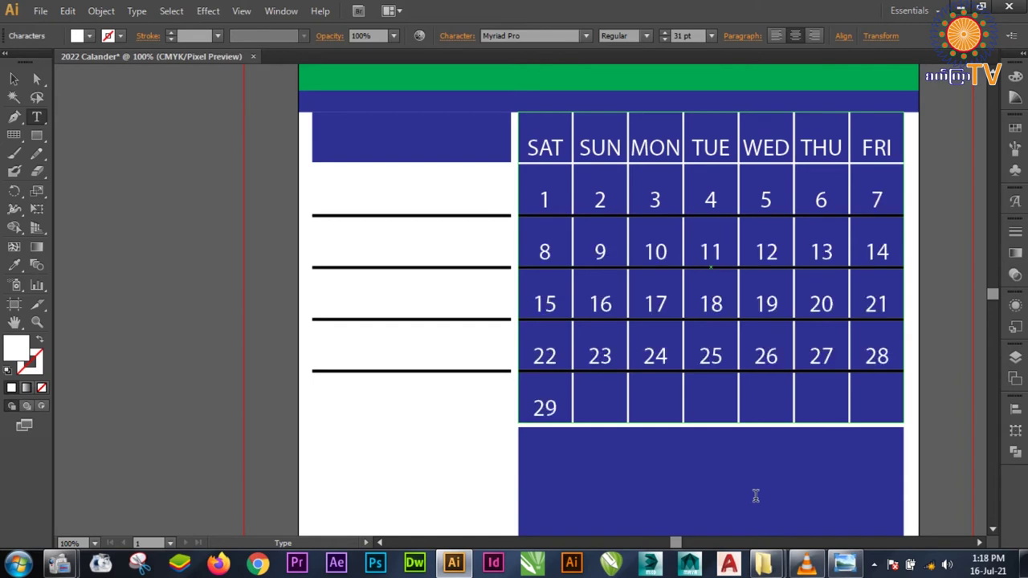
text(0)
text(1)
drag(528, 145, 895, 147)
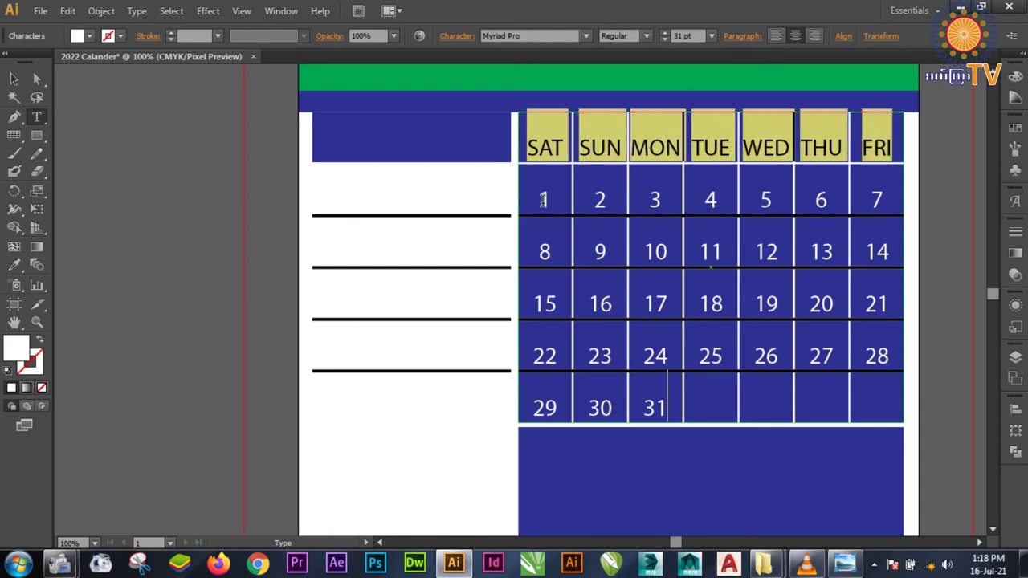
drag(542, 200, 692, 398)
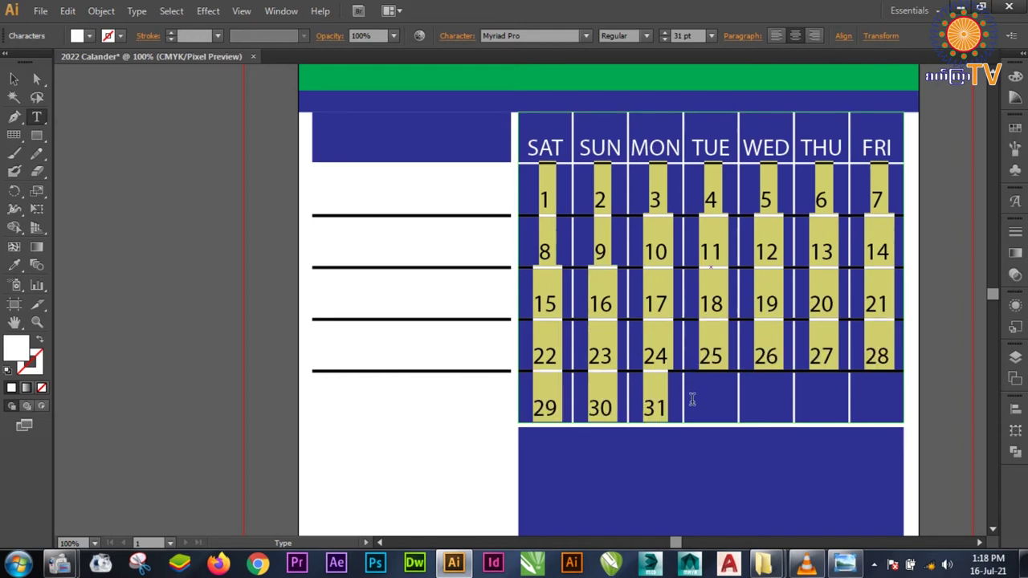
- Color the January date numbers black and deselect the text
click(90, 35)
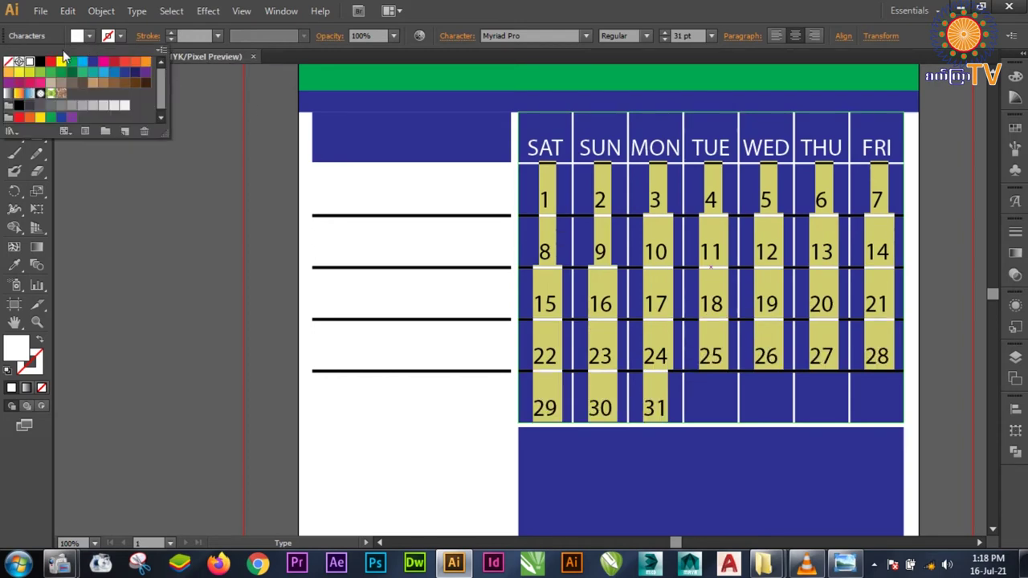
click(43, 62)
key(Escape)
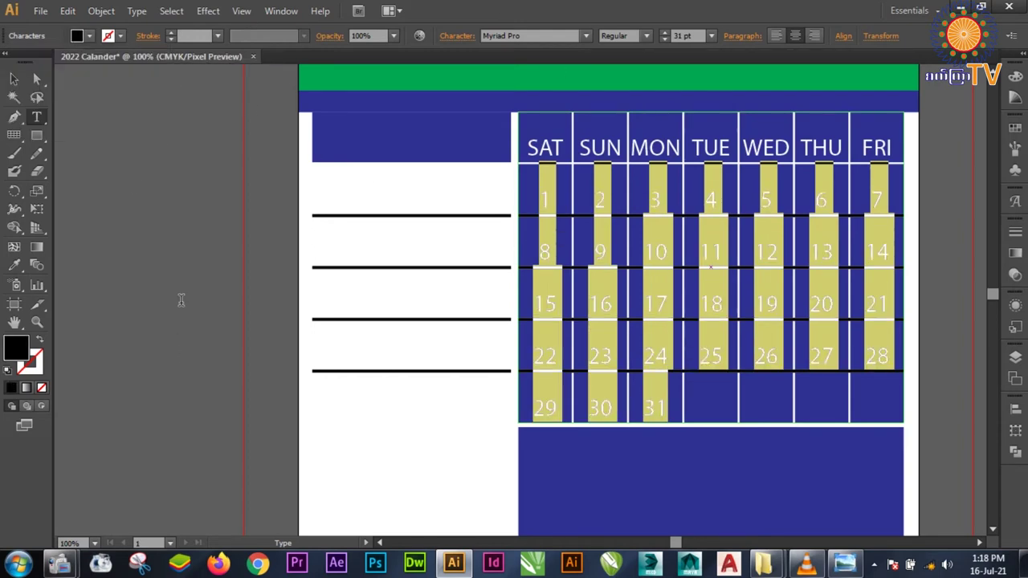
key(Escape)
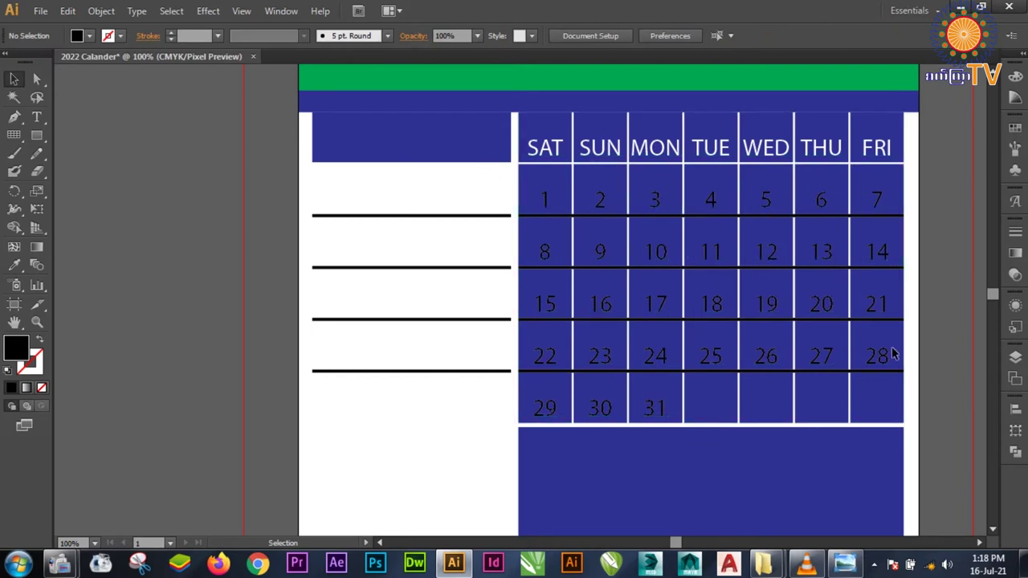
- Make Marma the active layer in the Layers panel
click(1016, 361)
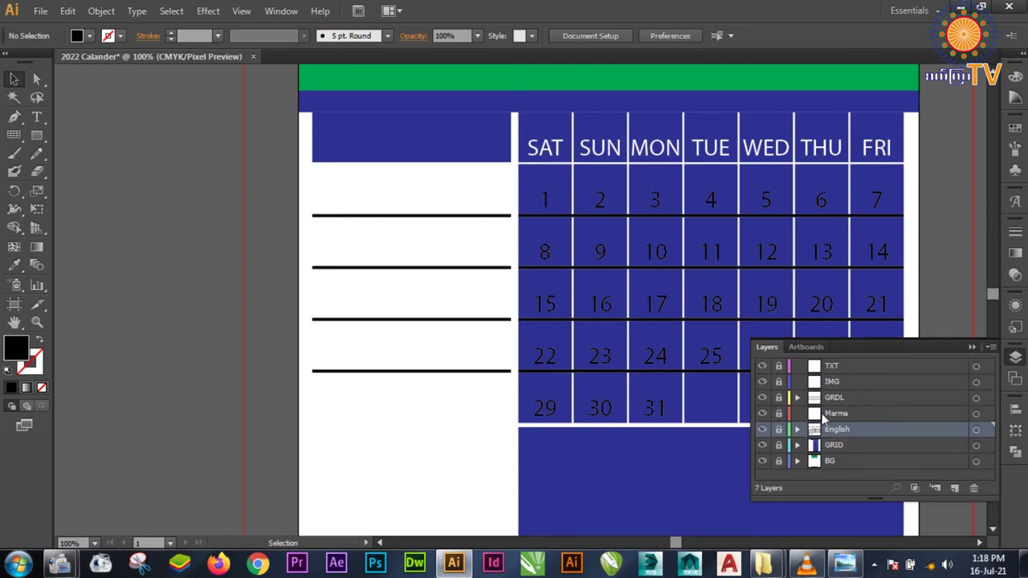
click(827, 416)
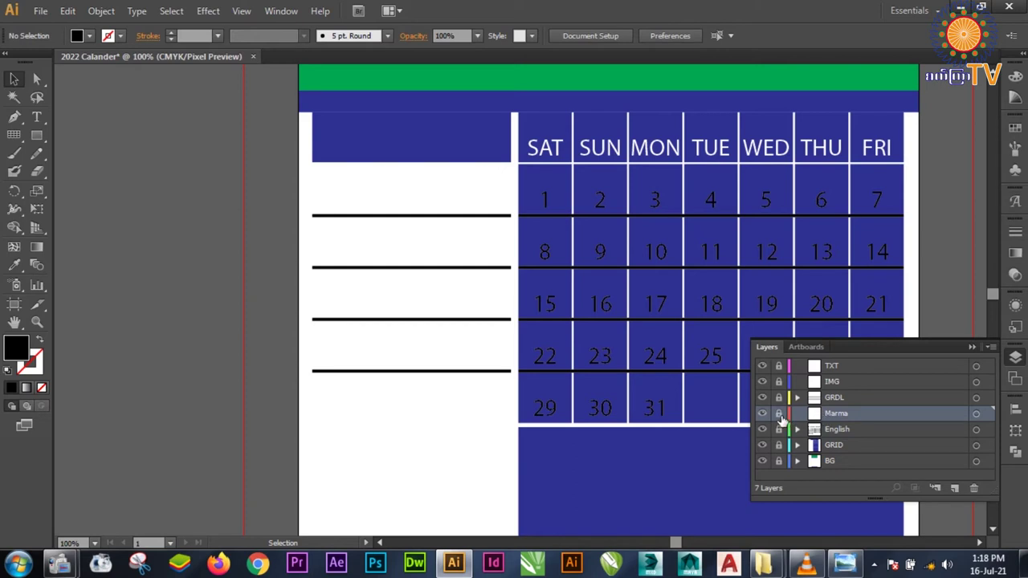
click(971, 347)
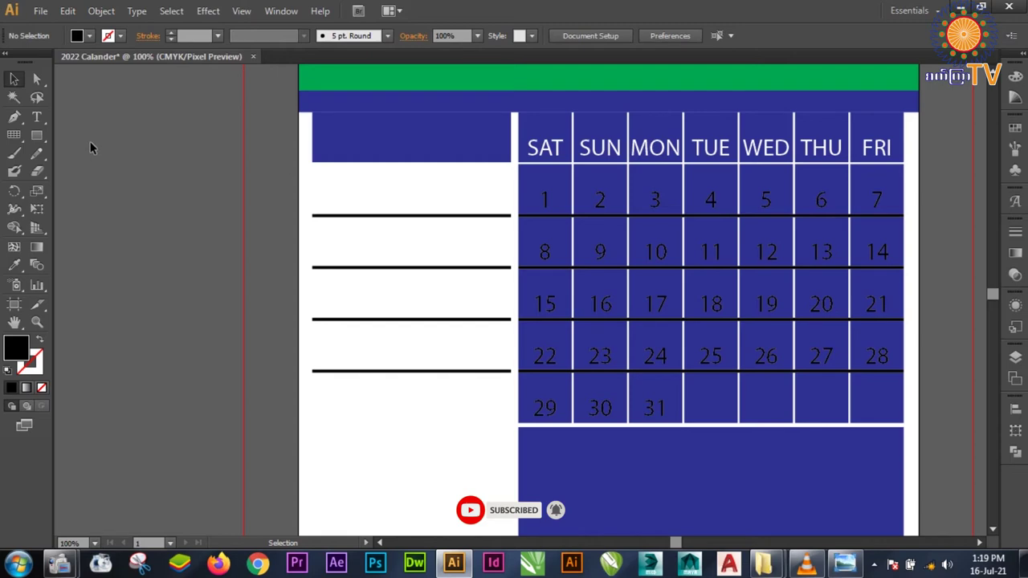
- Draw a Type tool text frame from the calendar's top-left corner to its bottom-right corner
click(36, 120)
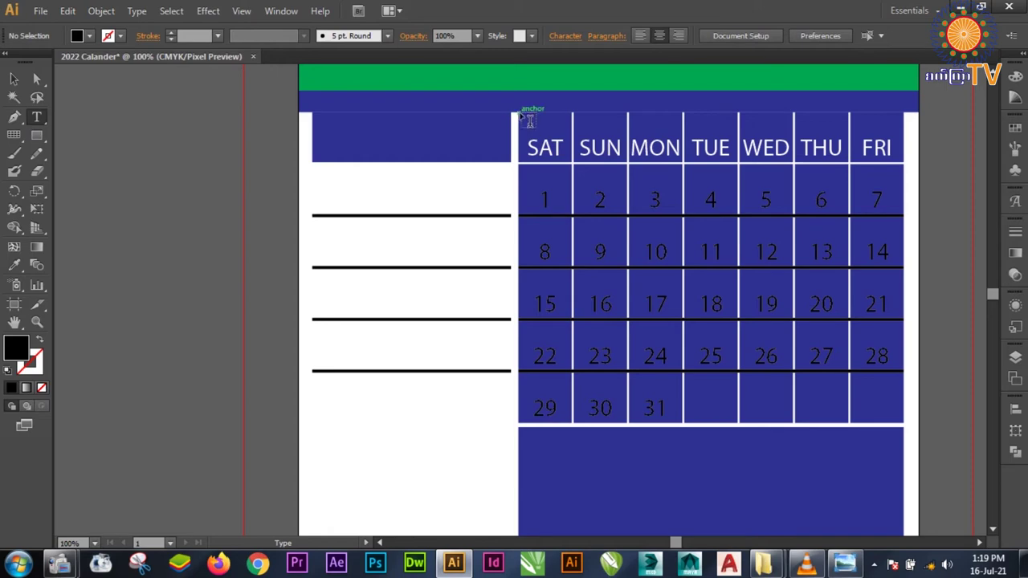
drag(519, 113, 809, 366)
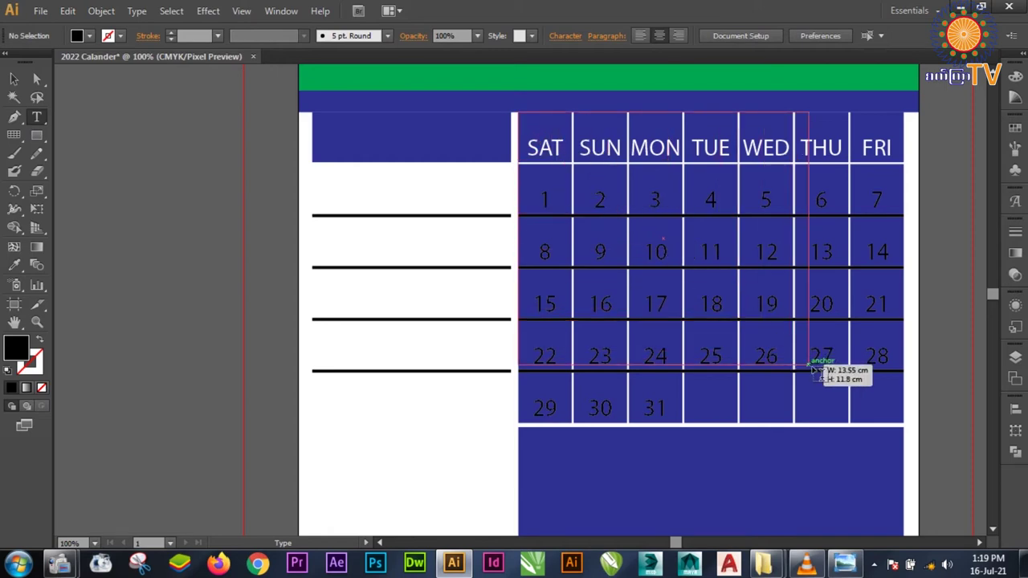
drag(811, 368, 911, 429)
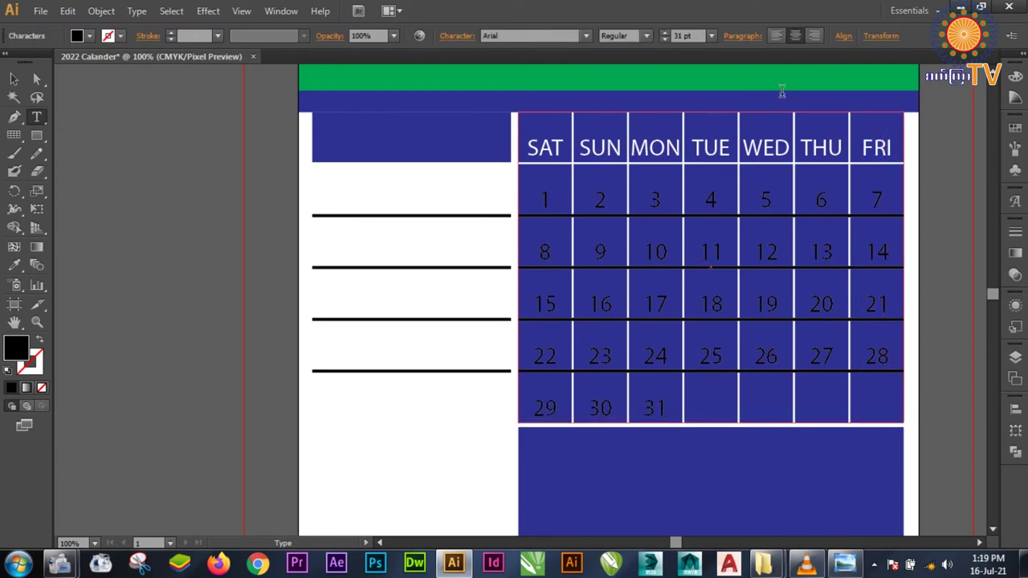
- Set Area Type Options to 6 rows and 7 columns with 0.1 cm gutters
click(135, 14)
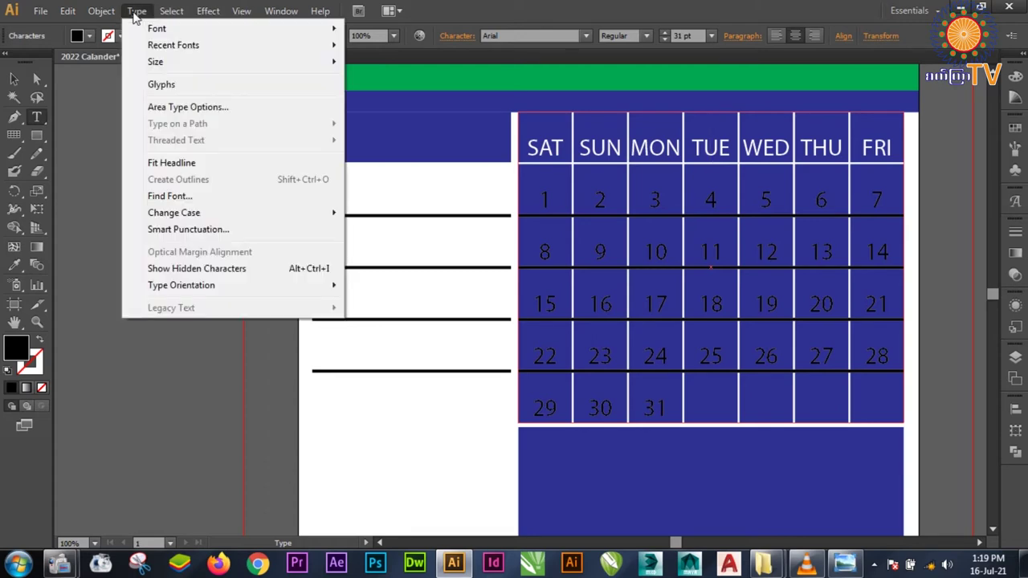
click(152, 109)
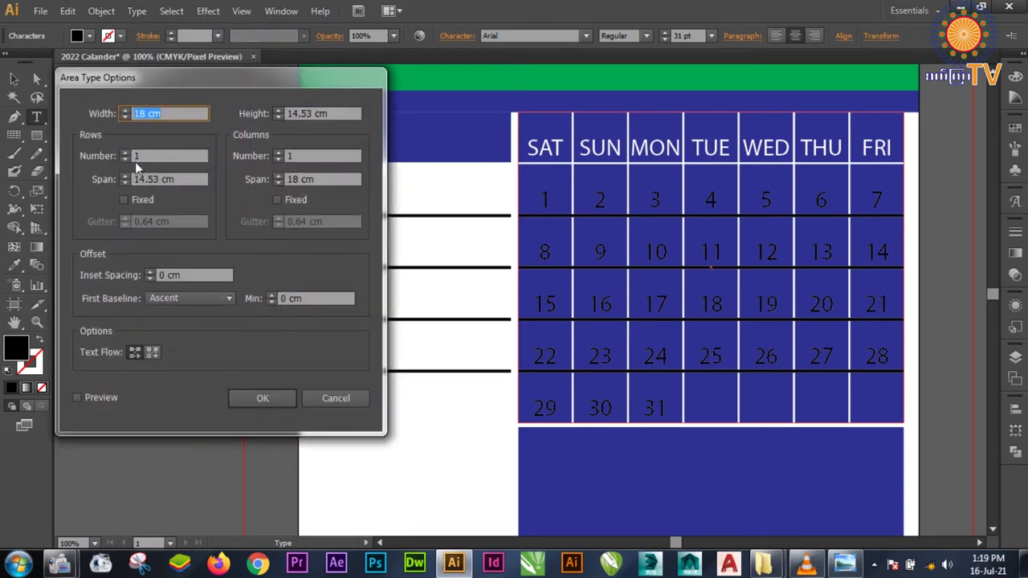
click(76, 398)
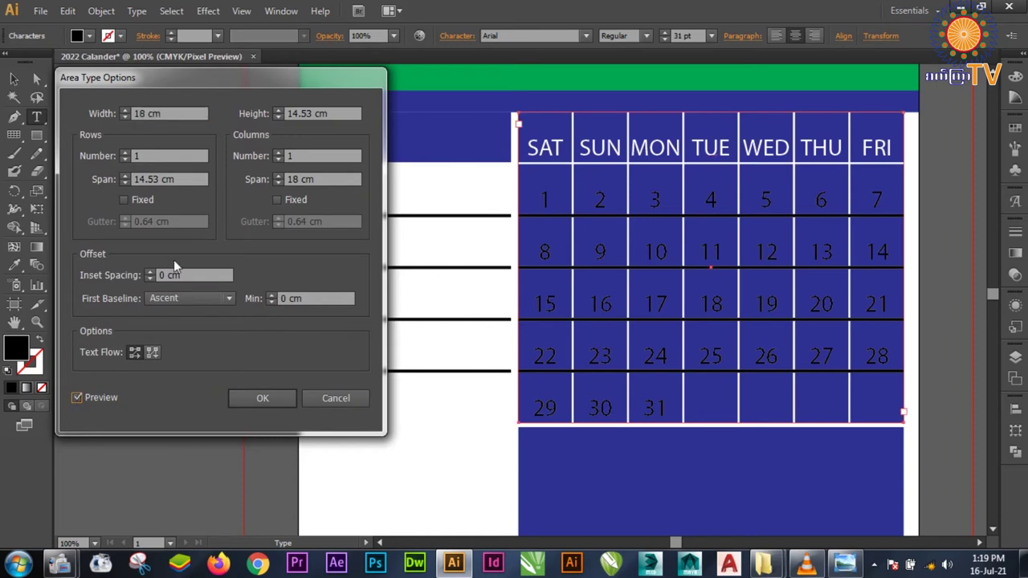
double_click(155, 156)
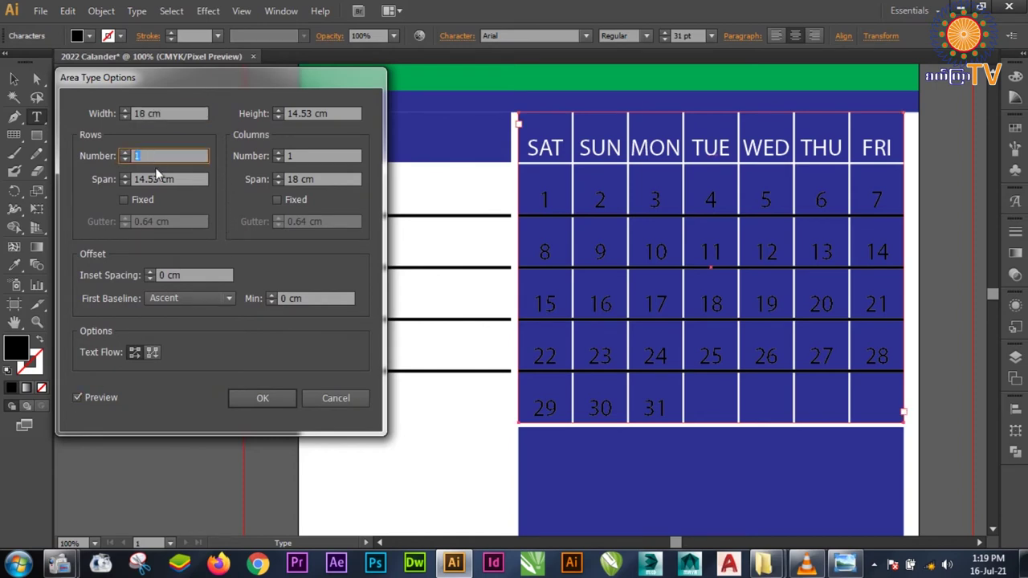
text(6)
double_click(322, 156)
text(7)
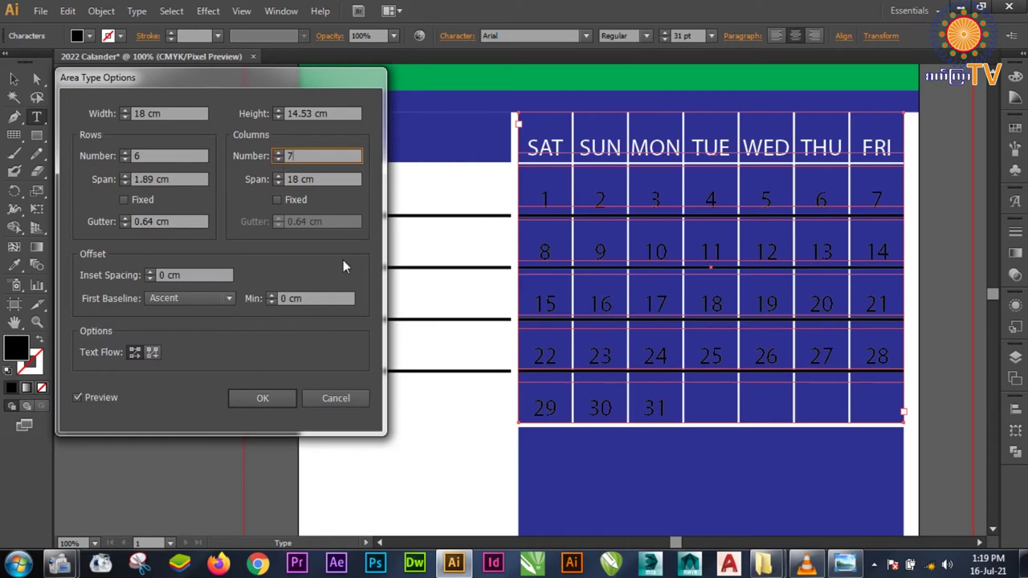
click(156, 225)
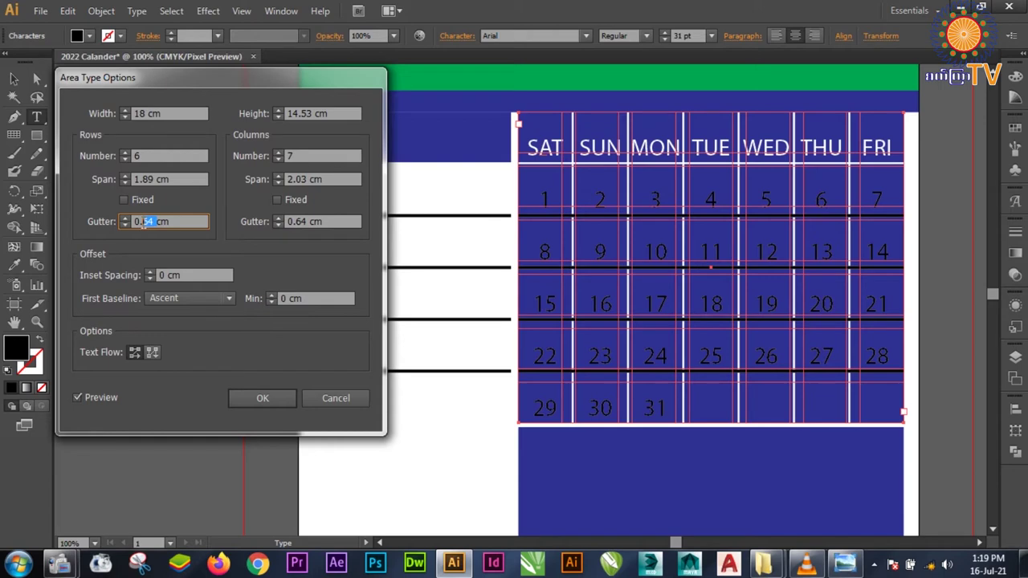
text(1)
click(338, 221)
double_click(312, 221)
text(0.1)
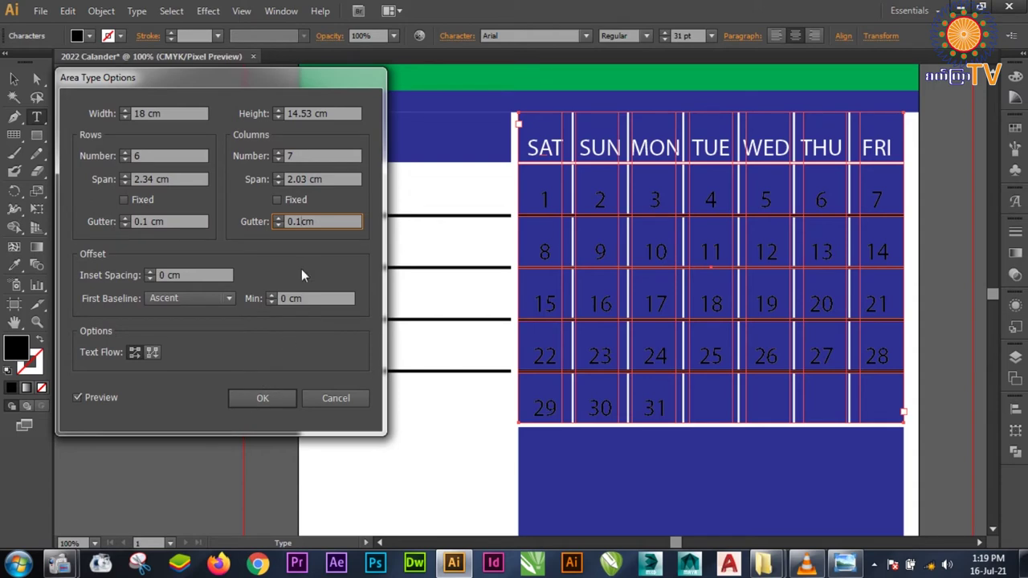
click(259, 402)
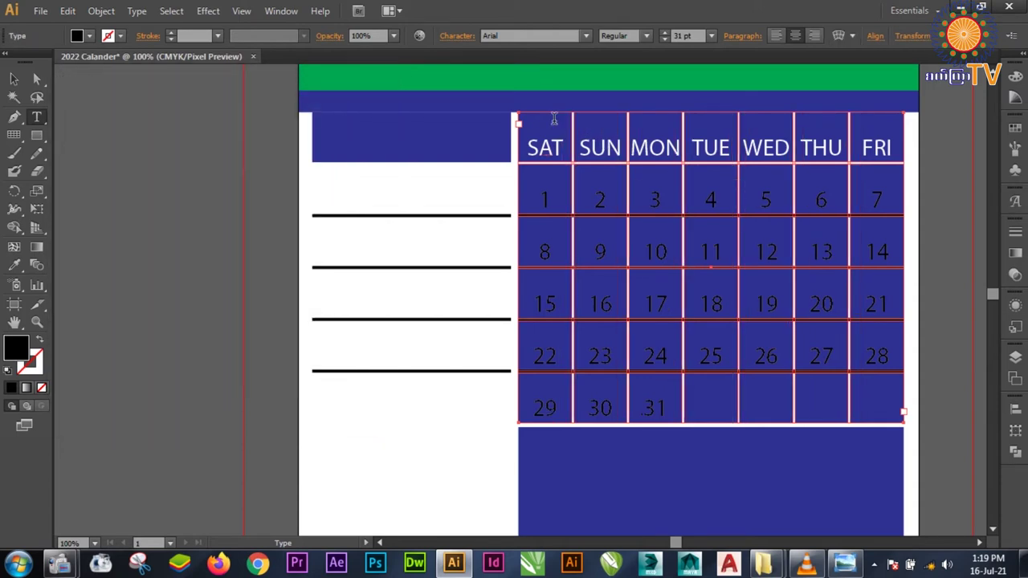
- Switch the font to Win Innwa and type the Myanmar day names in the first cells
click(565, 36)
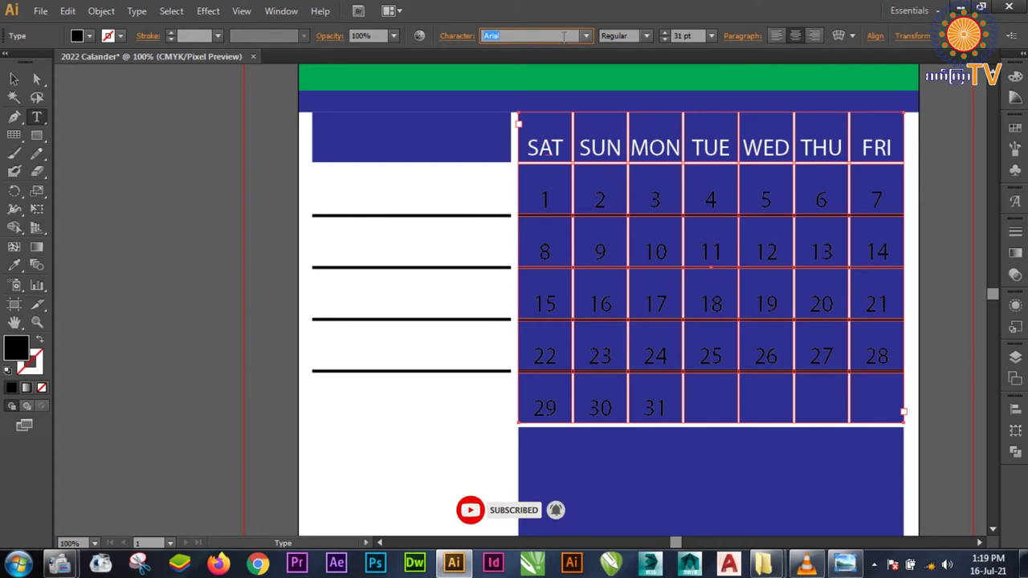
text(Wide Latin)
key(Return)
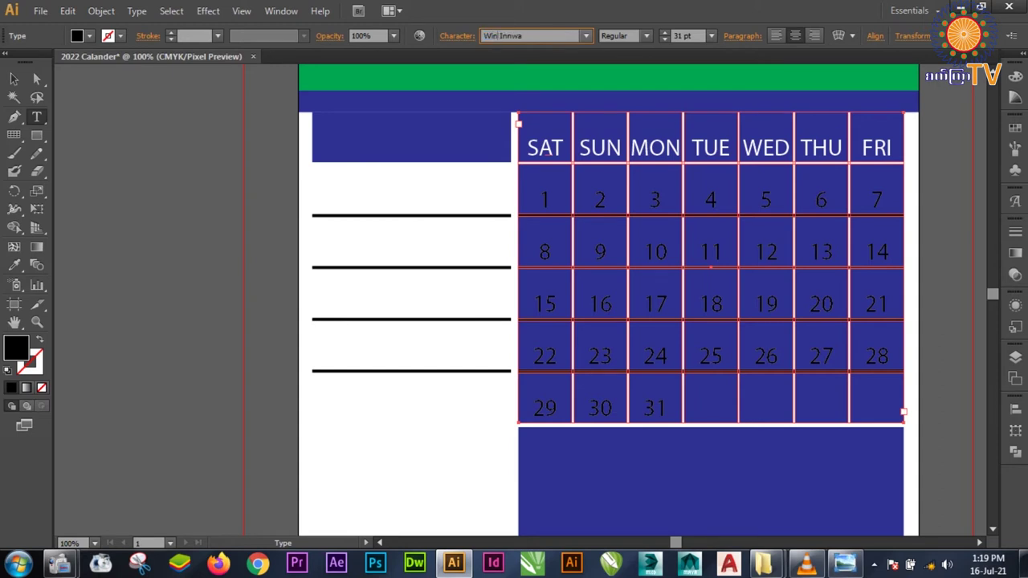
click(589, 107)
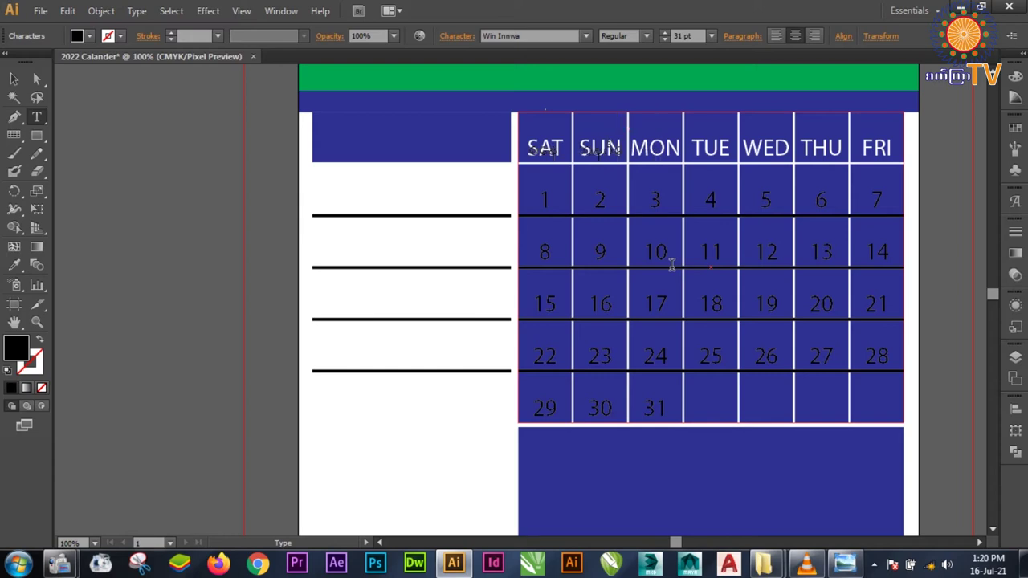
key(Tab)
text(weFvm)
- Make the Myanmar day names white
drag(546, 157, 711, 151)
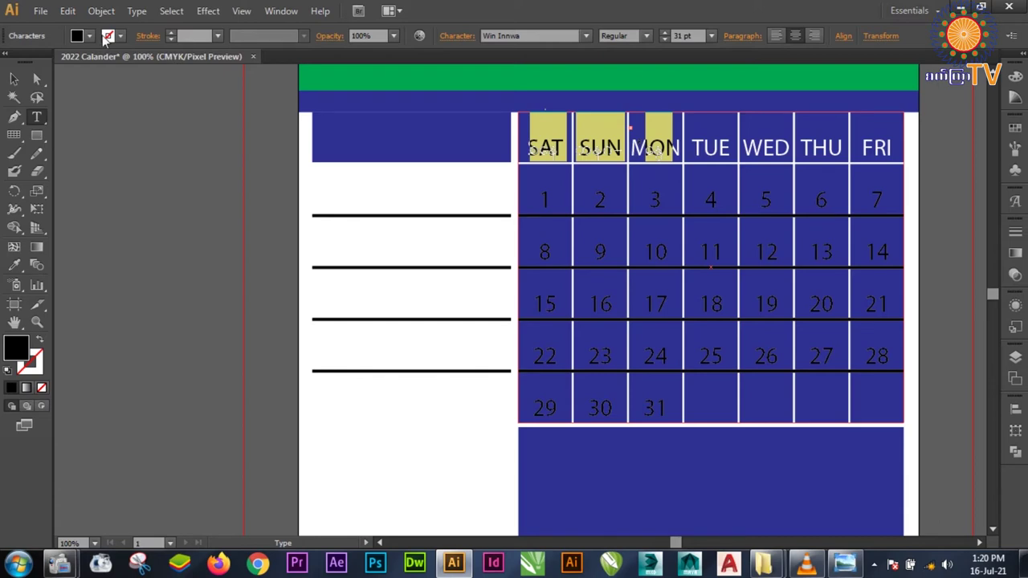
click(89, 35)
click(30, 62)
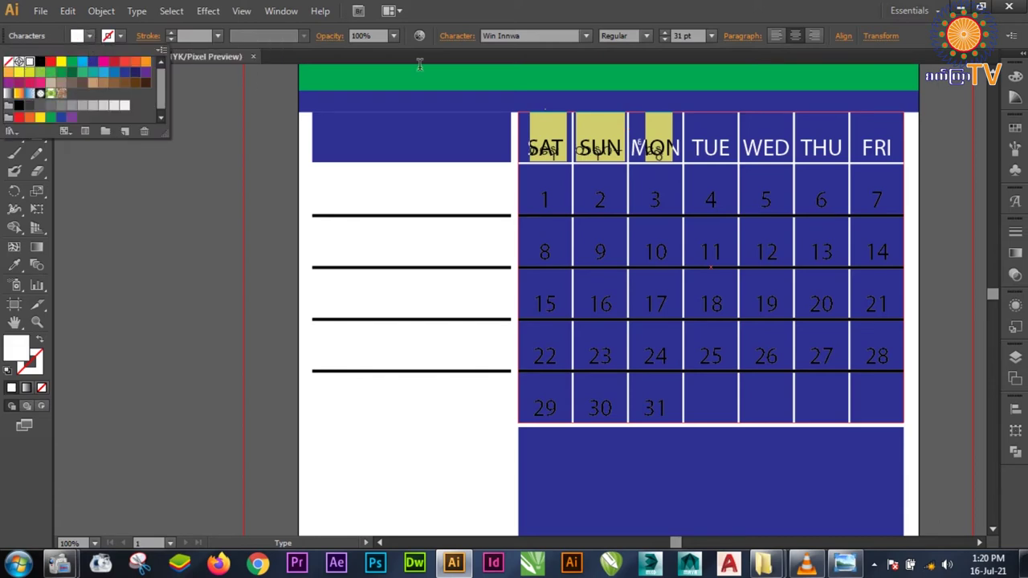
key(Escape)
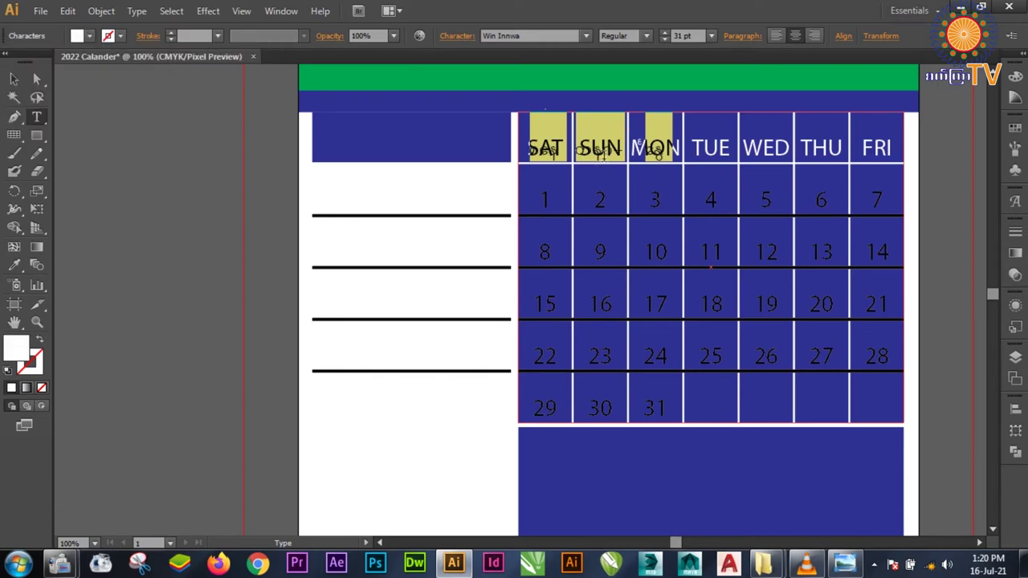
click(549, 154)
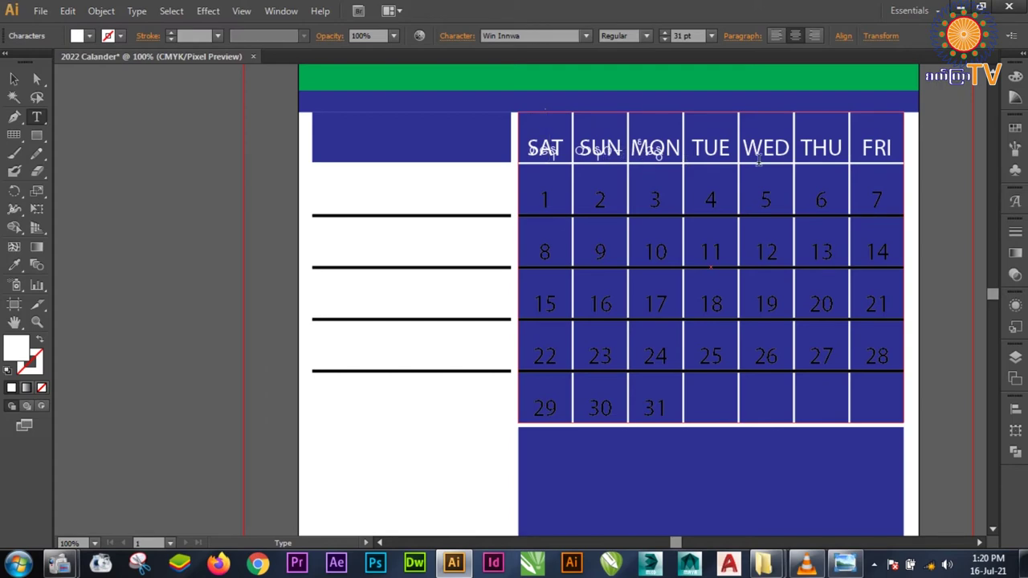
- Hide the English layer in the Layers panel
click(1015, 358)
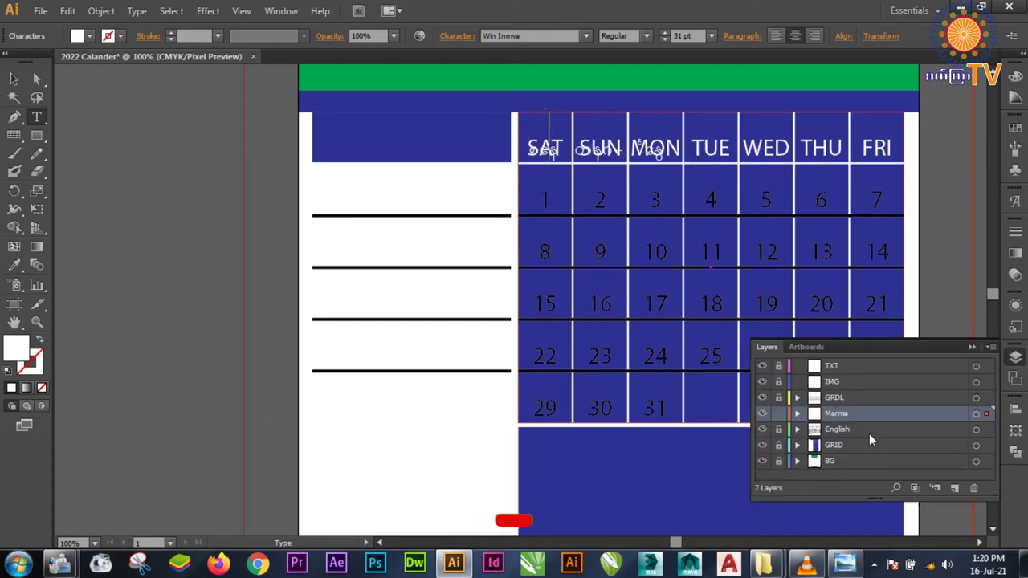
click(841, 430)
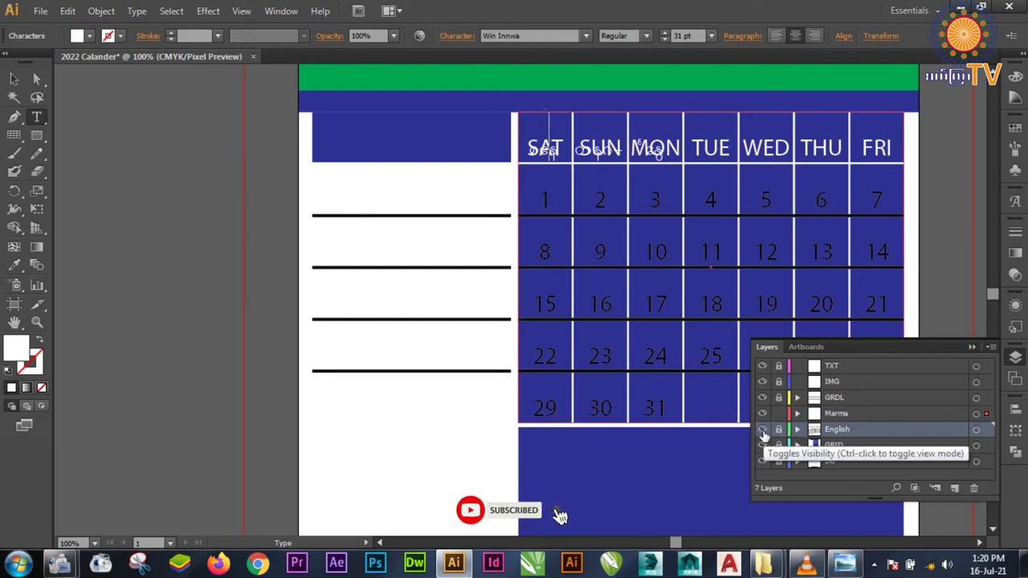
click(763, 430)
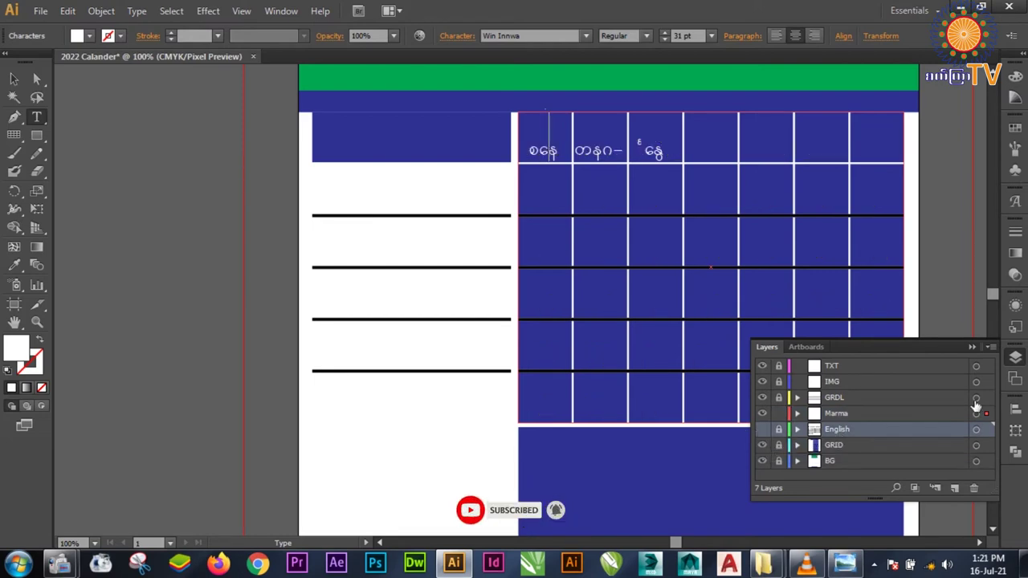
click(972, 346)
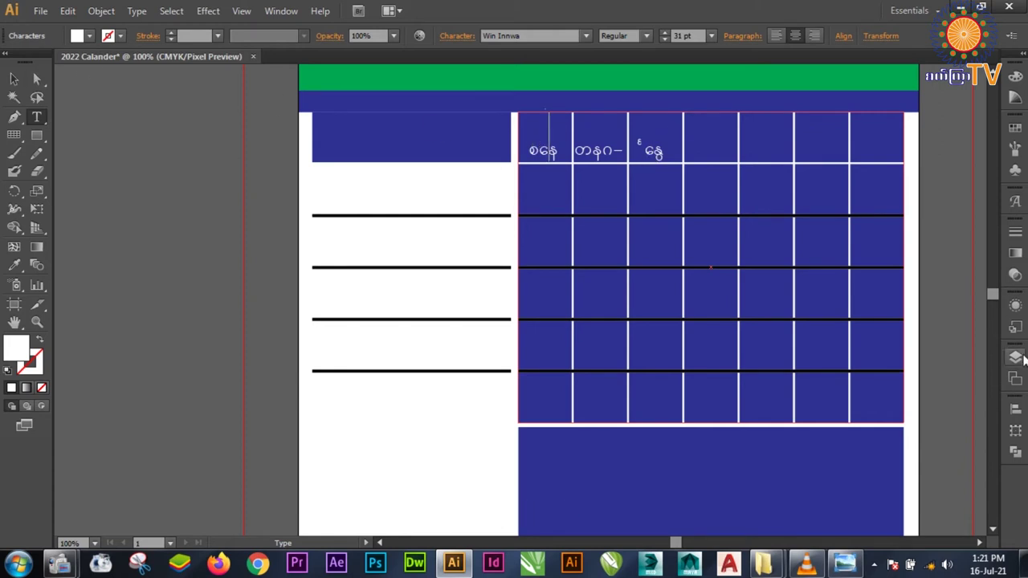
- Make Marma the active layer again
click(1015, 356)
click(860, 413)
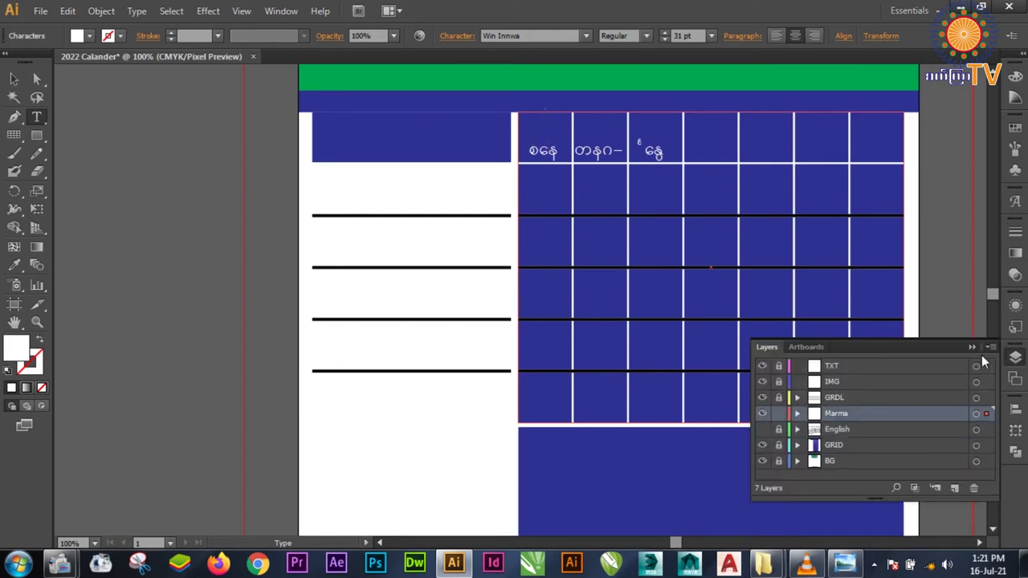
click(1016, 356)
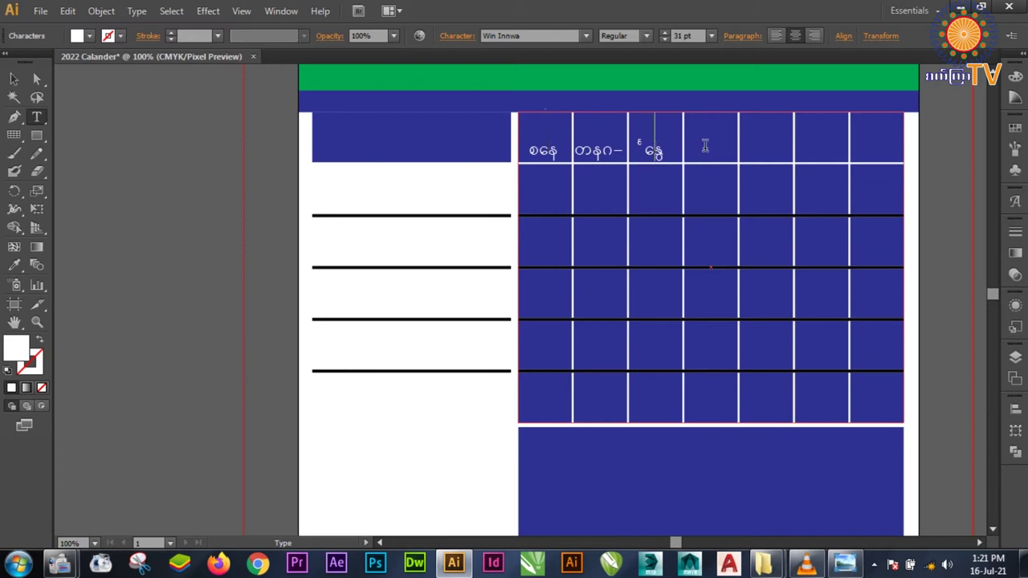
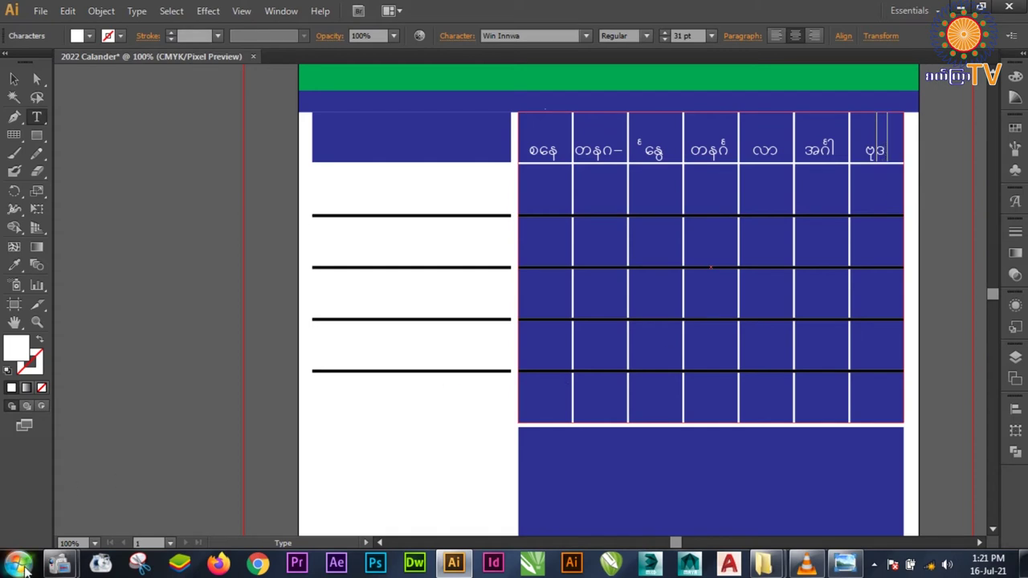
- Copy the Win Innwa diaeresis character (U+00A8) from Character Map, then return to the last day name
click(20, 564)
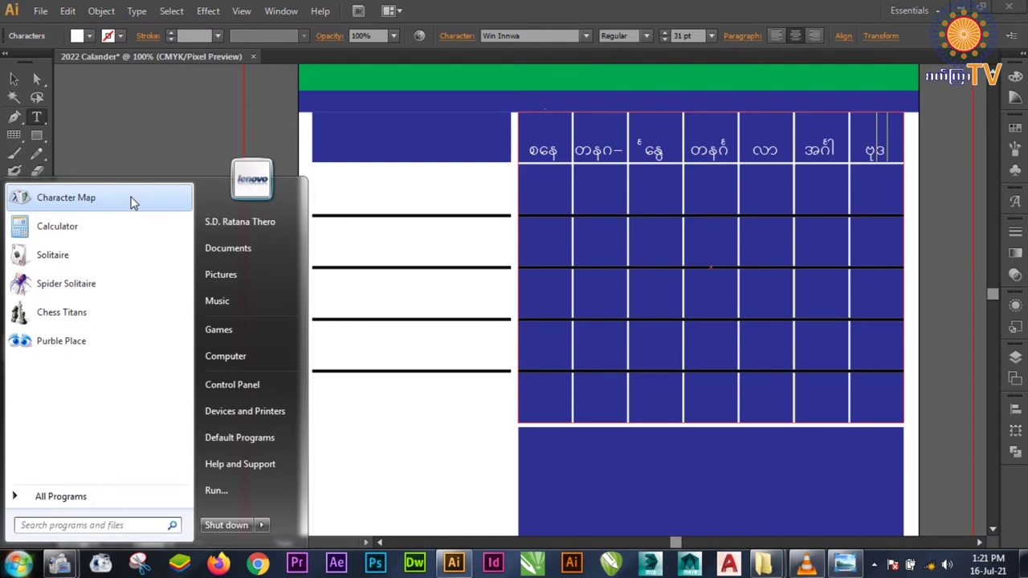
click(73, 526)
click(147, 202)
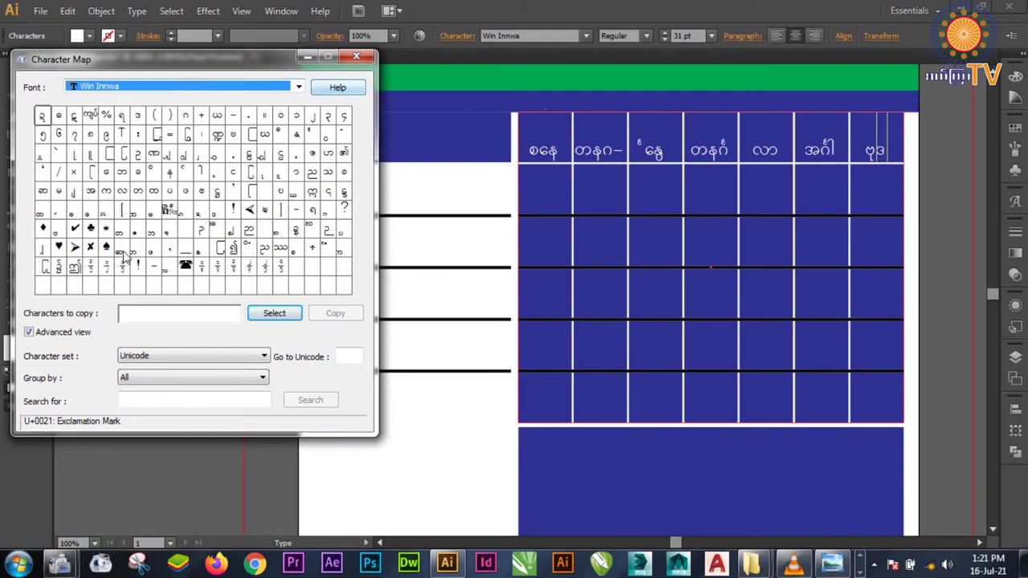
click(76, 214)
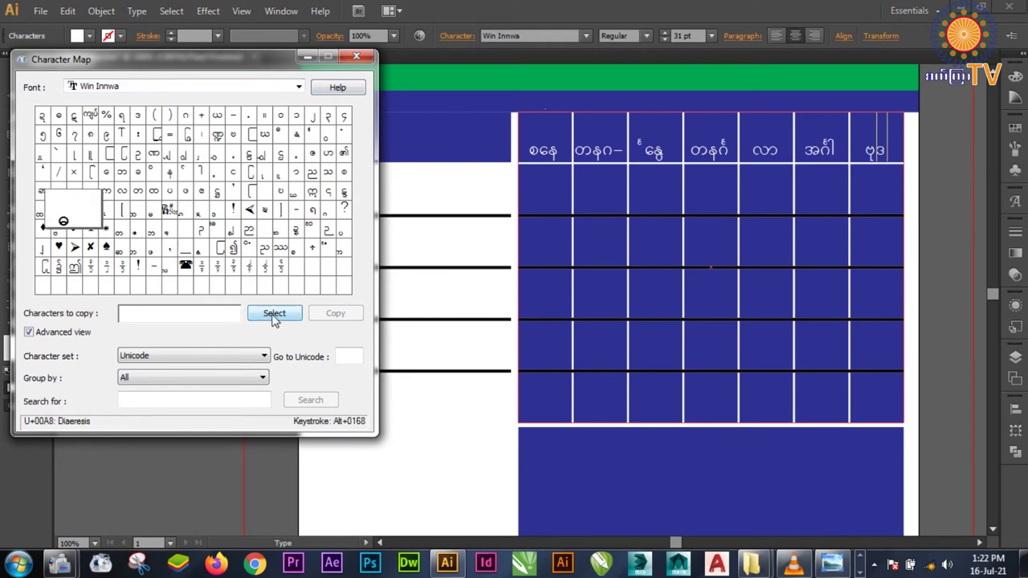
click(65, 217)
click(282, 319)
click(335, 313)
click(876, 166)
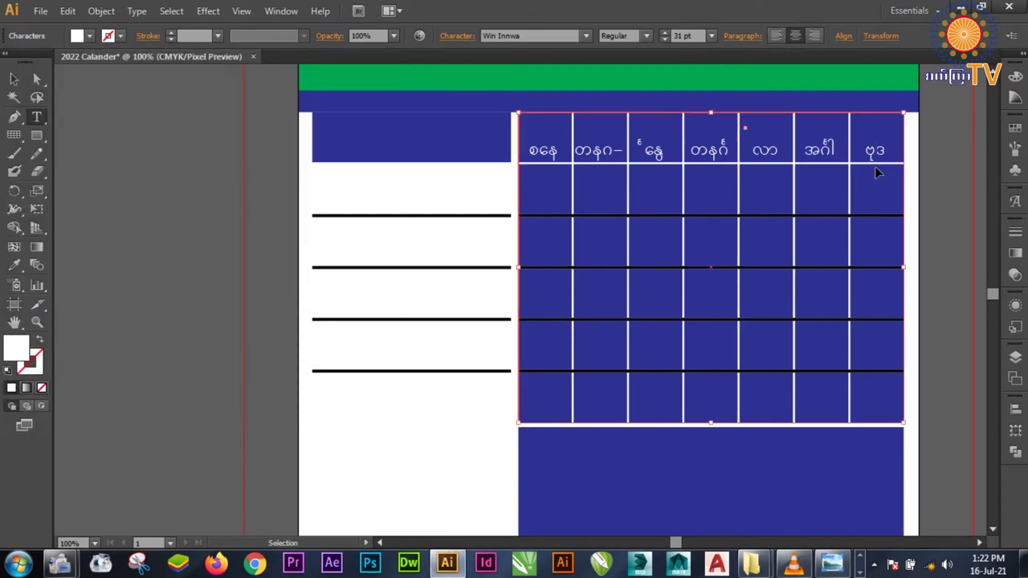
- Paste the copied character and finish typing the Myanmar day names across the header cells
key(ctrl+v)
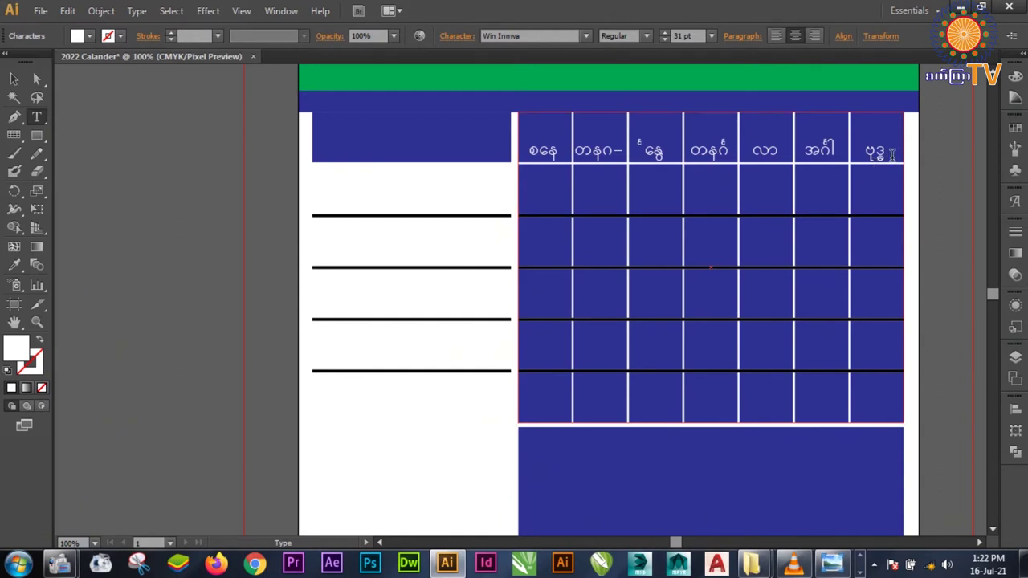
text([l;l;)
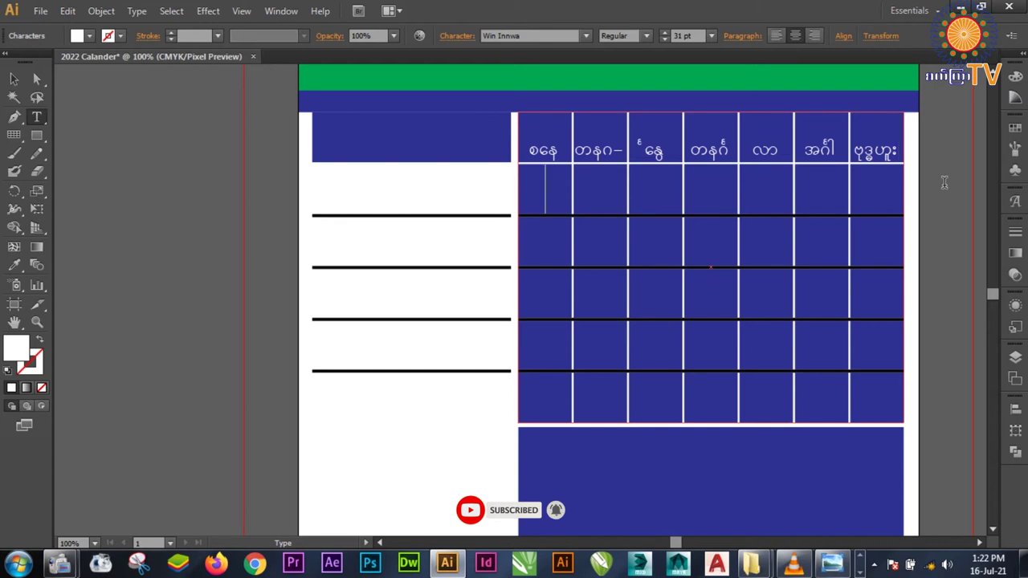
key(ctrl+v)
key(Tab)
text(um)
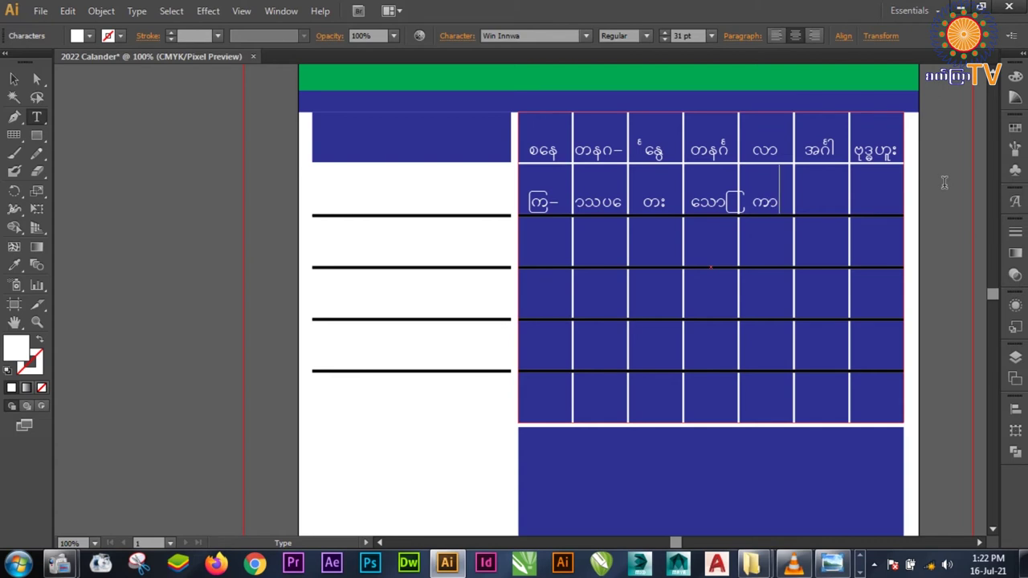
- Set all the day names to 18 pt with 60 pt leading
key(ctrl+a)
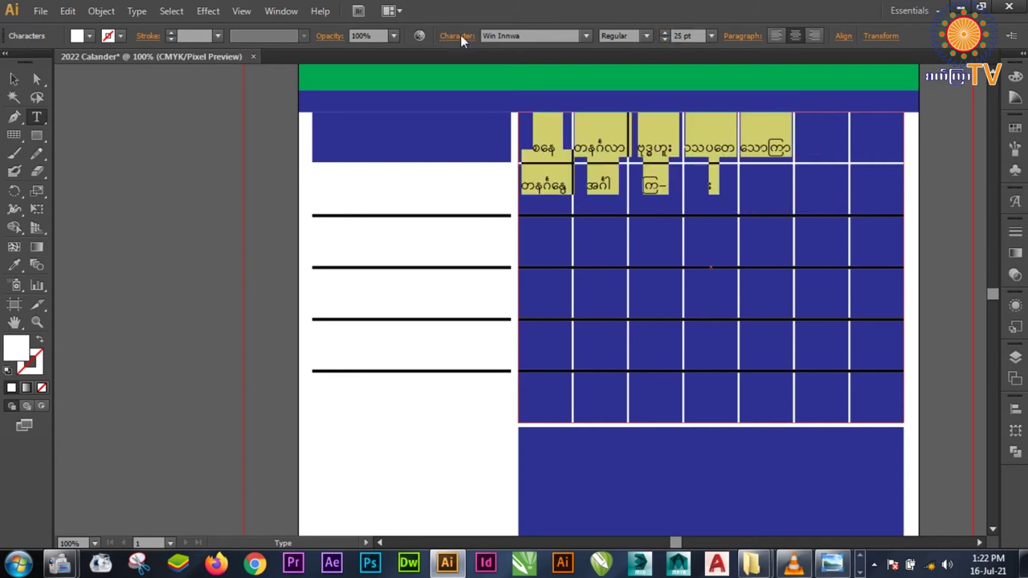
click(460, 36)
click(414, 108)
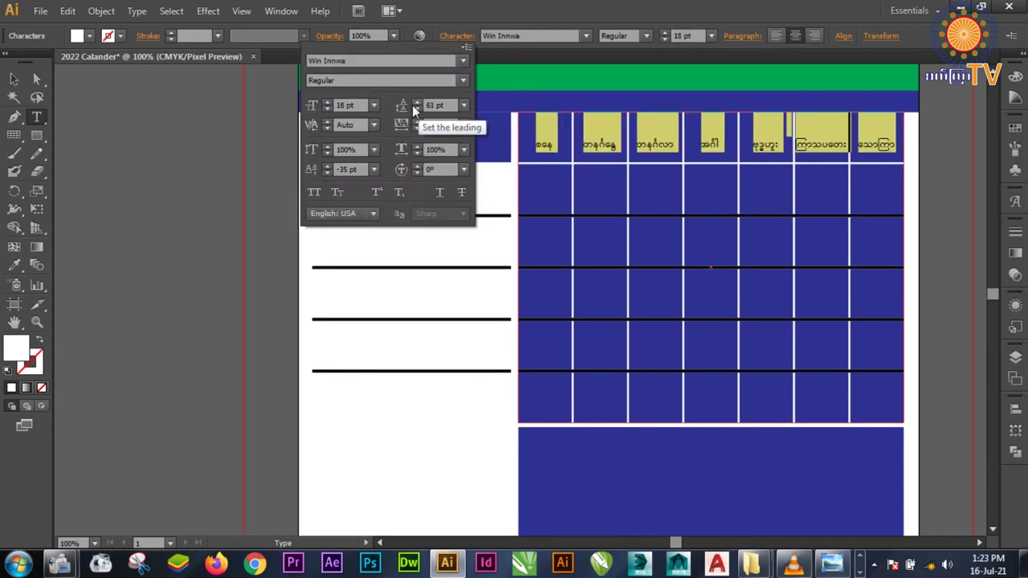
click(416, 108)
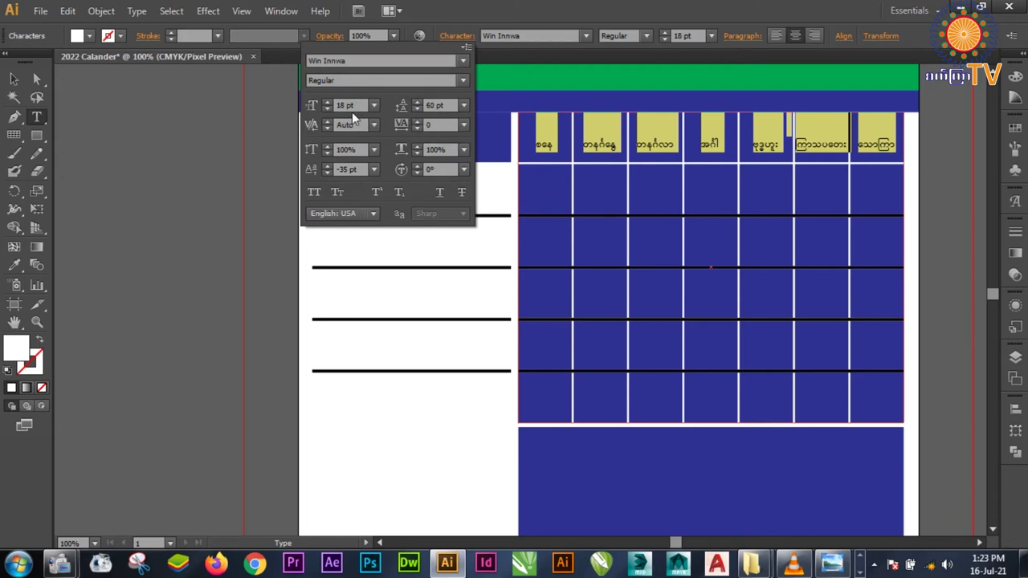
click(327, 102)
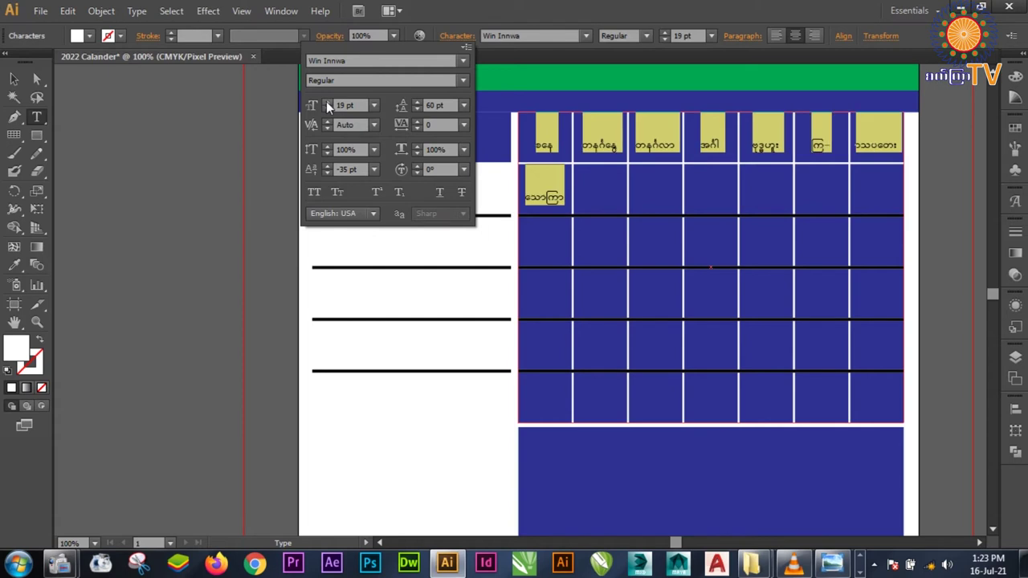
click(328, 110)
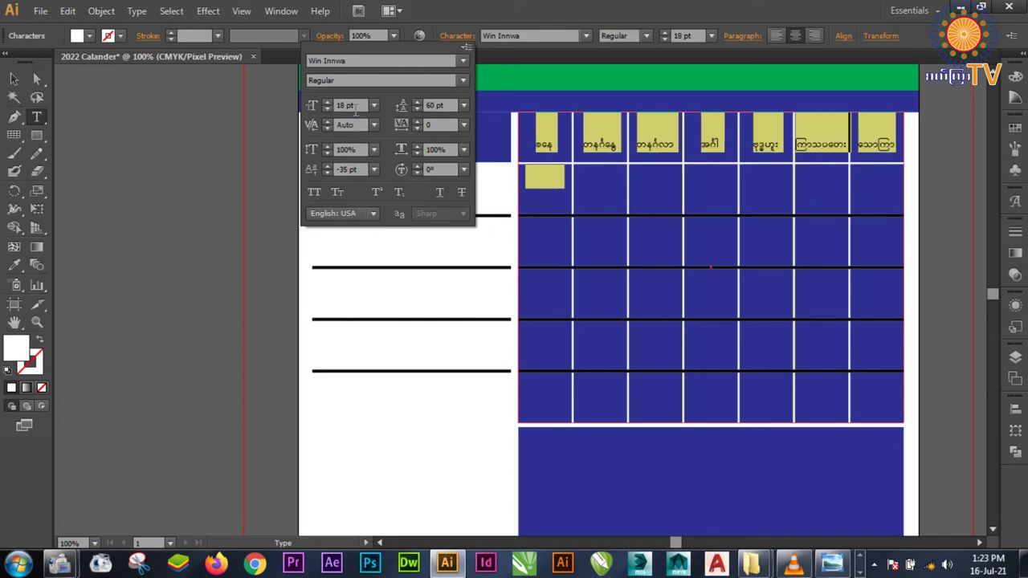
click(327, 110)
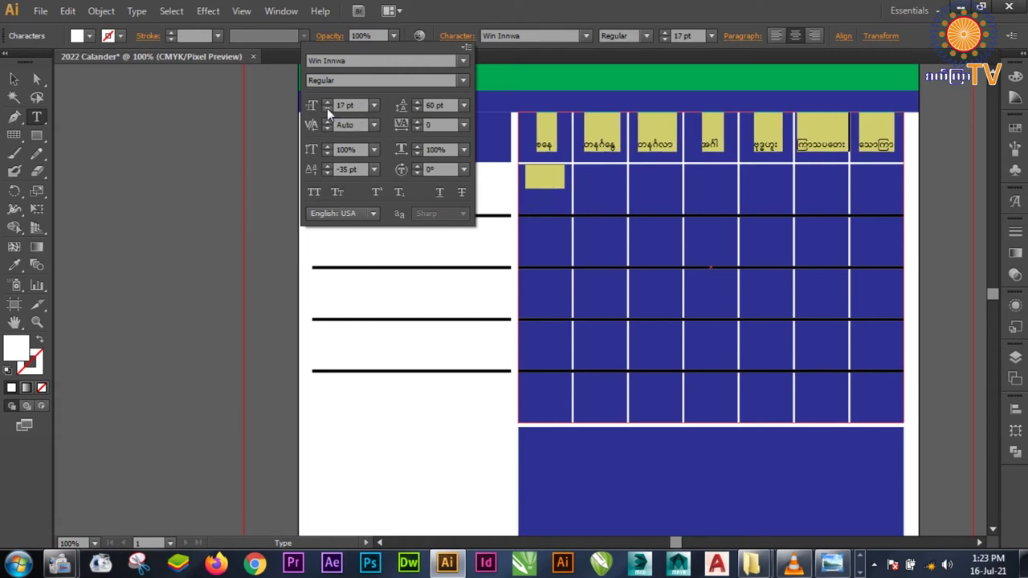
click(328, 106)
click(725, 6)
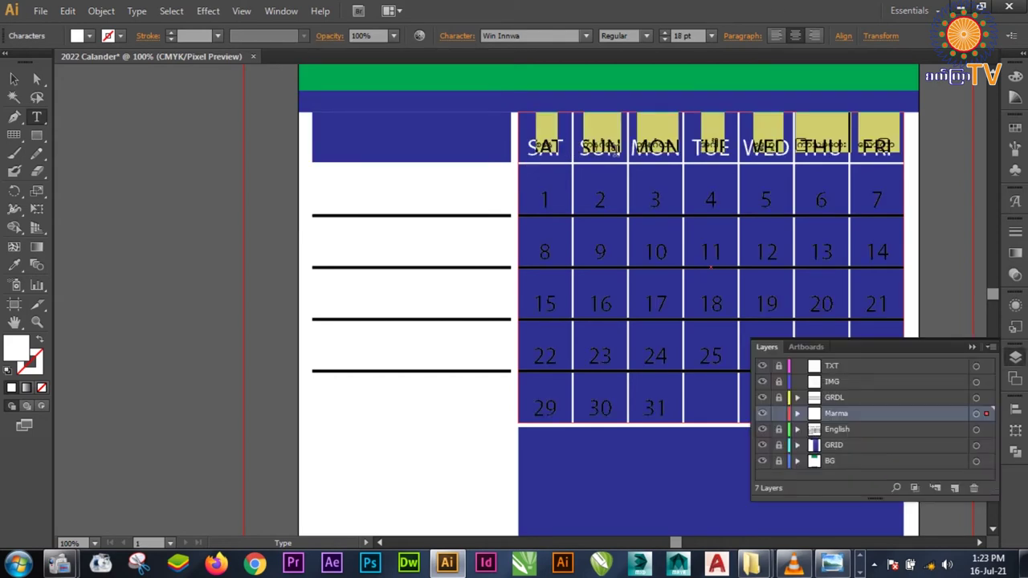
- Hide the English layer and give the day names a -5 pt baseline shift
click(763, 429)
click(974, 347)
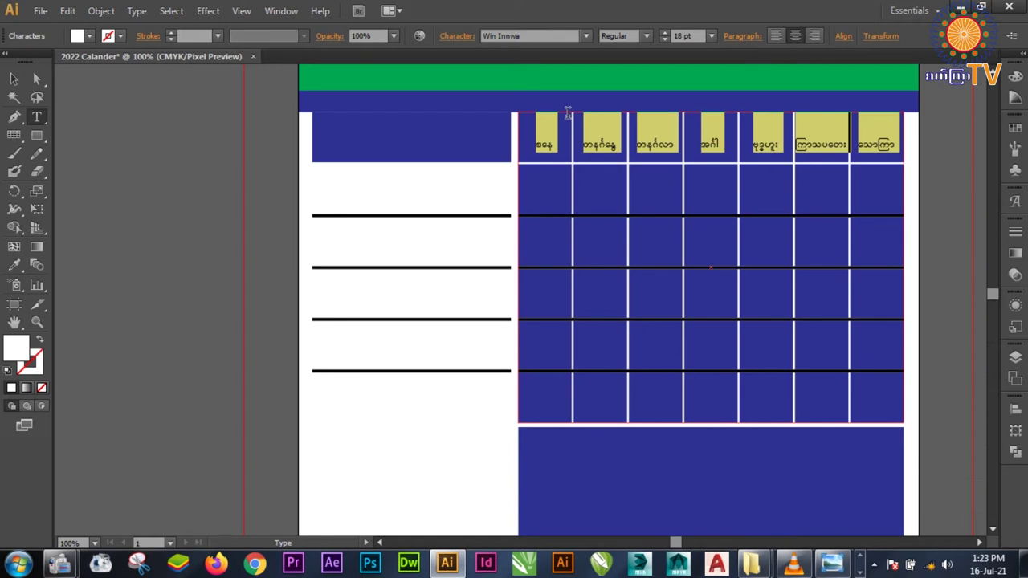
click(450, 38)
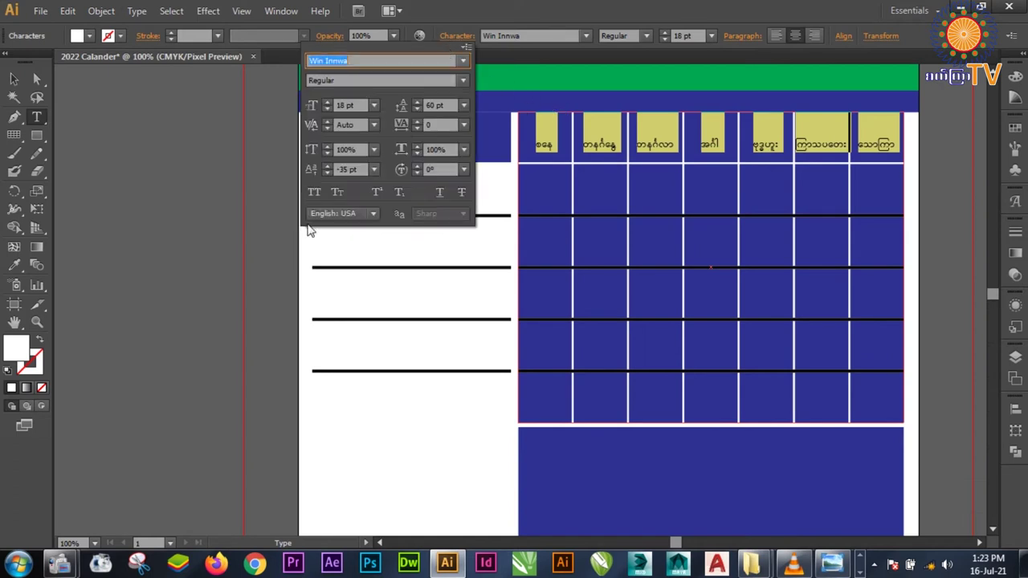
click(331, 169)
text(-5)
key(Return)
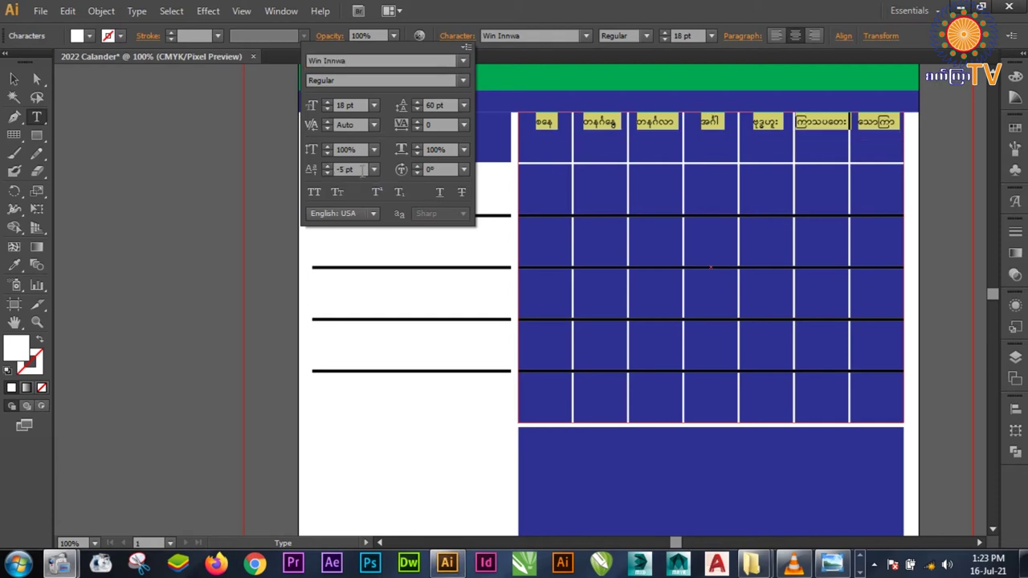
click(563, 6)
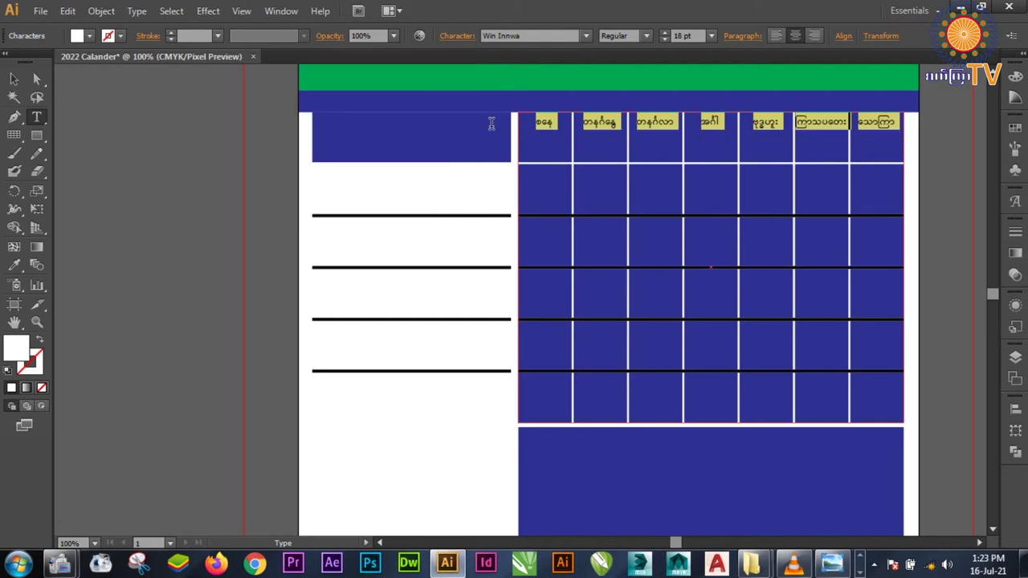
click(899, 124)
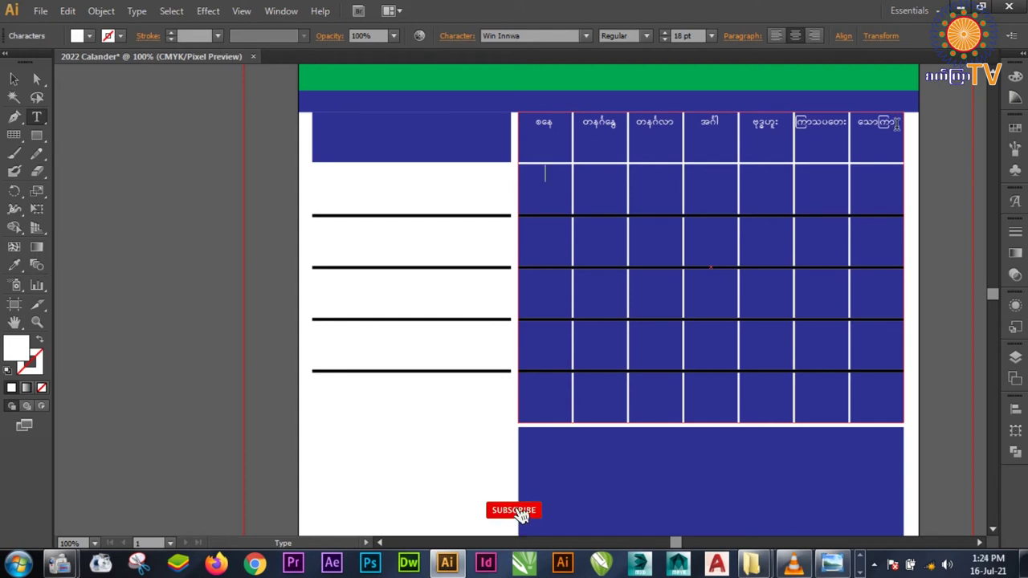
- Type the Myanmar lunar-day numerals into the first date cells, following the January 2022 reference screenshot
click(832, 562)
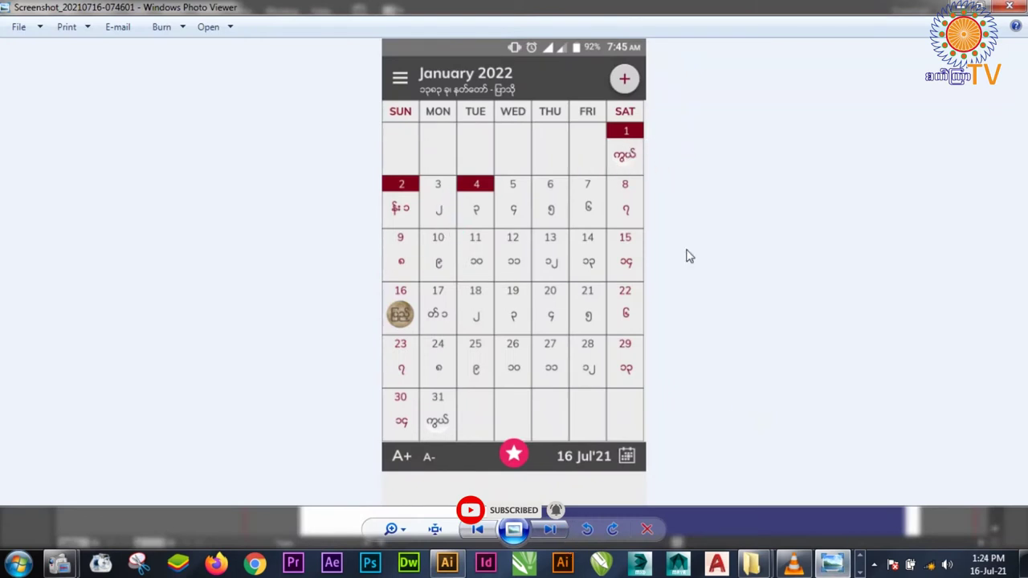
click(448, 562)
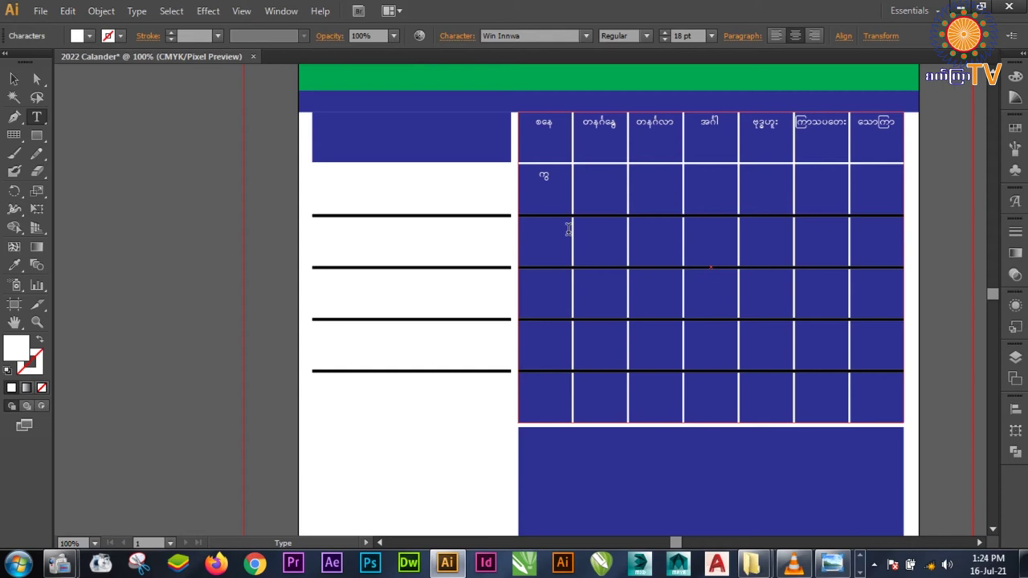
text(ယ်)
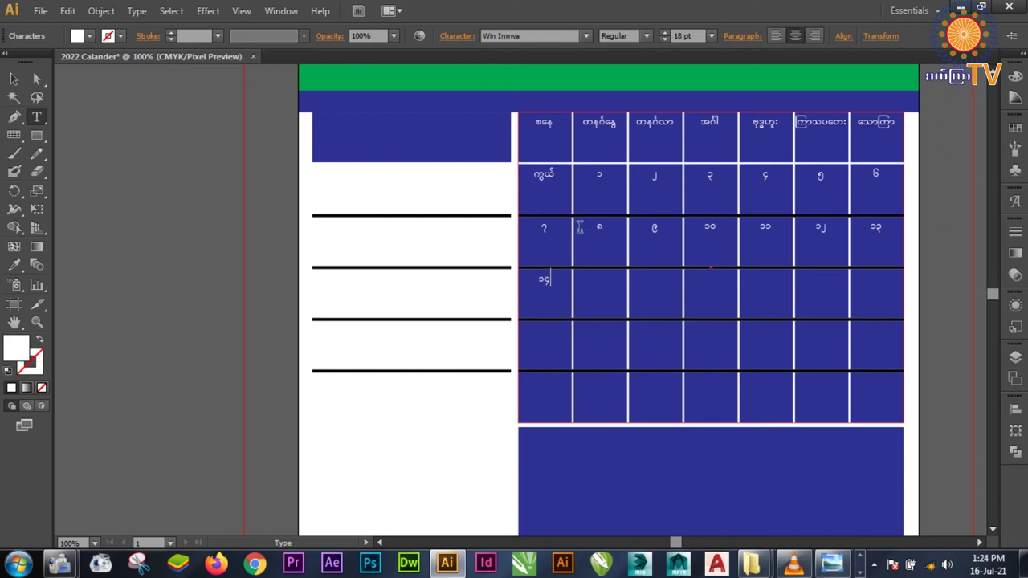
click(829, 562)
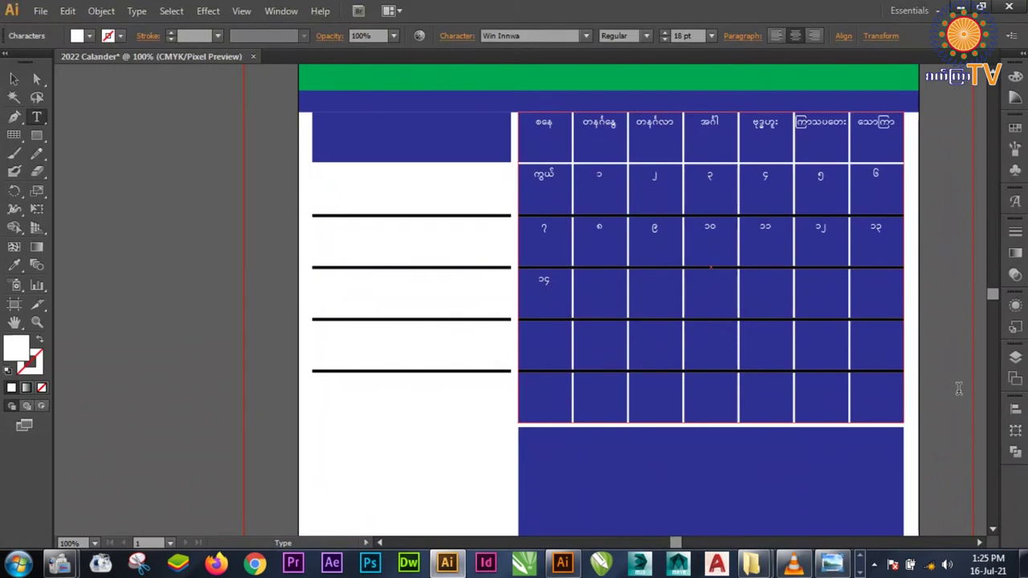
click(1015, 357)
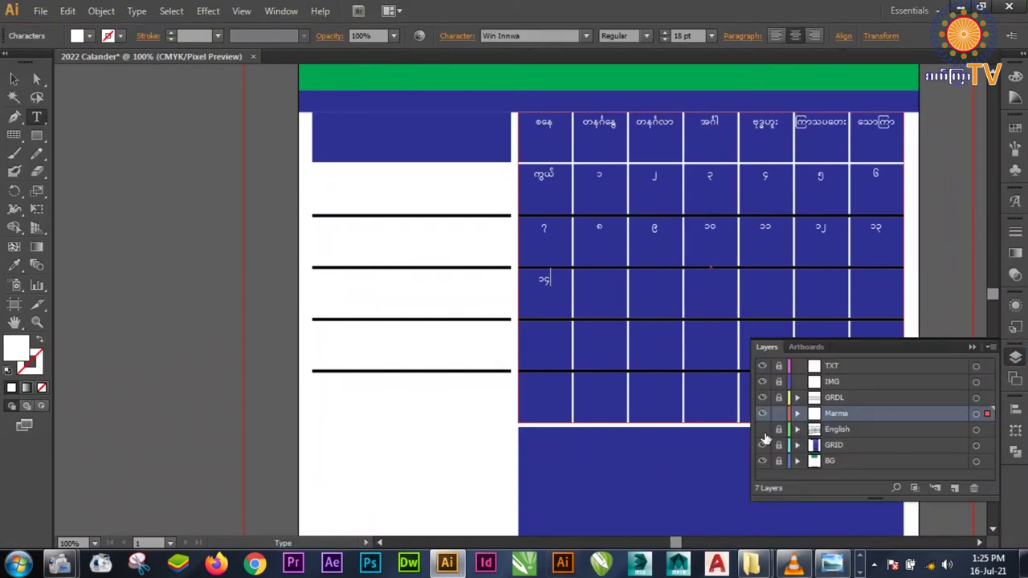
- Show the English layer again and enter the remaining lunar-day numerals from the reference calendar
click(762, 429)
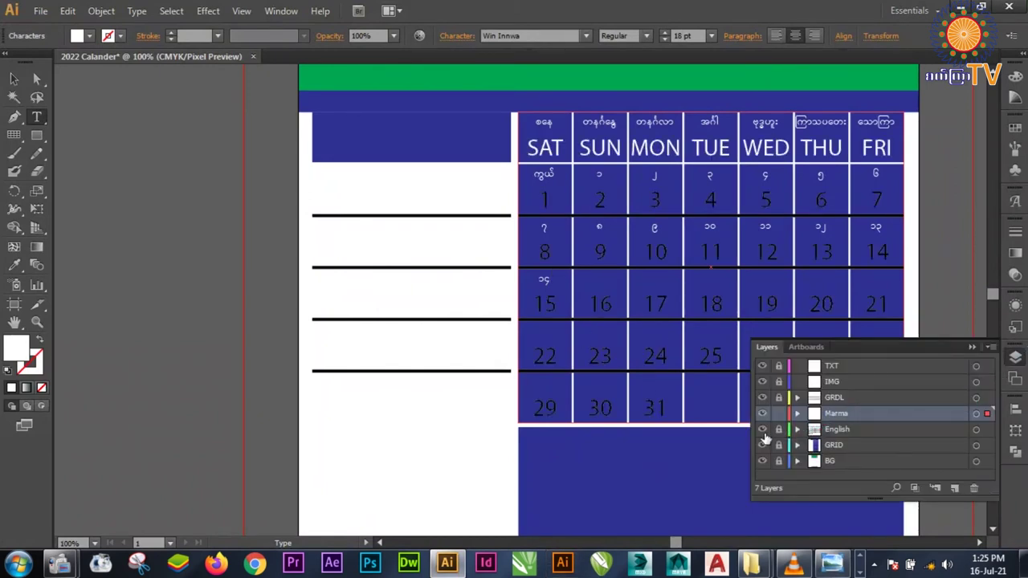
click(972, 347)
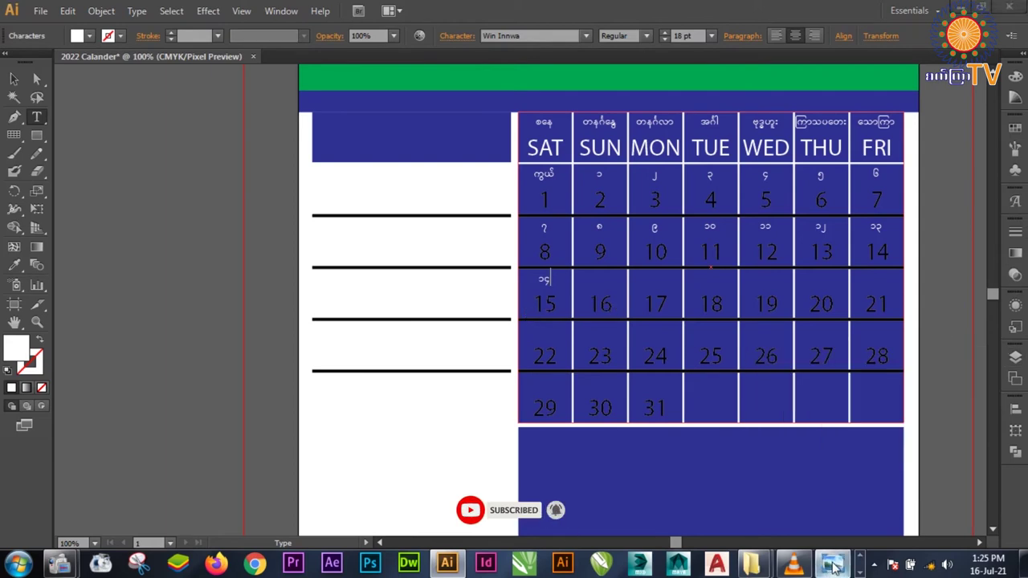
click(832, 565)
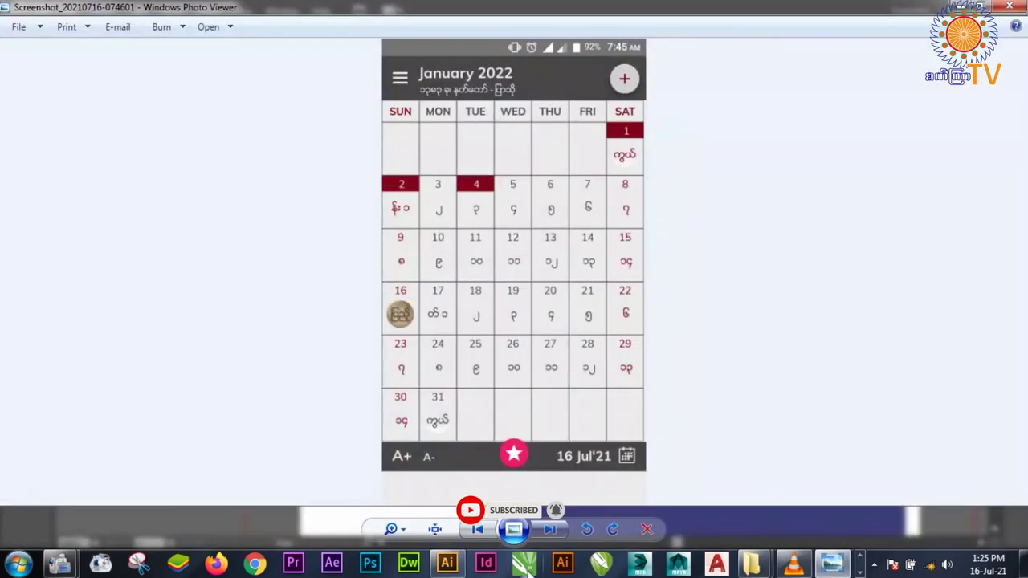
click(447, 564)
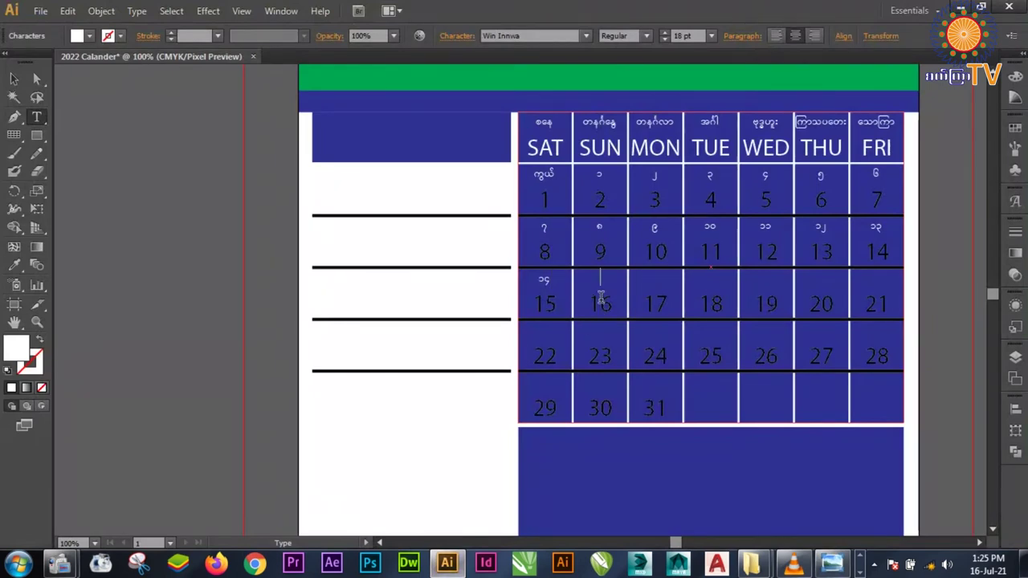
text(1)
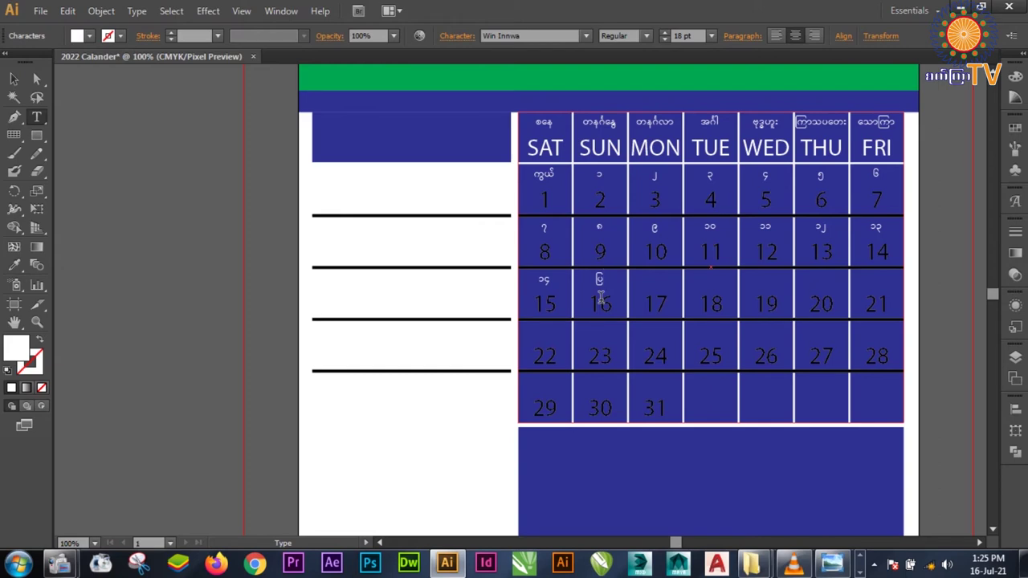
text(6)
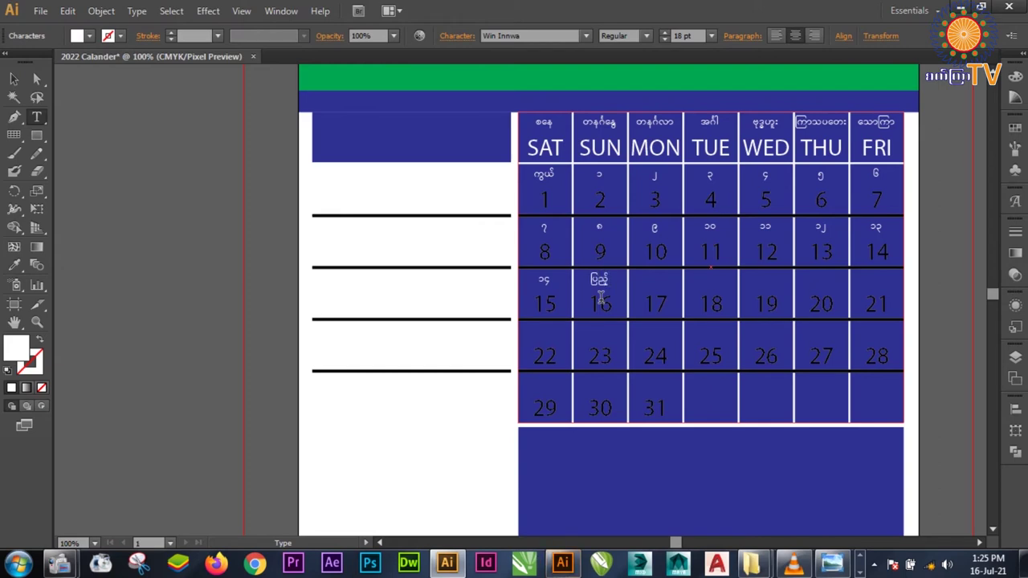
text(1)
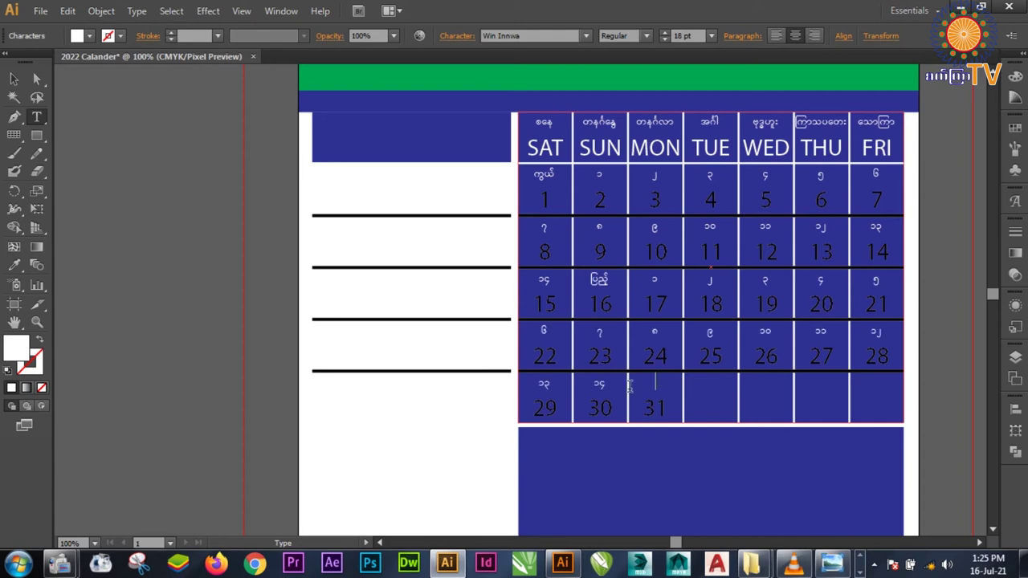
- Add the asat character to the new-moon label above 31 in the MON column
click(658, 389)
click(657, 389)
text(f)
click(1015, 357)
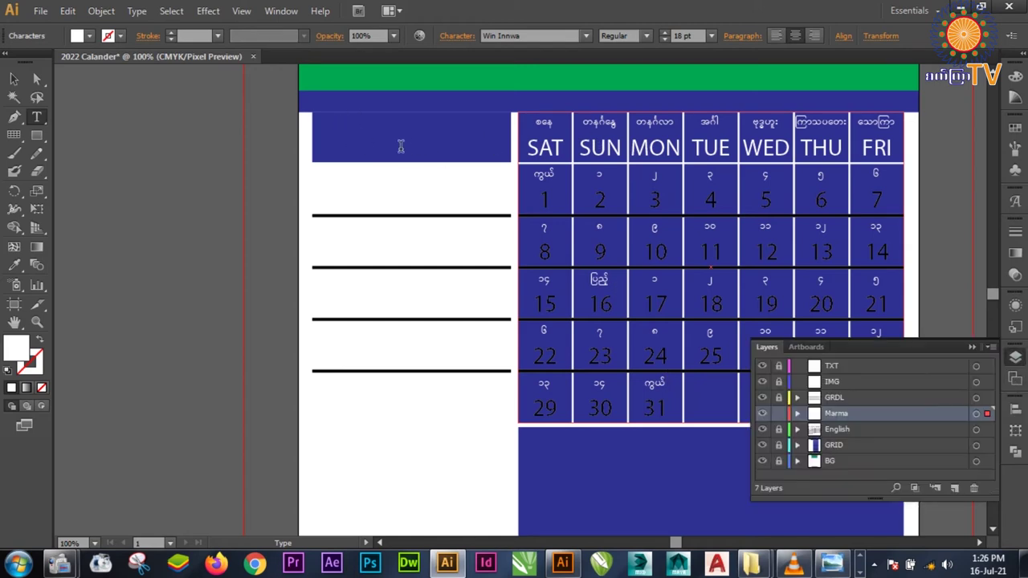
- Lock the Marma layer and unlock the TXT layer
click(779, 413)
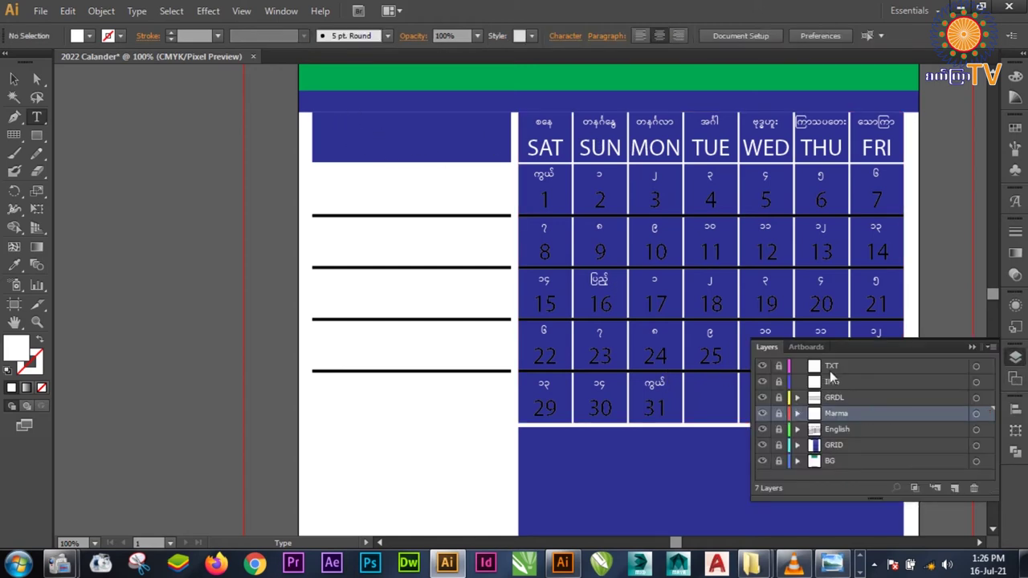
click(833, 367)
click(778, 366)
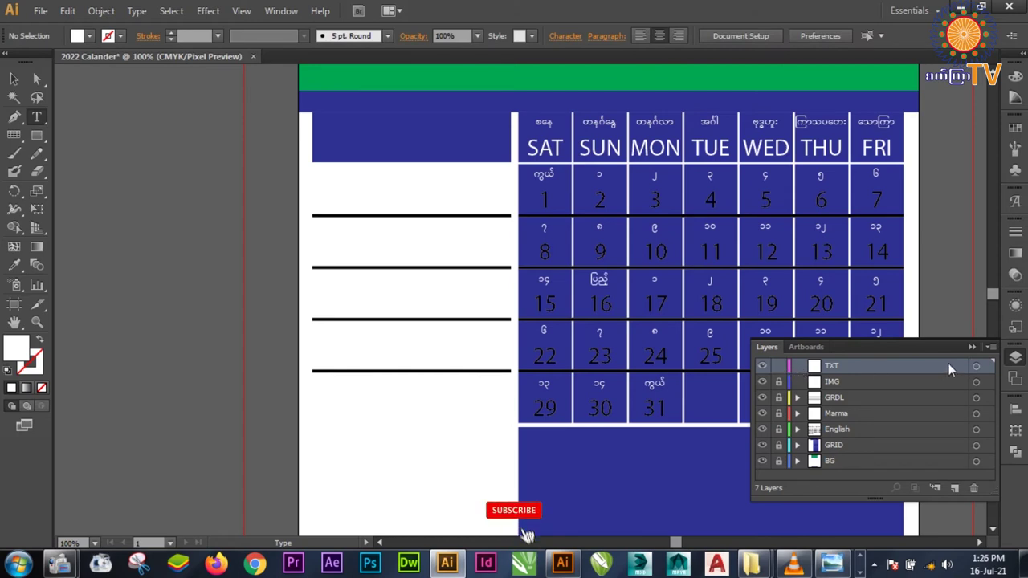
click(971, 349)
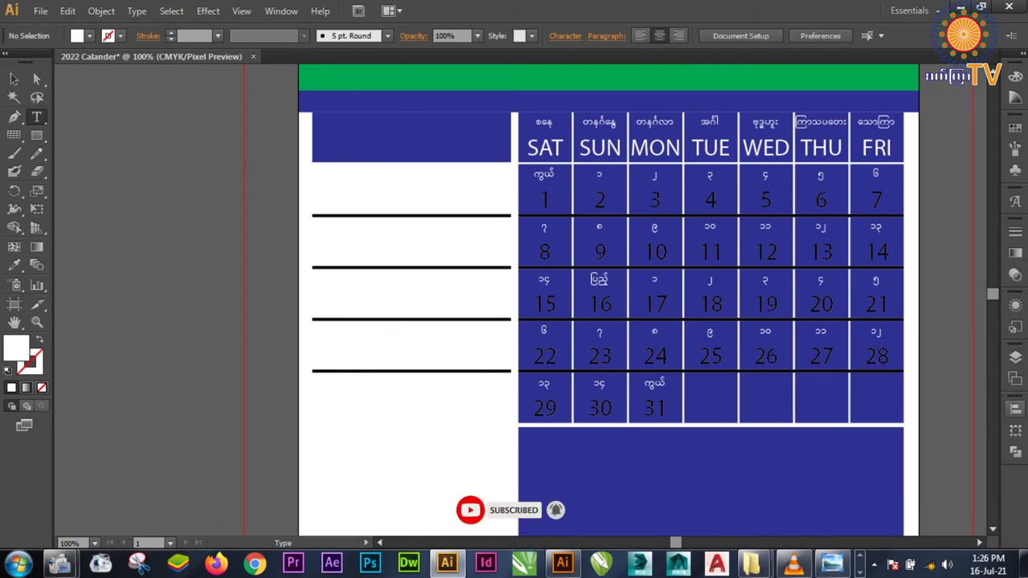
click(1016, 357)
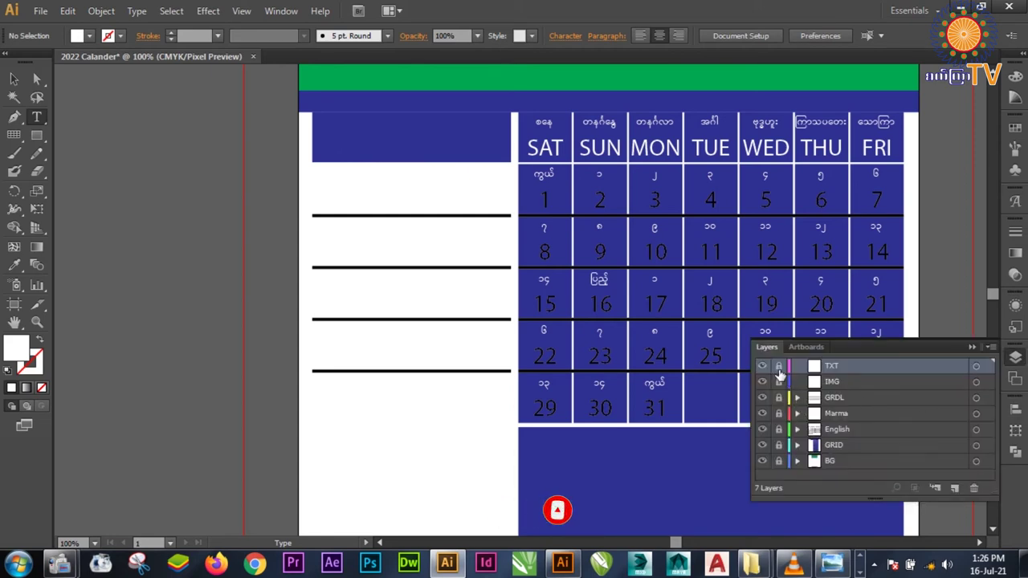
- Type a white Arial 'January -' heading in the blue header box
click(469, 113)
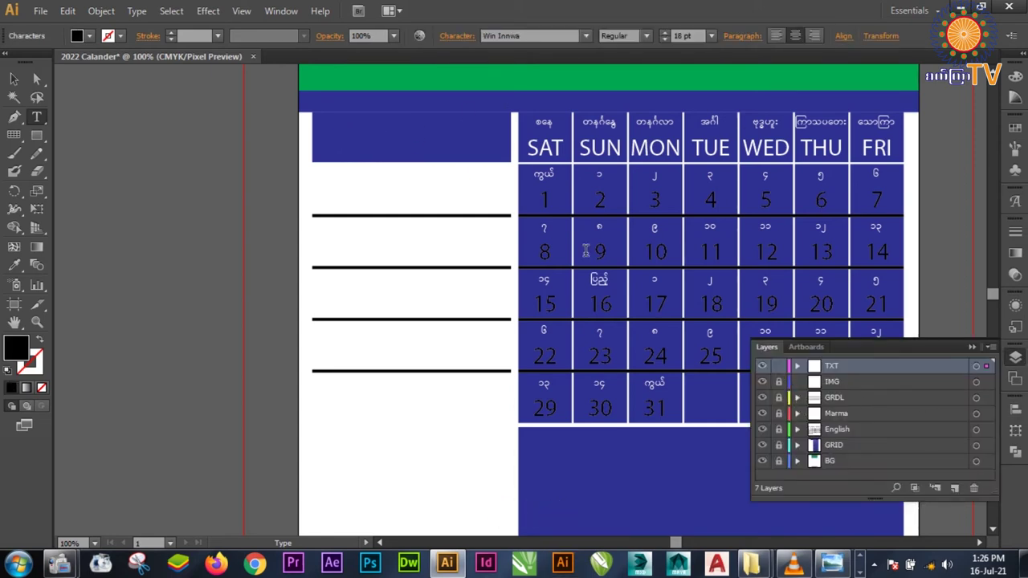
click(518, 37)
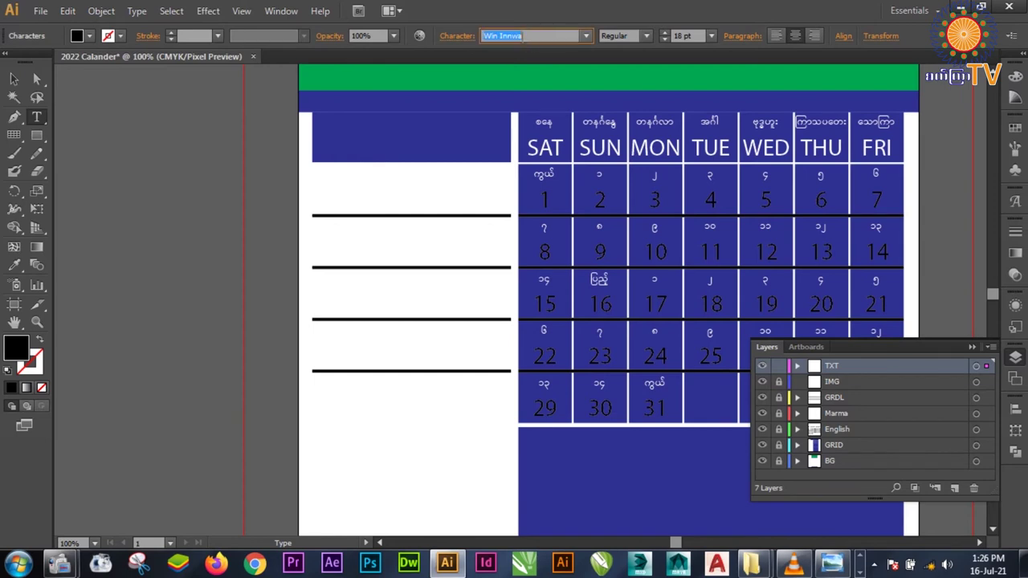
text(Arial)
key(Return)
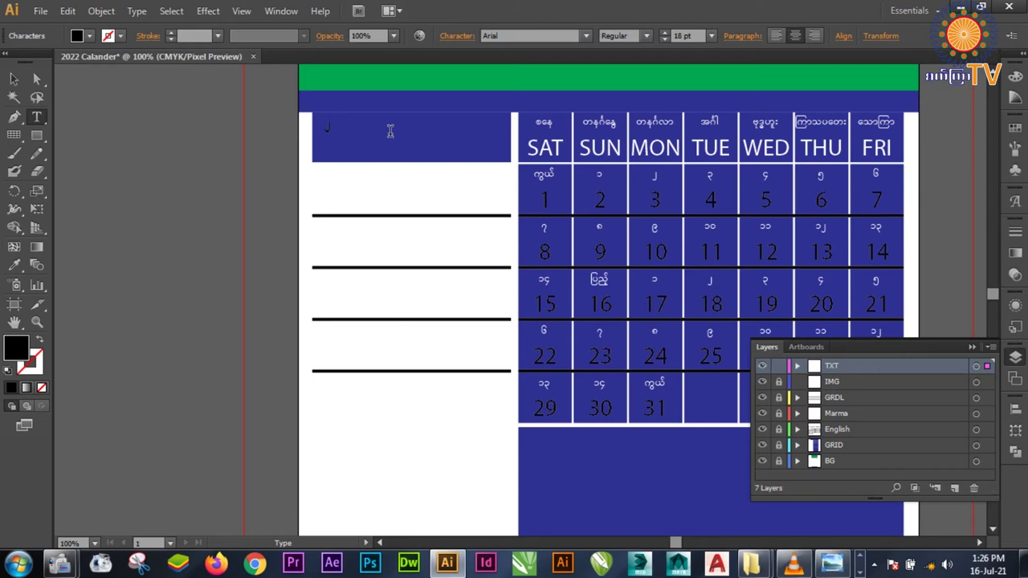
text(January)
drag(366, 129, 304, 129)
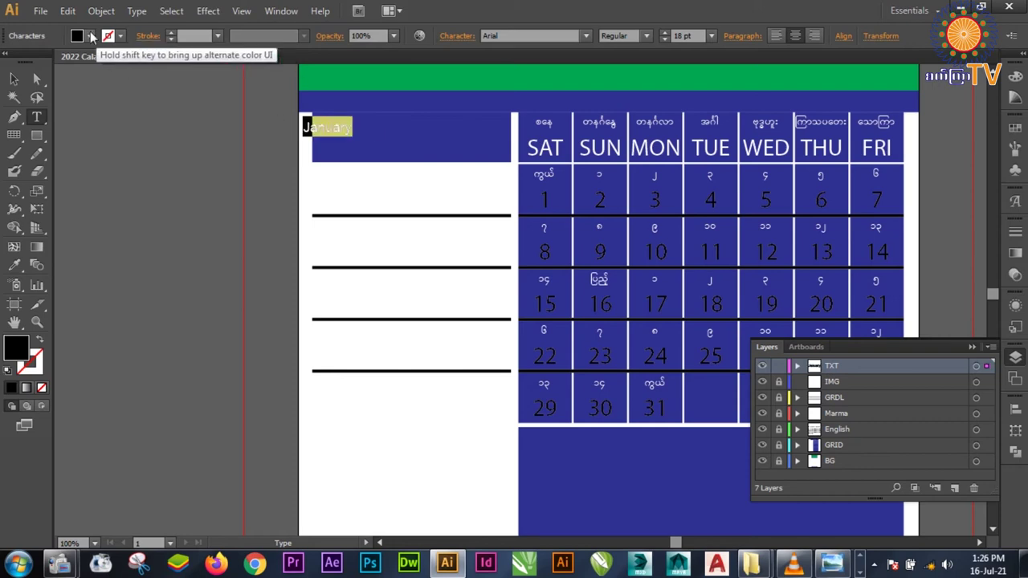
click(89, 35)
click(30, 62)
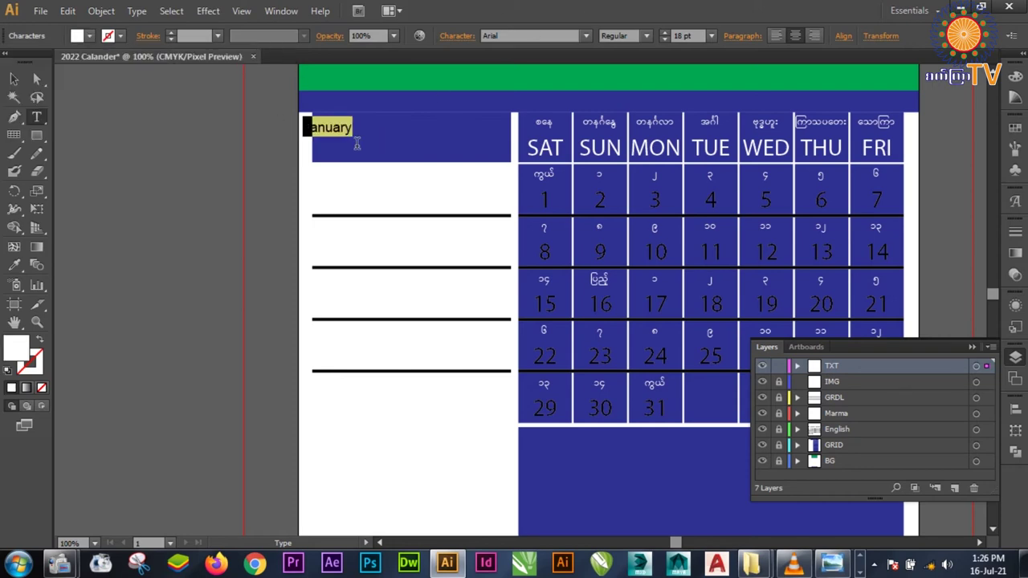
click(388, 125)
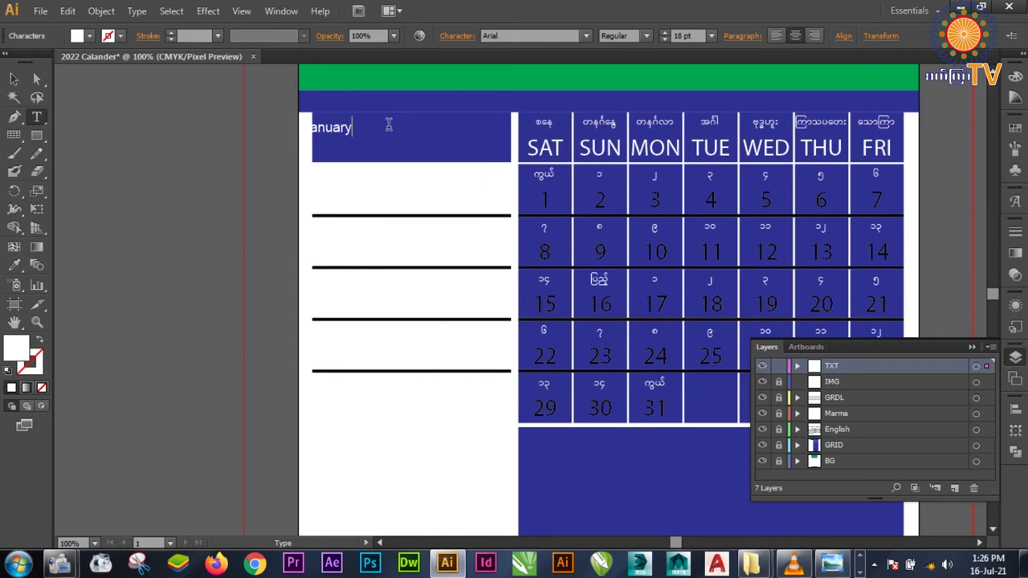
text(-)
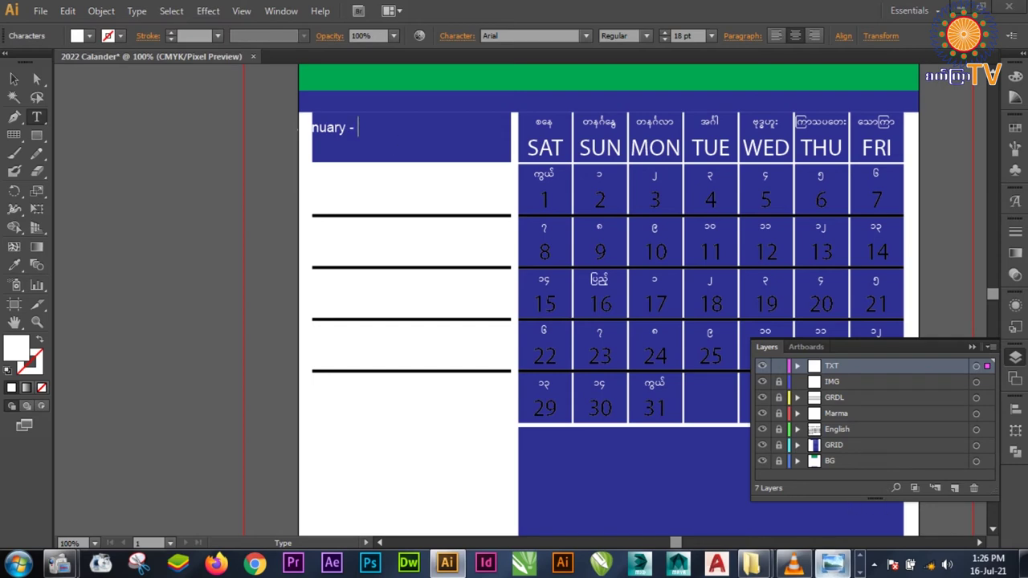
- Check the reference calendar and remove the stray characters typed after the dash
click(832, 563)
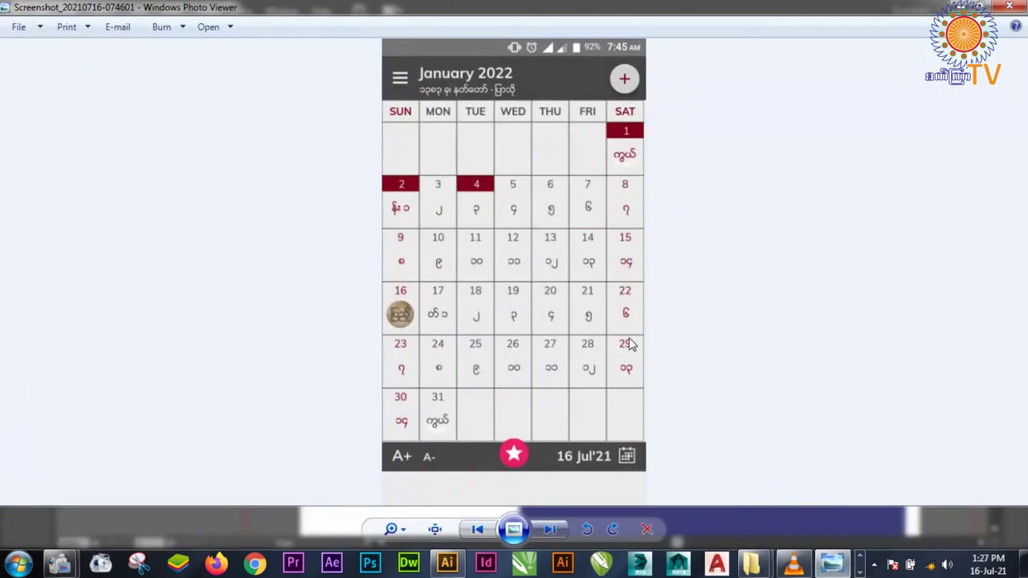
click(447, 562)
text(ewf)
key(BackSpace)
key(BackSpace)
key(BackSpace)
click(515, 35)
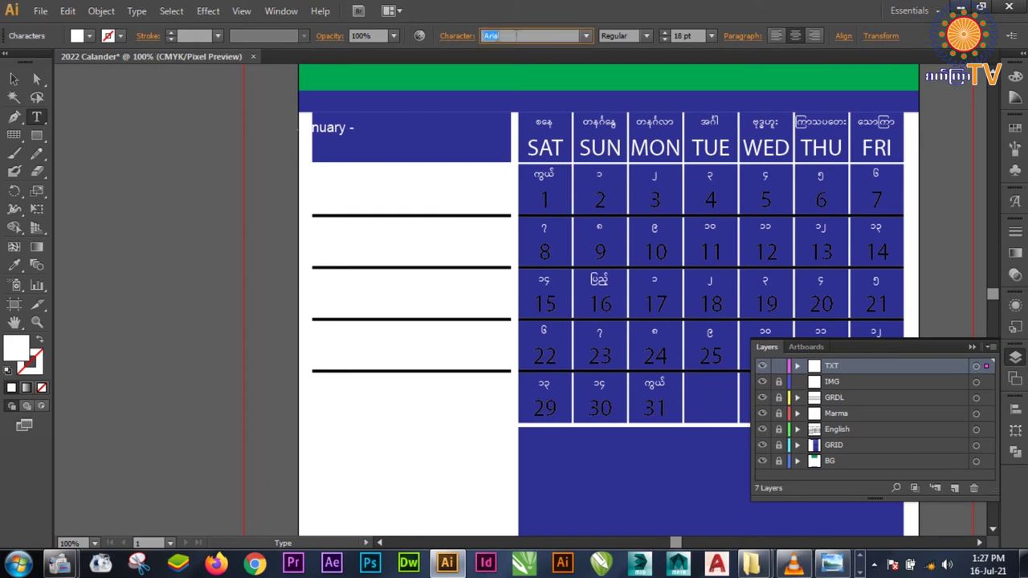
- Type the Myanmar month names 'aefeawmf-jymo' in Win Innwa after 'January -'
text(Win Innwa)
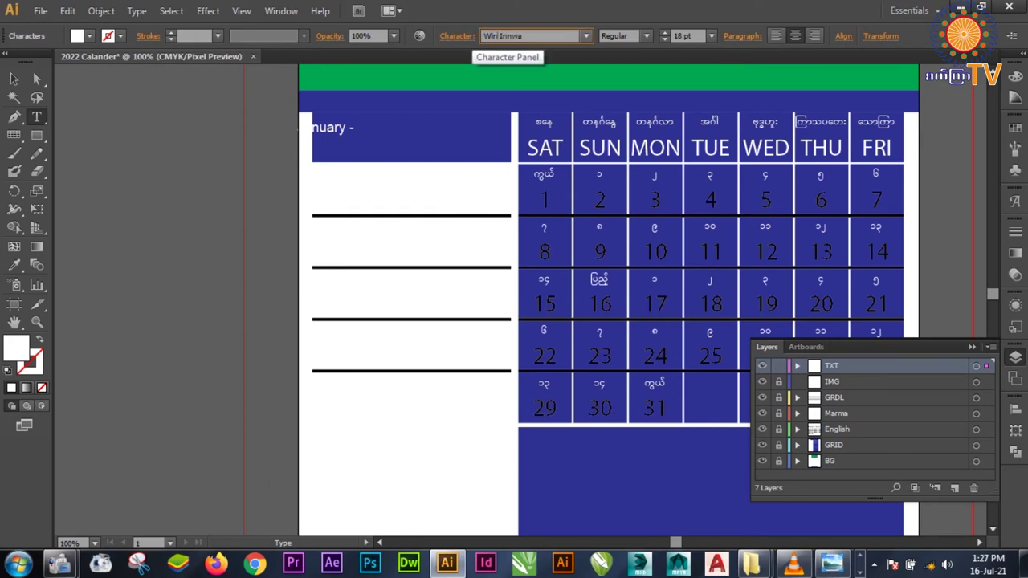
key(Return)
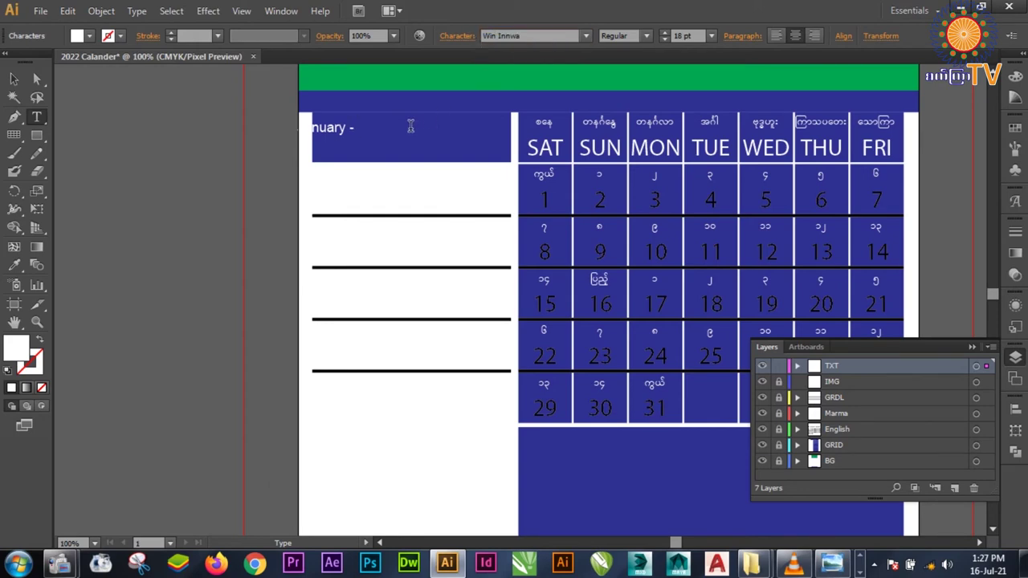
text(a)
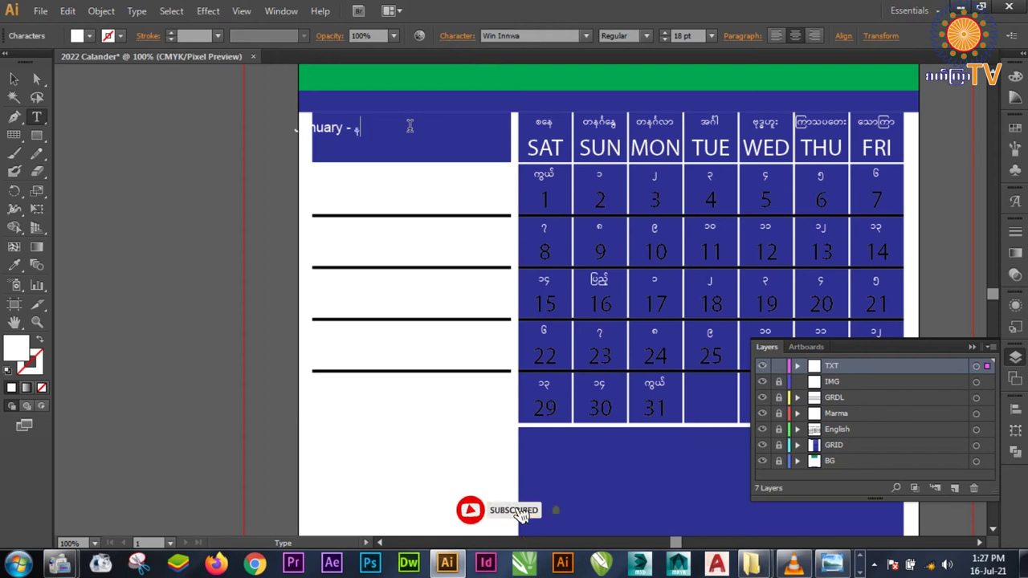
text(ef)
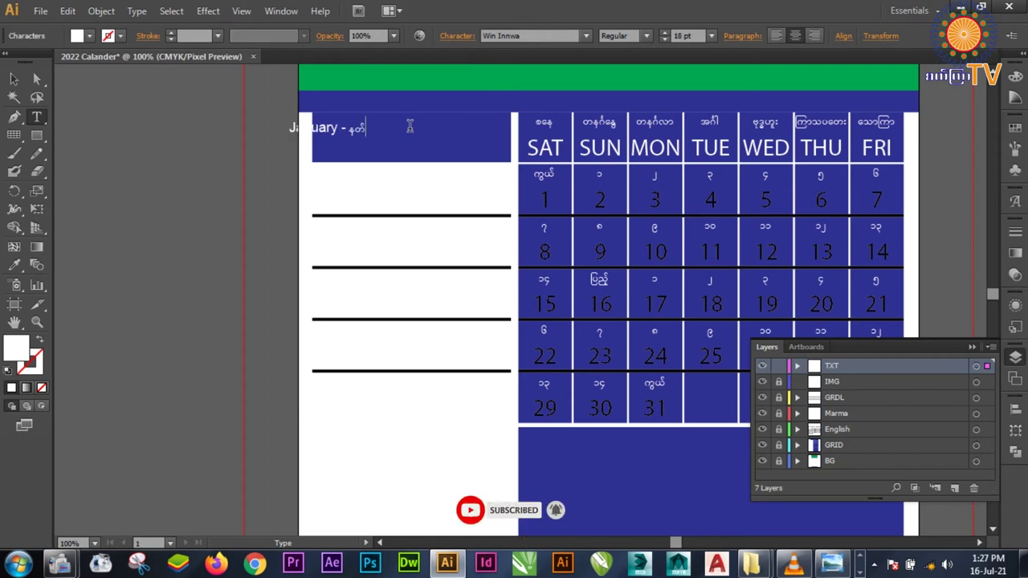
text(eaw)
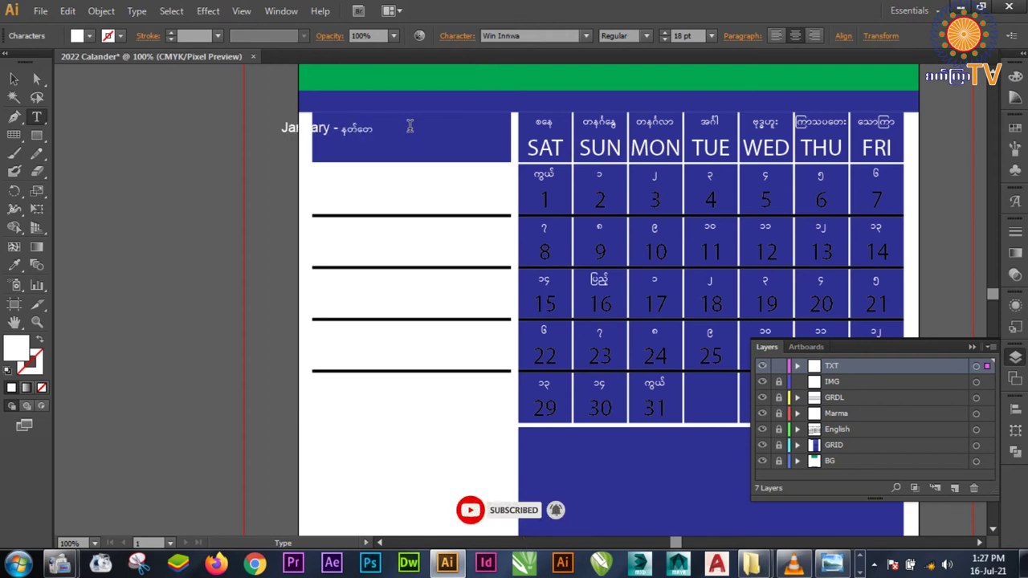
text(m)
text(f)
text(-)
text(j)
text(y)
text(m)
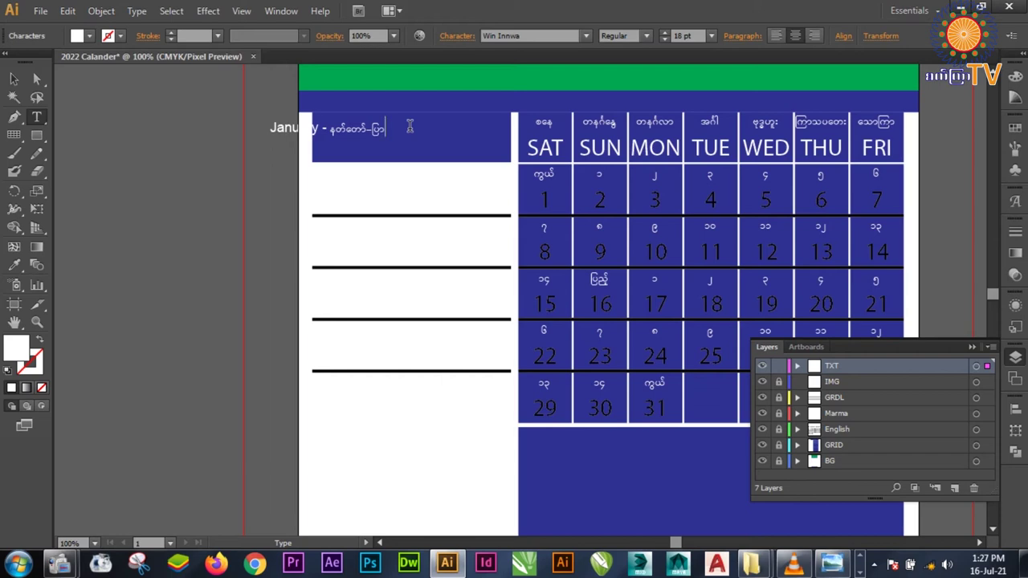
text(o)
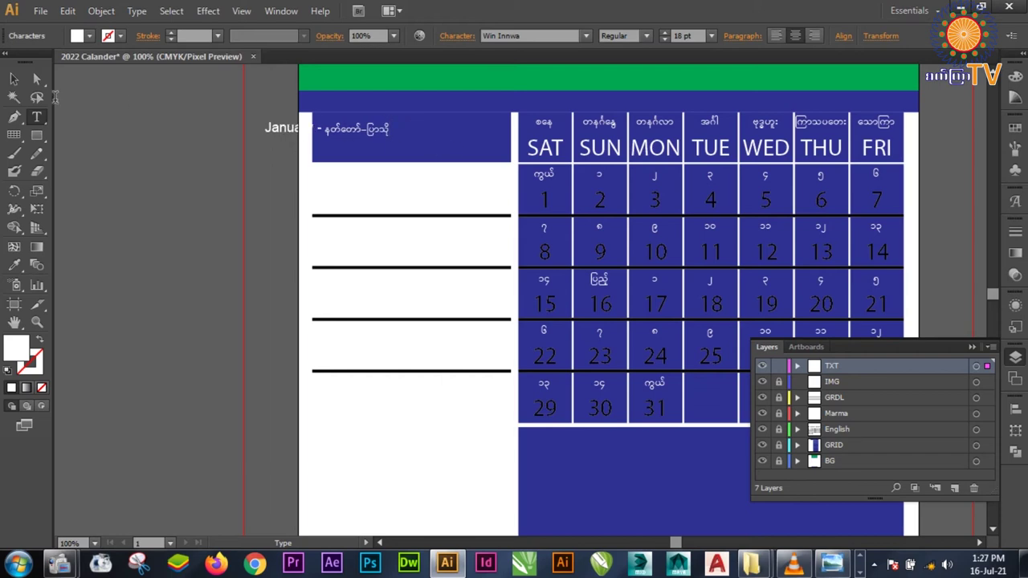
click(14, 78)
- Drag the heading into the blue header box, set it to 28 pt, and nudge it right
drag(311, 131, 390, 142)
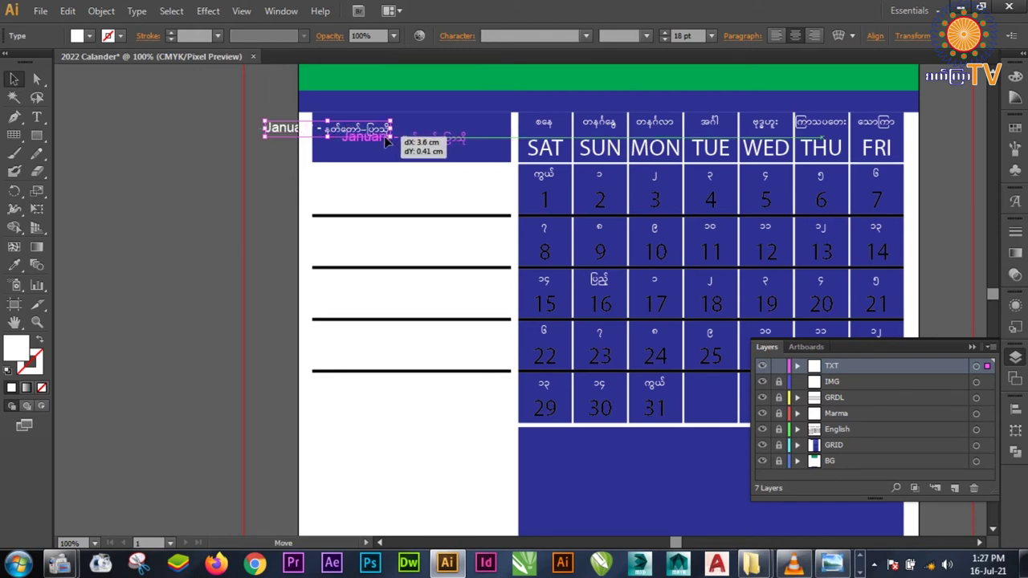
drag(389, 142, 384, 136)
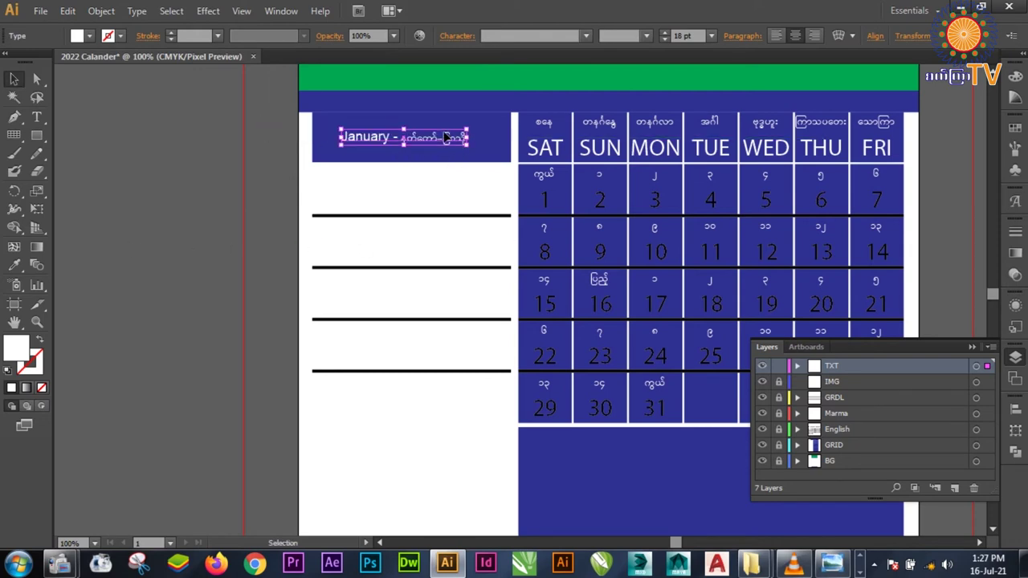
click(683, 36)
text(28)
key(Return)
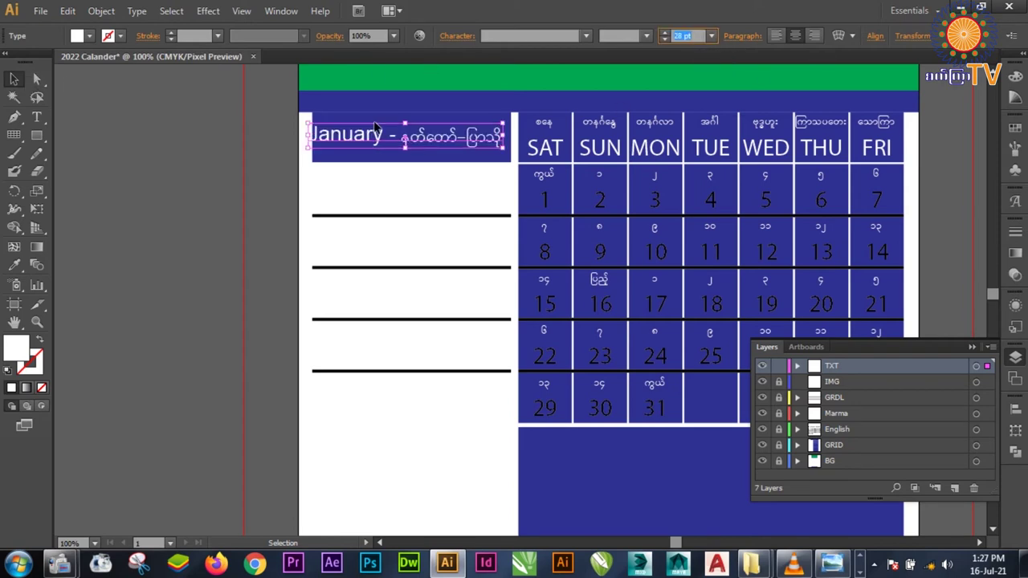
drag(363, 140, 371, 140)
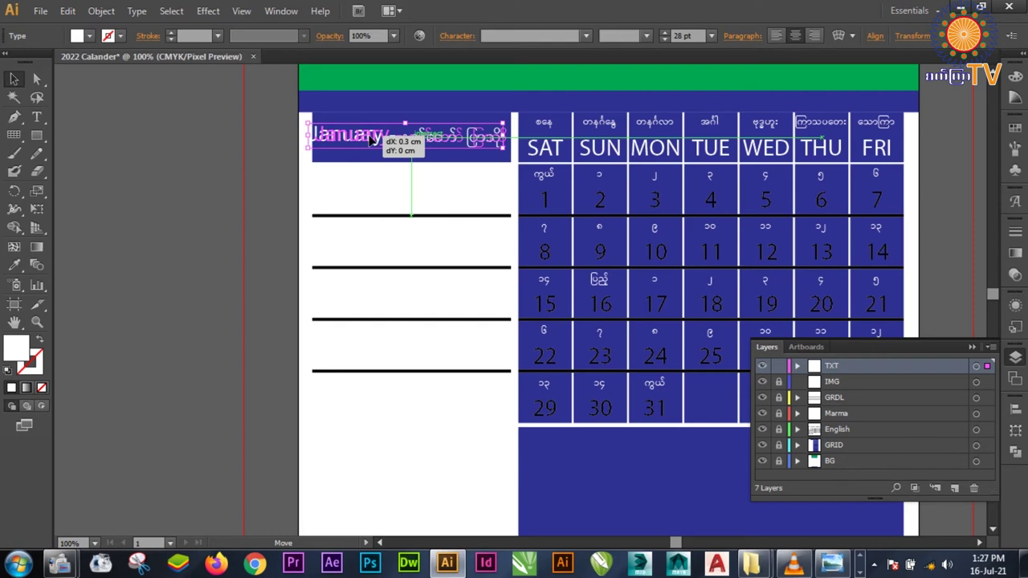
click(211, 156)
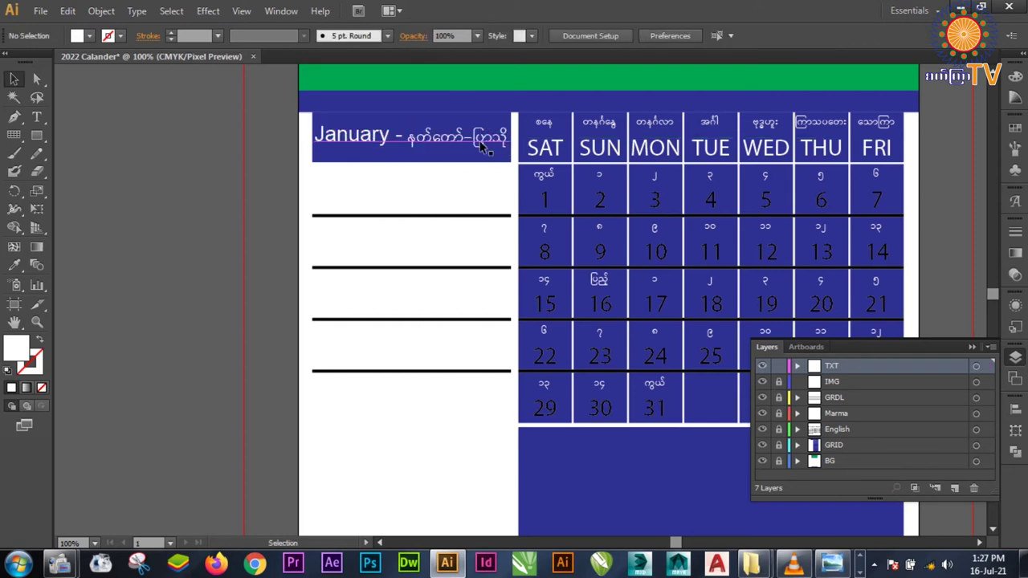
- Check the heading's placement, opening and closing the layers list
click(408, 142)
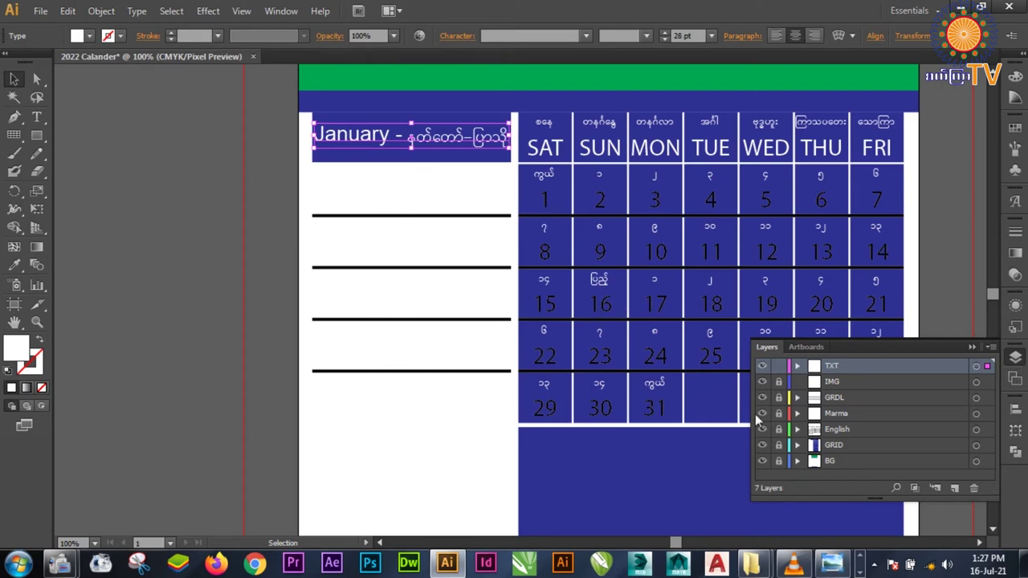
click(972, 347)
click(418, 225)
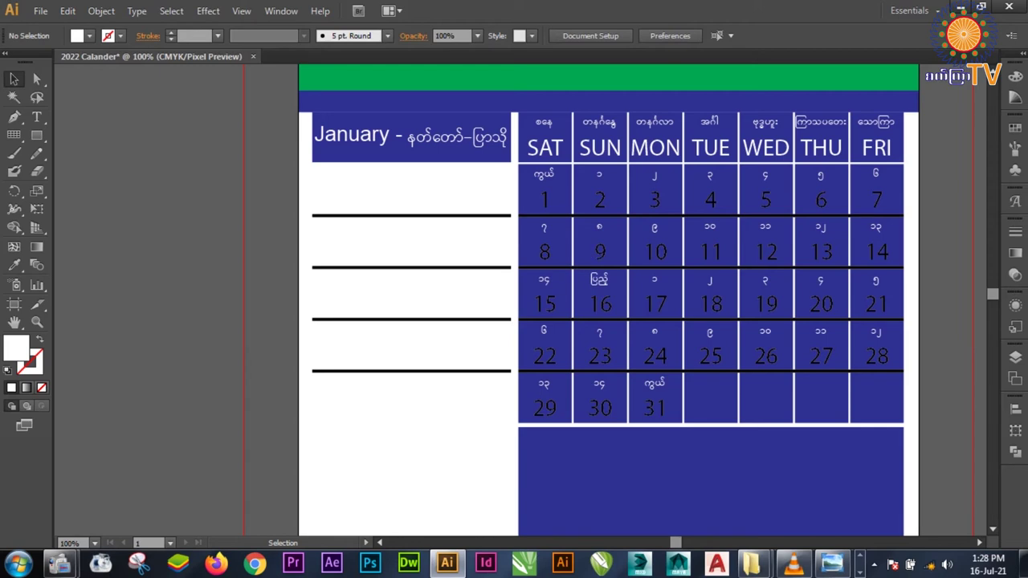
click(1015, 357)
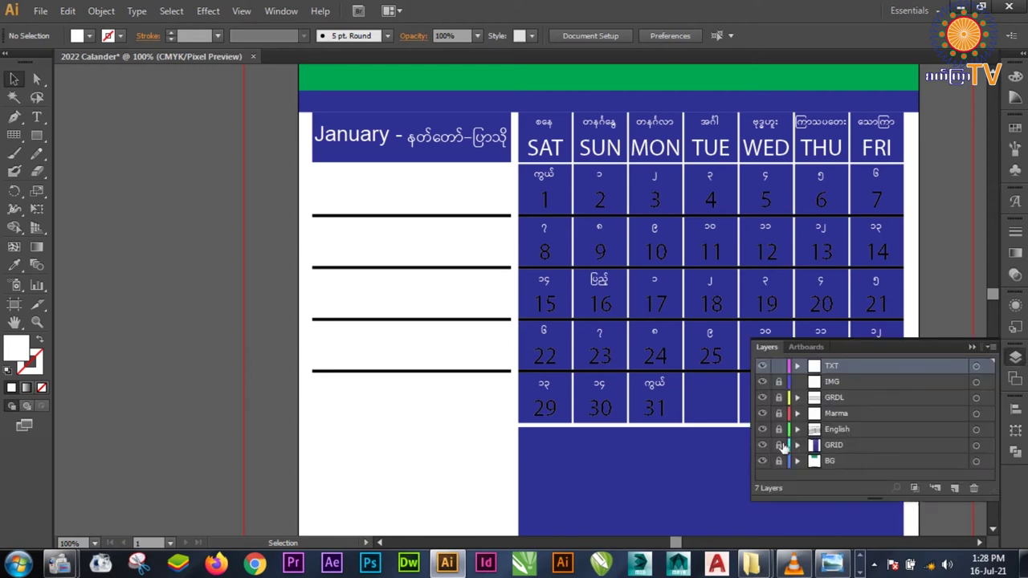
click(972, 347)
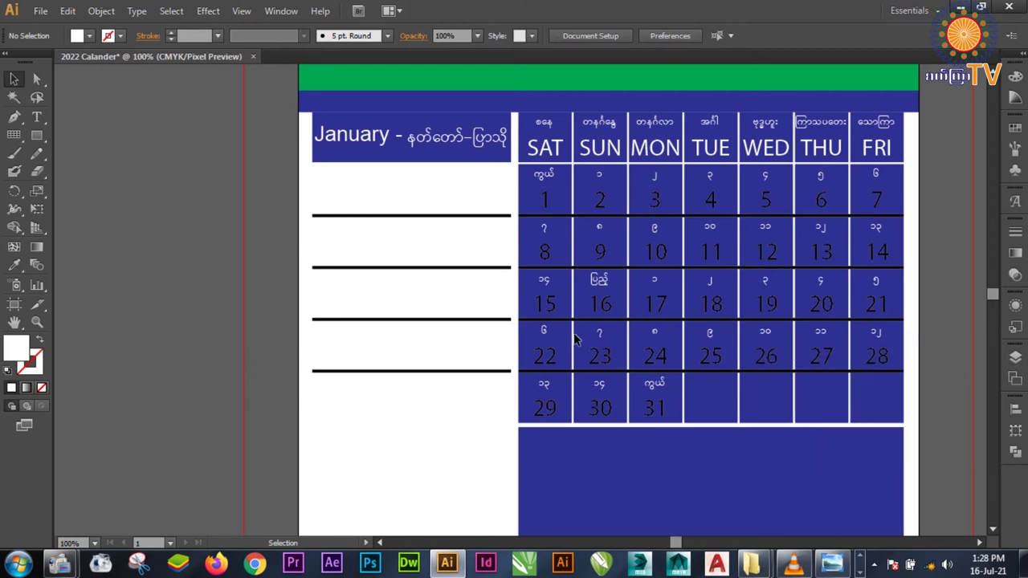
scroll(548, 341, down, 2)
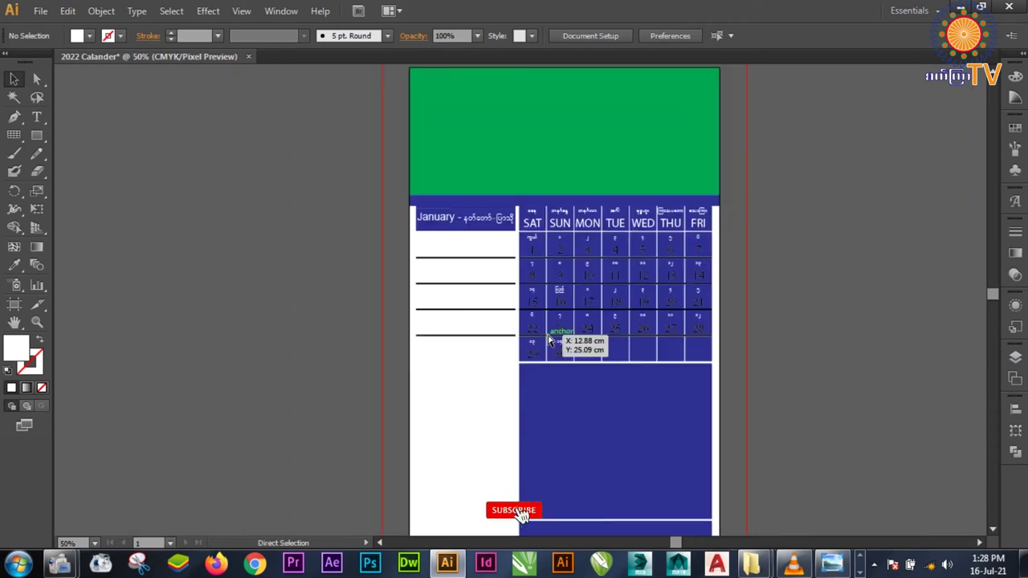
- Show the whole page and expand the GRID layer to list its paths
drag(758, 314, 715, 220)
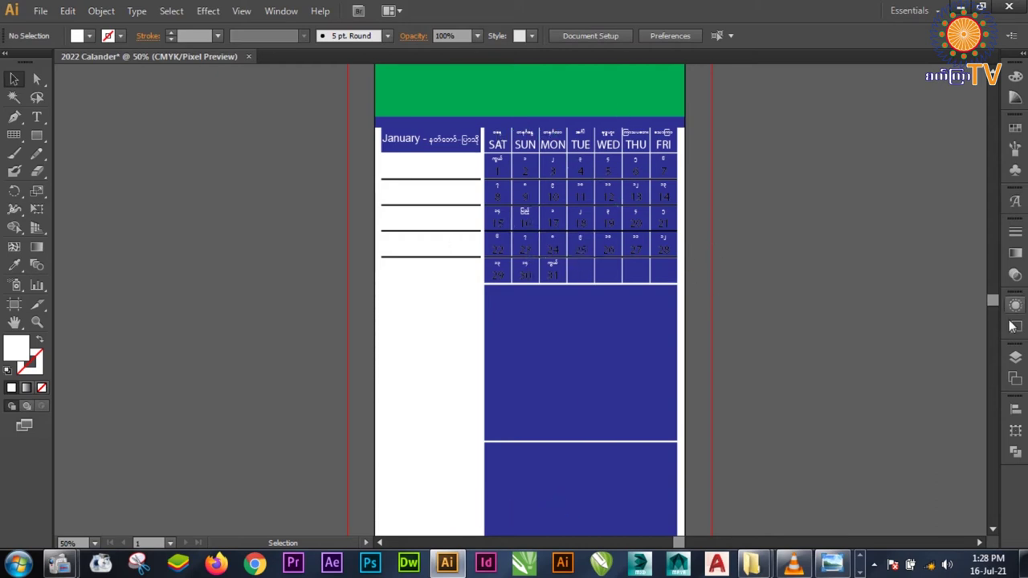
click(1015, 358)
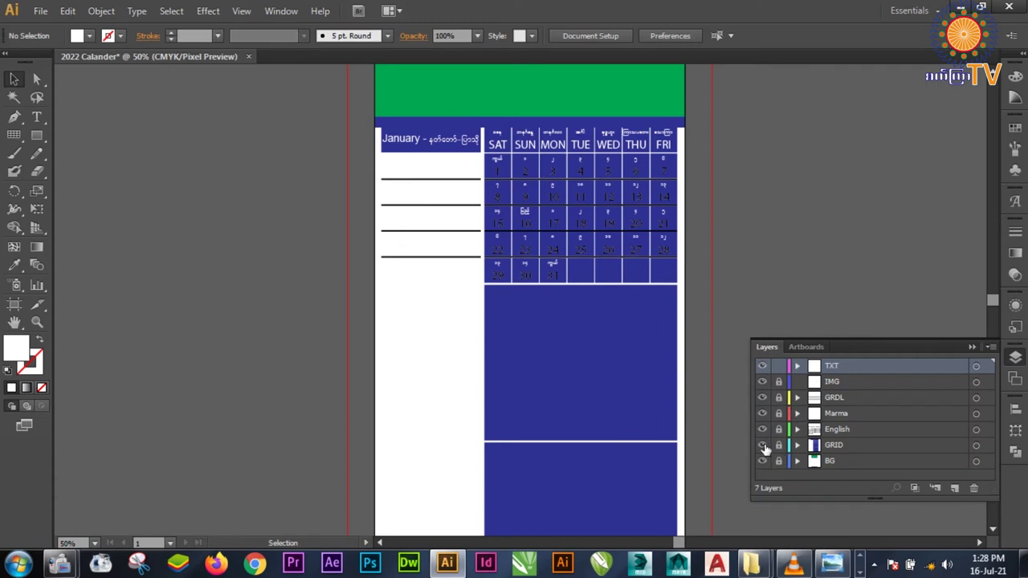
click(763, 446)
click(764, 445)
click(779, 447)
- Toggle path visibility to identify the middle and bottom blue rectangles under the grid
click(843, 442)
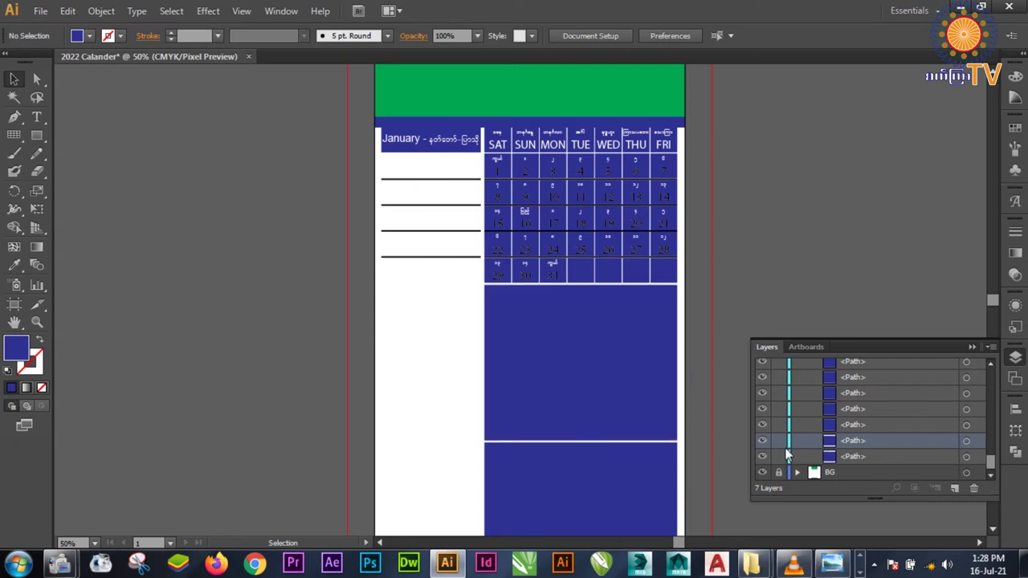
click(763, 444)
click(763, 443)
click(616, 472)
click(615, 375)
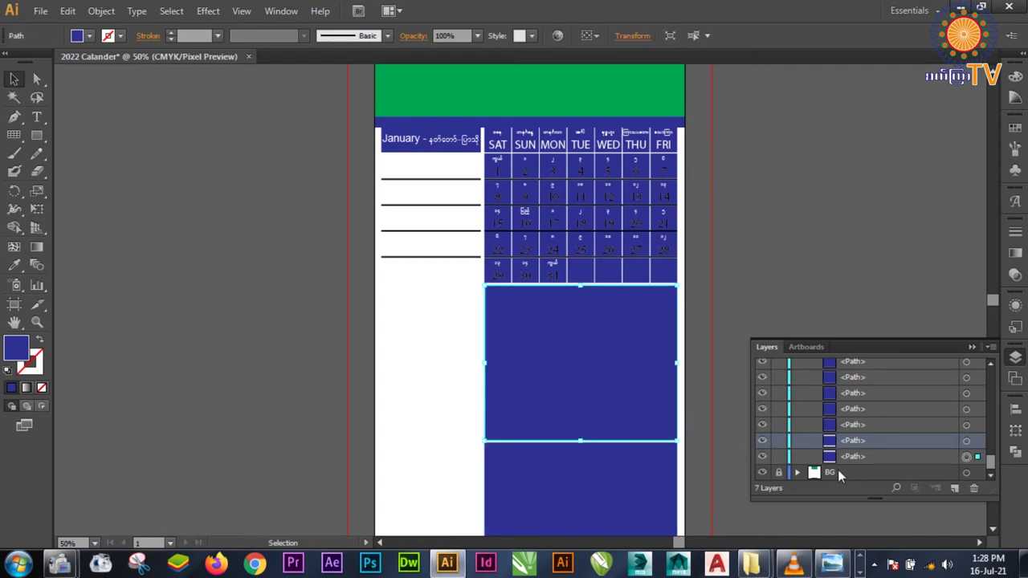
click(763, 443)
click(763, 456)
click(763, 441)
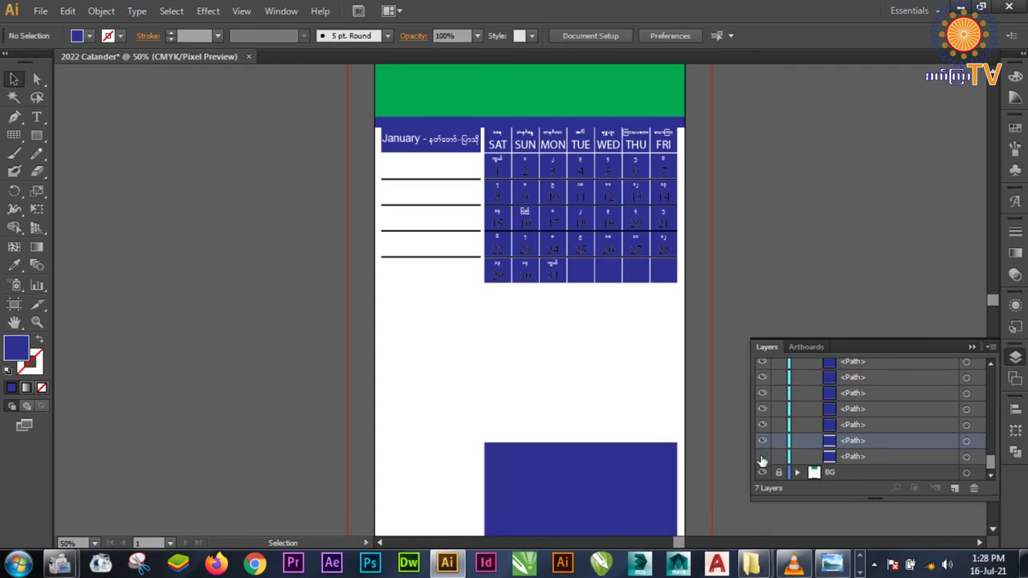
click(763, 456)
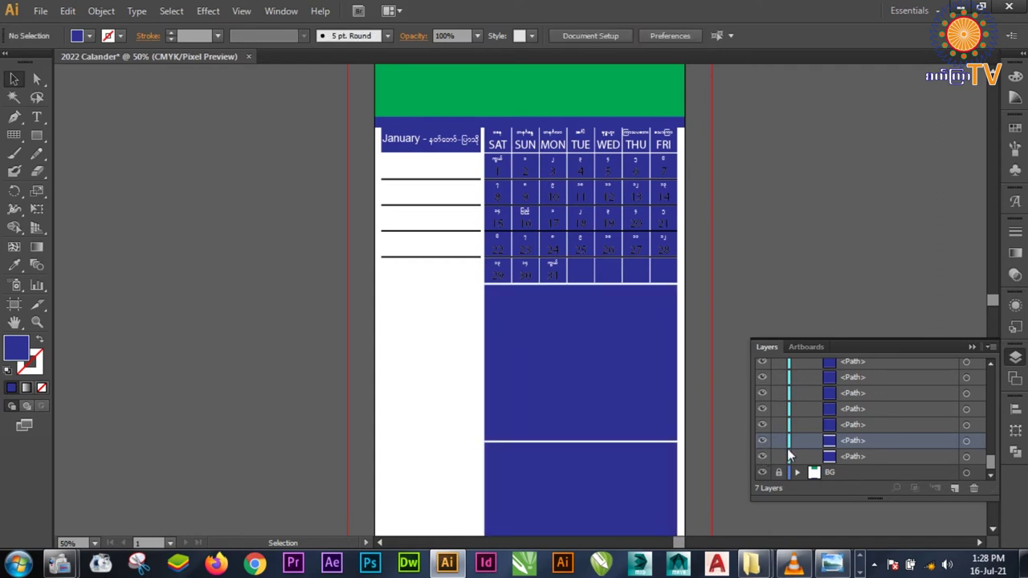
- Create a new Layer 8 and place it below the GRID layer
click(955, 488)
scroll(847, 422, down, 3)
scroll(850, 445, down, 1)
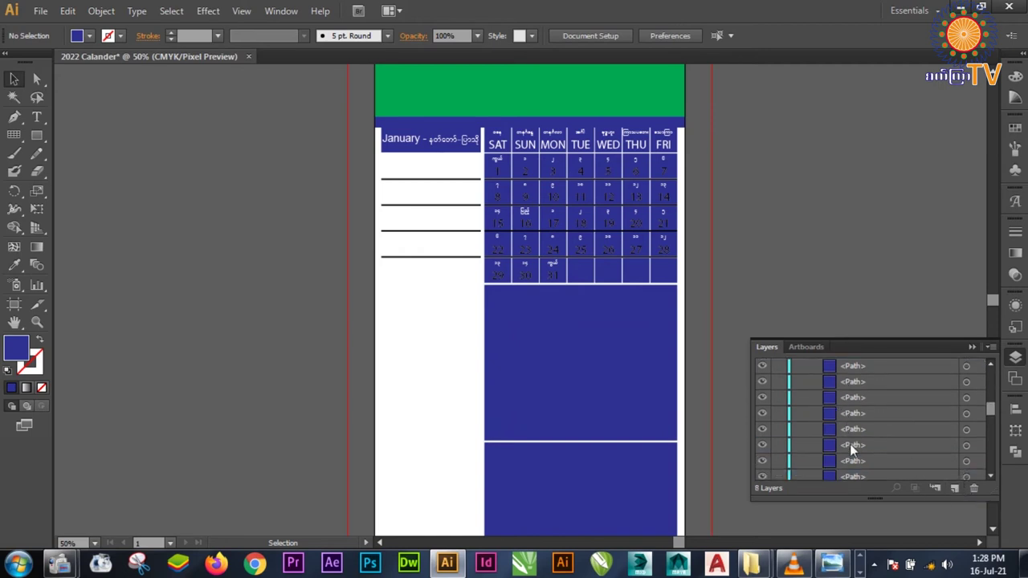
scroll(850, 445, up, 5)
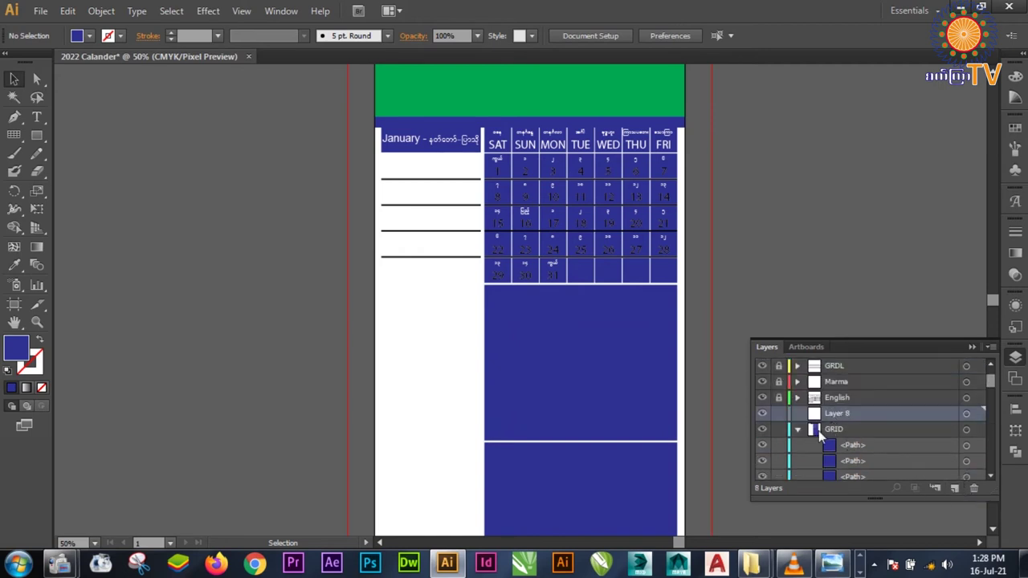
click(798, 429)
drag(852, 437, 871, 453)
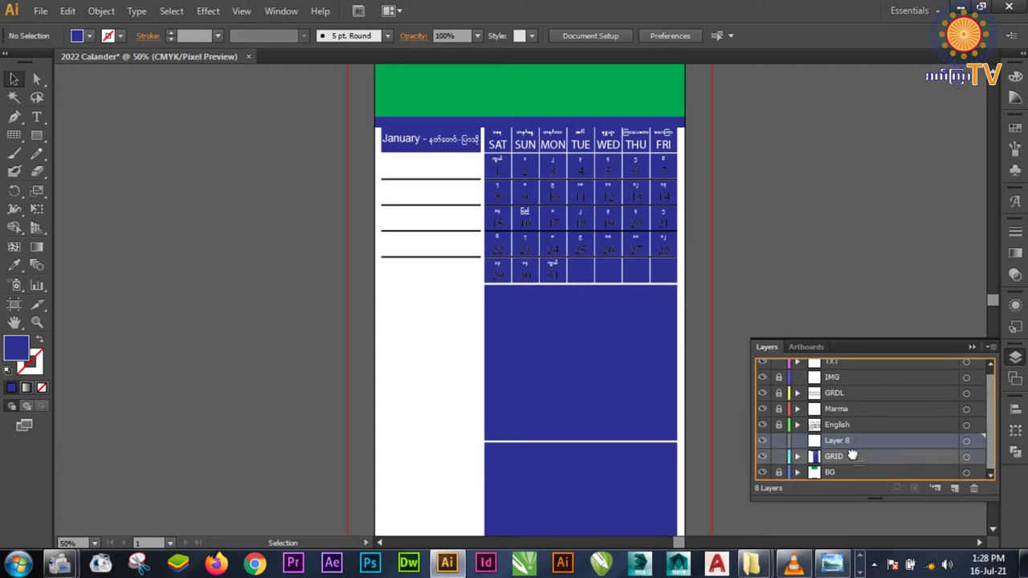
- Move the two large blue rectangle paths into Layer 8 and lock it
click(797, 441)
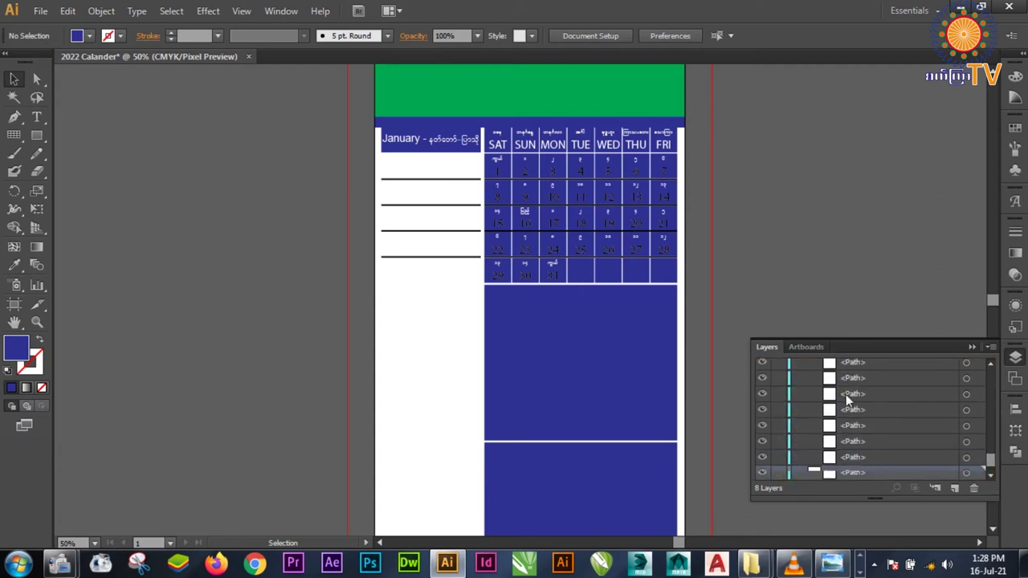
click(840, 426)
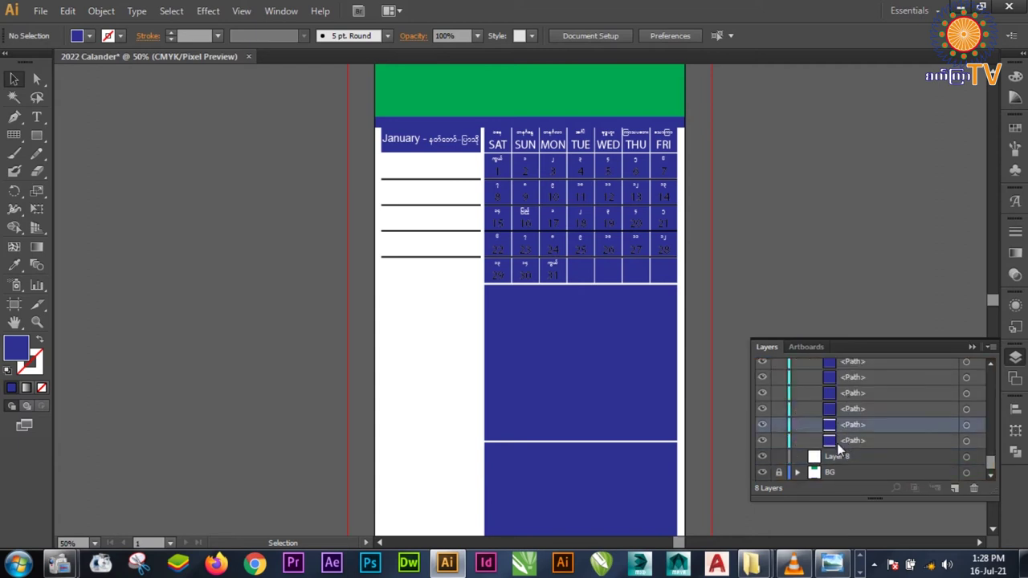
shift+click(837, 441)
drag(842, 430, 839, 458)
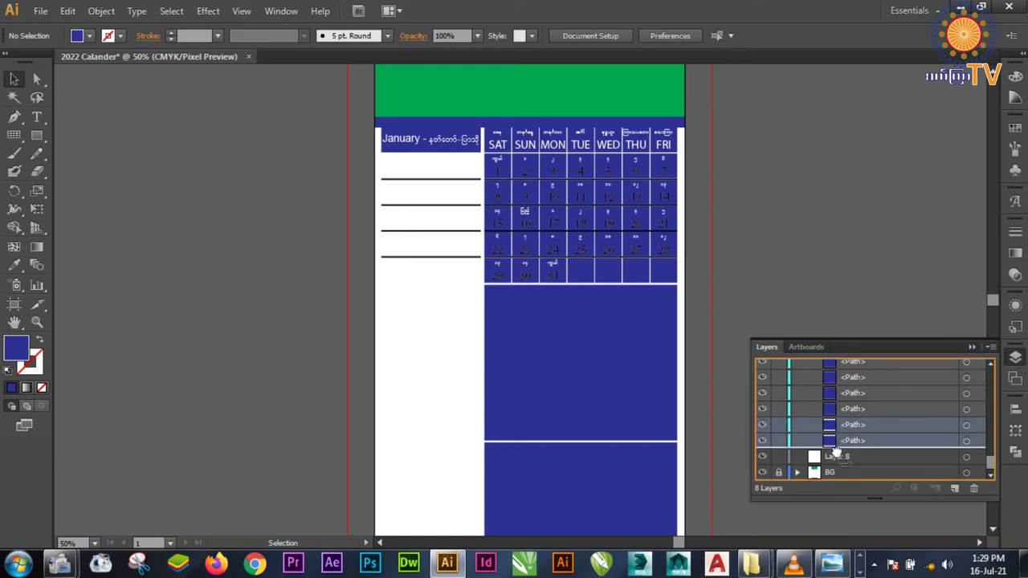
click(779, 456)
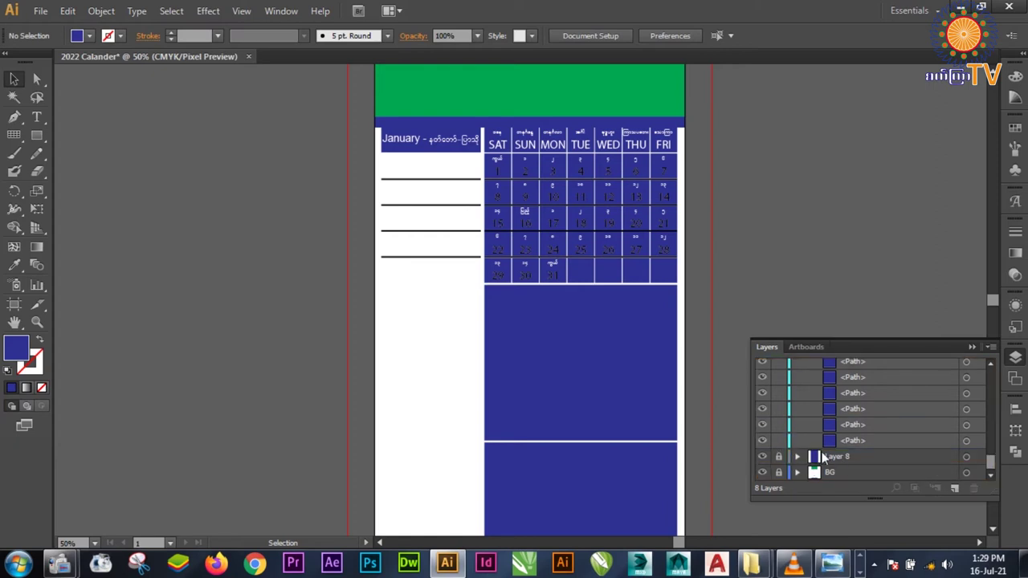
drag(992, 455, 992, 378)
scroll(821, 469, up, 2)
click(796, 446)
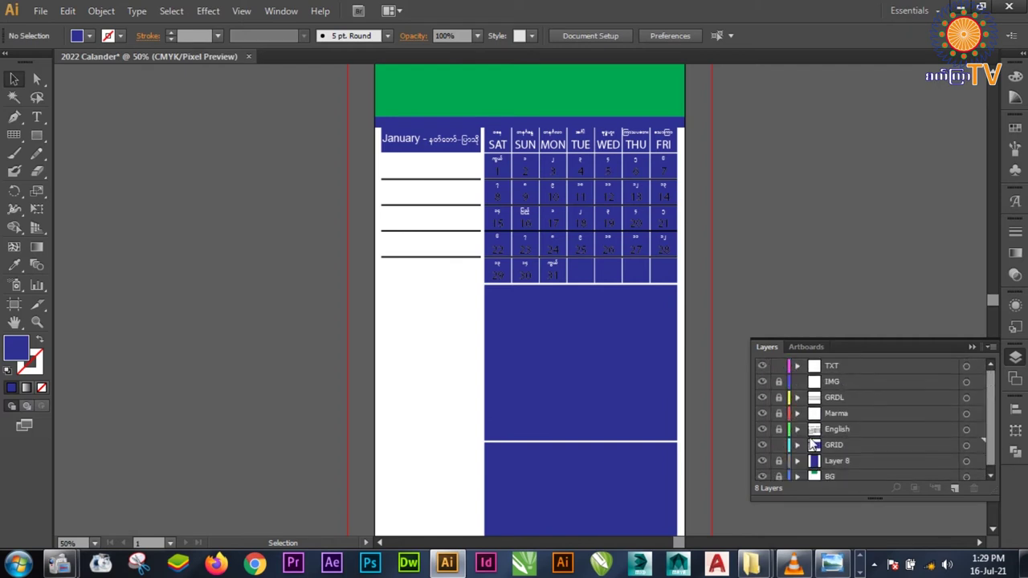
- Box-select the blue grid cells, test-delete them, and undo the deletion
click(779, 461)
click(763, 446)
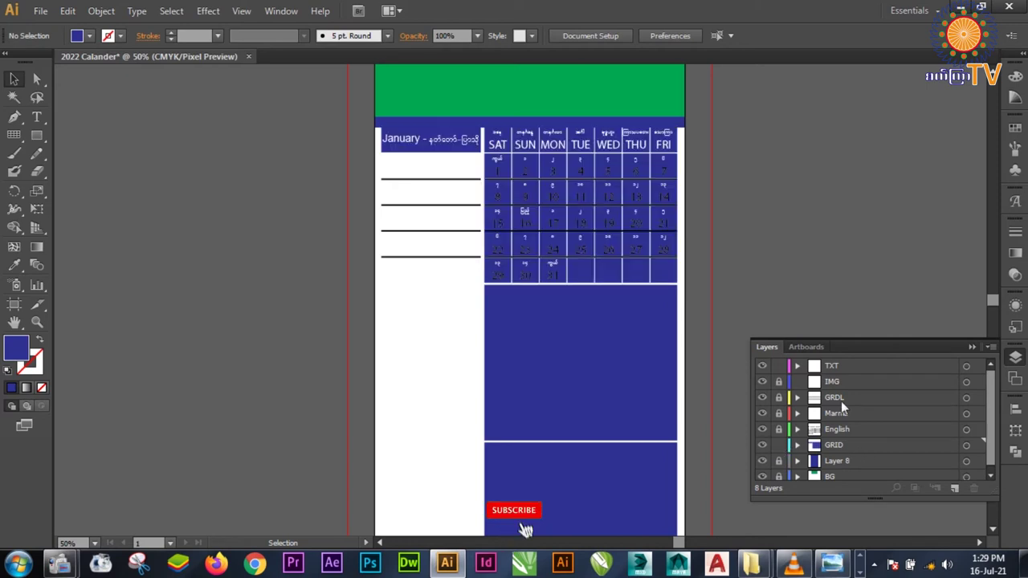
click(664, 278)
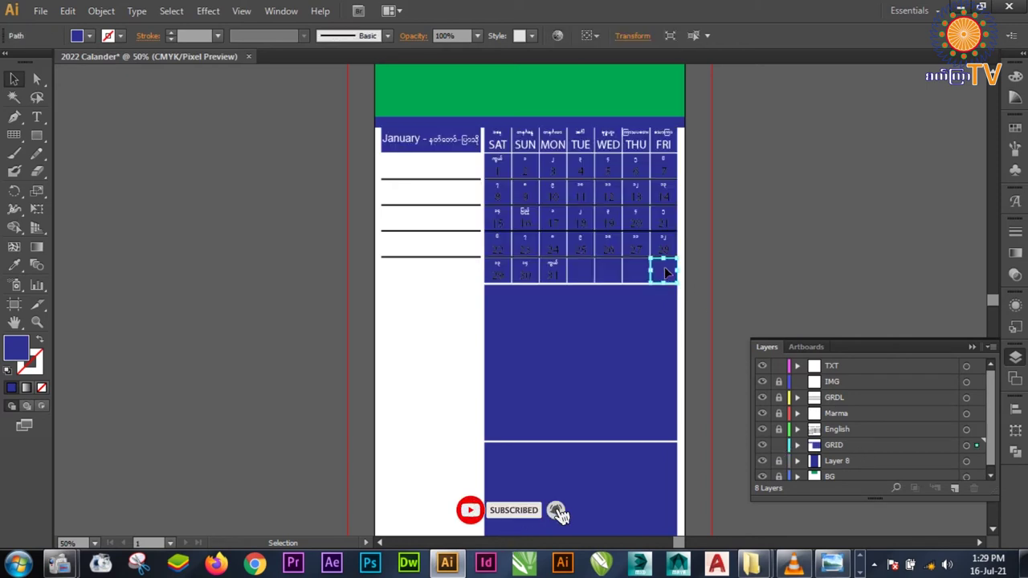
click(694, 289)
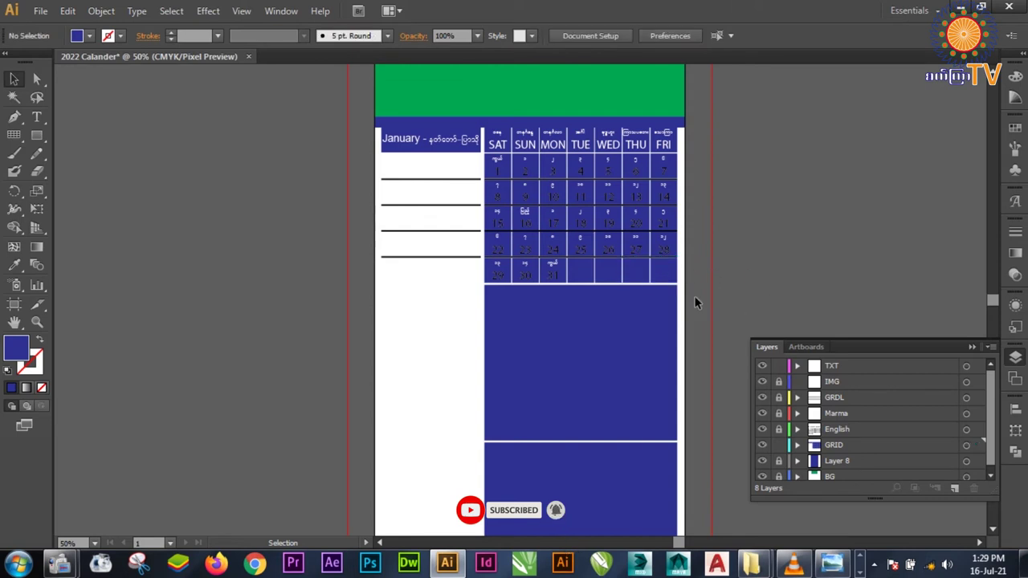
drag(639, 259, 584, 258)
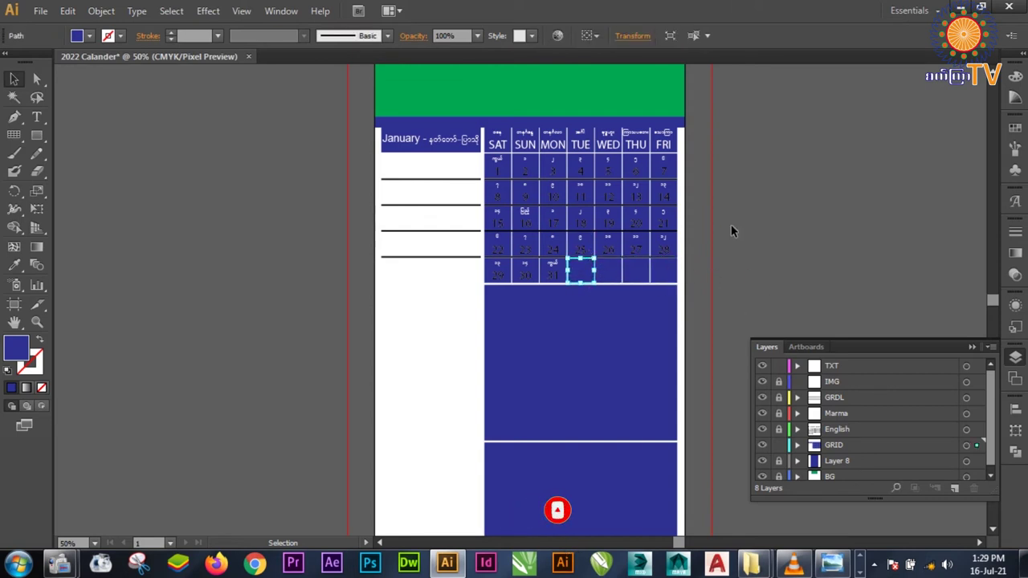
drag(705, 285, 480, 183)
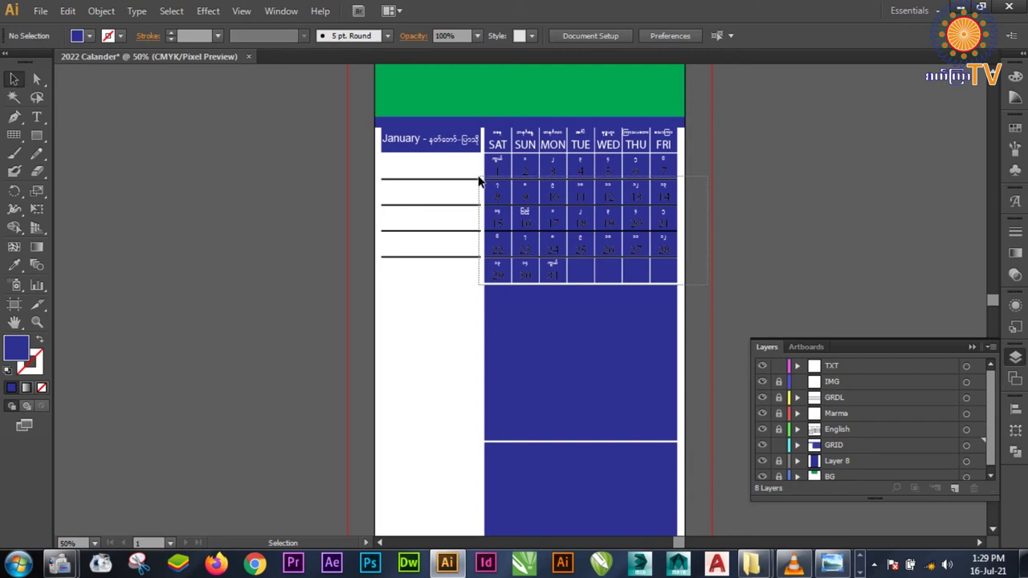
drag(480, 183, 476, 171)
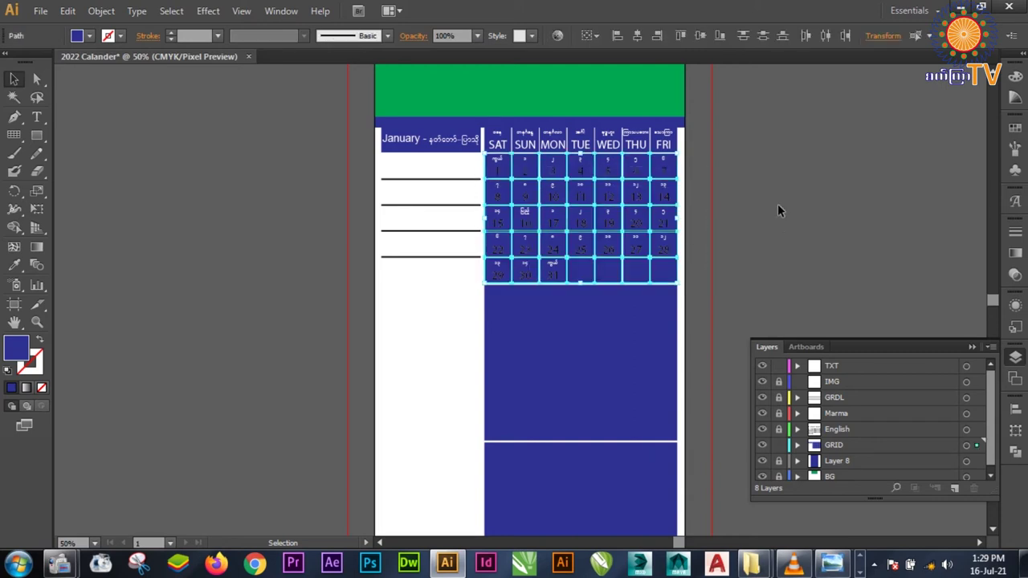
key(Delete)
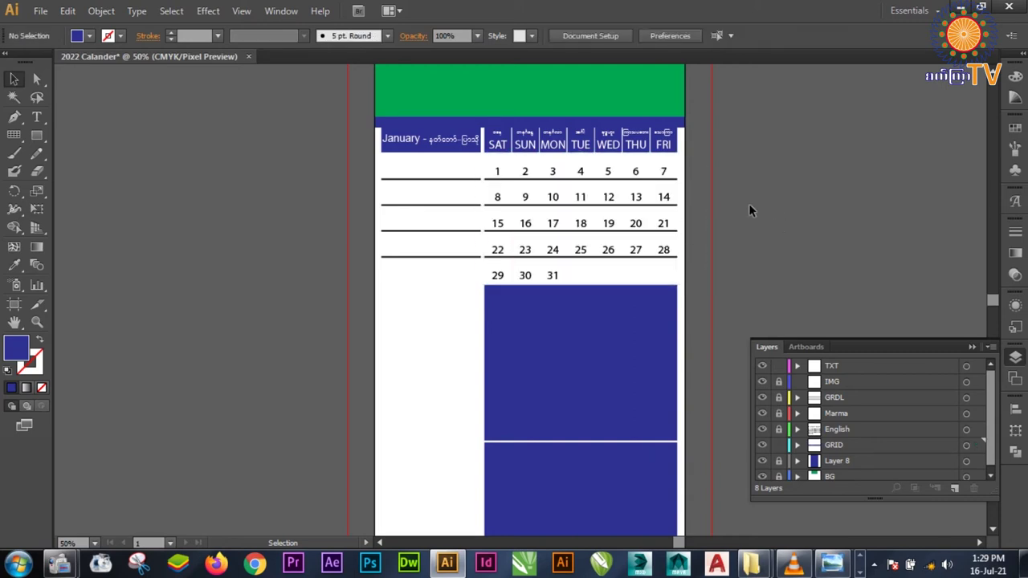
key(ctrl+z)
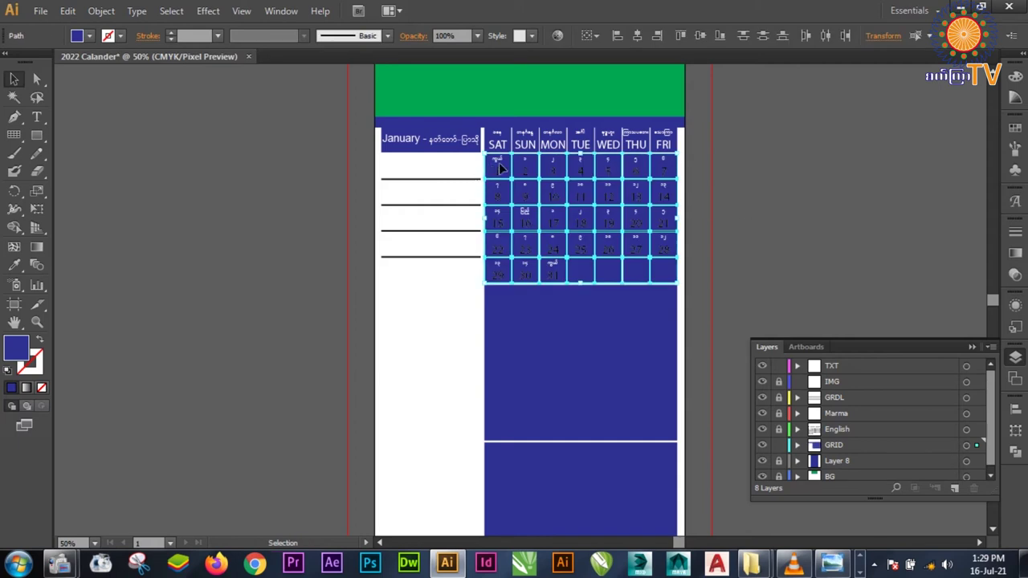
- Unlock the Marma layer, zoom in, and select all the Myanmar numerals
click(778, 413)
key(ctrl+plus)
key(ctrl+plus)
key(ctrl+plus)
key(ctrl+plus)
drag(523, 112, 407, 313)
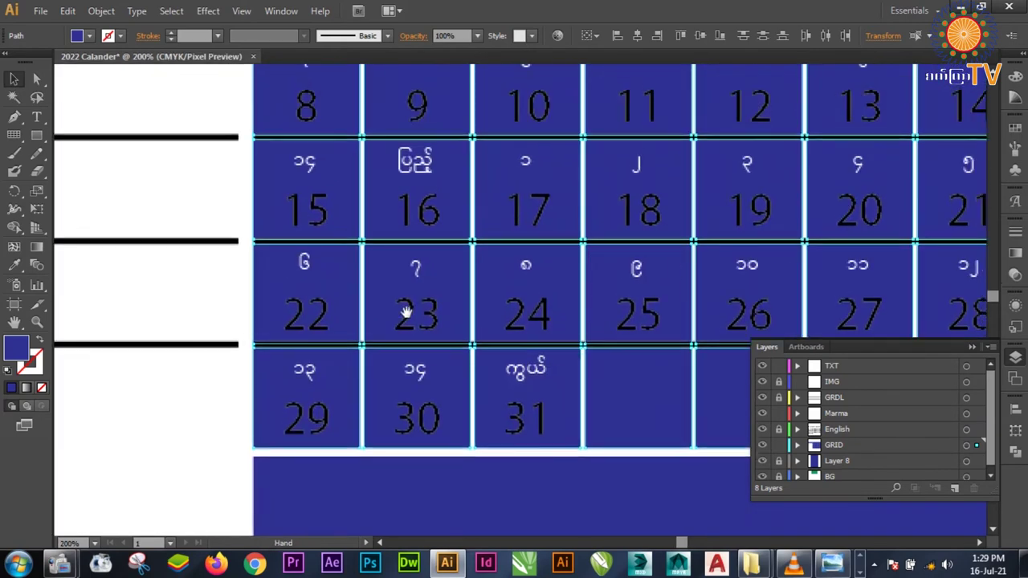
scroll(407, 313, up, 2)
key(ctrl+1)
key(t)
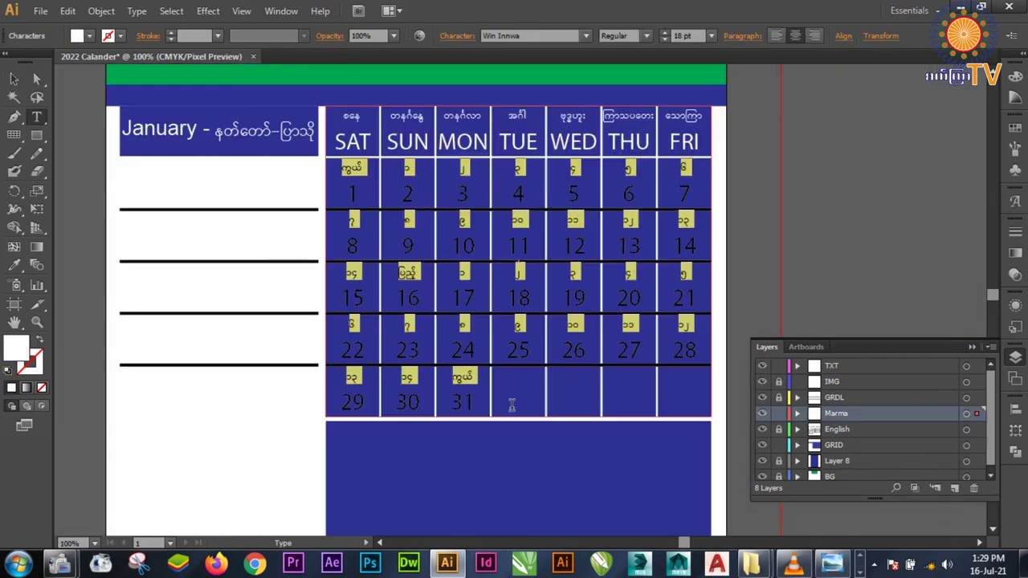
- Set the fill of the small Myanmar lunar-day numerals to black
click(90, 35)
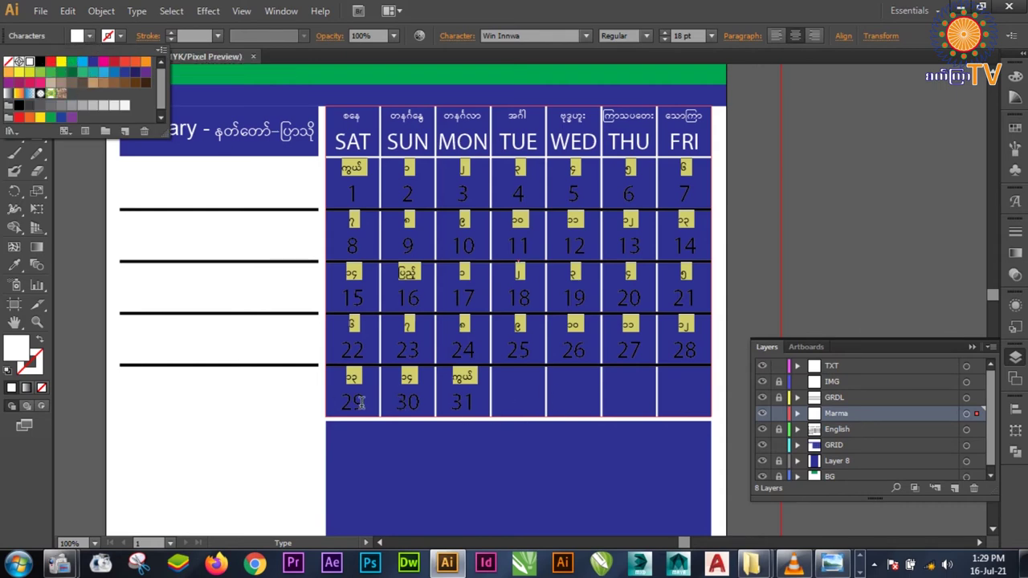
click(41, 61)
click(629, 6)
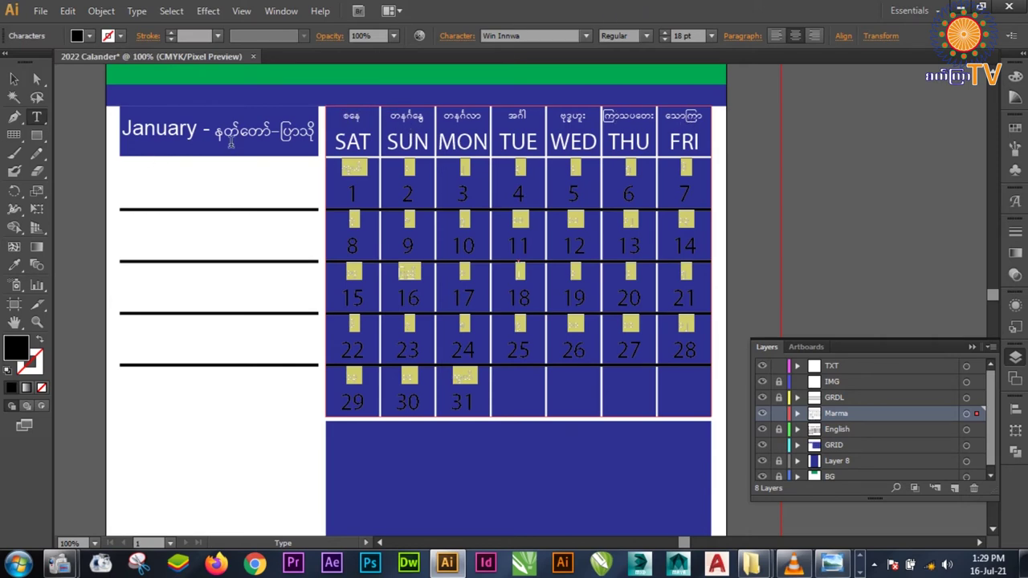
click(13, 78)
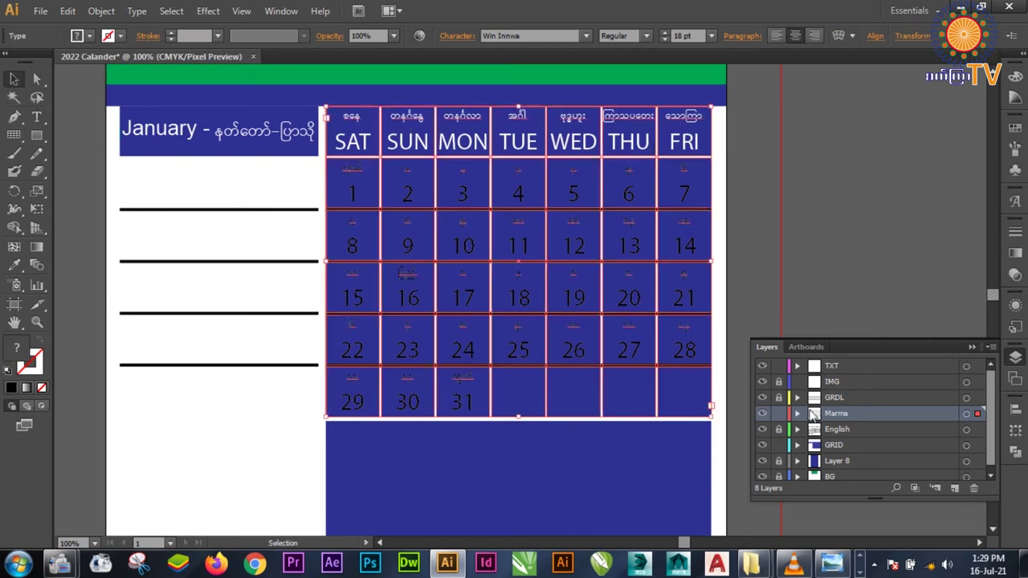
- Lock the Marma layer again and collapse the layers list
click(778, 413)
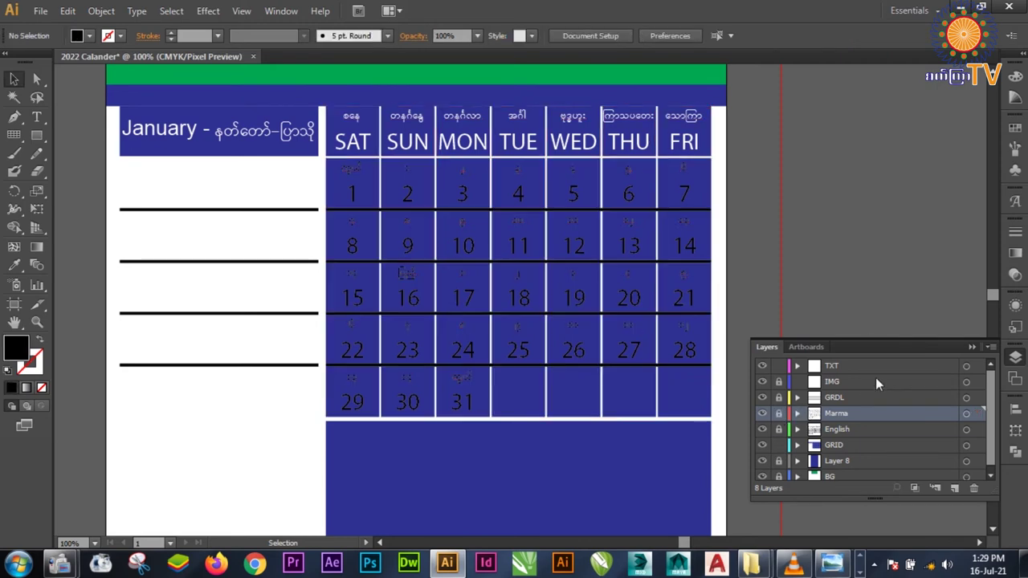
click(971, 347)
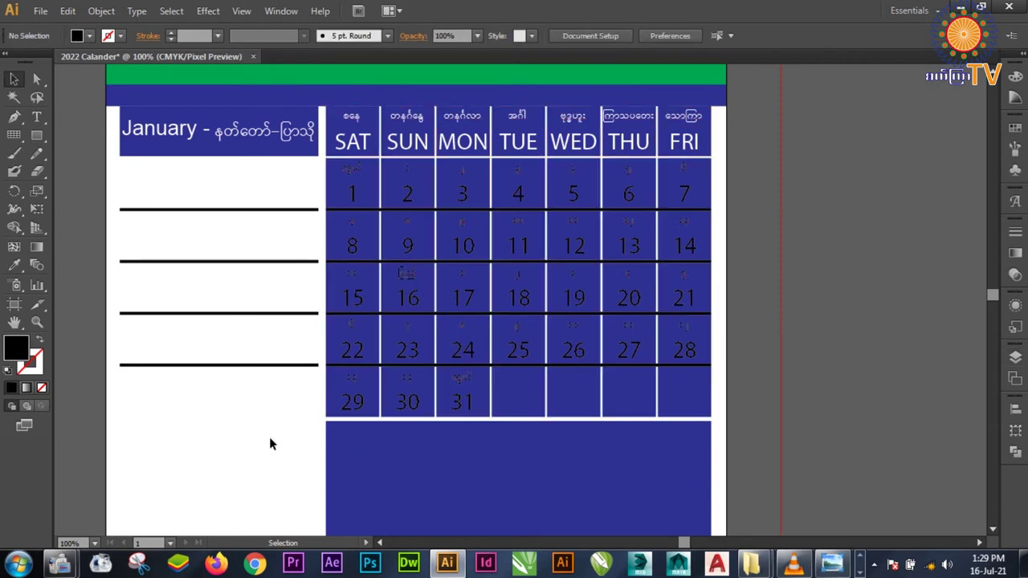
click(577, 396)
drag(318, 460, 765, 174)
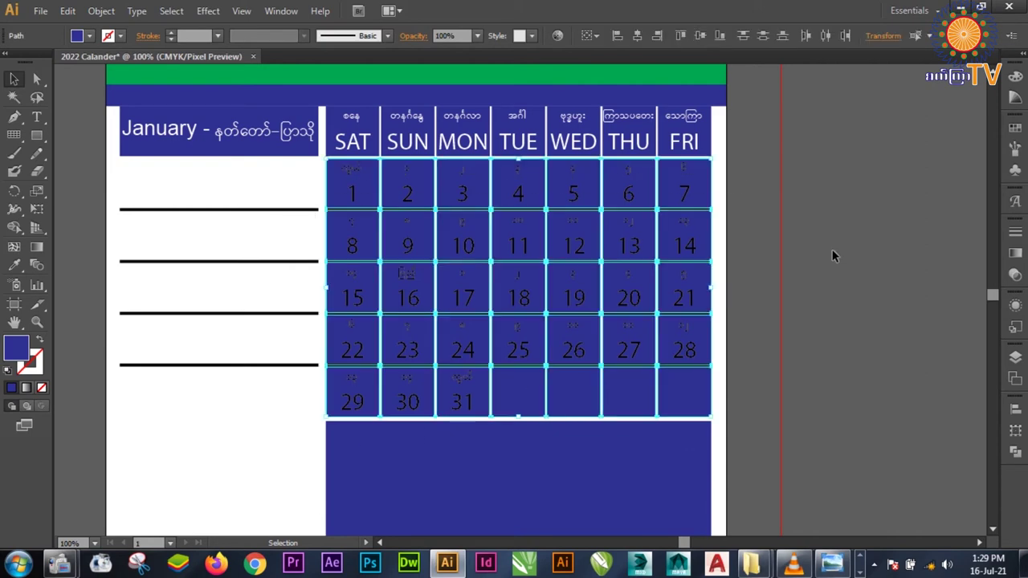
key(Delete)
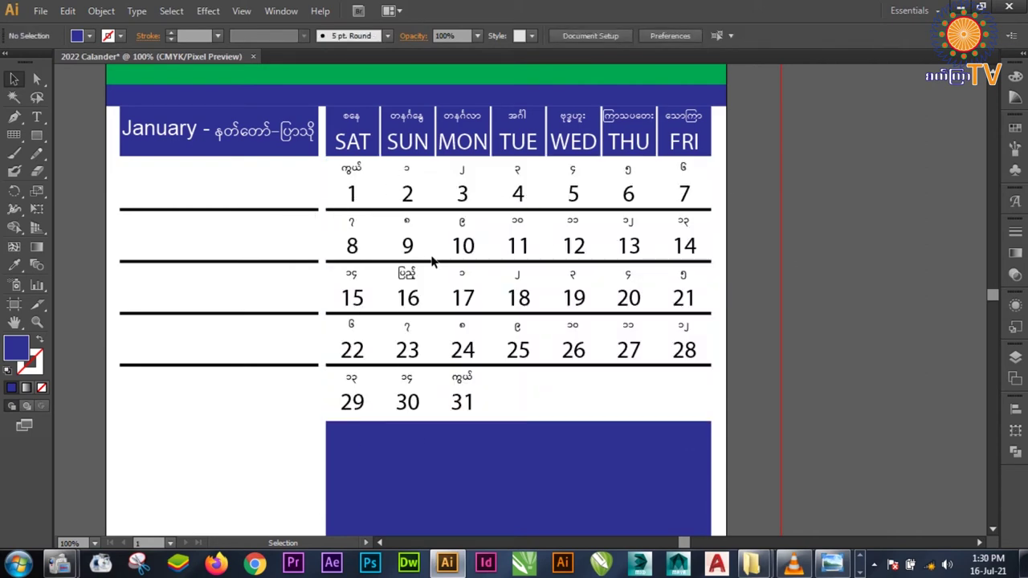
drag(420, 246, 539, 281)
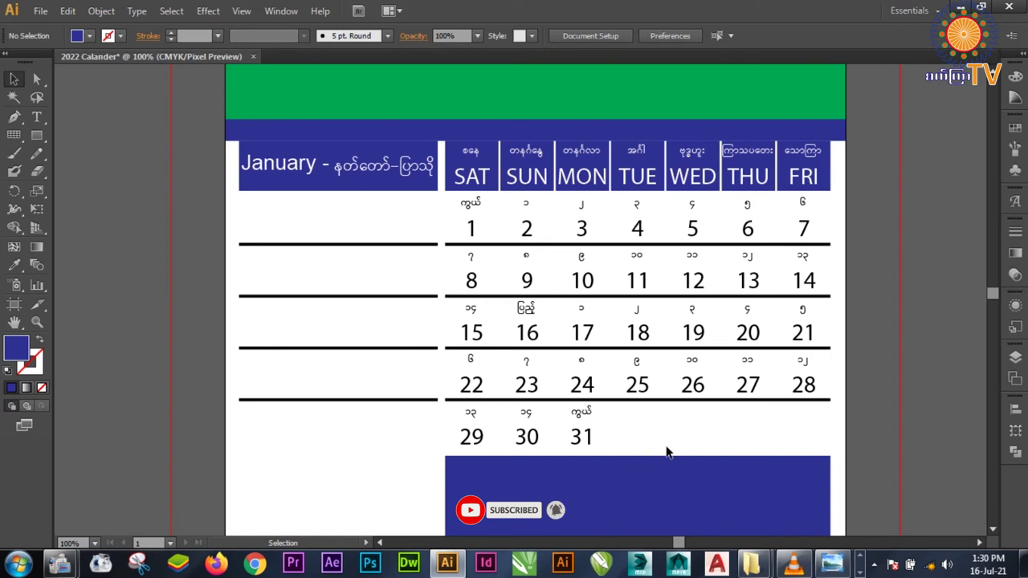
- Unlock the GRDL layer and check what artwork the GRID and Layer 8 hold
click(1015, 357)
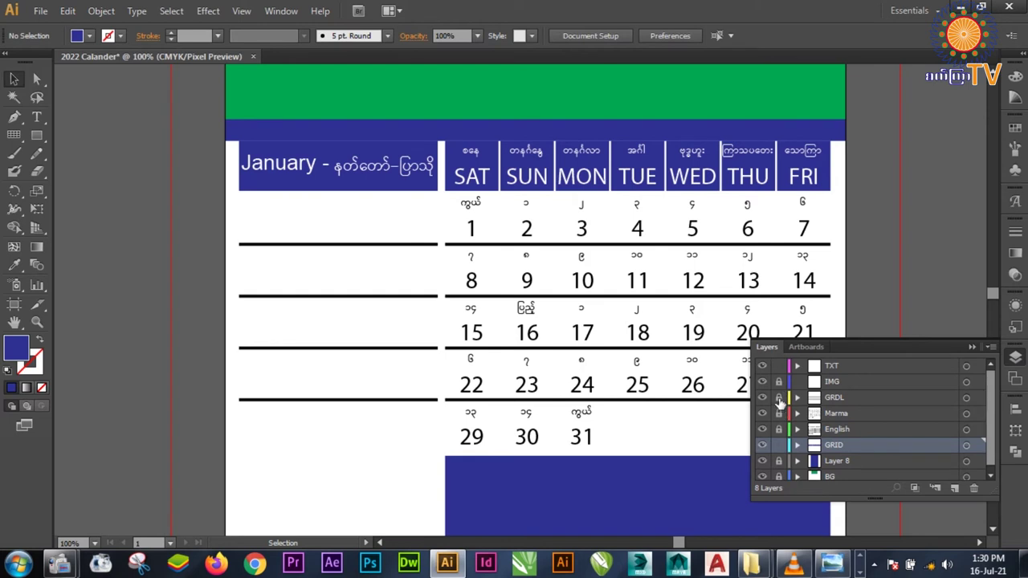
click(779, 399)
click(762, 398)
click(763, 446)
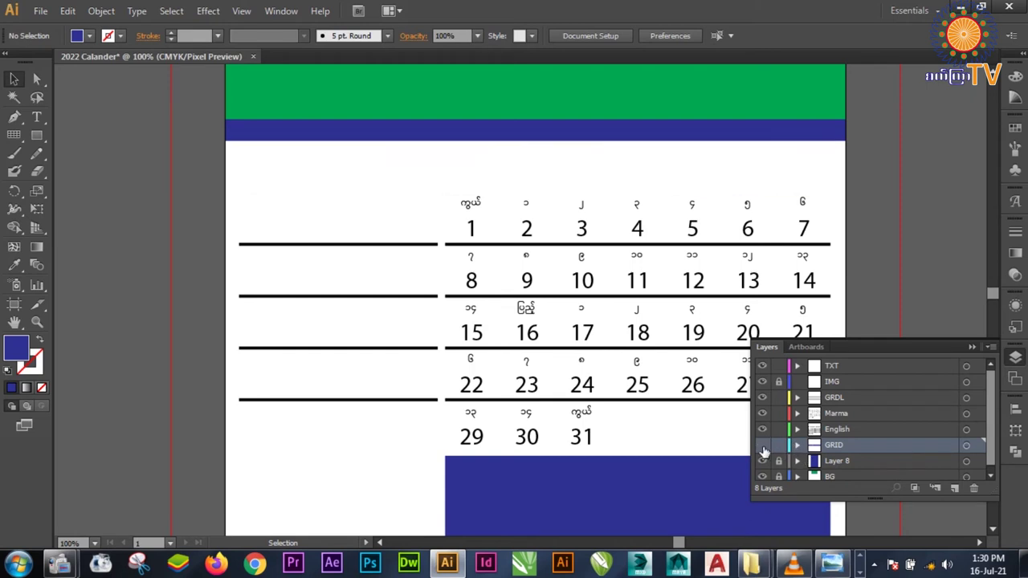
click(779, 462)
scroll(800, 457, down, 1)
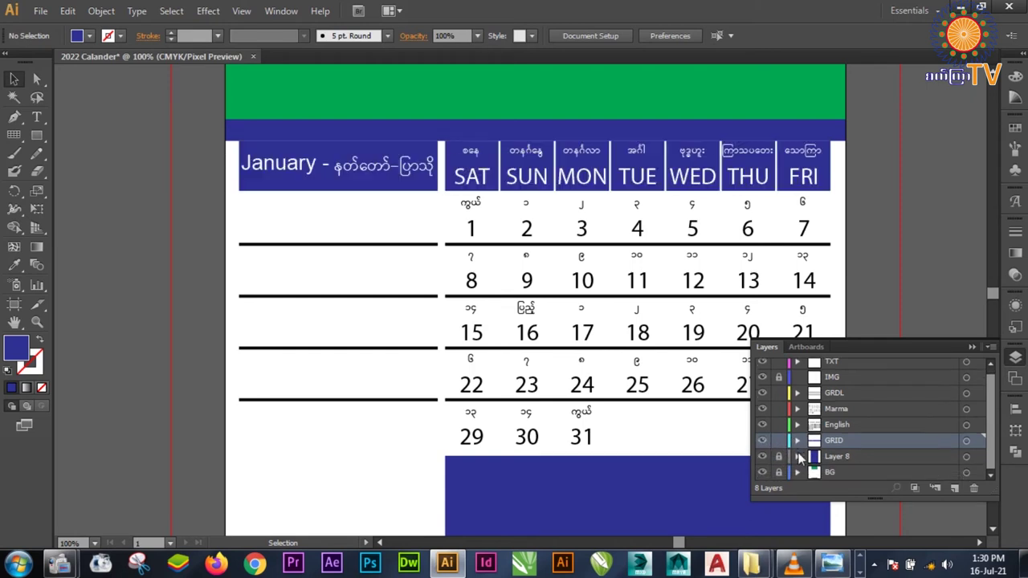
click(762, 457)
click(825, 396)
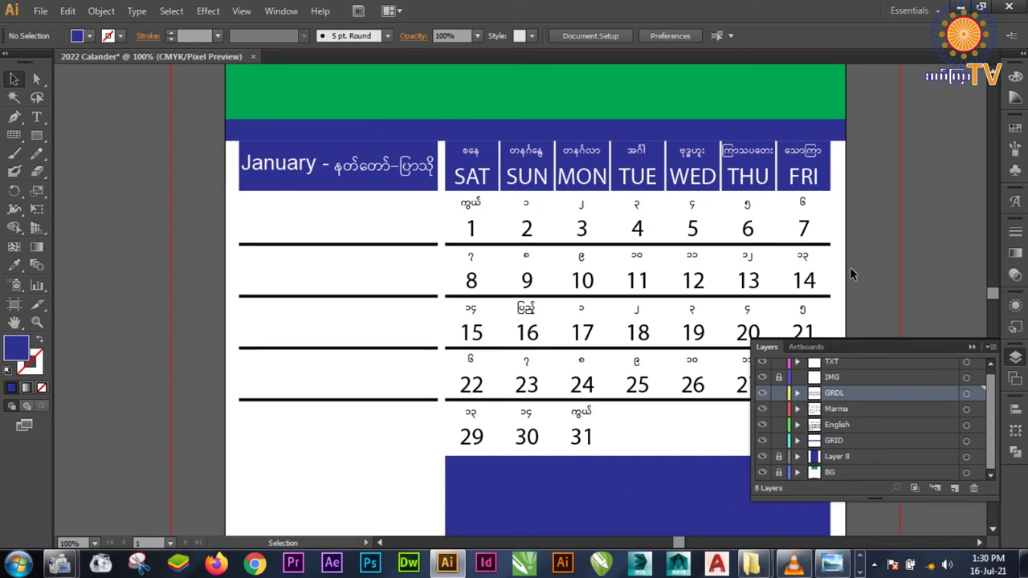
- Confirm Layer 8 holds the blue rectangles, then zoom out to 50%
scroll(562, 334, down, 4)
scroll(516, 330, down, 1)
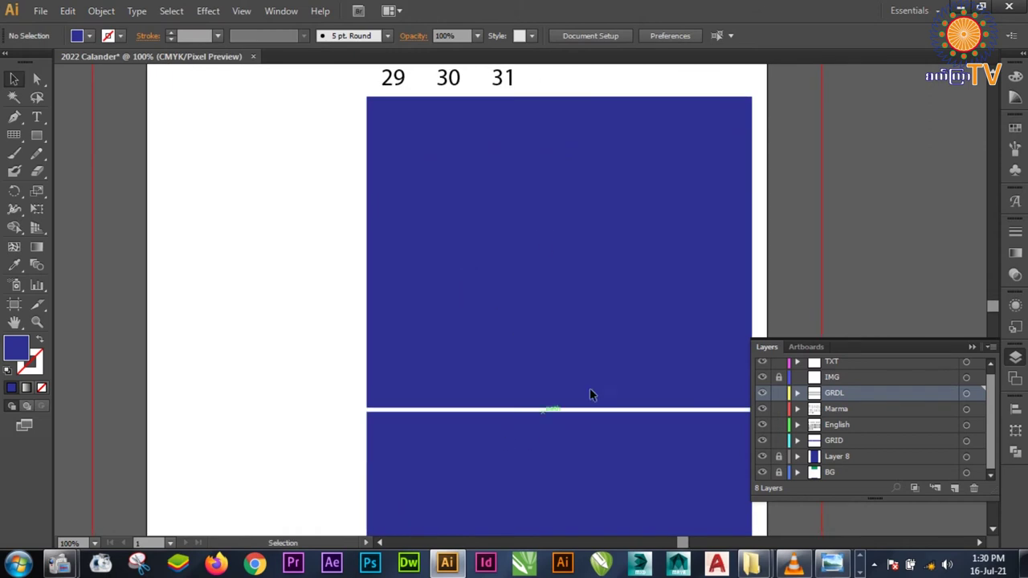
click(762, 456)
click(972, 346)
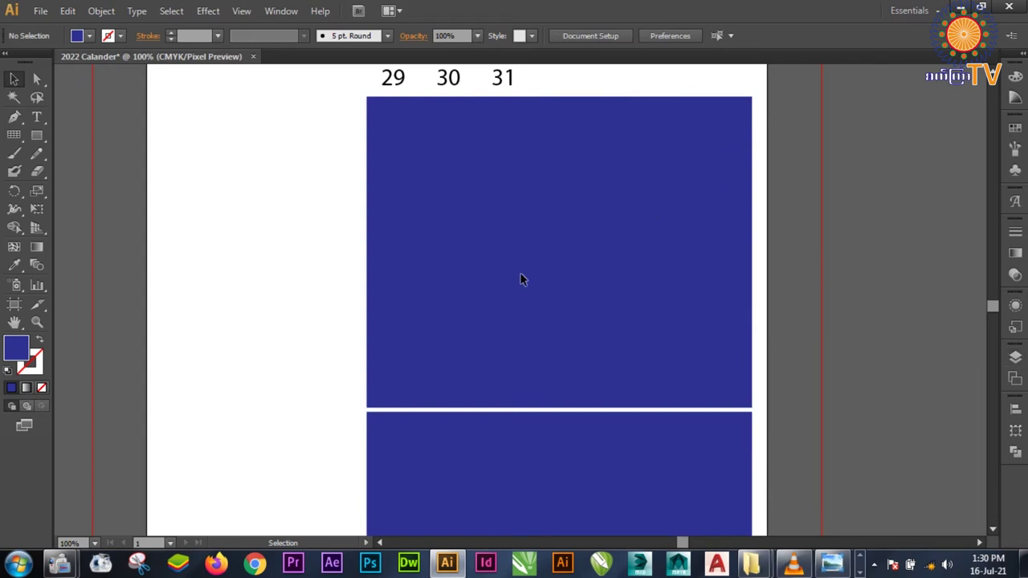
key(ctrl+minus)
key(ctrl+minus)
scroll(598, 305, up, 1)
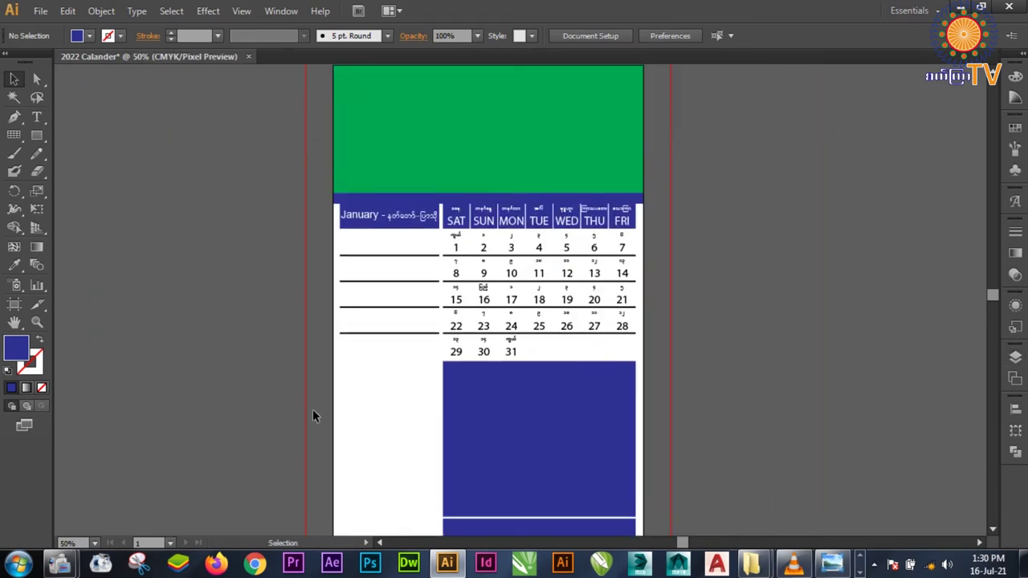
- Select the January calendar grid and drag a copy straight down below it
drag(273, 423, 655, 180)
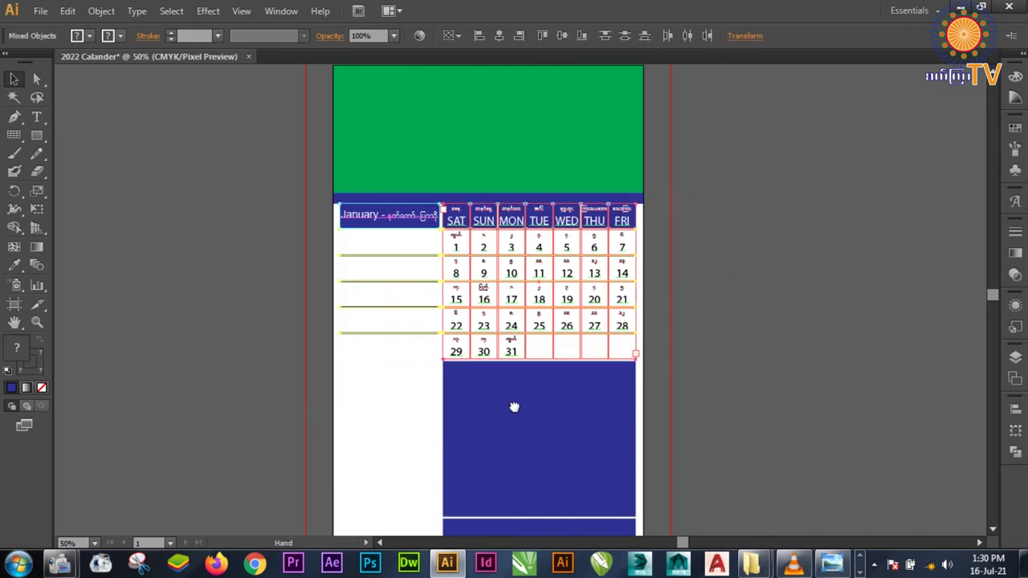
drag(510, 417, 538, 321)
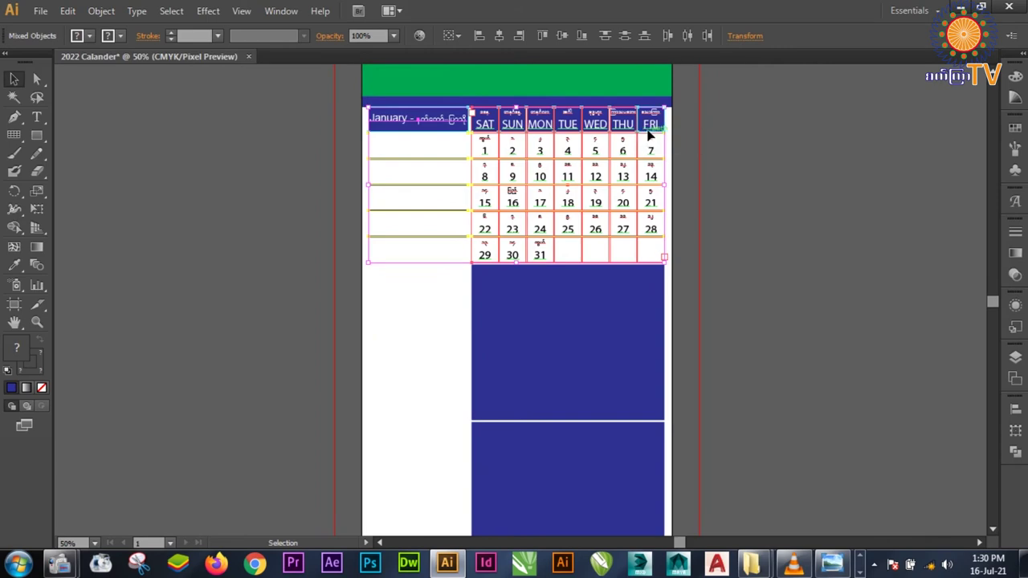
drag(645, 120, 642, 277)
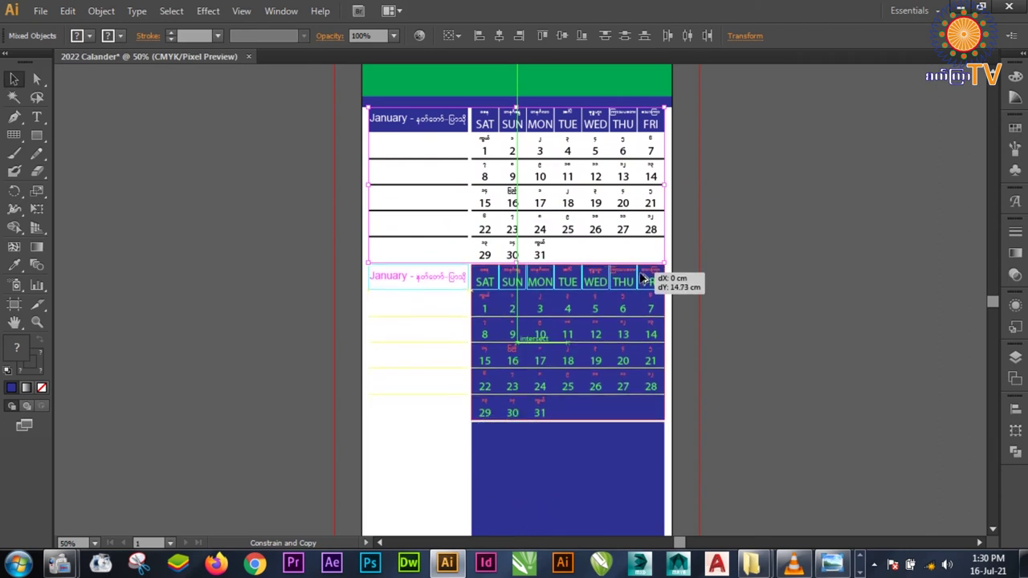
drag(643, 279, 642, 277)
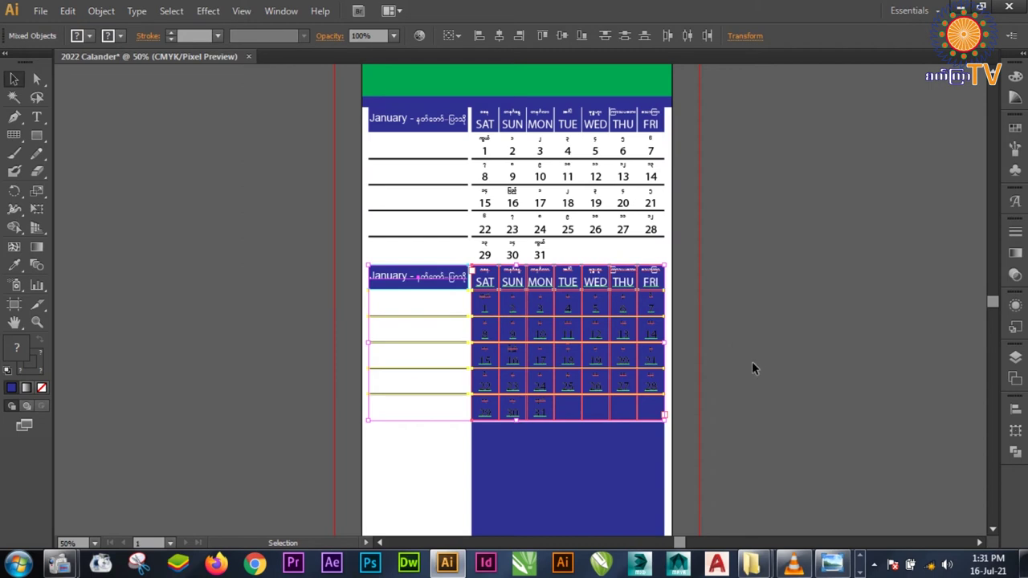
- Repeat the duplicate with Ctrl+D to add a third January calendar below
scroll(755, 353, down, 3)
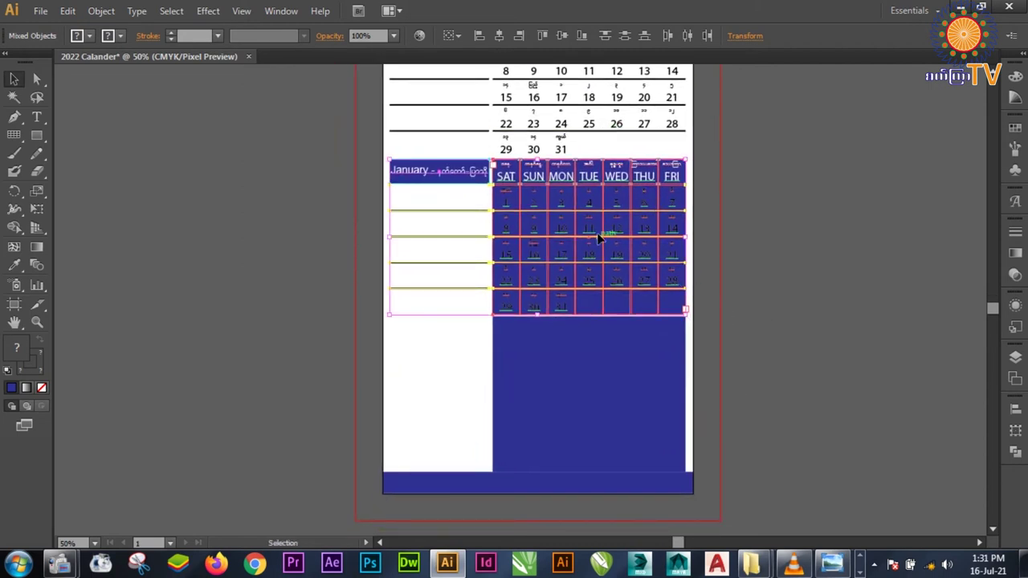
key(ctrl)
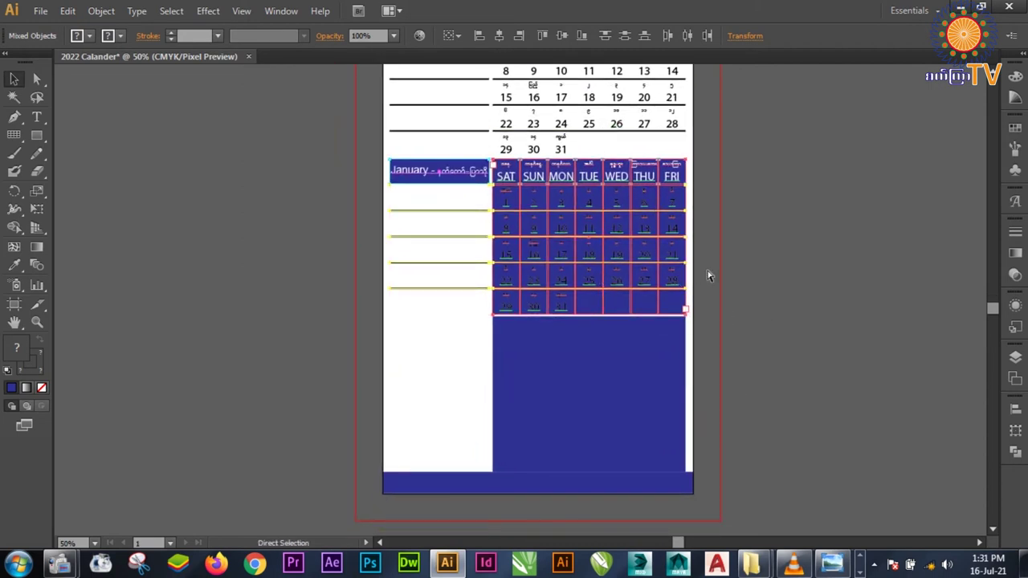
key(ctrl+d)
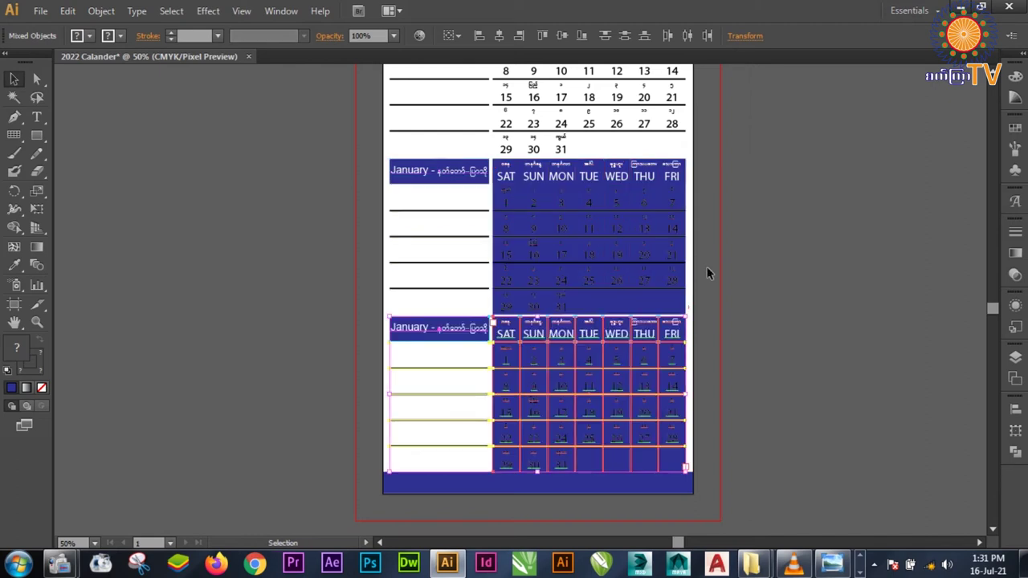
click(857, 374)
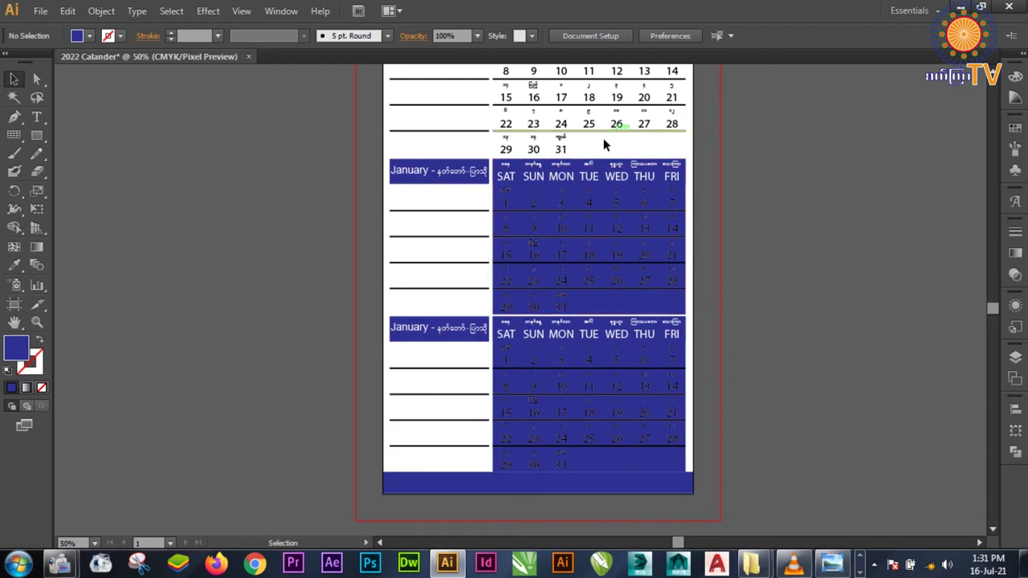
- Unlock and delete Layer 8, removing the blue rectangles behind the calendars
click(1016, 358)
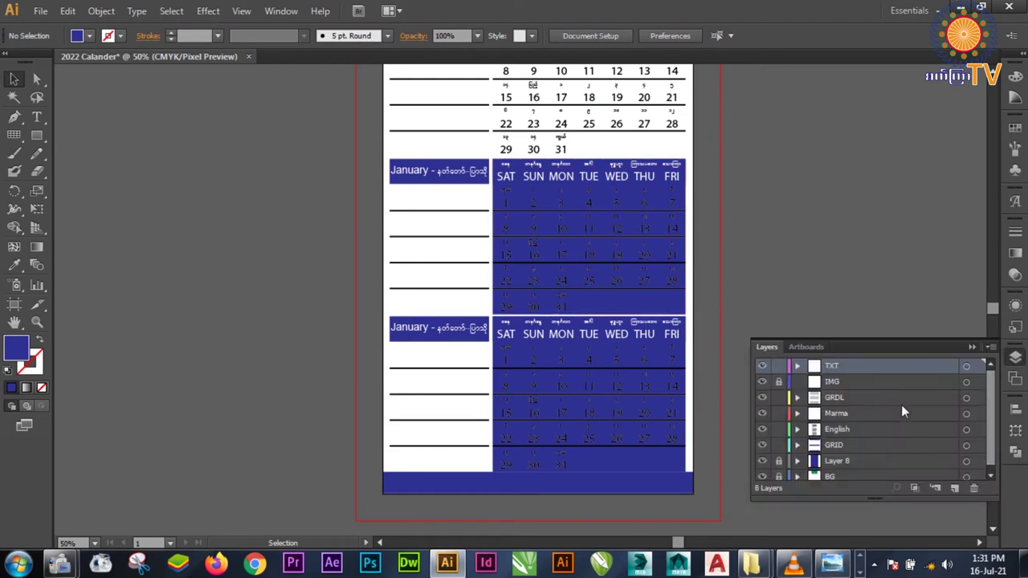
click(763, 461)
click(779, 461)
click(828, 464)
click(973, 488)
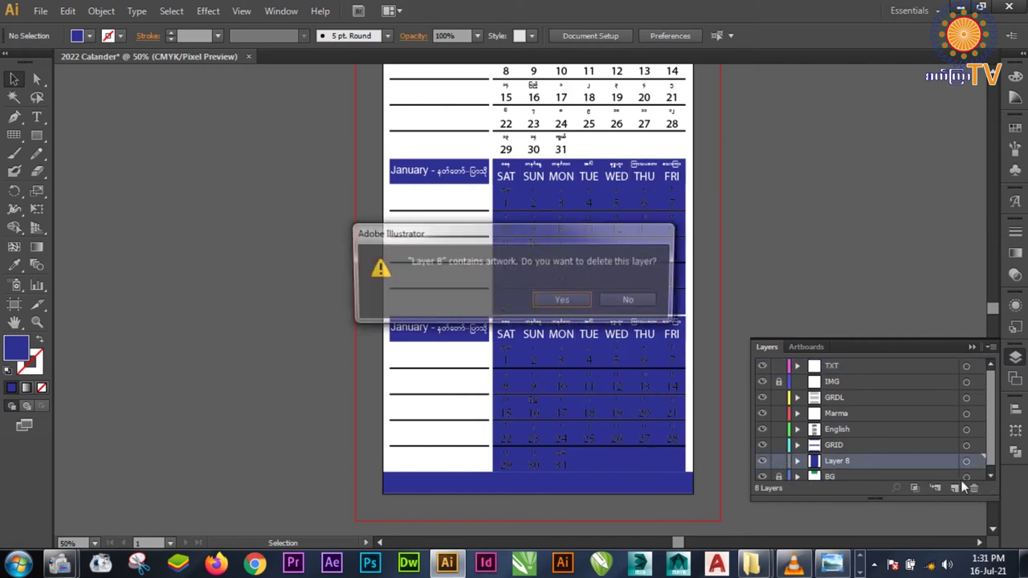
click(563, 300)
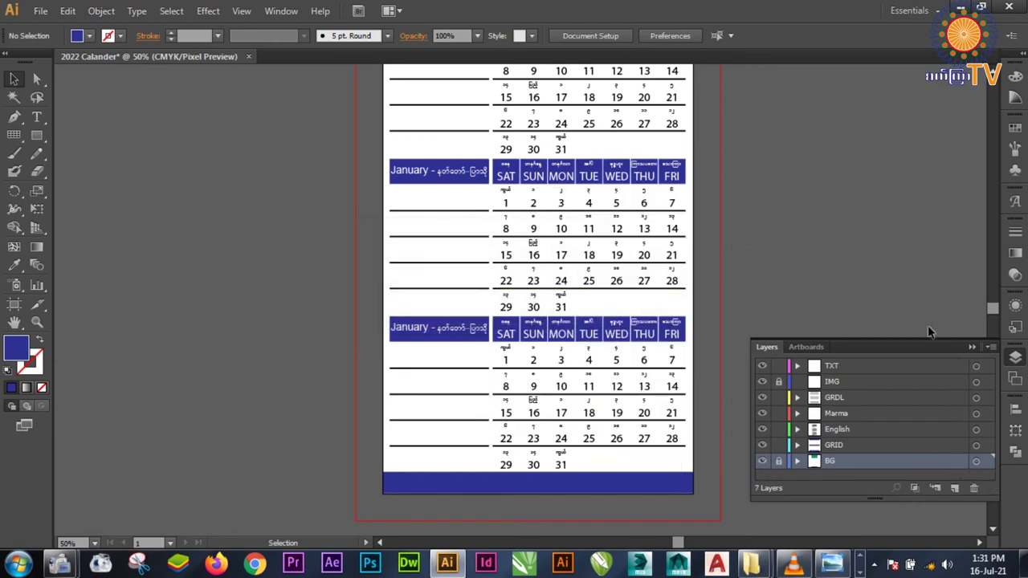
click(972, 347)
drag(803, 257, 824, 355)
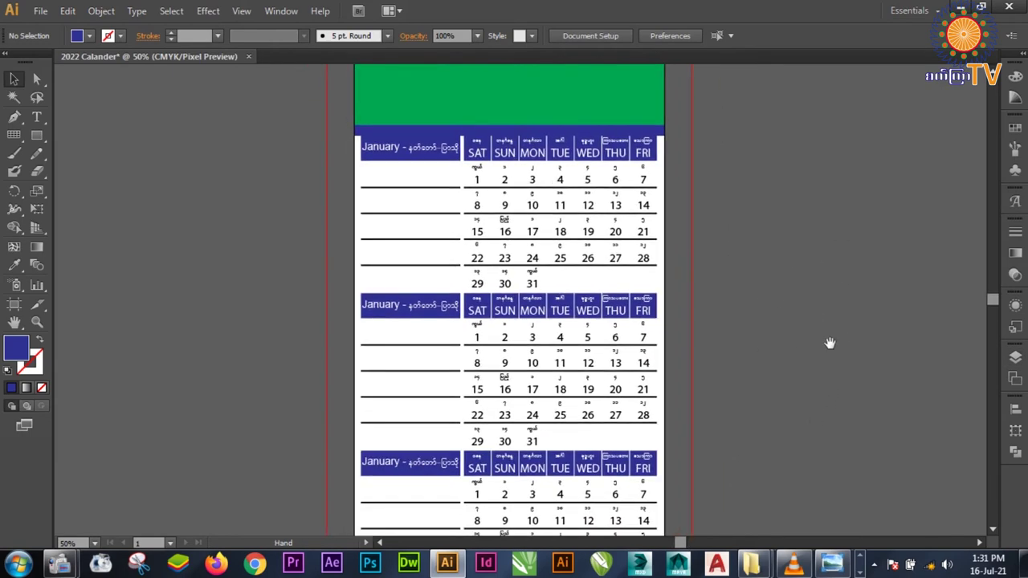
- Lock the GRDL, Marma, English and GRID layers
drag(762, 305, 633, 233)
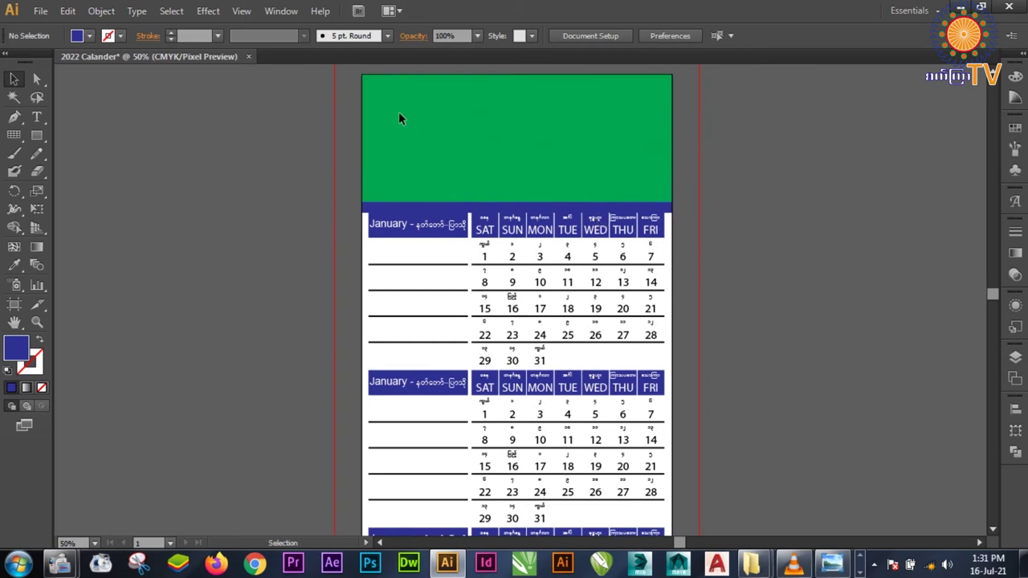
scroll(427, 126, down, 1)
scroll(445, 273, down, 4)
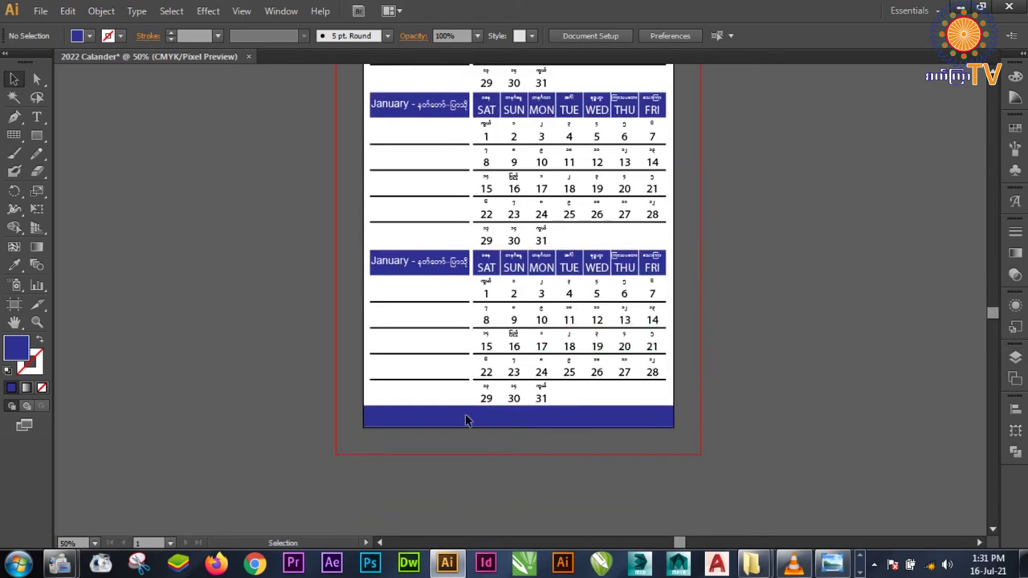
drag(715, 242, 675, 183)
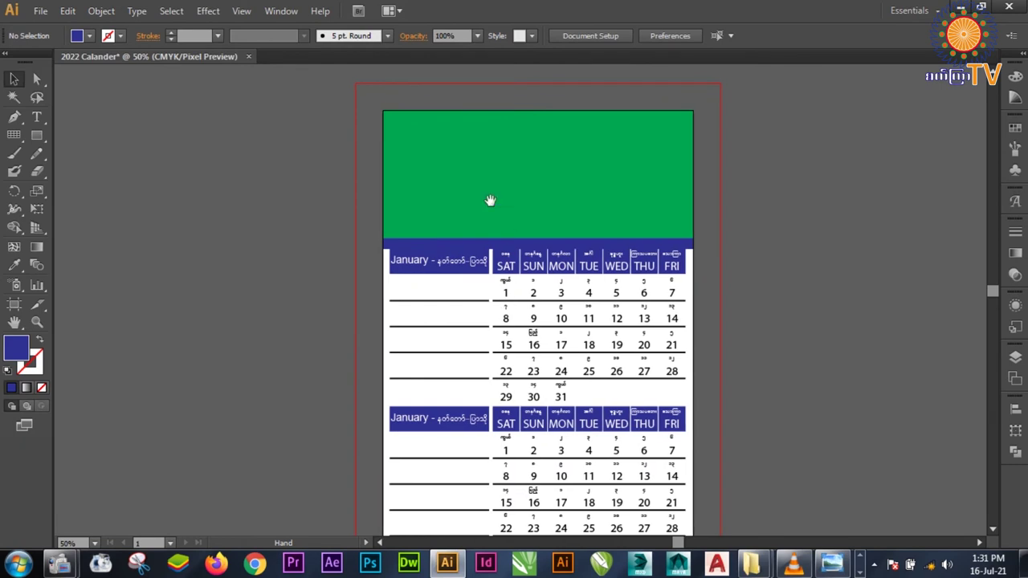
click(1016, 358)
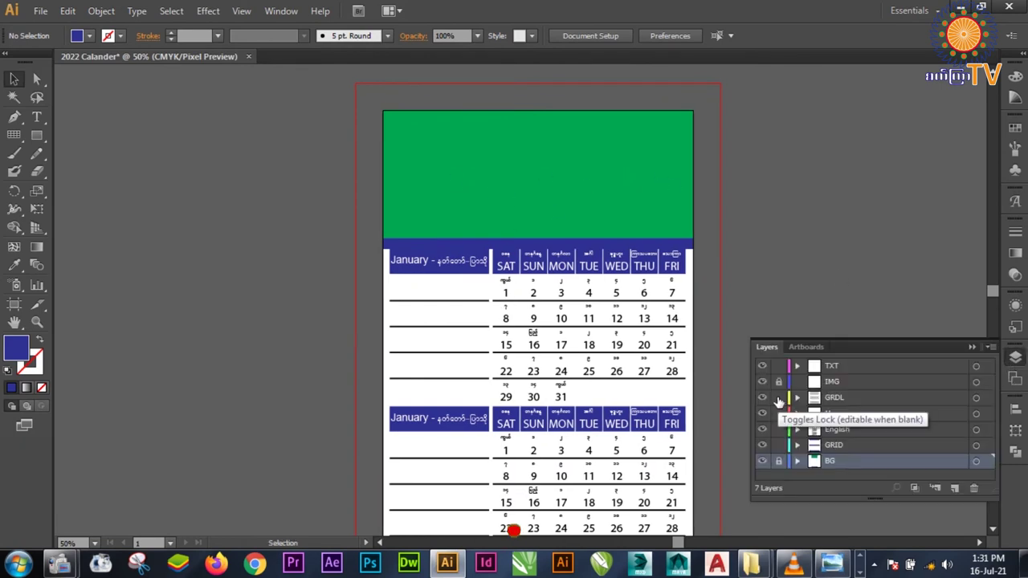
drag(778, 397, 779, 445)
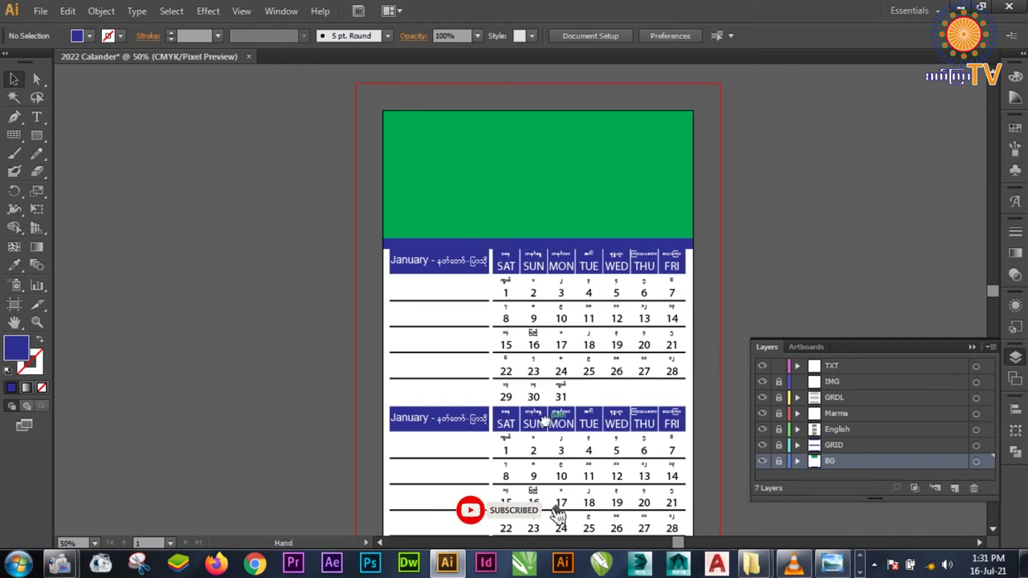
- Unlock and delete the IMG layer, and unlock the BG layer
scroll(543, 415, down, 3)
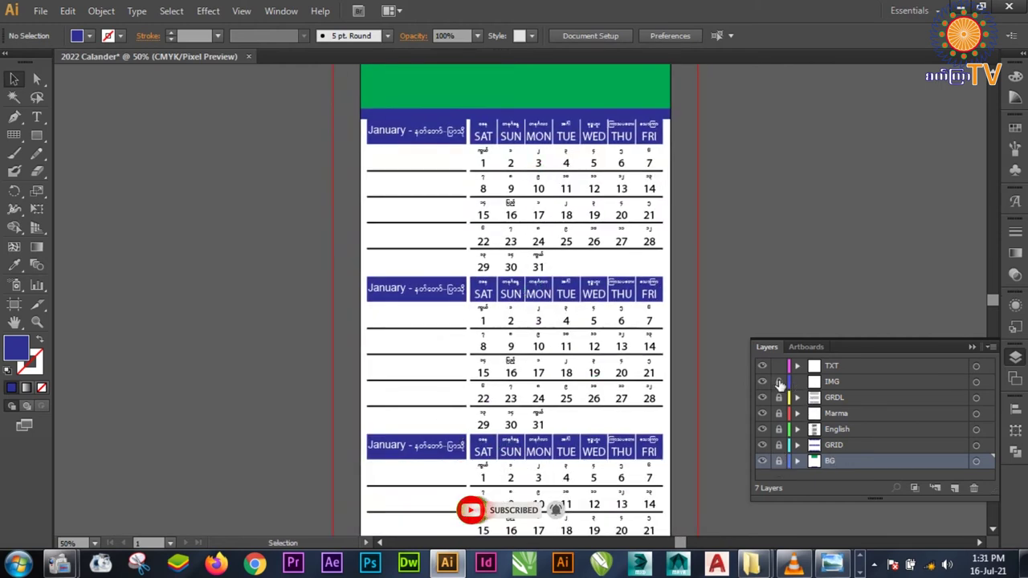
click(778, 382)
click(829, 382)
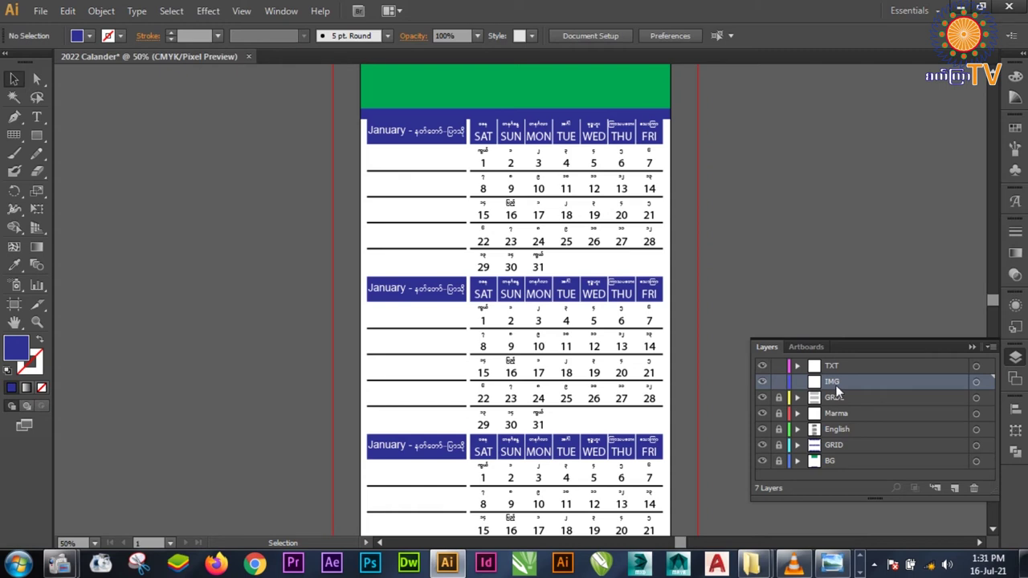
click(973, 490)
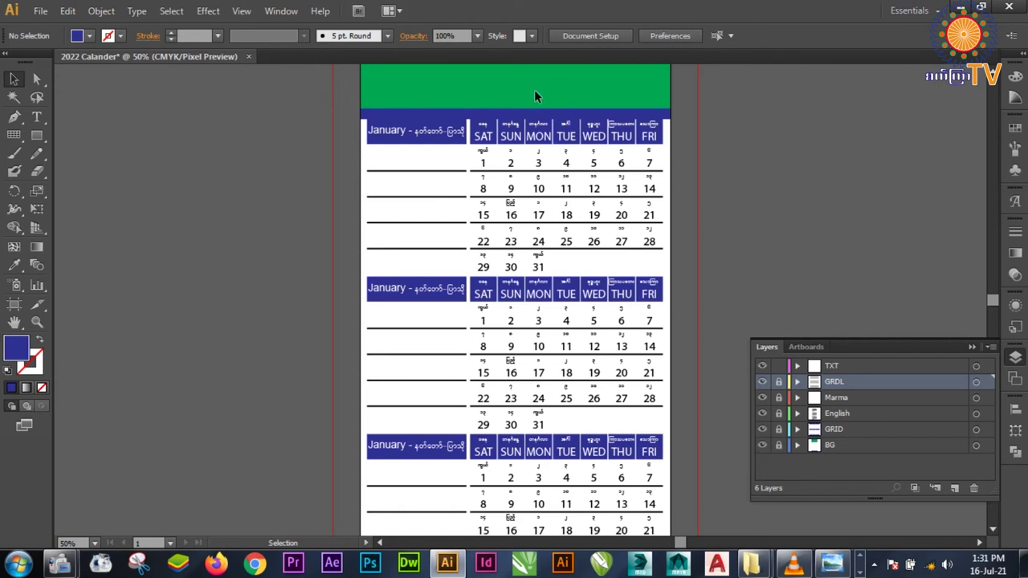
scroll(498, 133, up, 4)
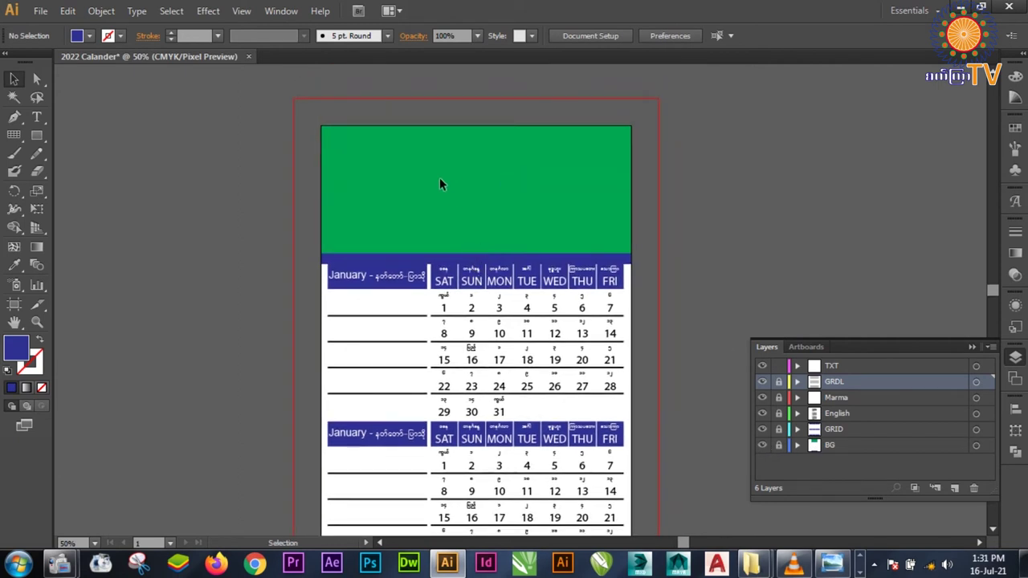
click(785, 446)
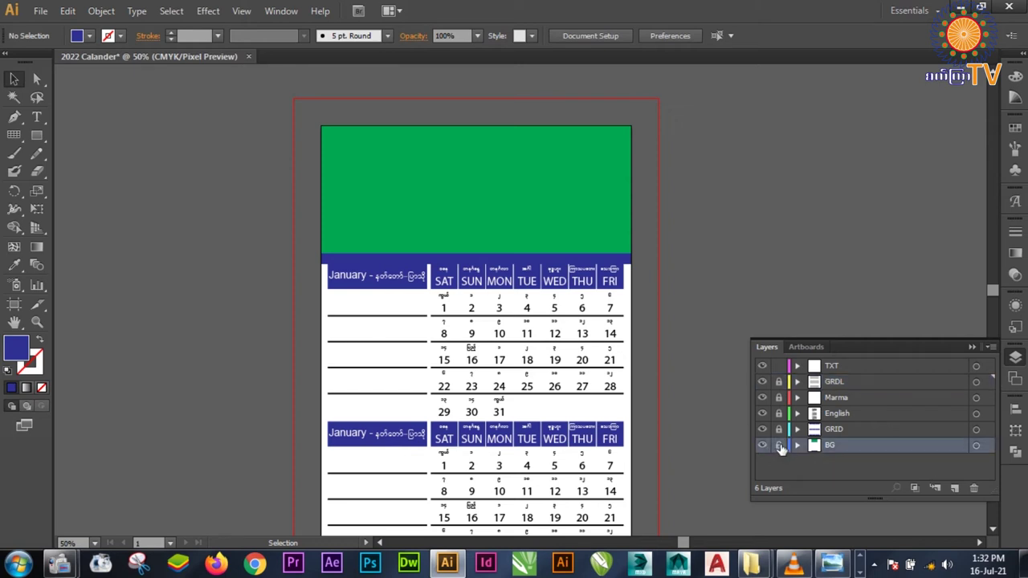
click(973, 347)
- Select the green header rectangle at the top of the page
click(510, 180)
click(260, 181)
scroll(401, 273, left, 2)
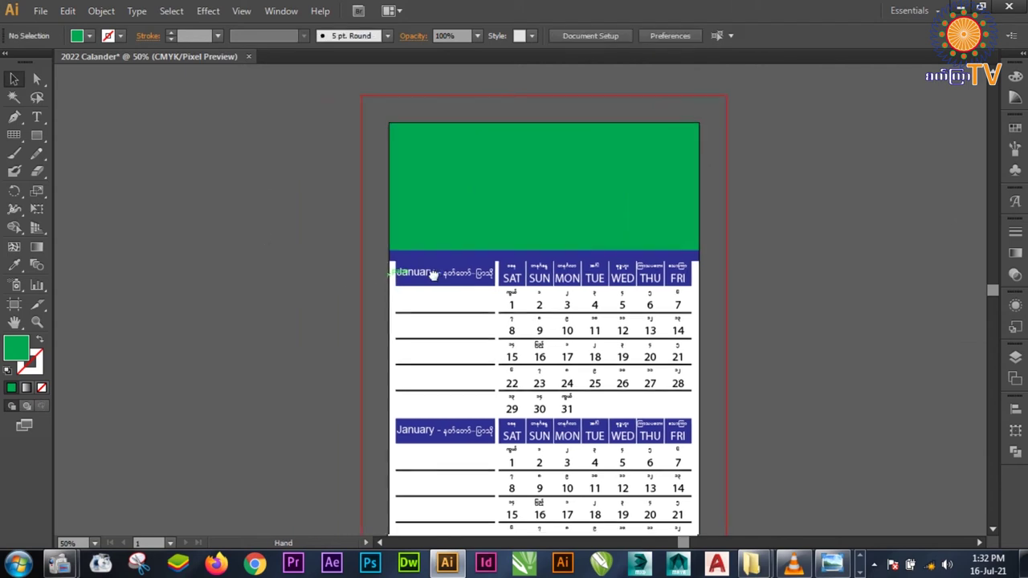
click(488, 199)
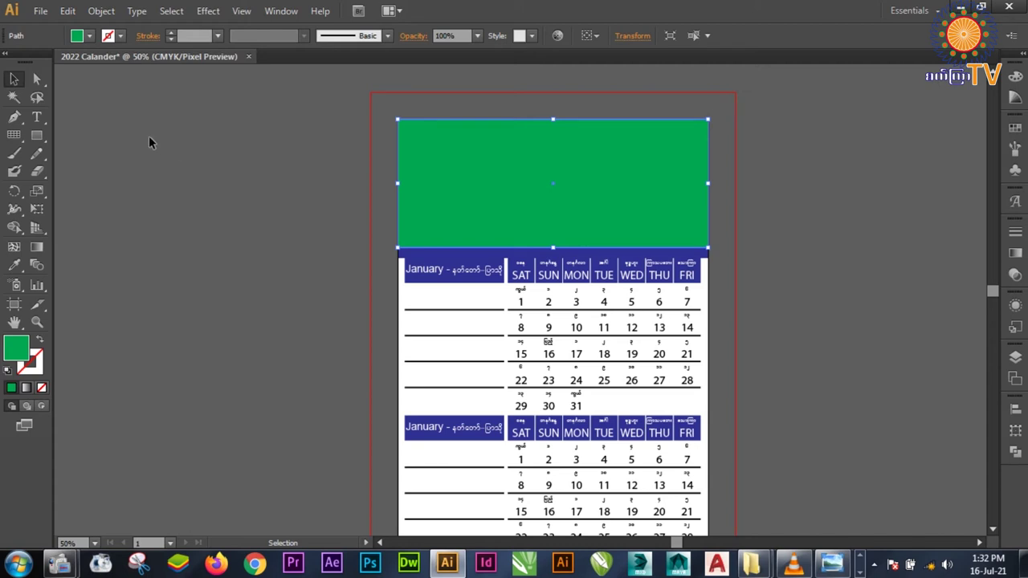
click(68, 12)
- Place the pavasaris flower photo from the Photos folder onto the canvas
click(68, 12)
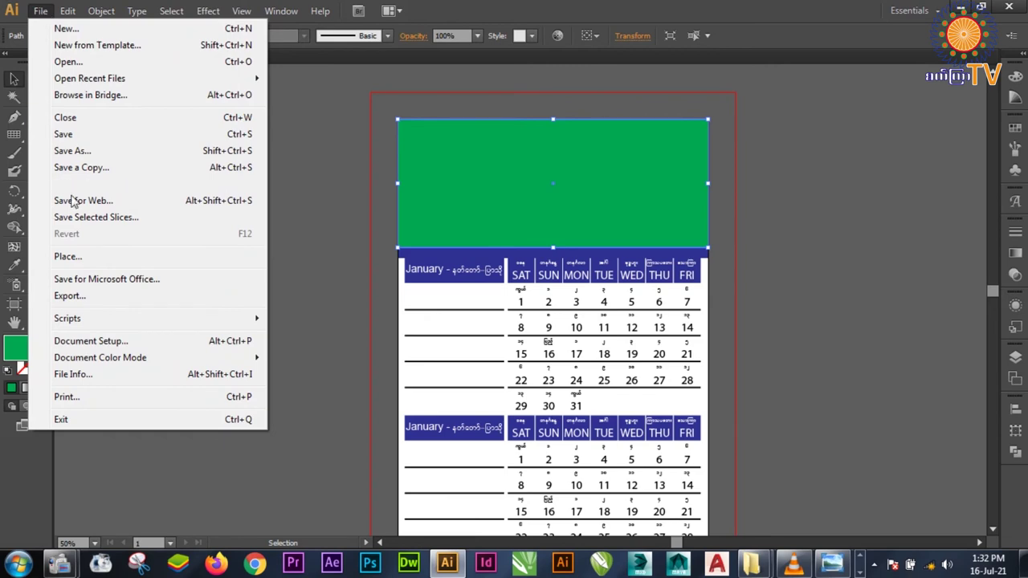
click(75, 258)
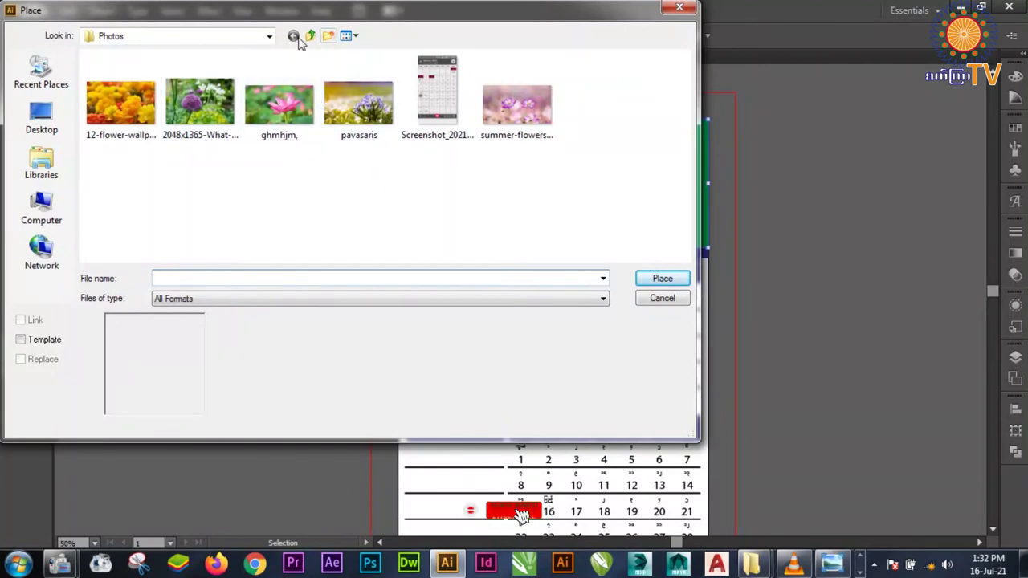
click(269, 36)
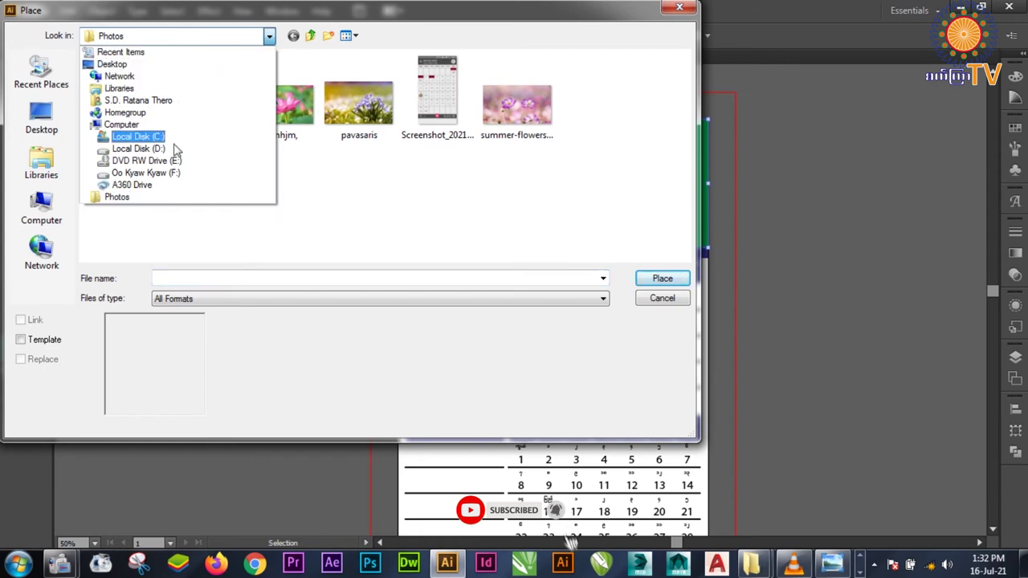
click(510, 230)
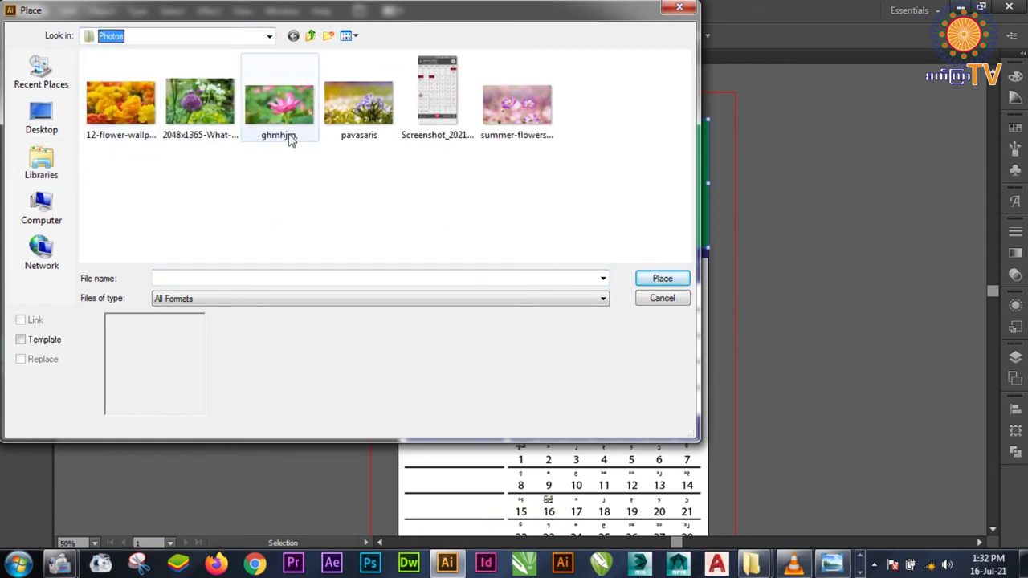
click(360, 103)
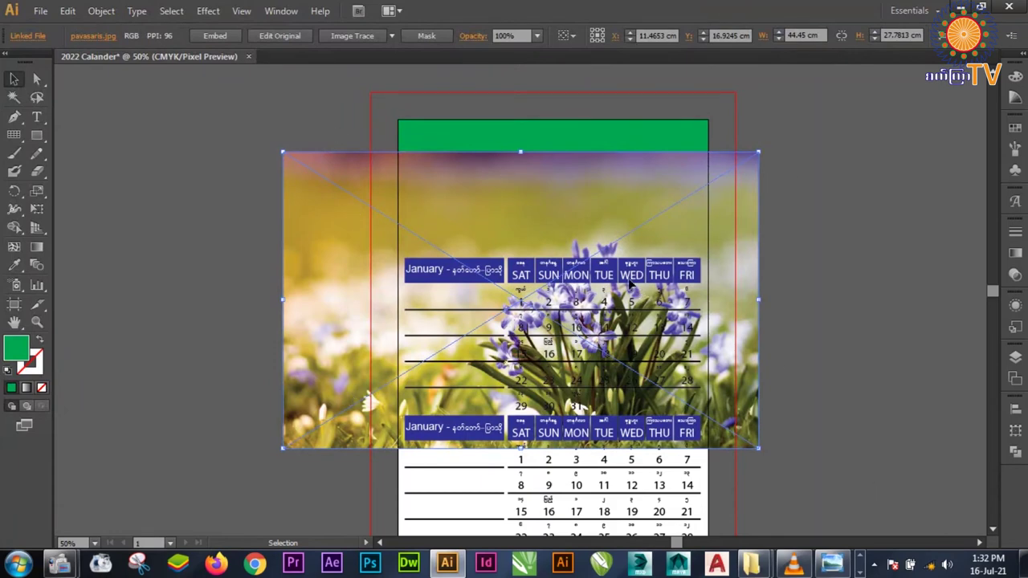
- Embed the placed photo and shrink it from its lower-left corner
click(212, 37)
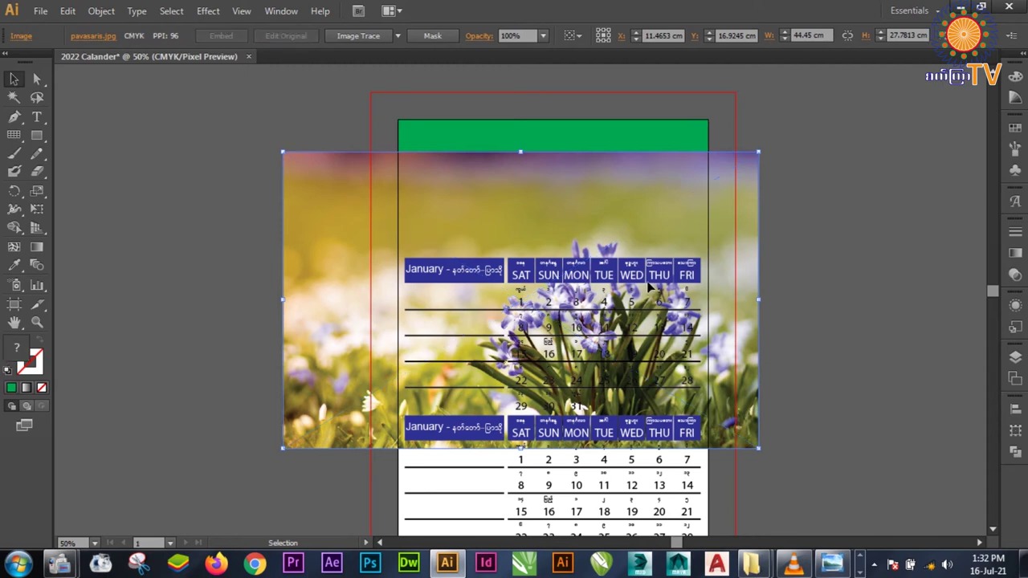
drag(750, 279, 749, 228)
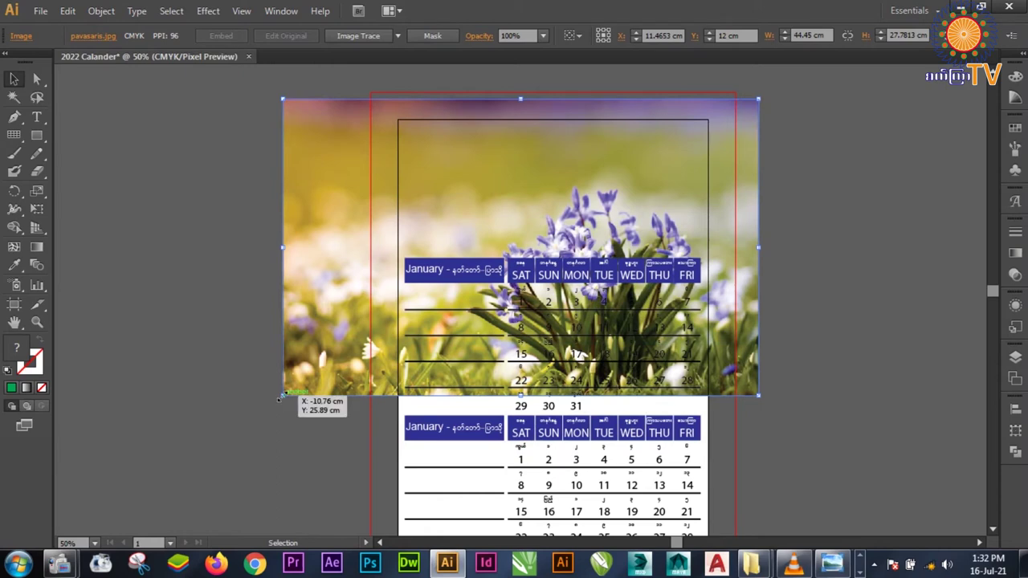
shift+click(287, 391)
click(287, 394)
drag(285, 394, 382, 313)
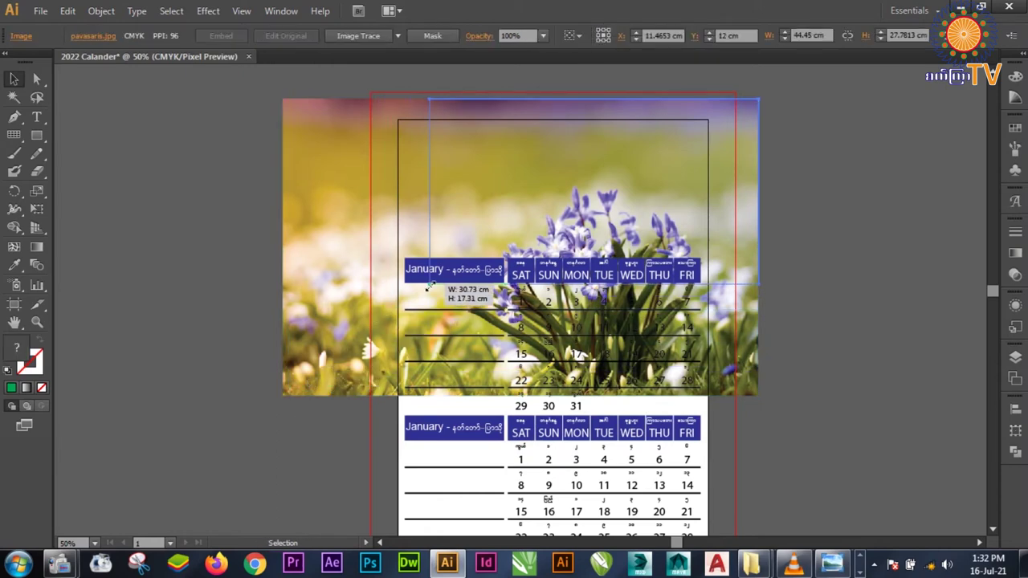
drag(382, 314, 443, 274)
- Position the photo over the green header and size it to about 28.72 × 16.06 cm
drag(730, 141, 700, 127)
drag(610, 229, 614, 211)
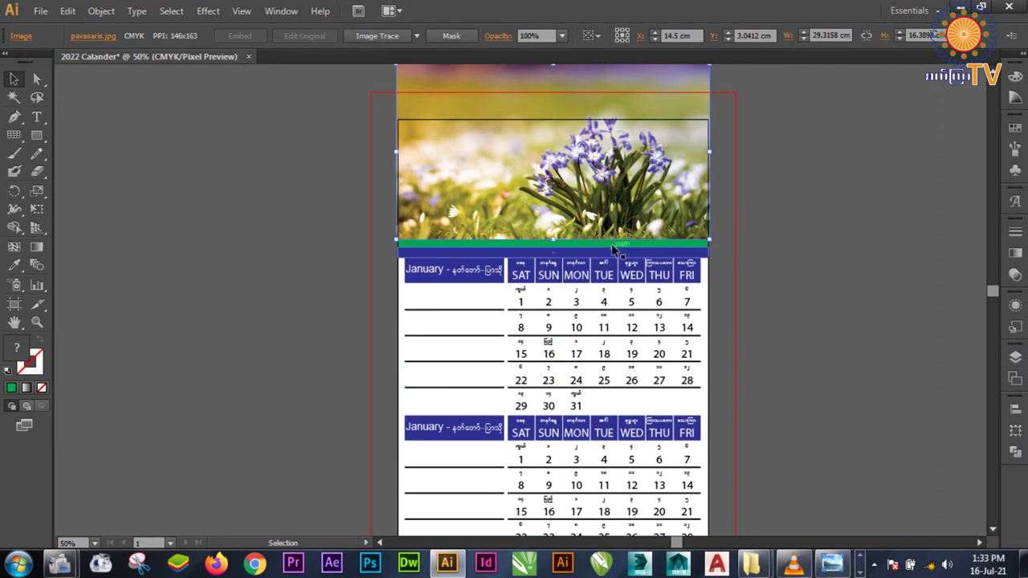
drag(669, 231, 669, 231)
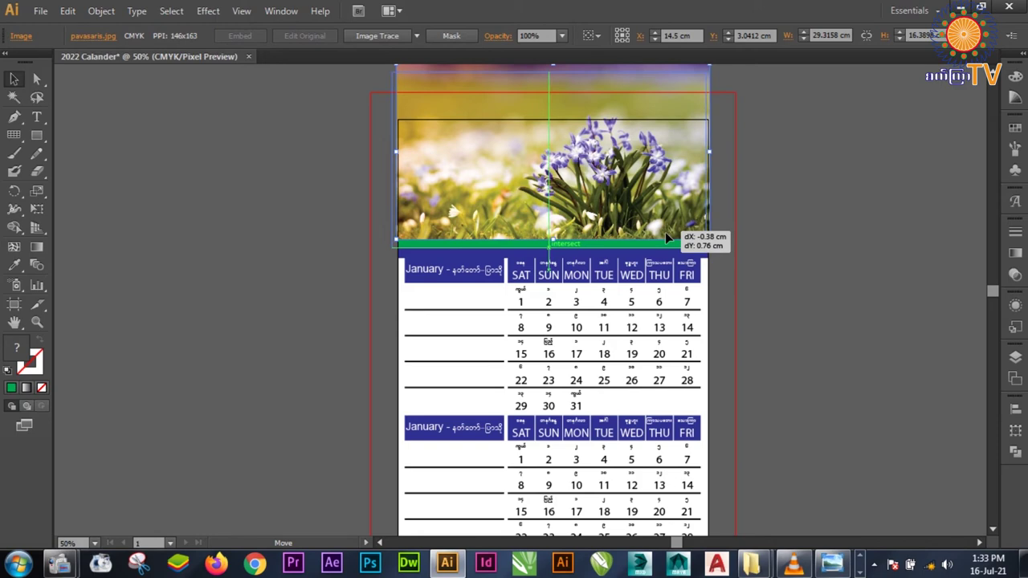
drag(669, 231, 665, 232)
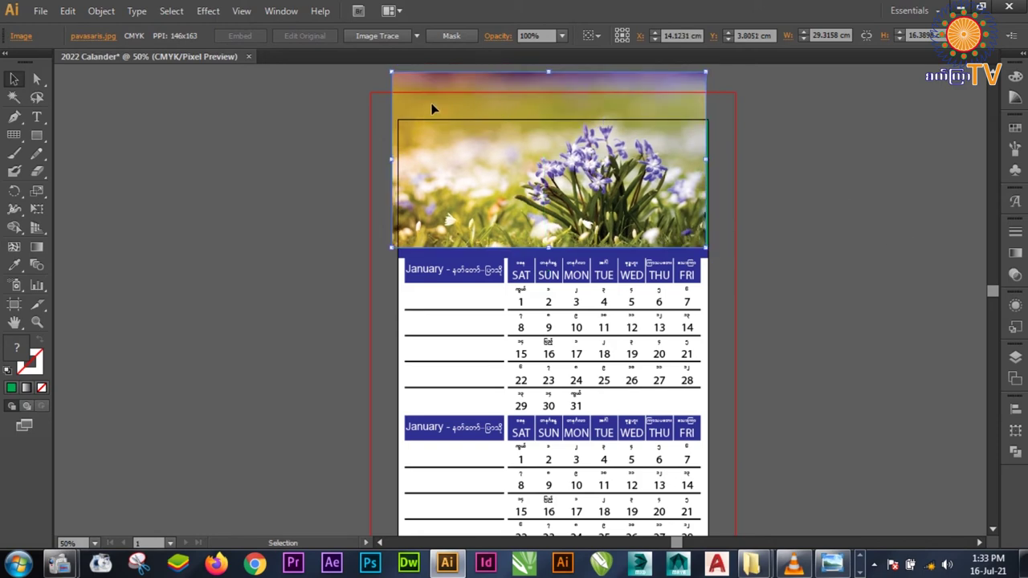
drag(391, 73, 396, 76)
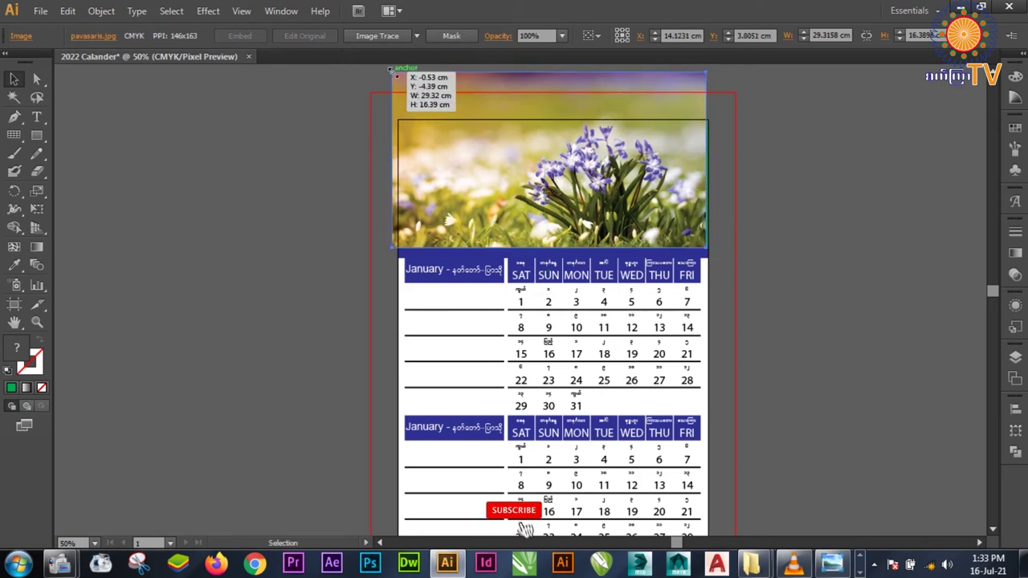
drag(396, 76, 398, 72)
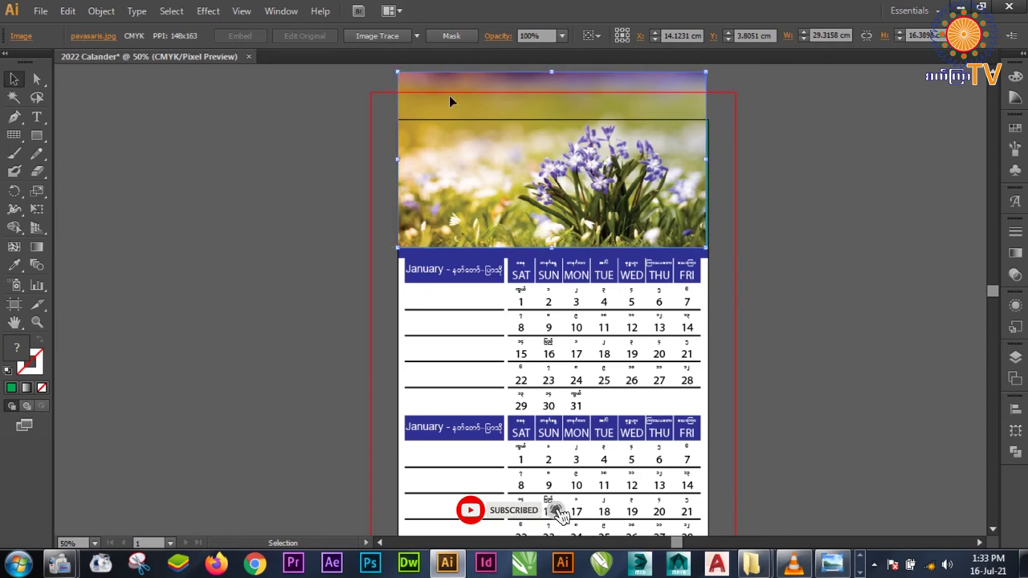
key(ctrl+z)
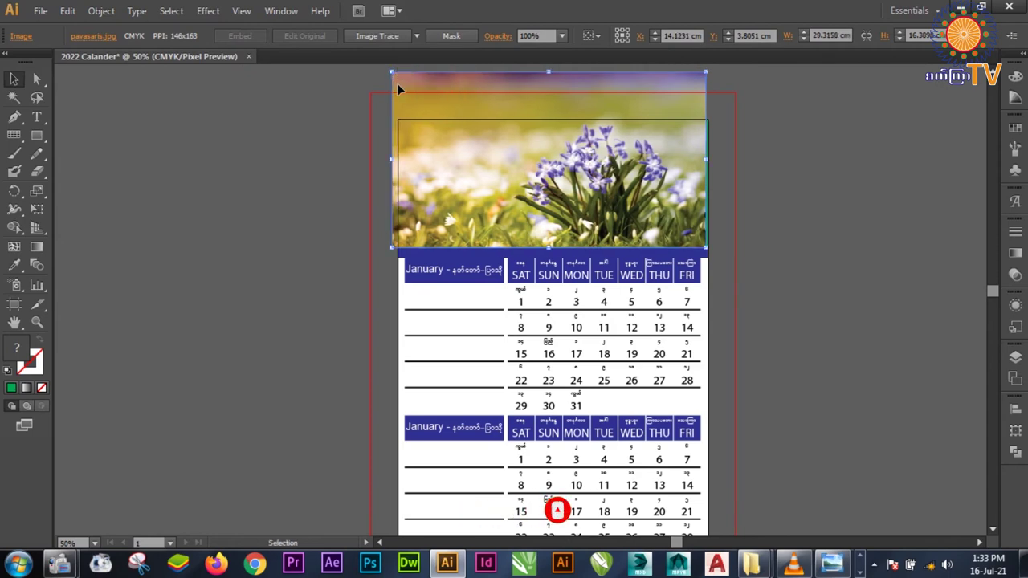
drag(393, 77, 398, 76)
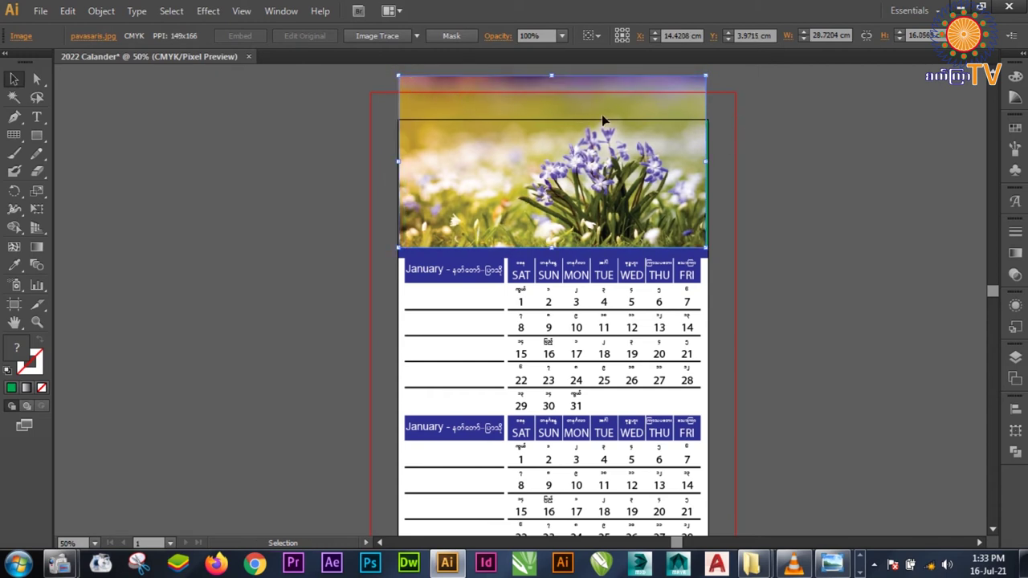
click(831, 163)
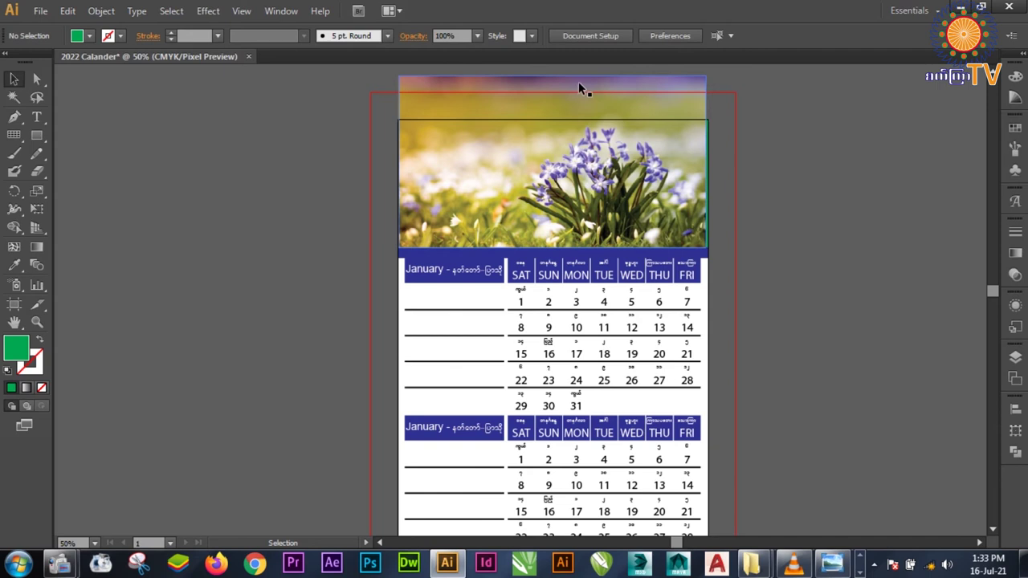
click(578, 83)
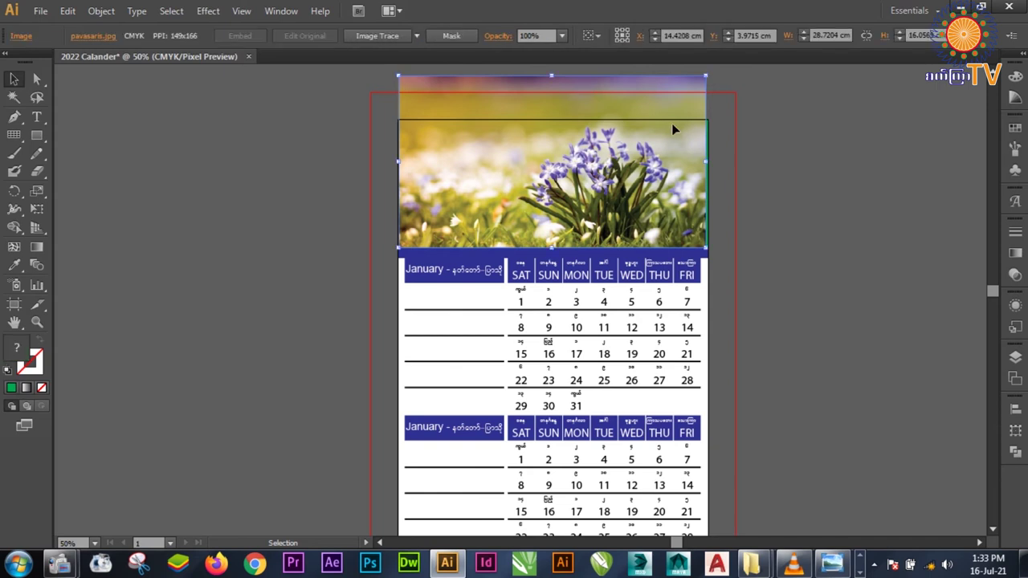
- Bring the green rectangle in front of the photo and stretch it over the header
key(a)
key(ctrl+shift+bracketleft)
key(v)
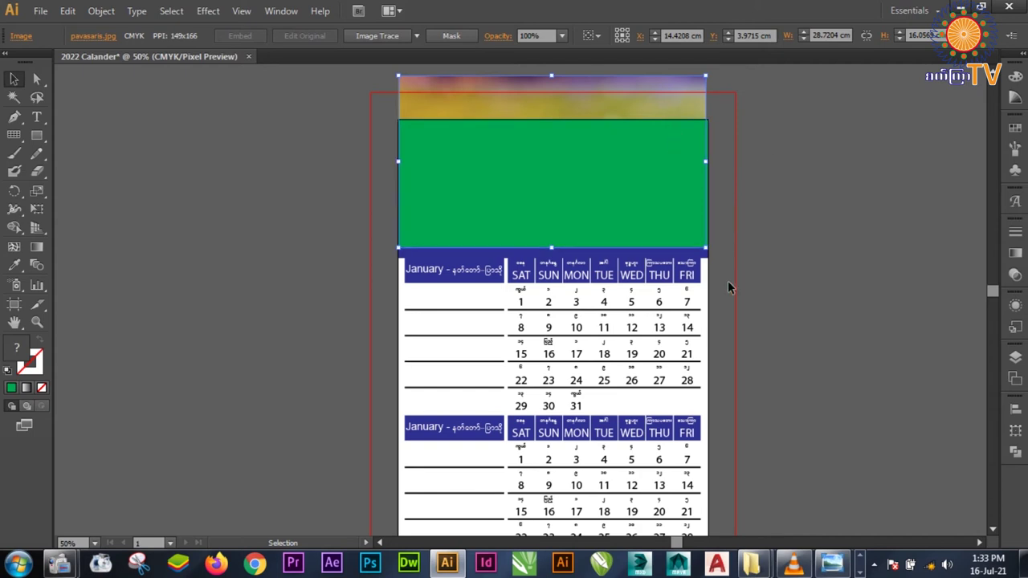
key(a)
key(ctrl+1)
scroll(760, 216, up, 3)
key(v)
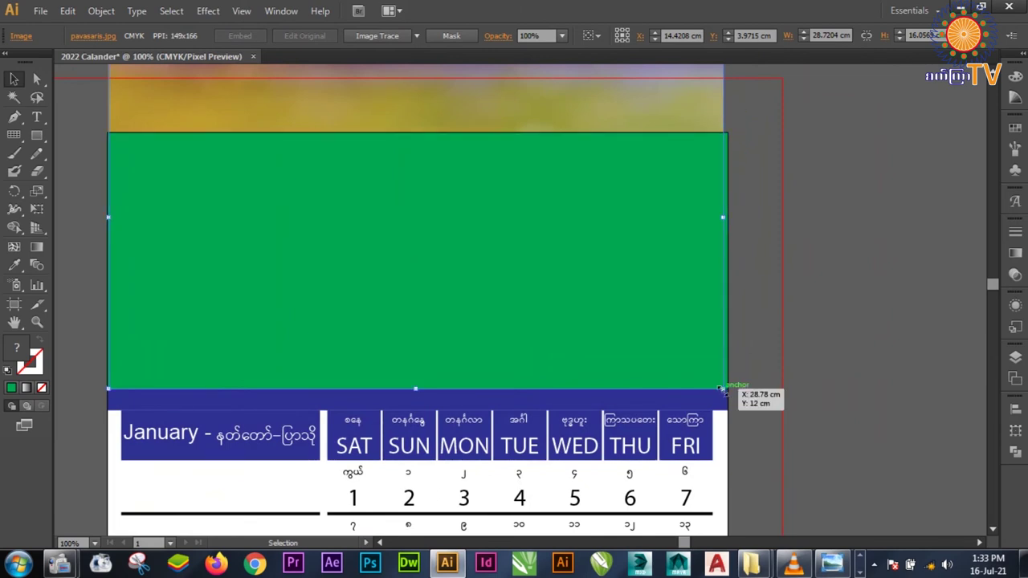
drag(722, 389, 728, 392)
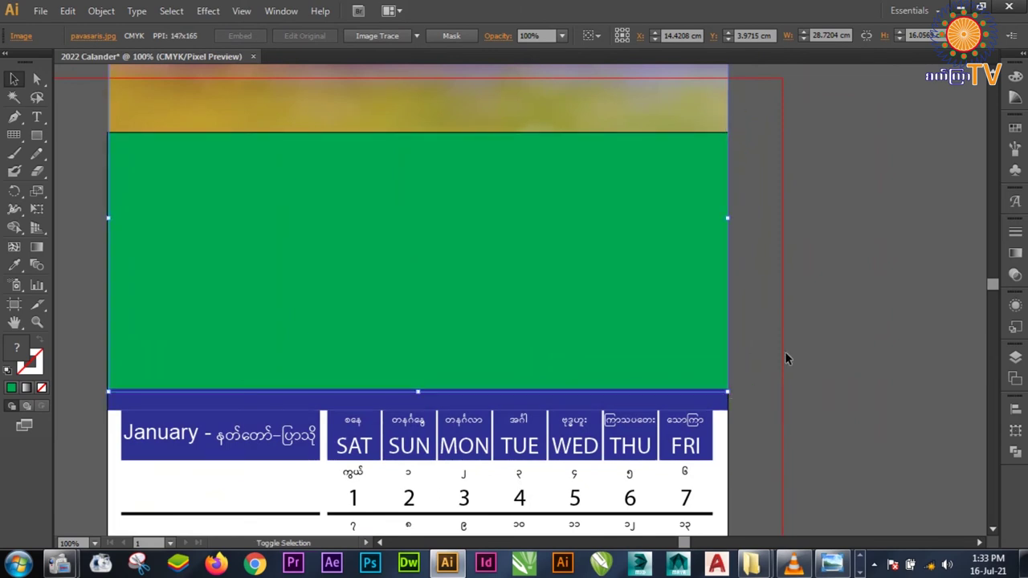
drag(675, 168, 670, 262)
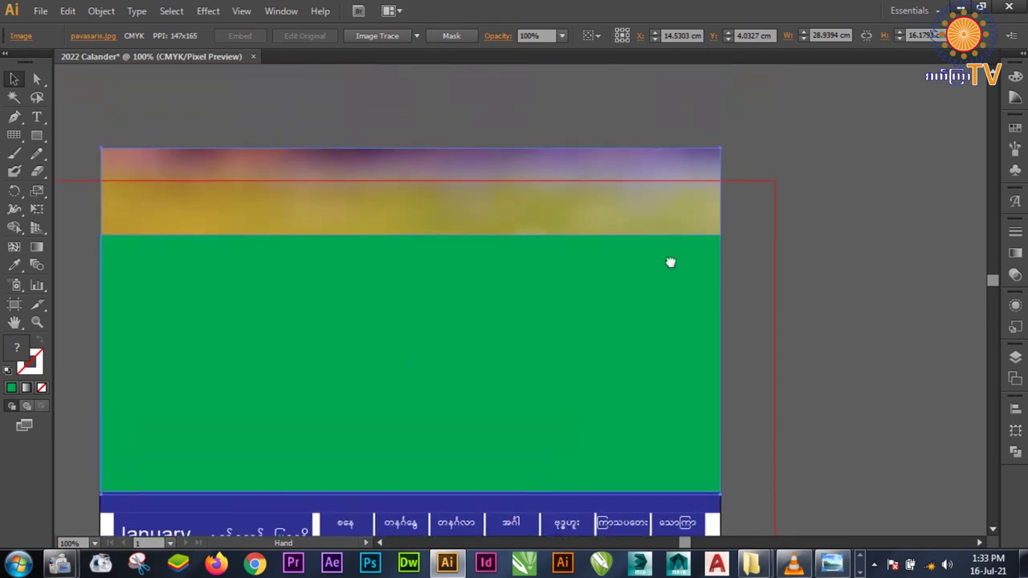
key(Down)
- Make a clipping mask of the photo with the green rectangle, forming a 29 × 12 cm banner
shift+click(675, 286)
right_click(687, 273)
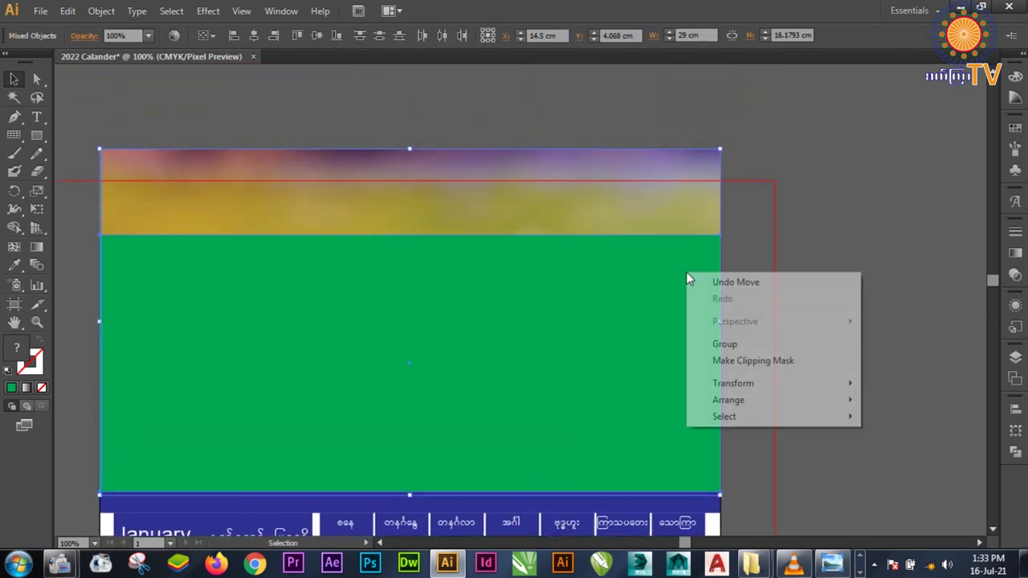
click(753, 360)
key(ctrl+z)
right_click(696, 253)
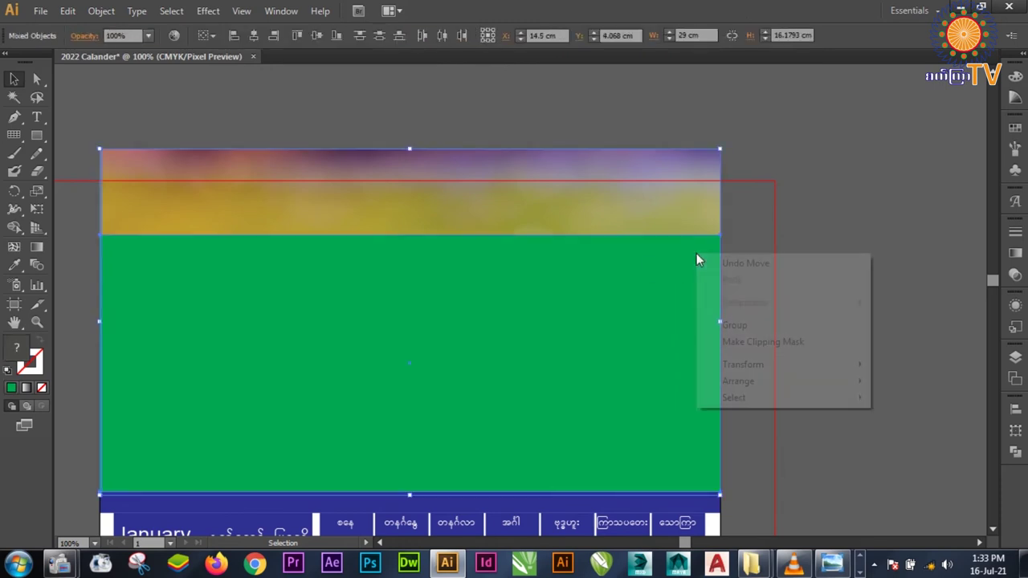
click(778, 342)
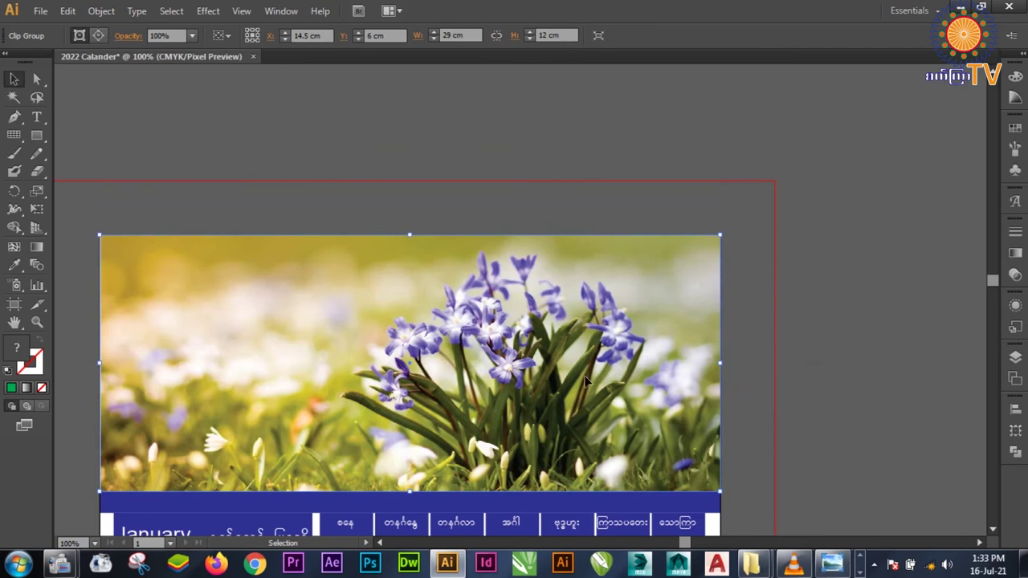
scroll(598, 375, down, 3)
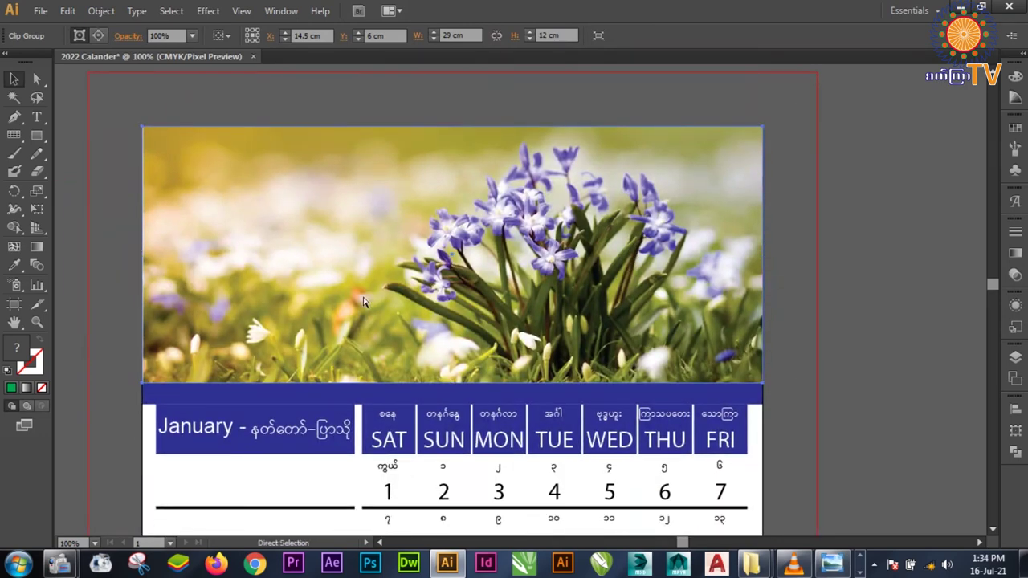
key(ctrl+0)
click(671, 179)
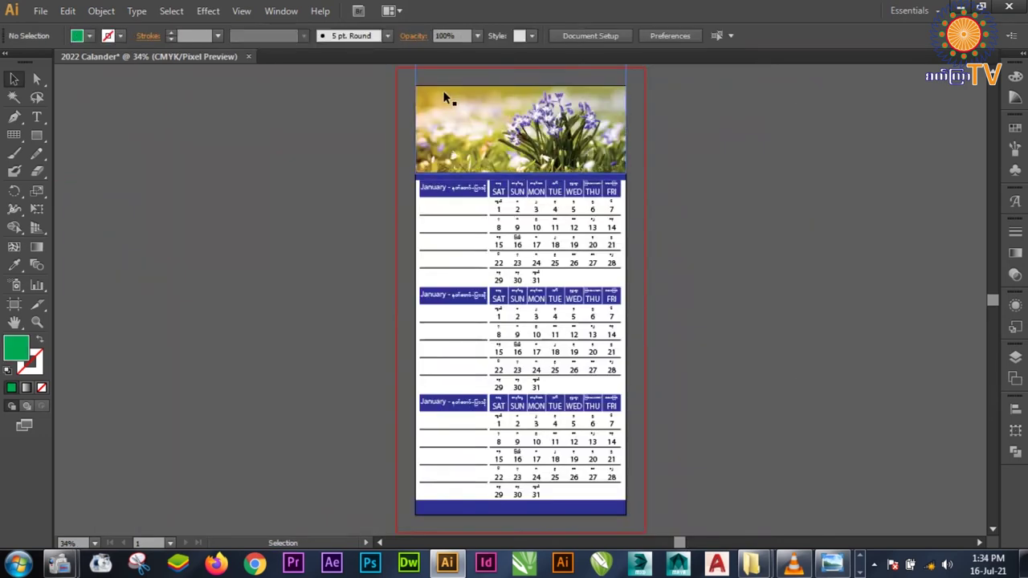
- Make TXT the active layer and test moving the January heading, then undo
scroll(482, 106, up, 2)
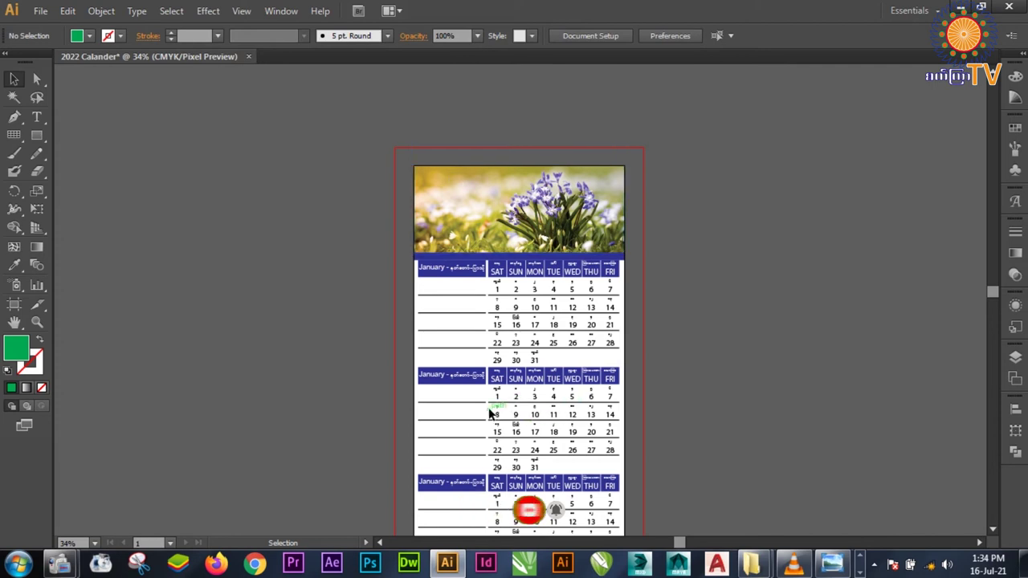
scroll(488, 314, down, 2)
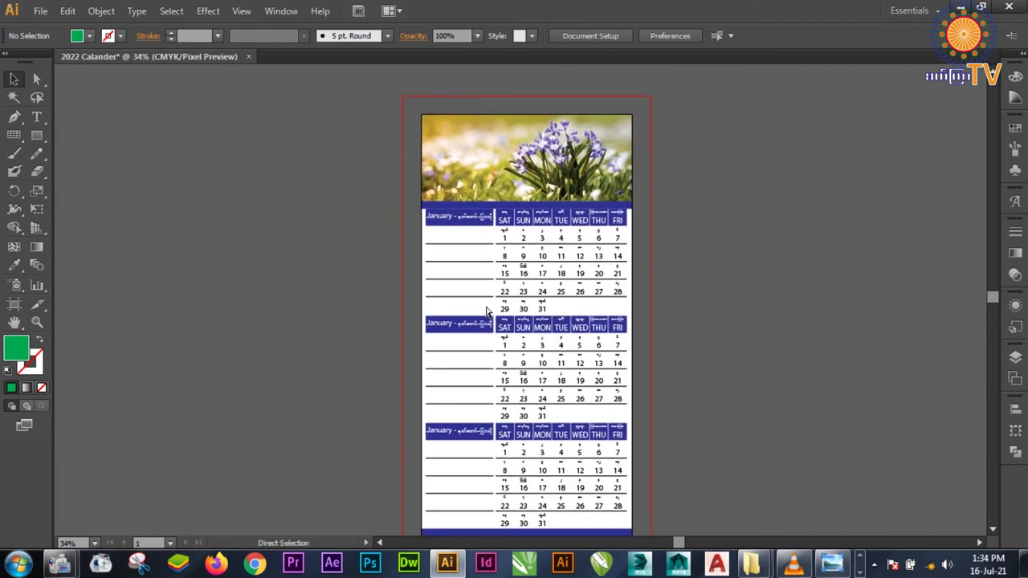
scroll(486, 312, up, 1)
scroll(491, 294, up, 2)
mouse_move(464, 216)
mouse_down()
mouse_move(414, 378)
mouse_move(403, 563)
mouse_up()
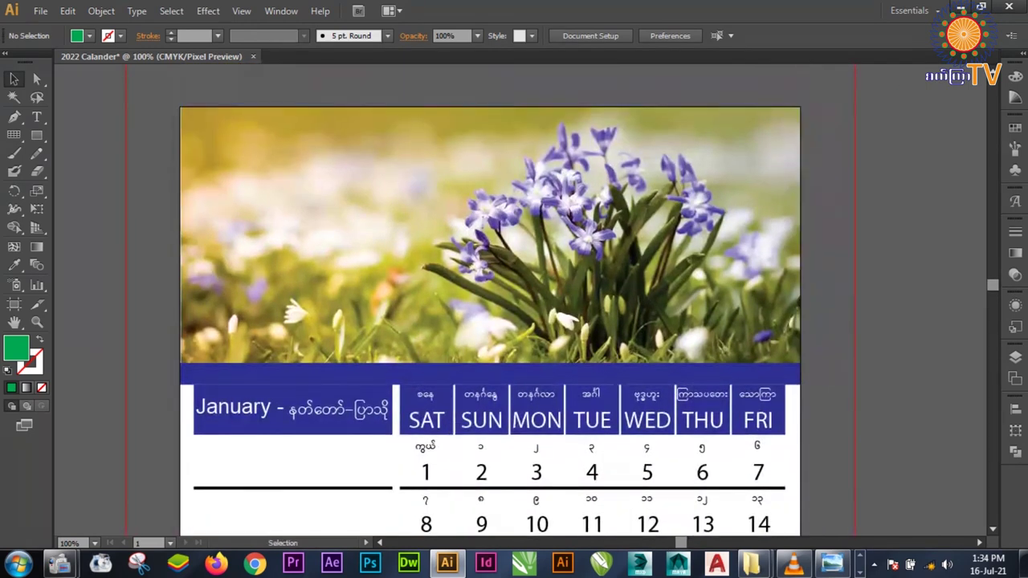
click(1017, 360)
click(834, 368)
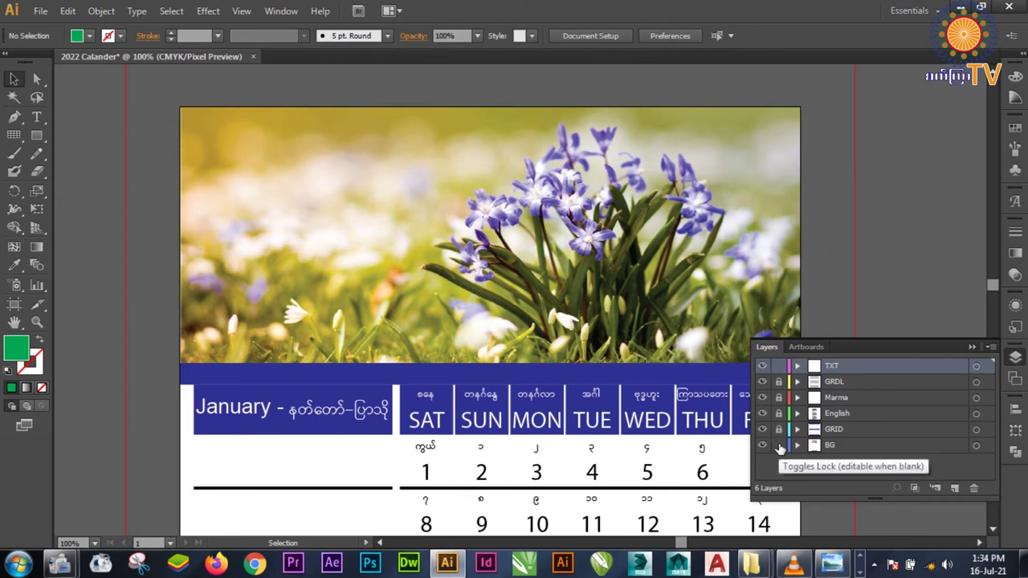
drag(353, 141, 300, 232)
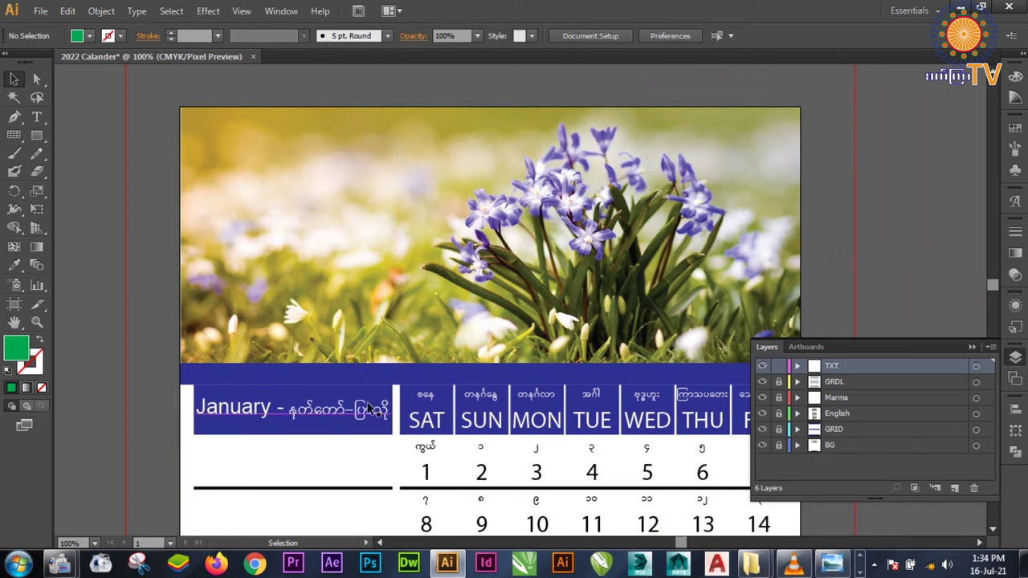
drag(358, 408, 295, 408)
key(ctrl+z)
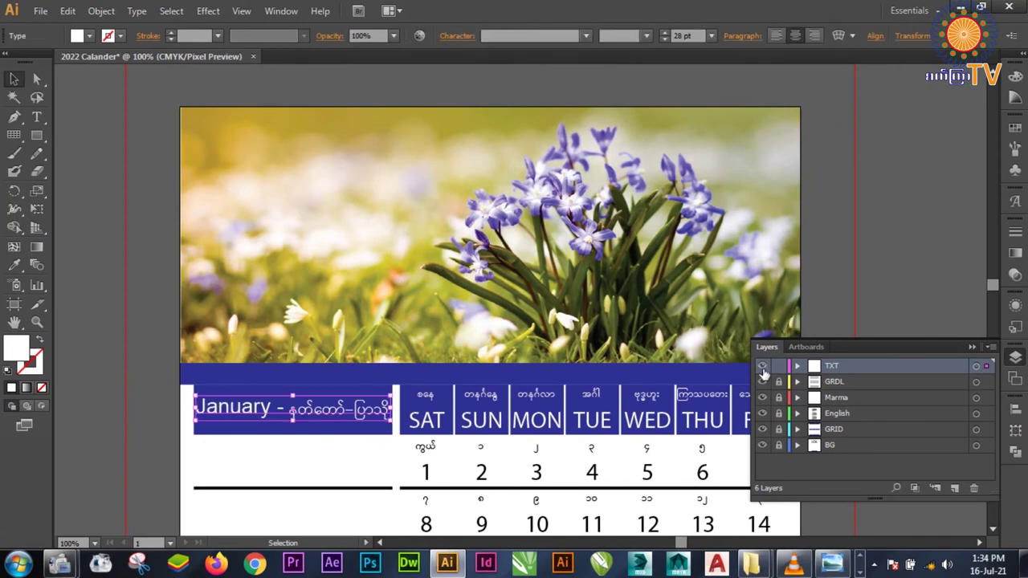
- Leave the TXT layer unlocked and collapse the Layers panel
click(779, 366)
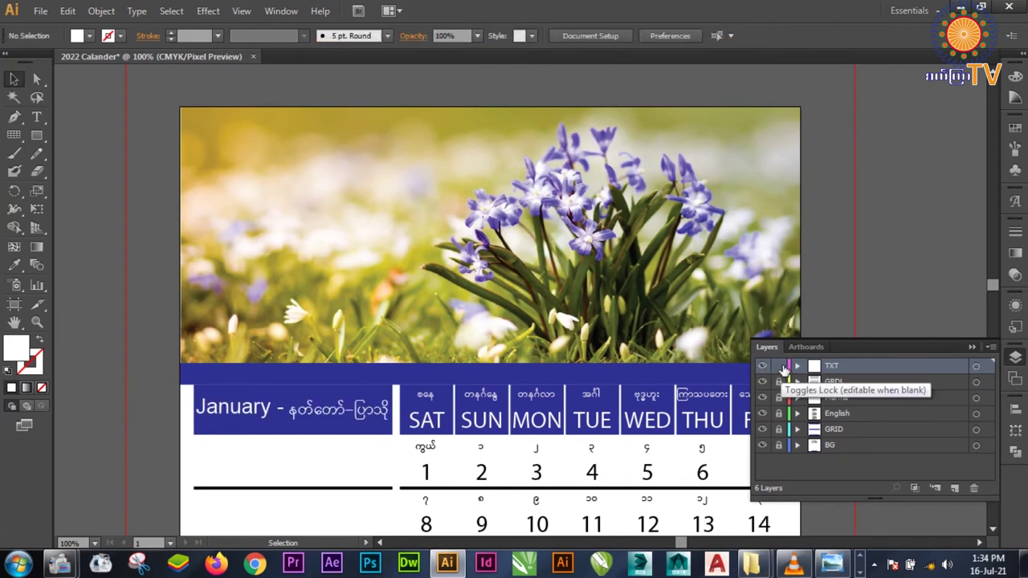
click(781, 366)
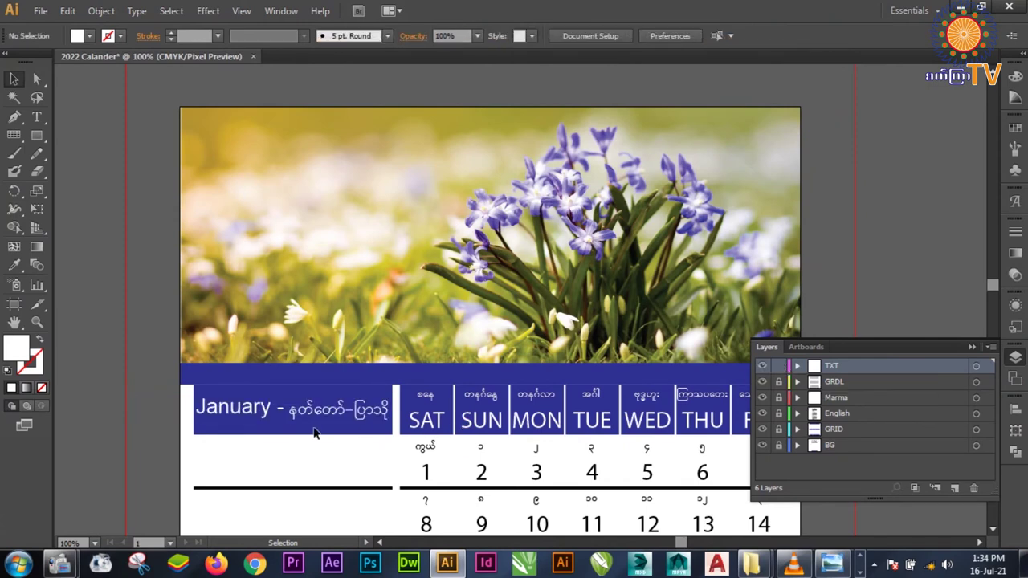
click(970, 347)
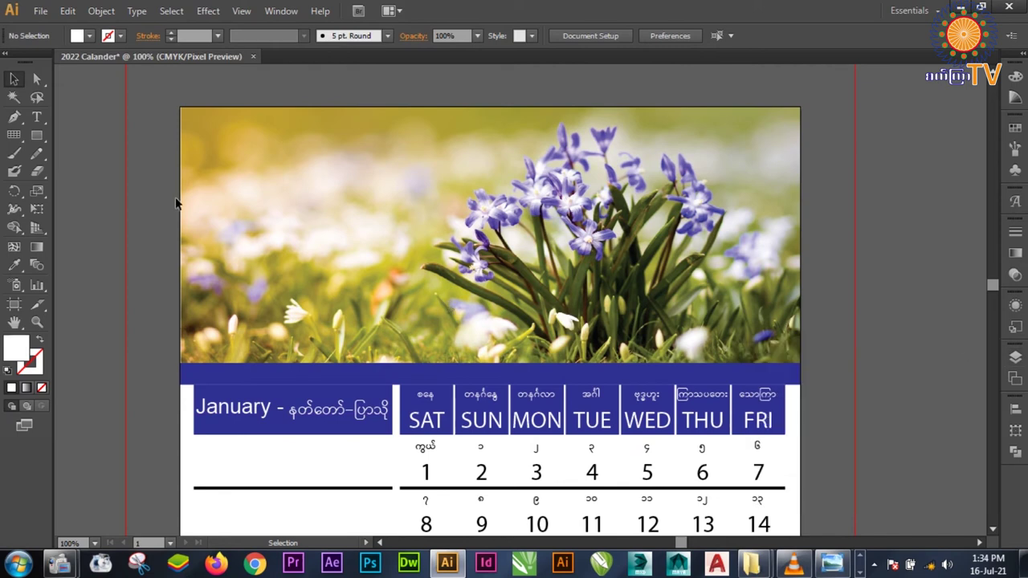
click(36, 116)
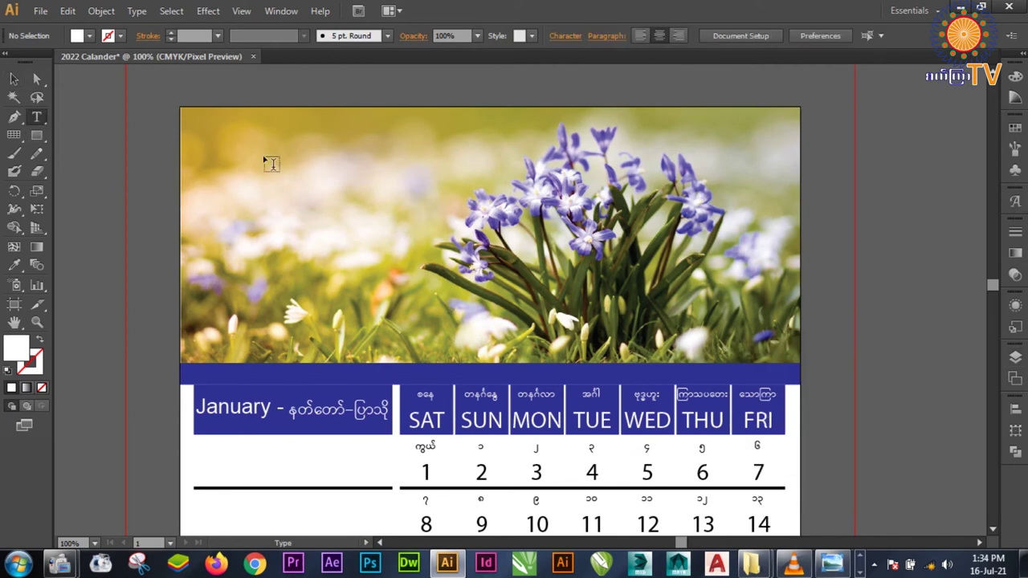
- Type 2022 in Arial at the flower photo's top-left
click(206, 128)
click(575, 36)
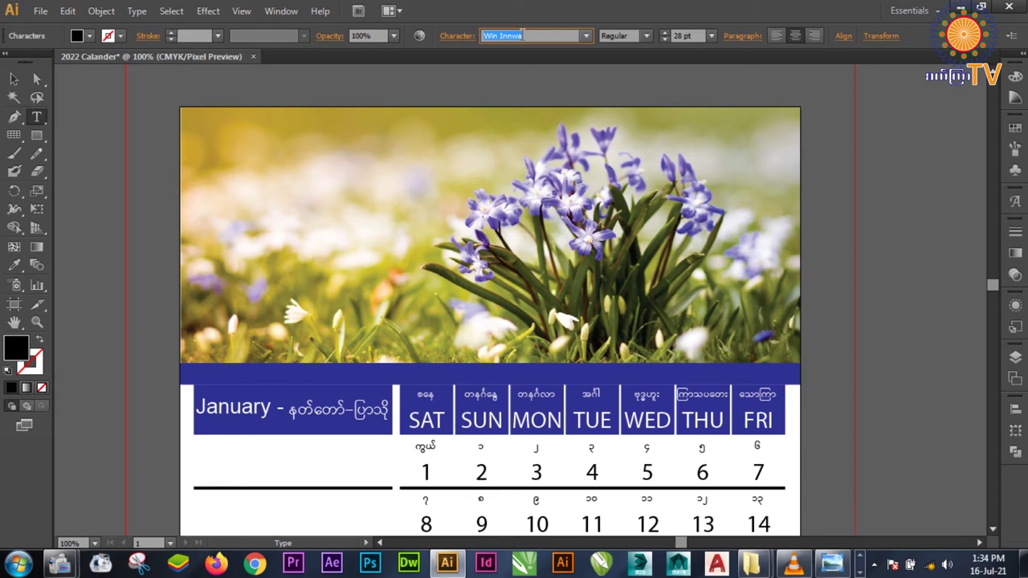
text(AR CENA)
key(Return)
text(2)
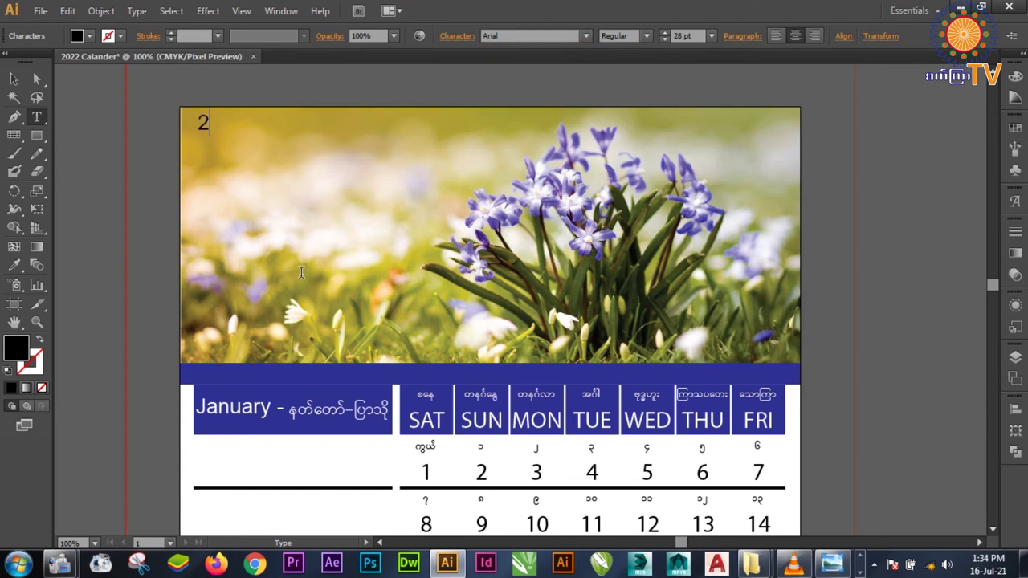
text(022)
click(14, 78)
- Enlarge the 2022 text to 50 pt and move it into the top-left corner
drag(214, 128, 240, 129)
click(683, 35)
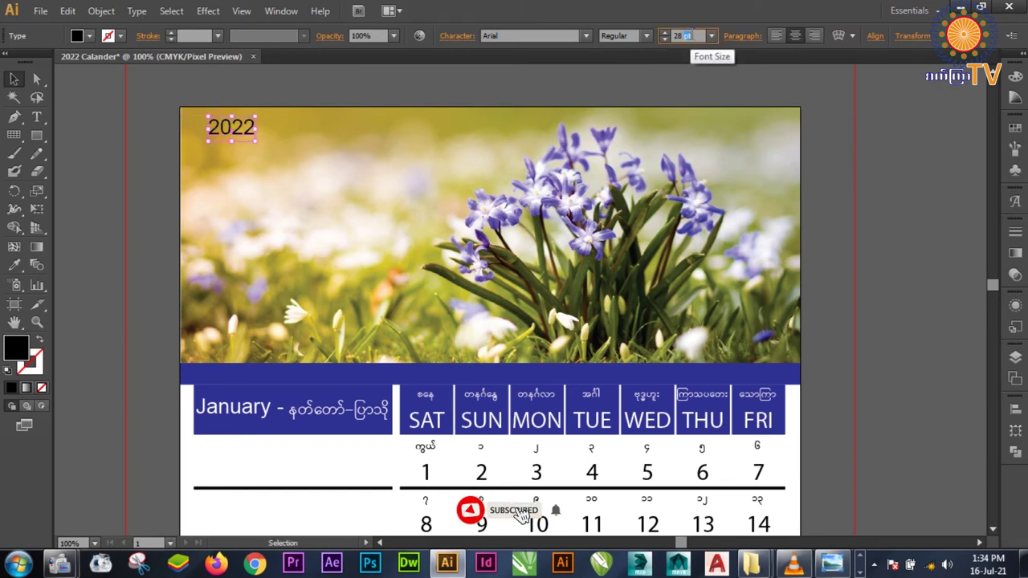
key(Up)
key(Up)
key(Up)
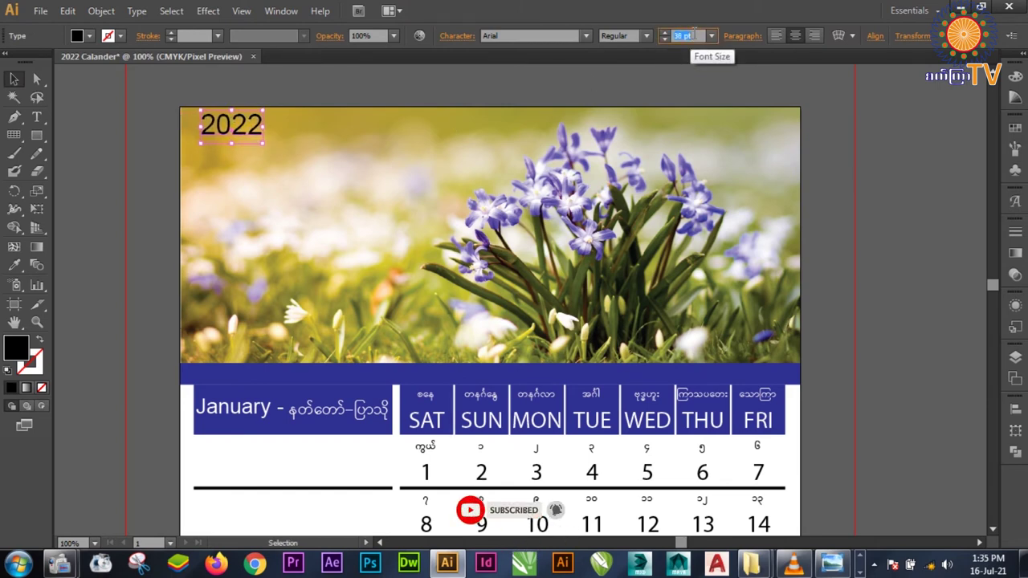
key(Up)
key(Up)
key(Up)
key(Up)
key(Up)
key(Up)
key(Up)
key(Up)
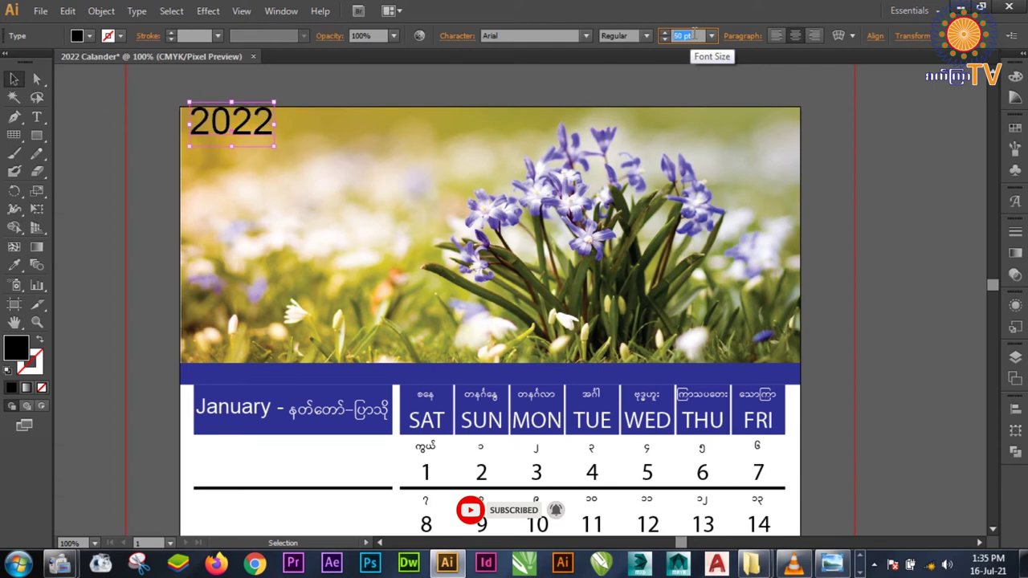
click(241, 131)
drag(241, 131, 246, 140)
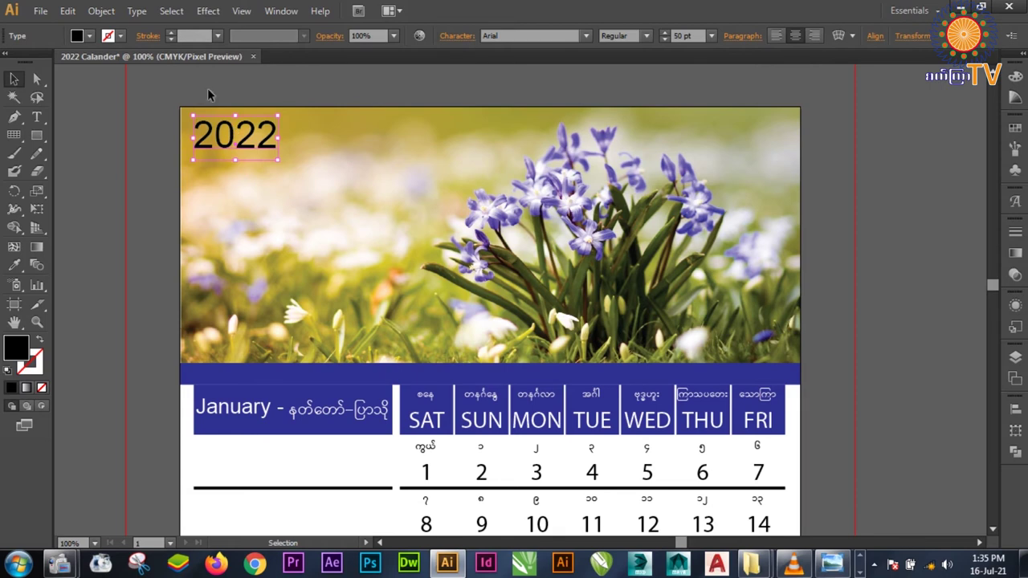
click(89, 36)
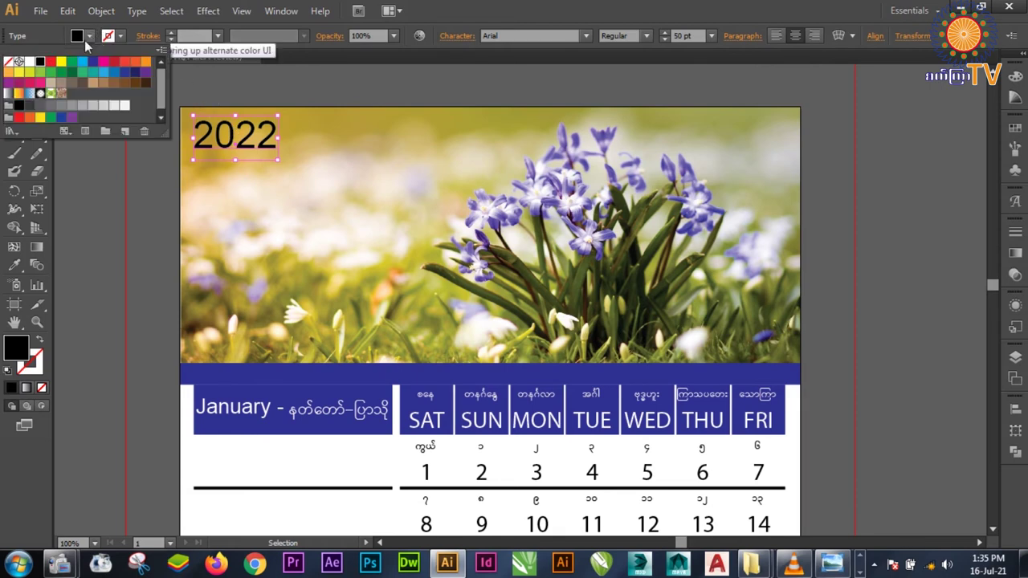
- Try red, cyan and dark blue swatches on 2022, then eyedrop the flowers' soft purple onto it
click(52, 65)
click(103, 73)
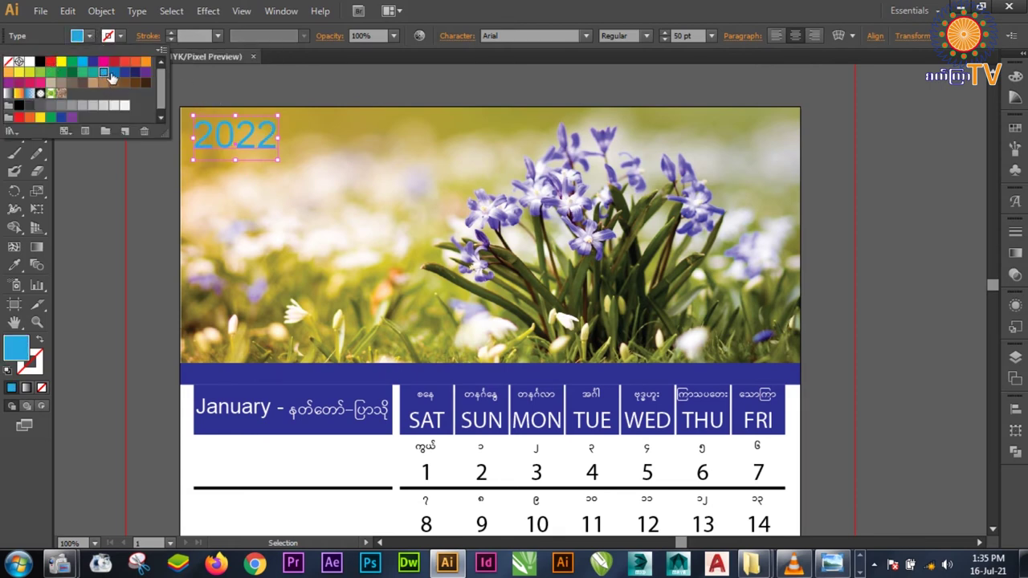
click(124, 72)
click(52, 151)
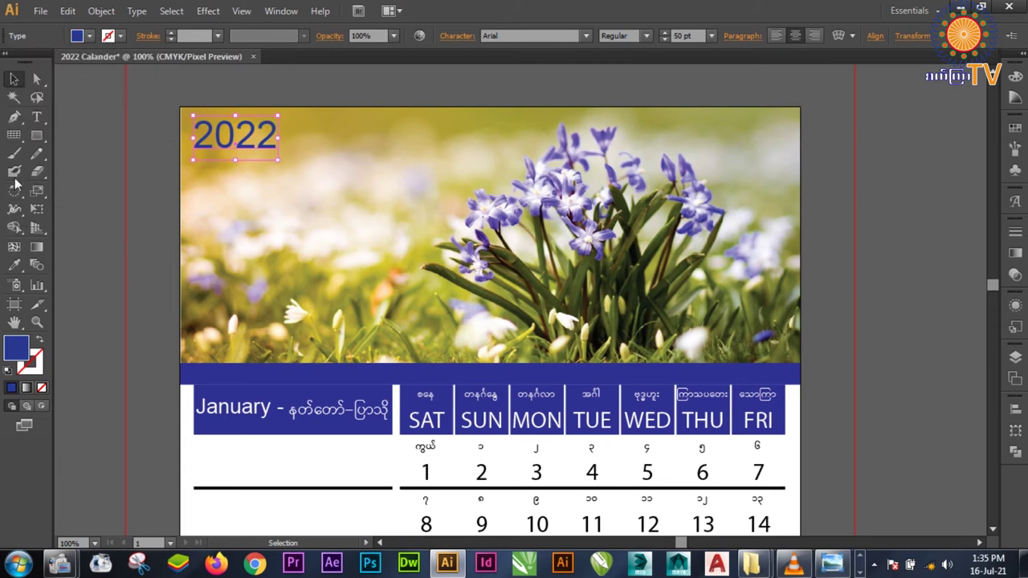
click(12, 267)
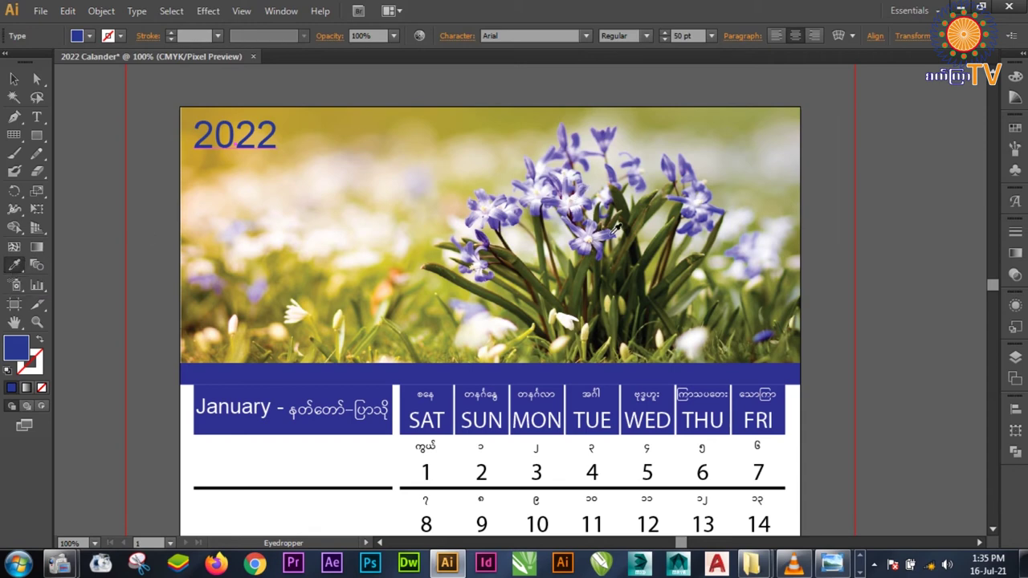
click(612, 232)
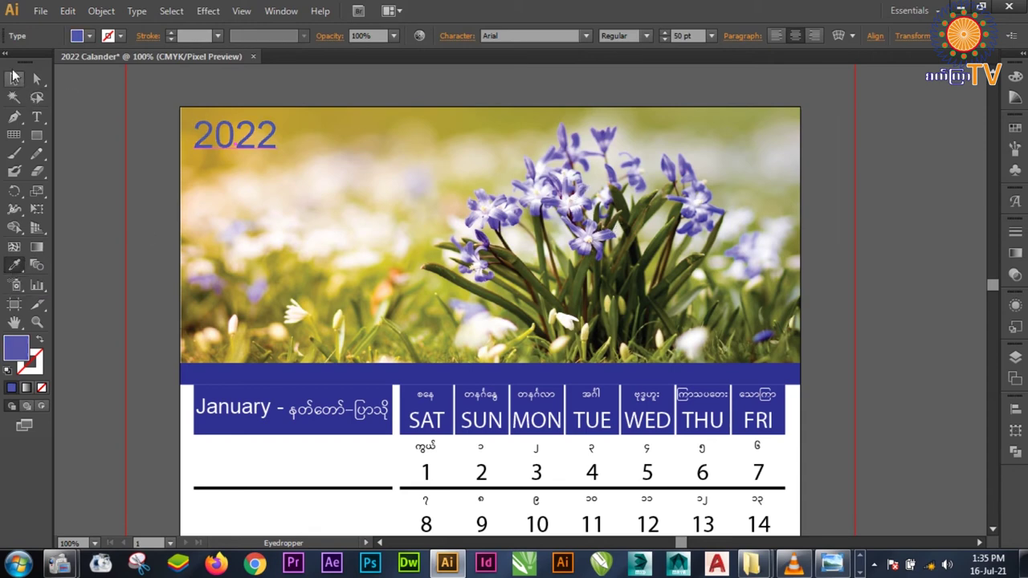
click(16, 78)
- Unlock the BG layer and give the header bar the 2022 text's purple with the Eyedropper
click(327, 371)
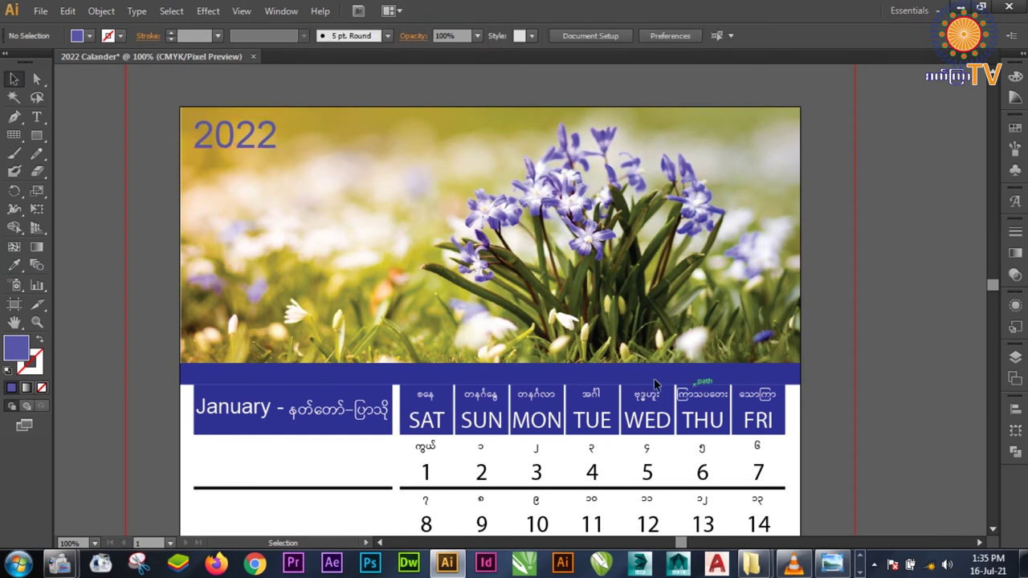
click(1016, 357)
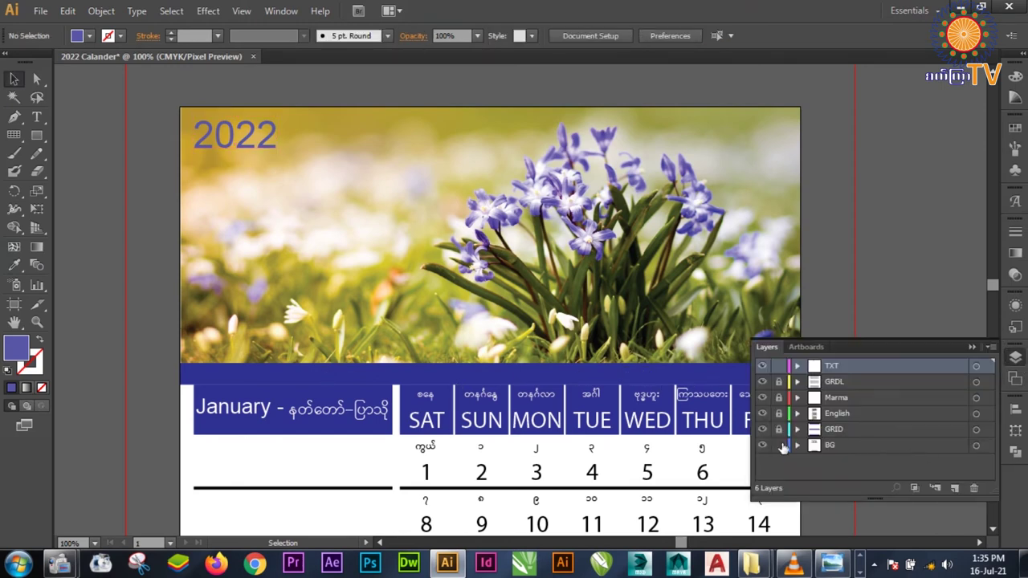
click(972, 347)
click(793, 382)
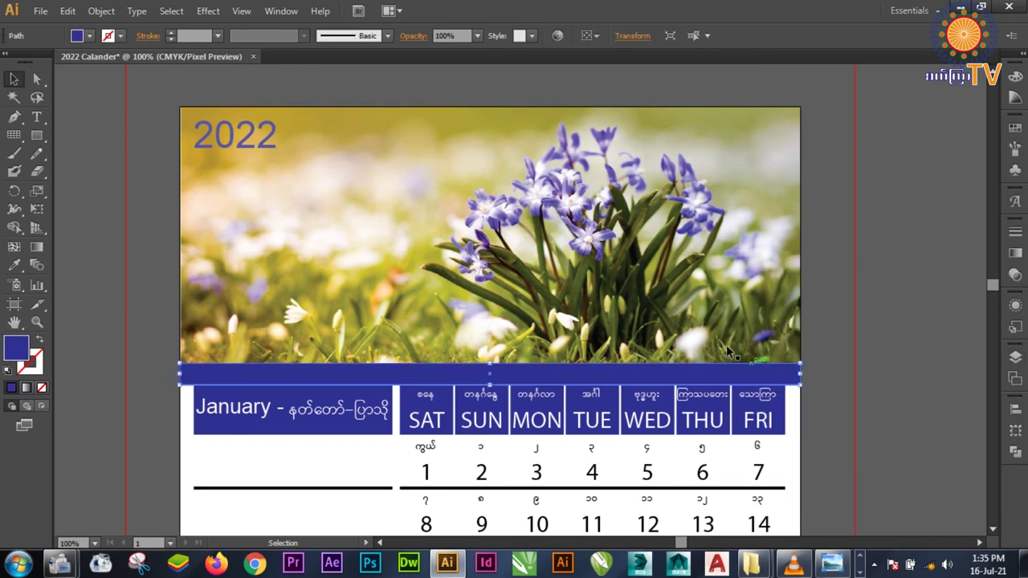
key(i)
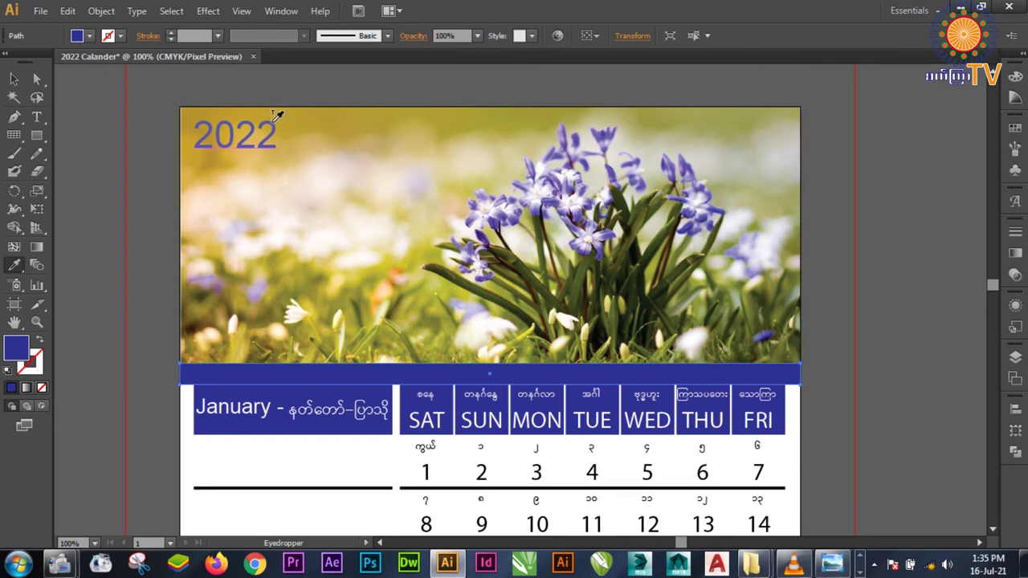
click(276, 118)
- Relock the BG layer and make TXT the active layer
key(ctrl+shift+a)
key(v)
key(F7)
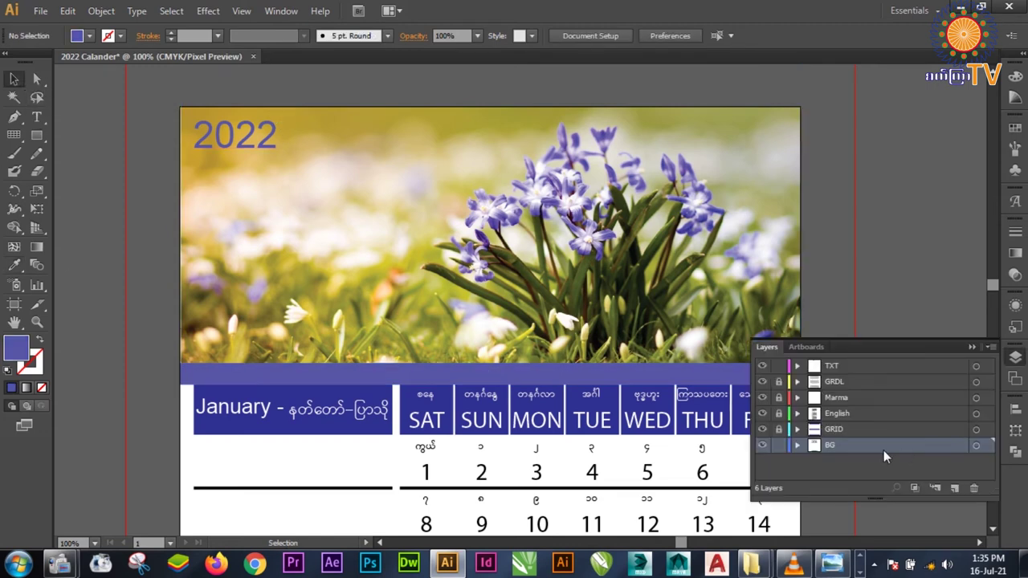
click(778, 445)
click(911, 368)
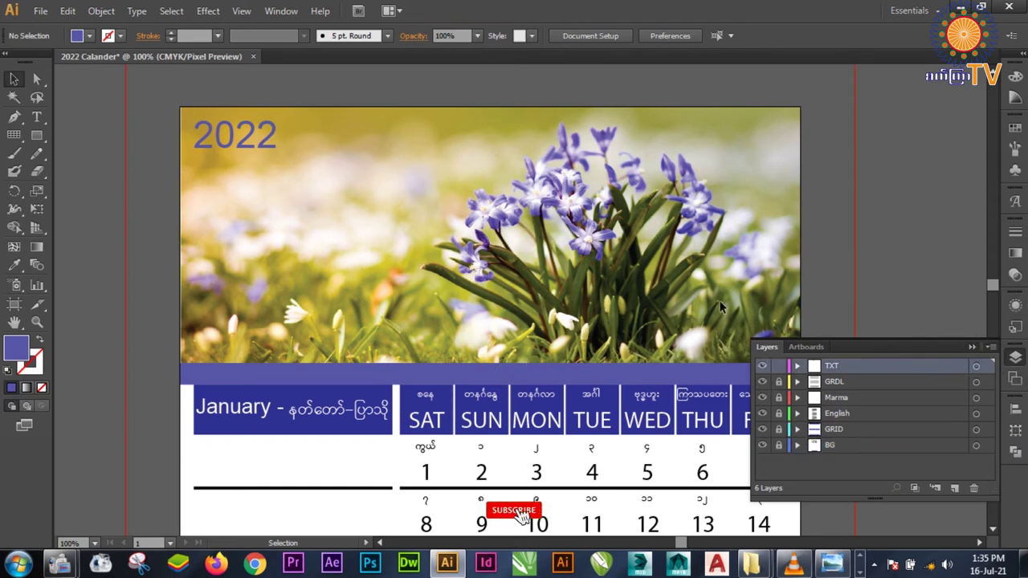
key(ctrl+a)
click(957, 262)
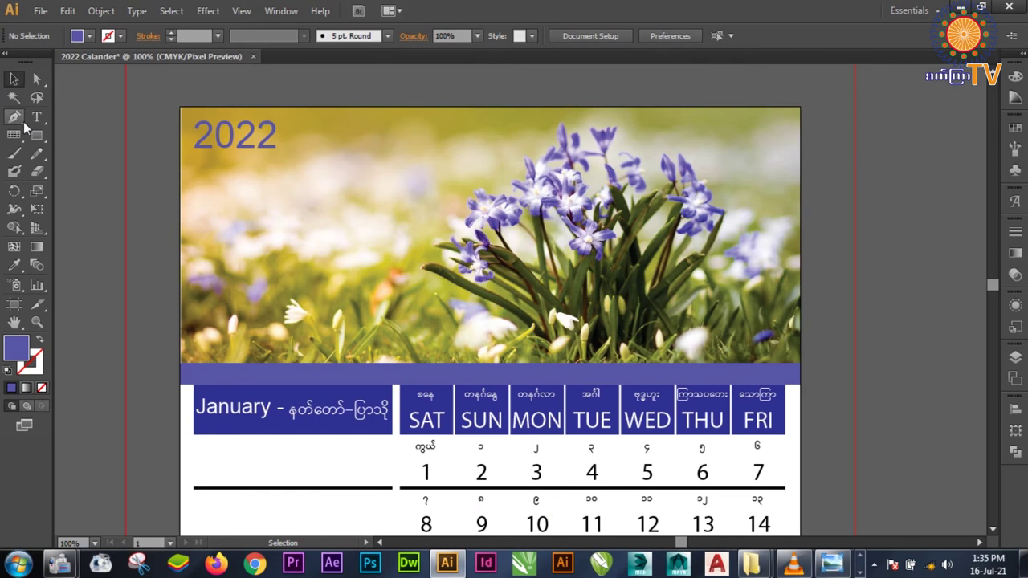
click(832, 564)
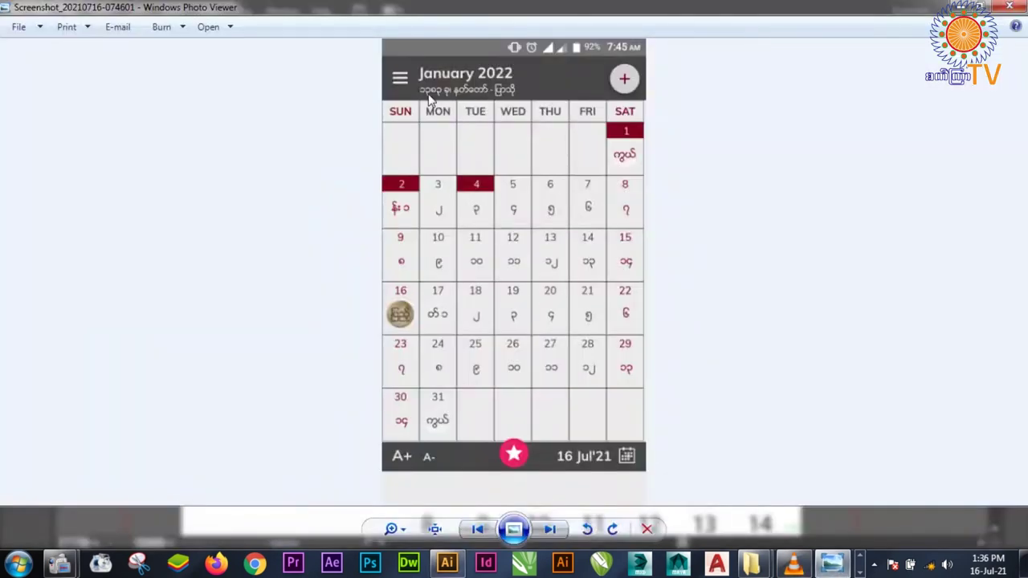
click(448, 564)
click(34, 119)
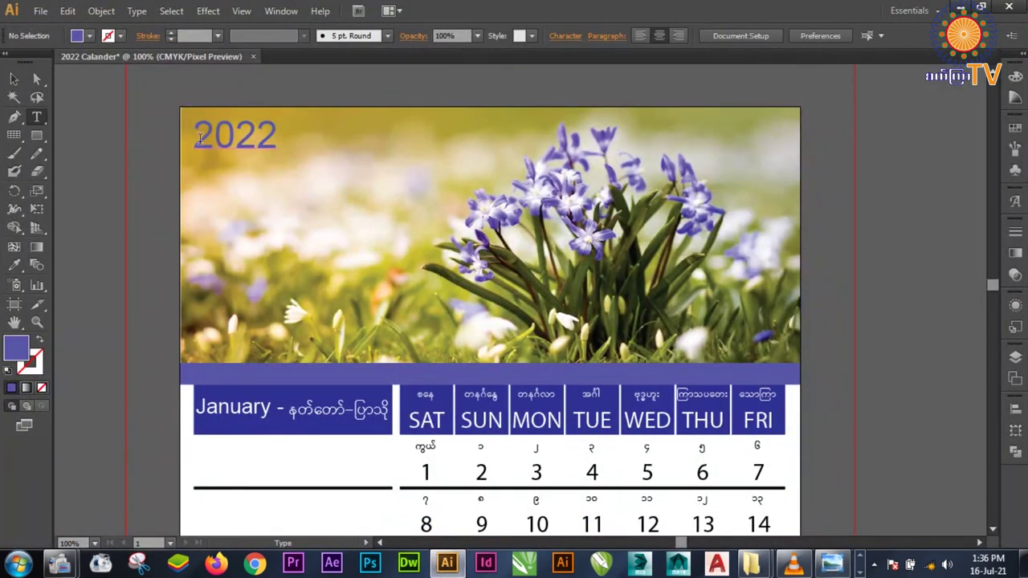
- Type the Myanmar year '၁၃၈၃ ခု' in the Win Innwa font near 2022
click(200, 165)
click(504, 38)
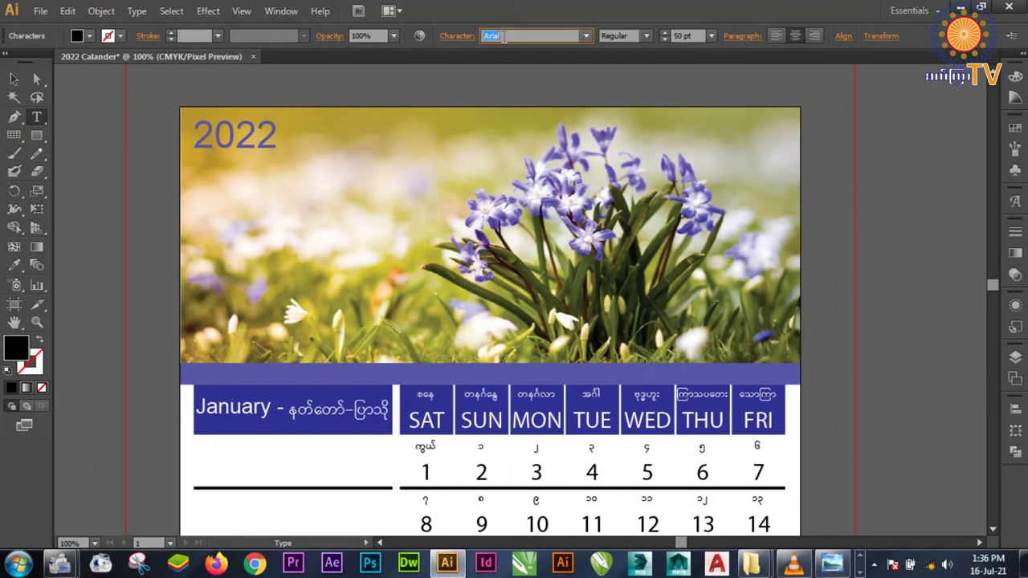
text(Wide Latin)
key(Return)
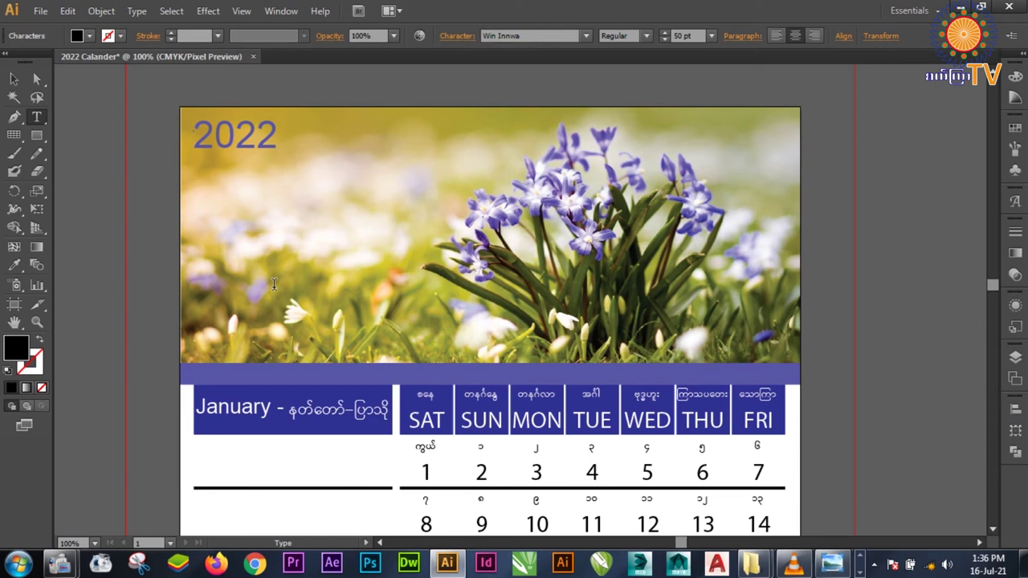
text(383)
text( c)
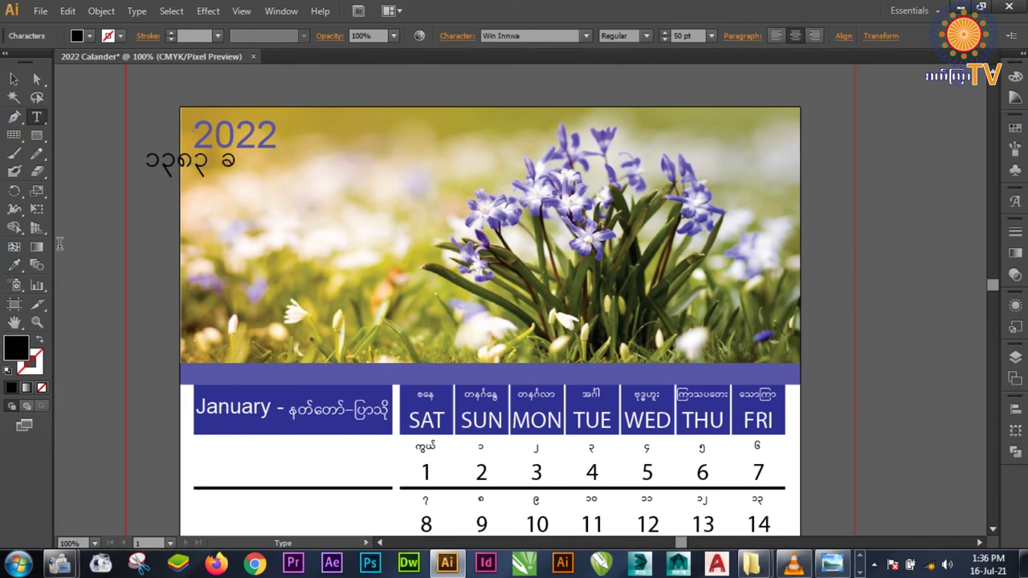
click(14, 78)
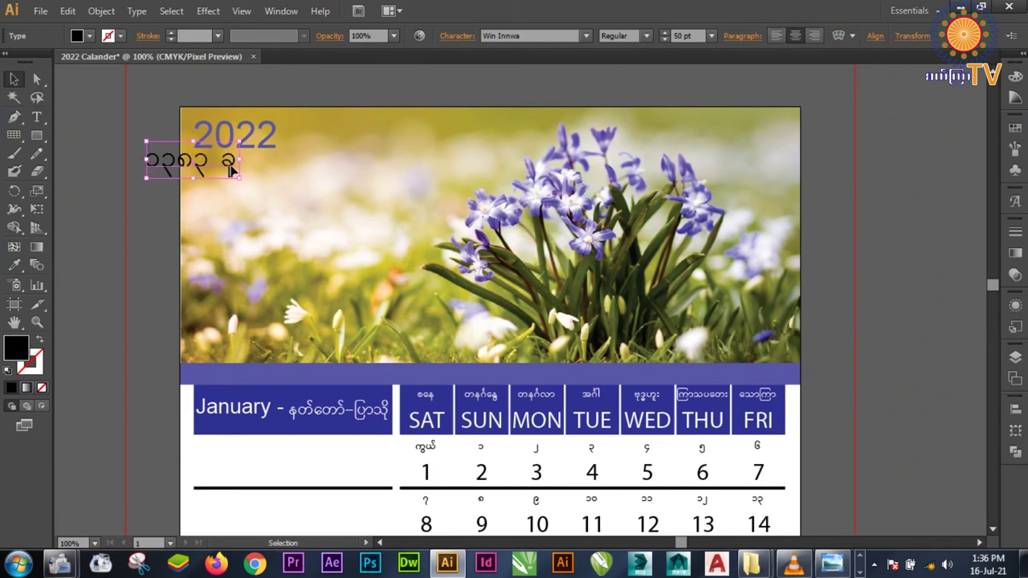
- Move the Burmese year beside 2022 and align the two with the Align panel
drag(231, 169, 319, 178)
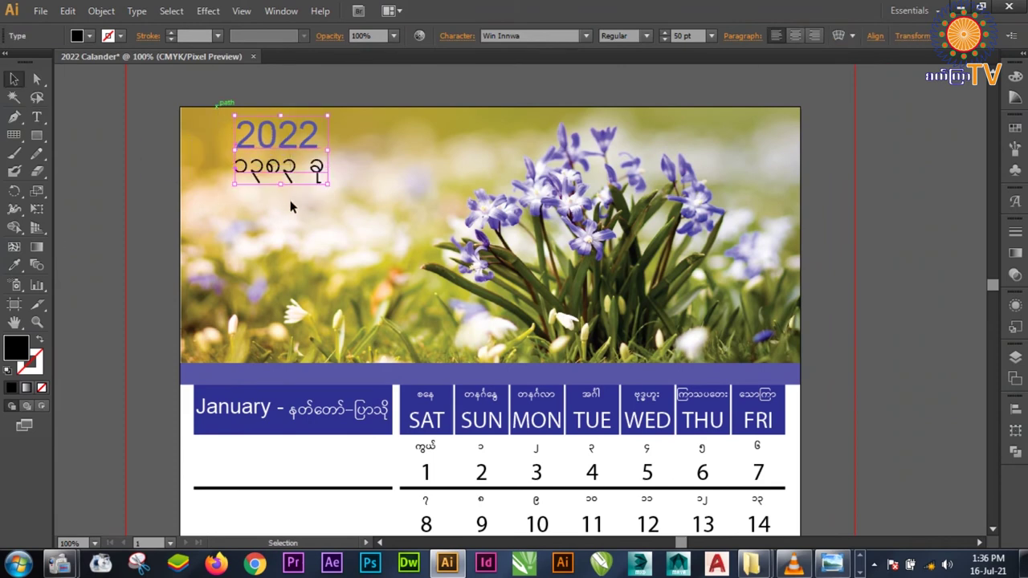
click(1015, 409)
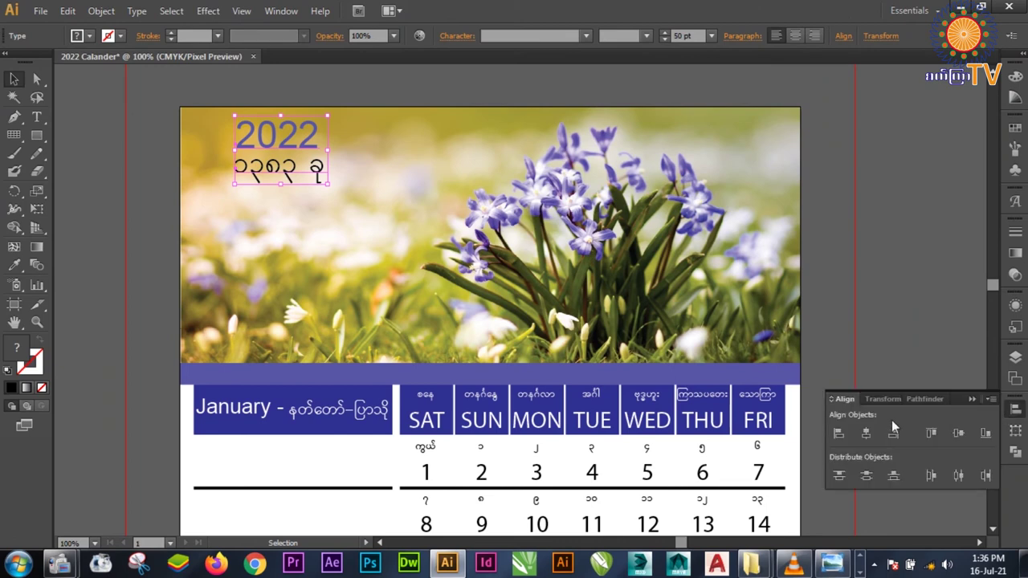
click(838, 433)
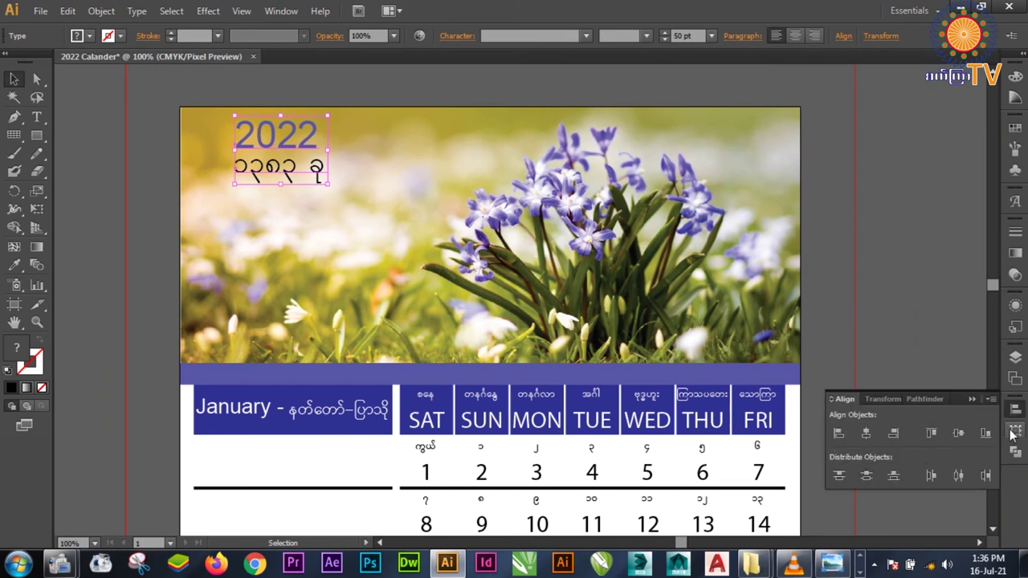
click(970, 399)
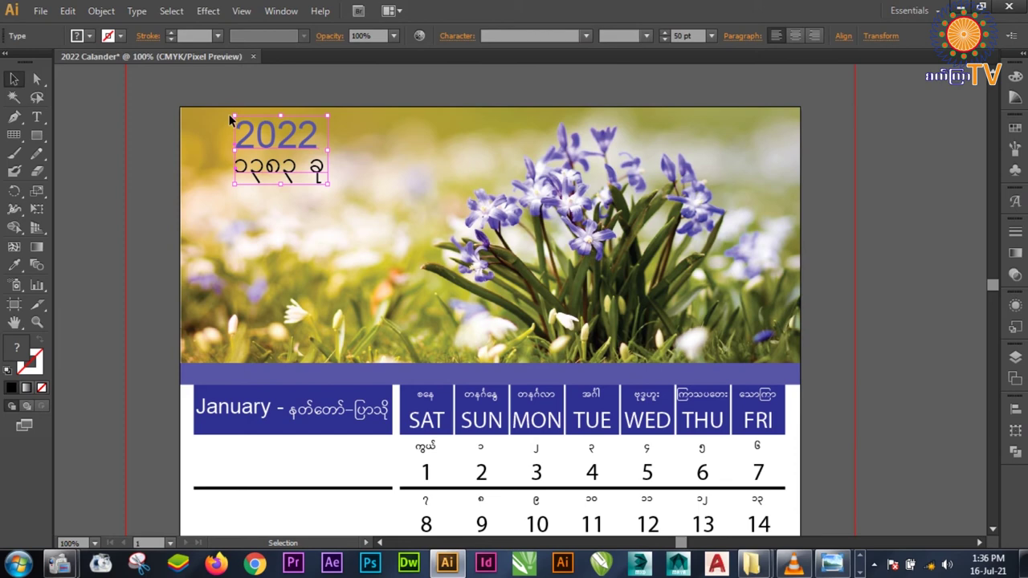
- Shrink the Burmese year slightly to 47 pt and drag 2022 below it
click(135, 112)
click(265, 169)
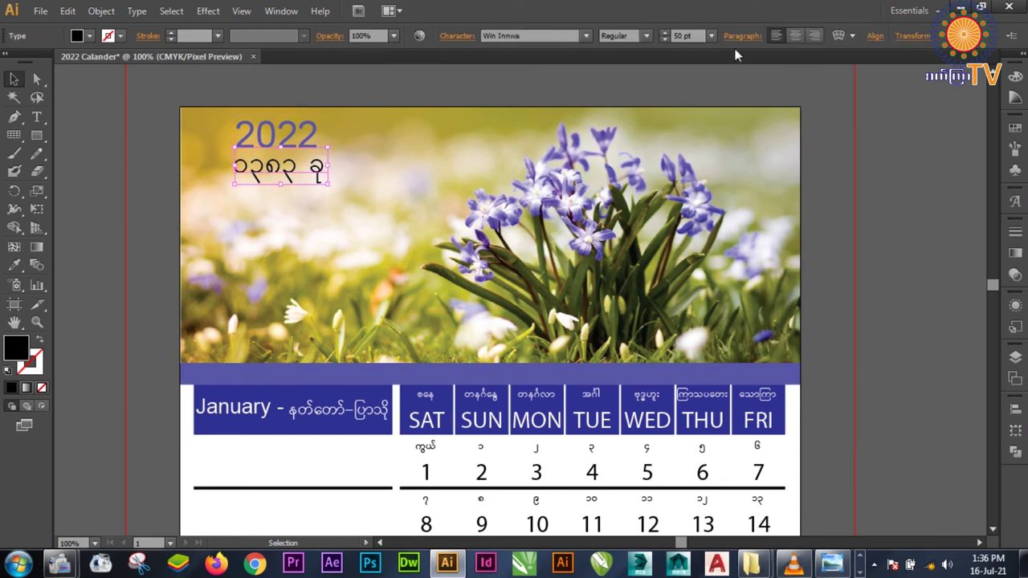
key(Down)
key(Down)
key(Down)
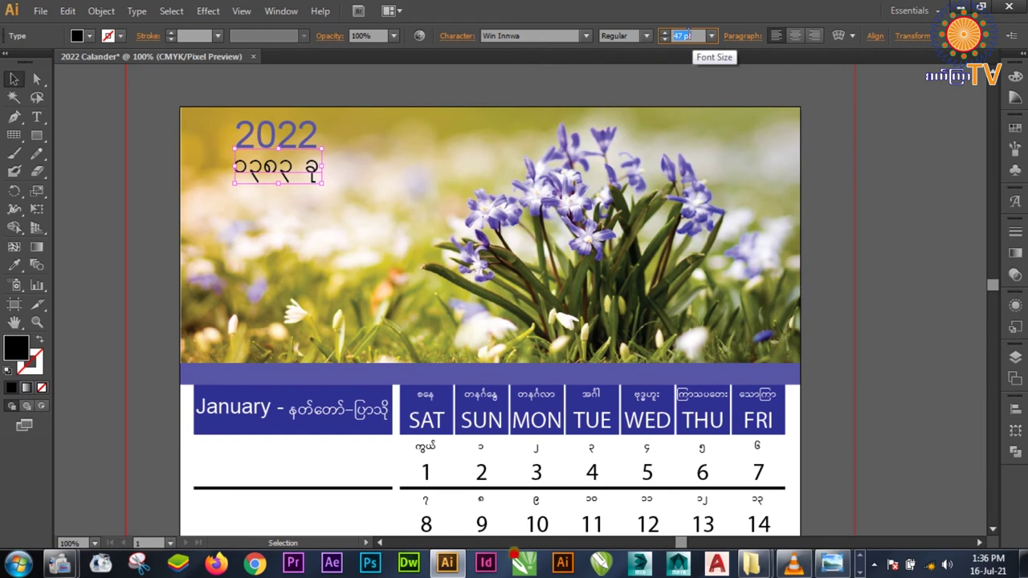
click(257, 94)
mouse_move(258, 139)
mouse_down()
mouse_move(268, 202)
mouse_move(243, 143)
mouse_up()
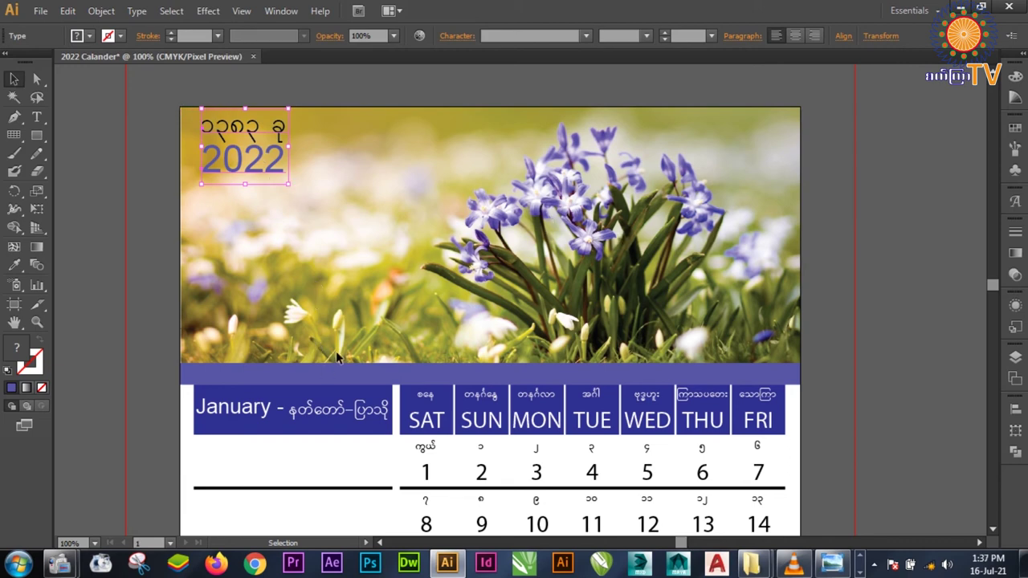
- Eyedrop the blue of the band under the photo onto the 2022 year text
key(i)
click(496, 372)
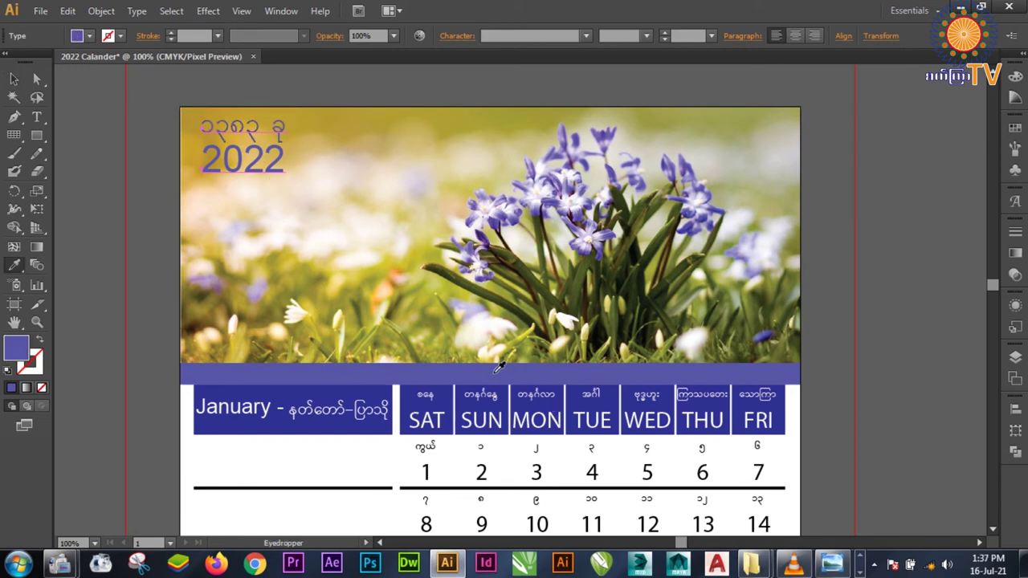
click(14, 79)
click(93, 159)
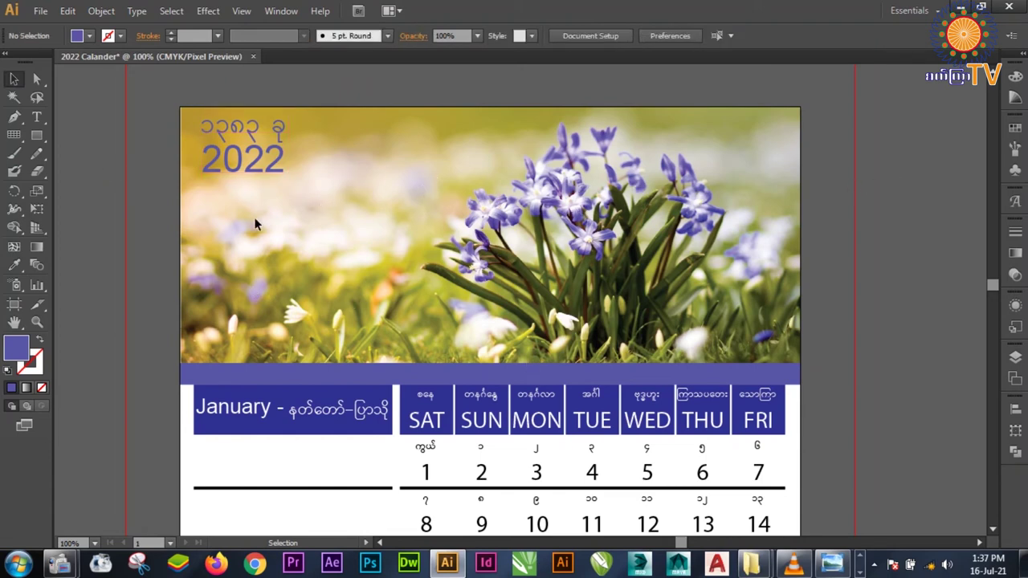
click(259, 166)
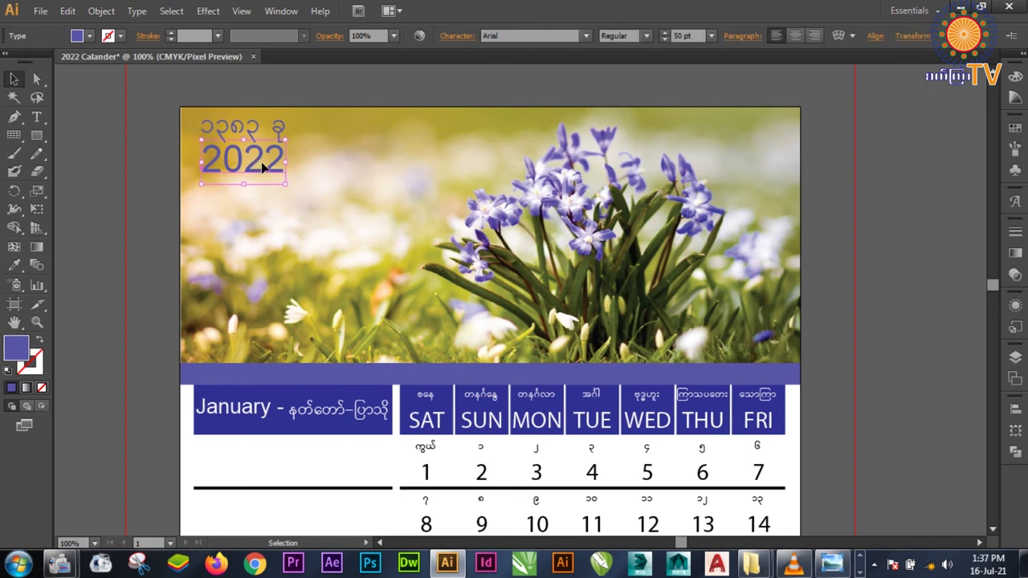
click(897, 333)
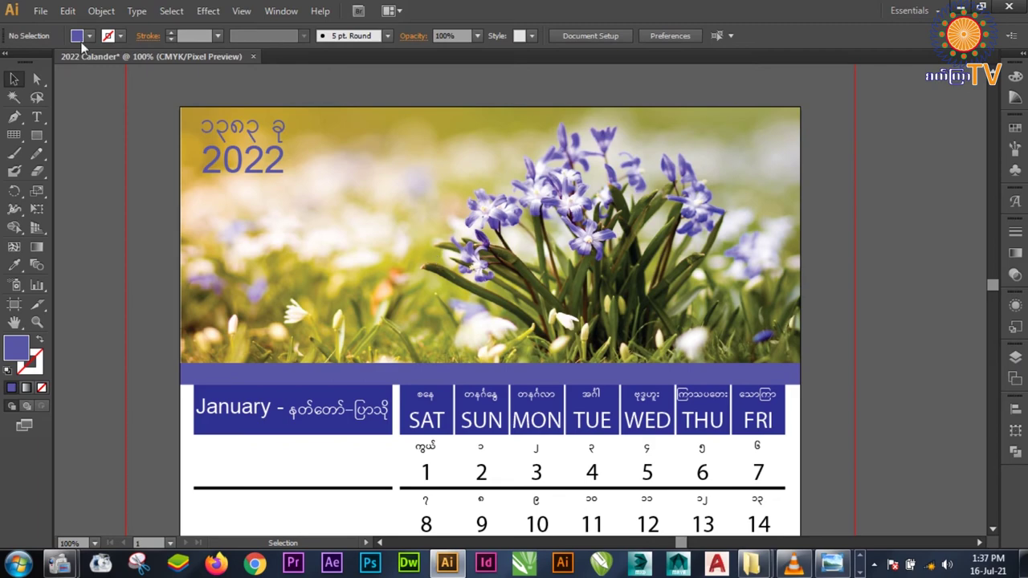
click(40, 11)
- Place the Cakkra TV logo from D:\TV-Logo into the calendar
click(75, 256)
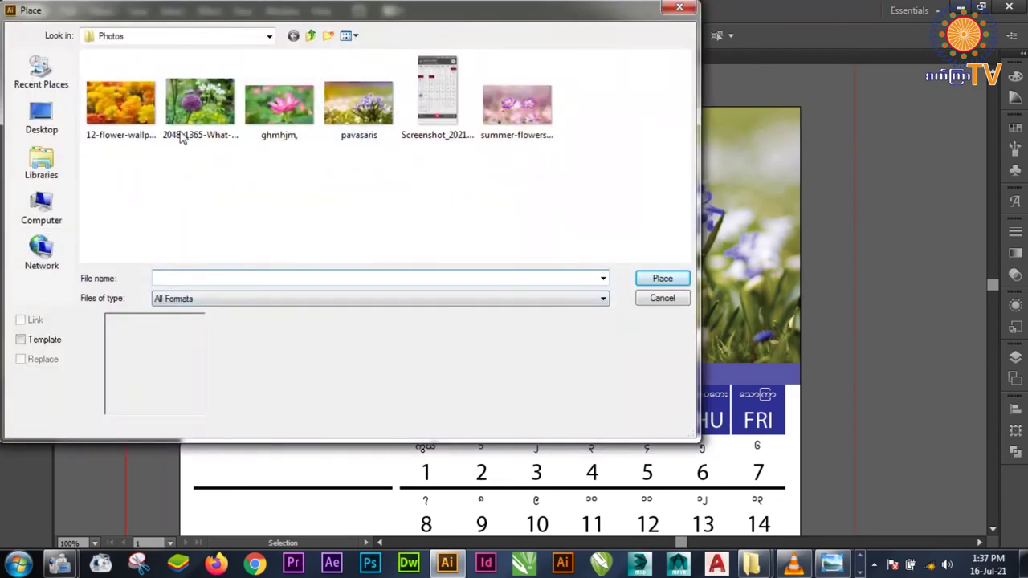
click(41, 203)
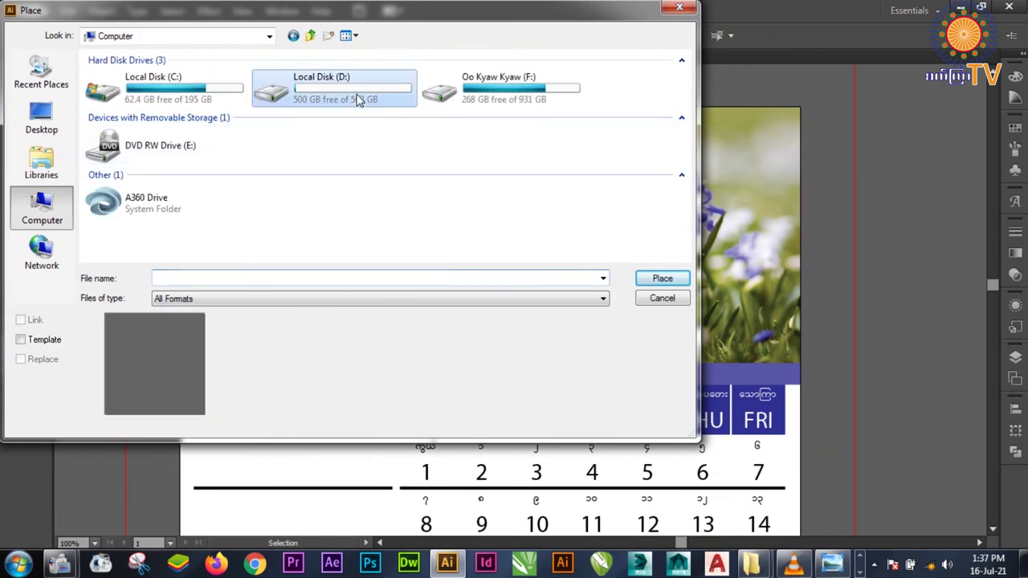
double_click(358, 99)
click(445, 218)
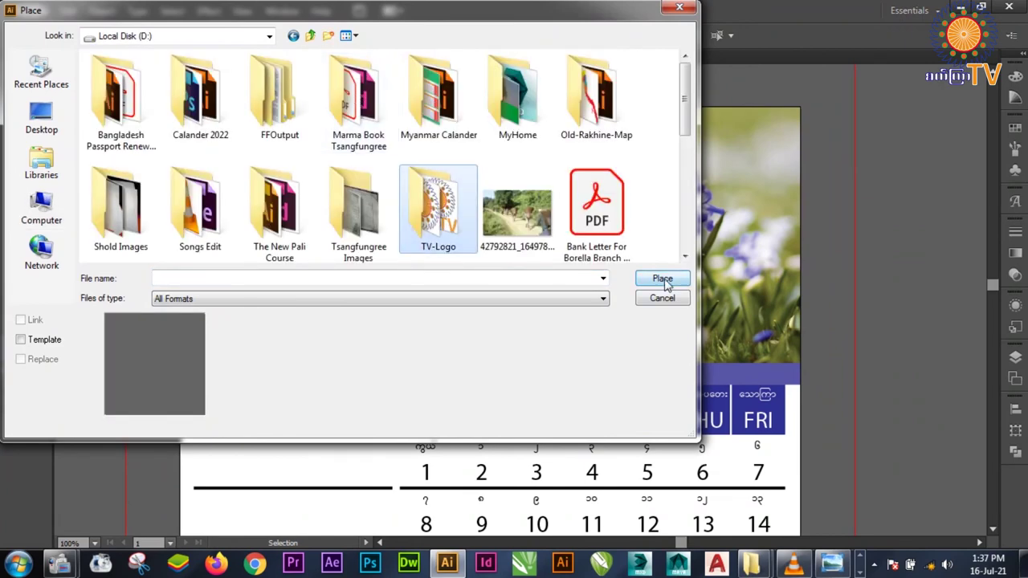
double_click(420, 214)
click(166, 112)
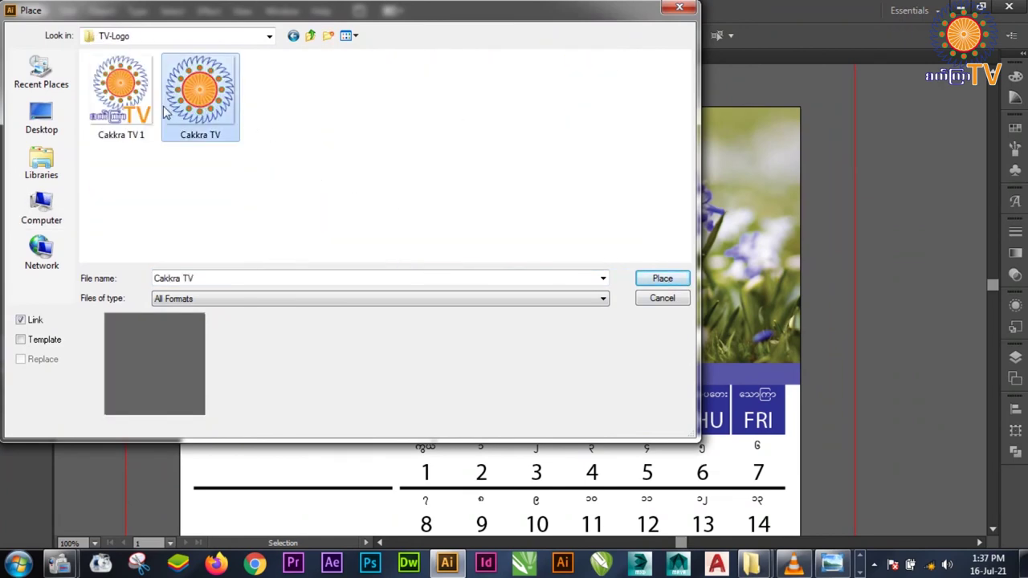
click(663, 281)
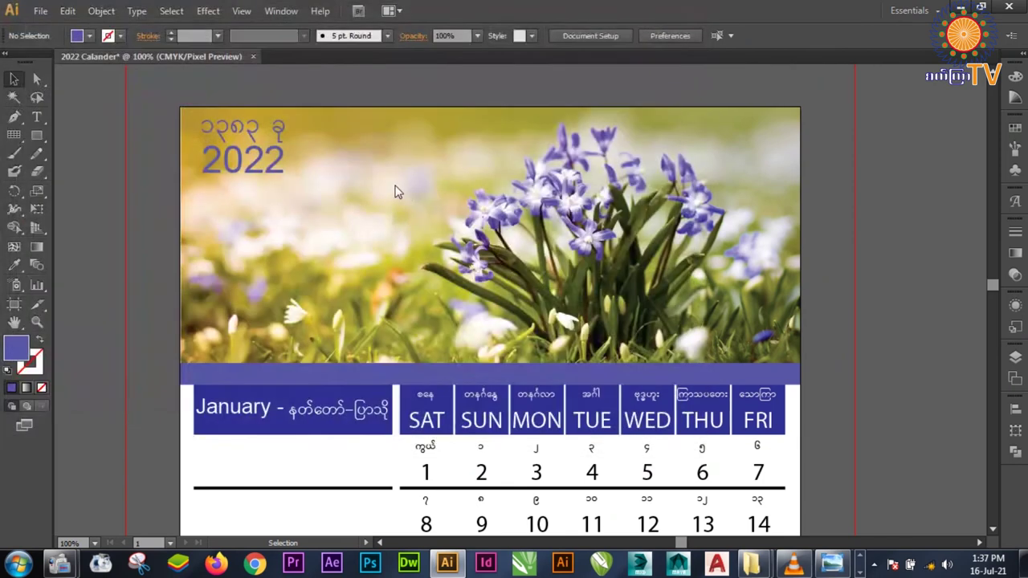
- Embed the logo, shrink it and set it beside the Burmese year
drag(524, 301, 416, 236)
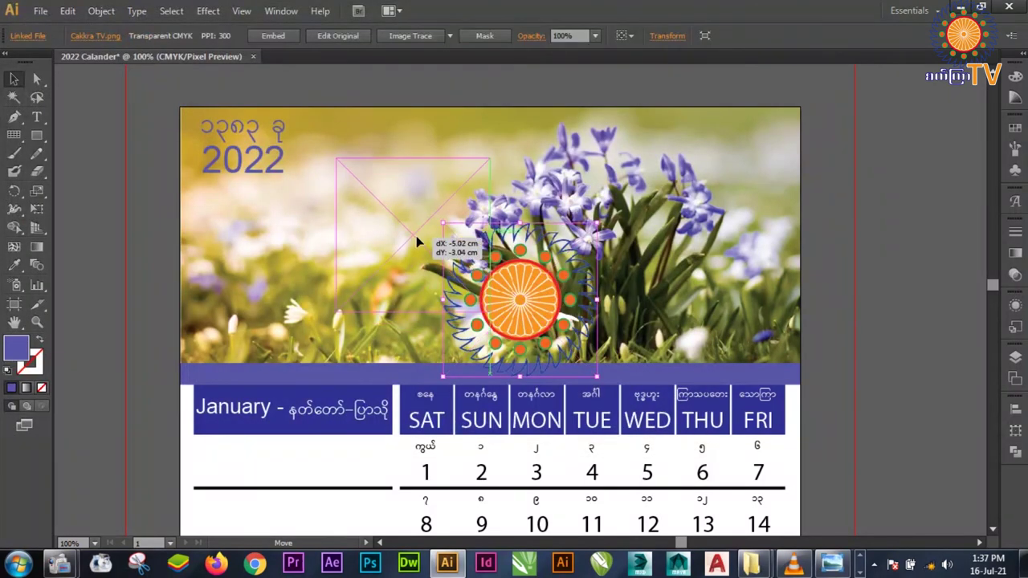
click(274, 36)
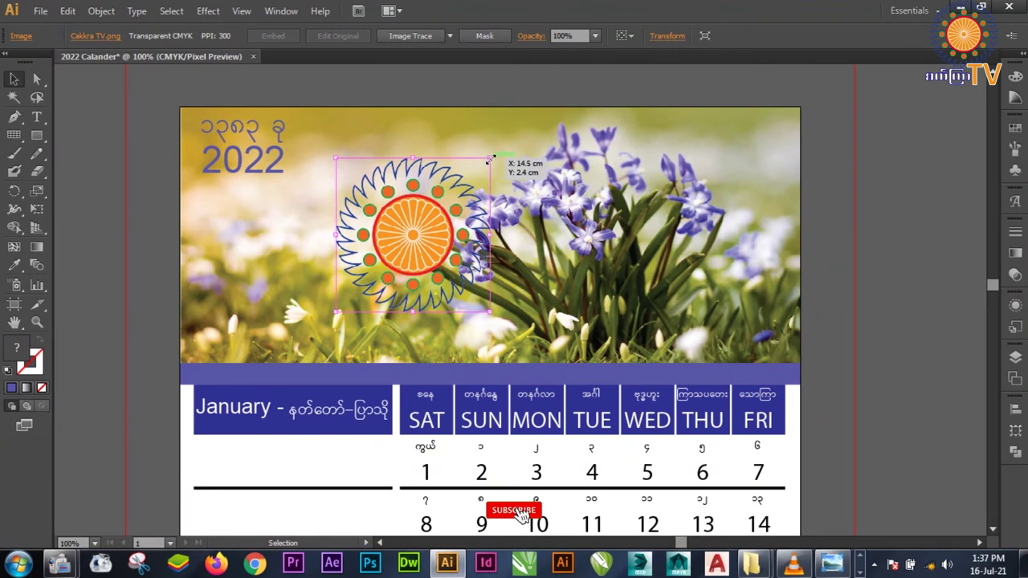
mouse_move(488, 161)
mouse_down()
mouse_move(393, 255)
mouse_move(333, 151)
mouse_up()
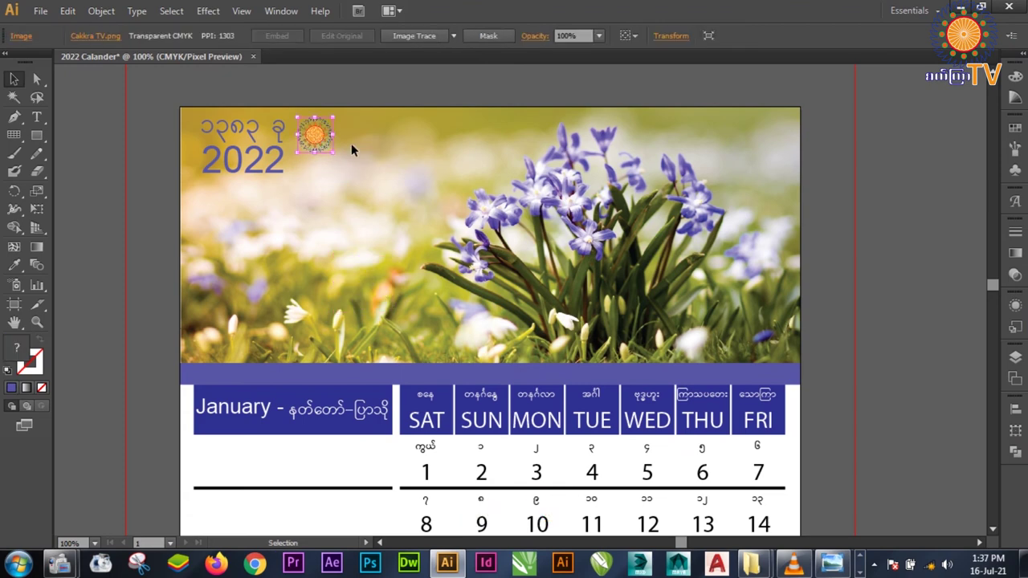
click(921, 252)
click(270, 163)
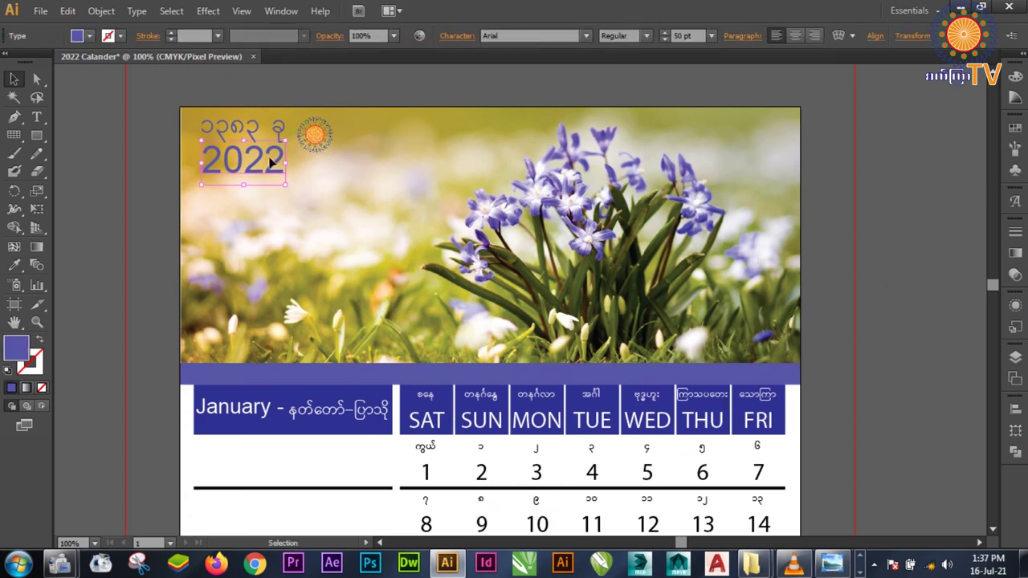
click(647, 35)
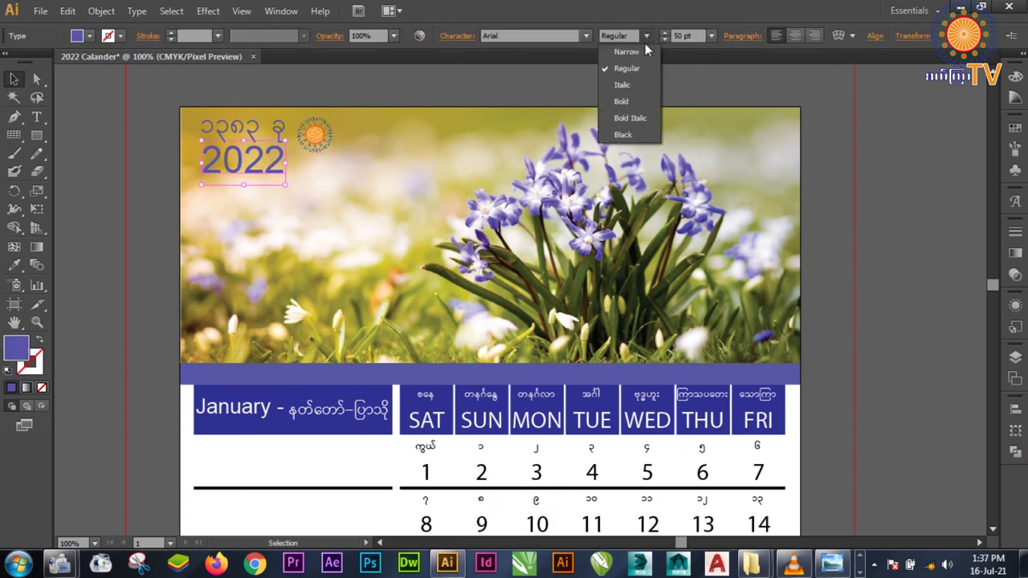
click(633, 90)
click(647, 35)
click(647, 77)
click(374, 269)
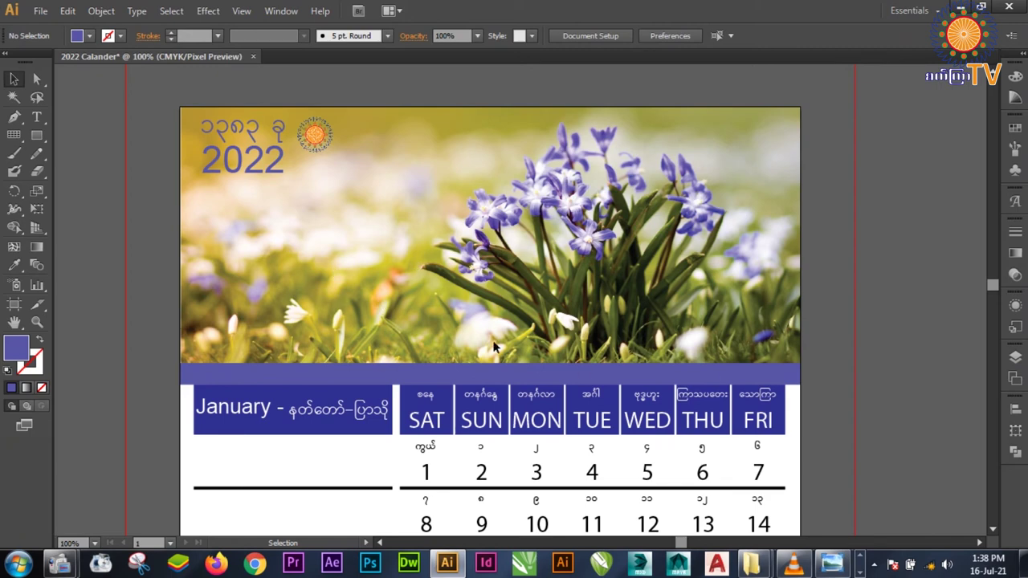
drag(428, 387, 496, 316)
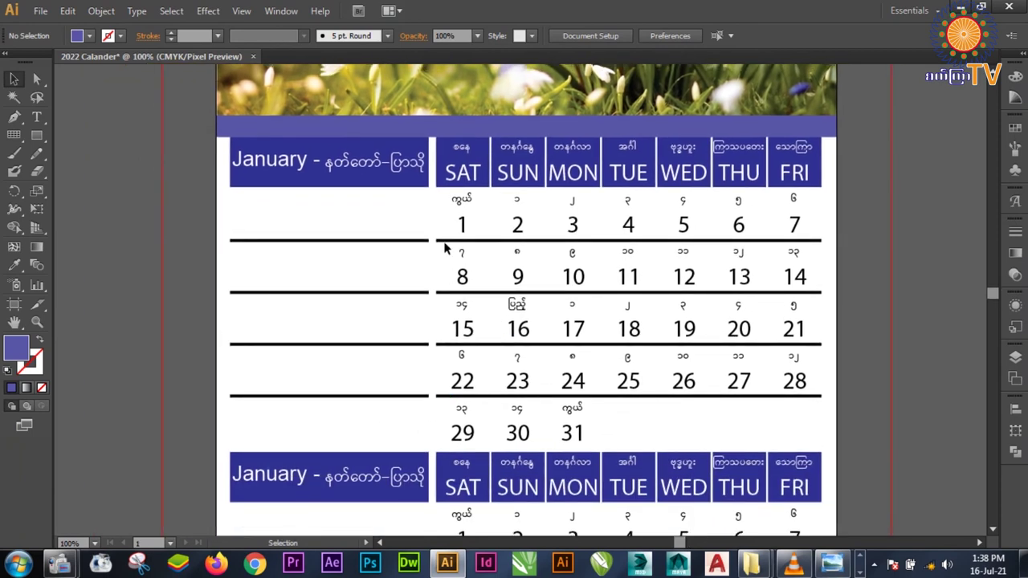
- Give the row lines beside the January grid the blue as their stroke colour
click(1015, 357)
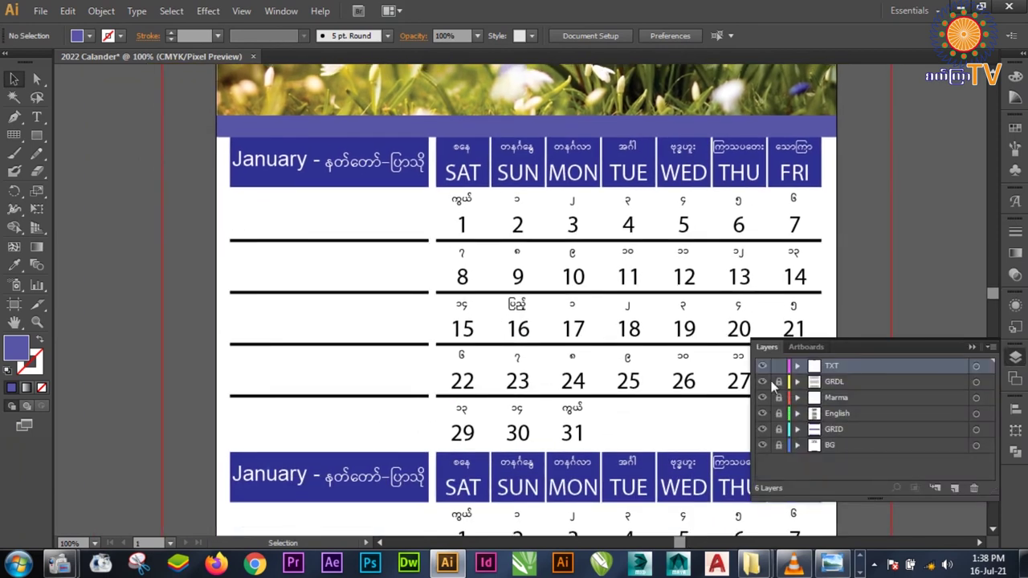
click(973, 347)
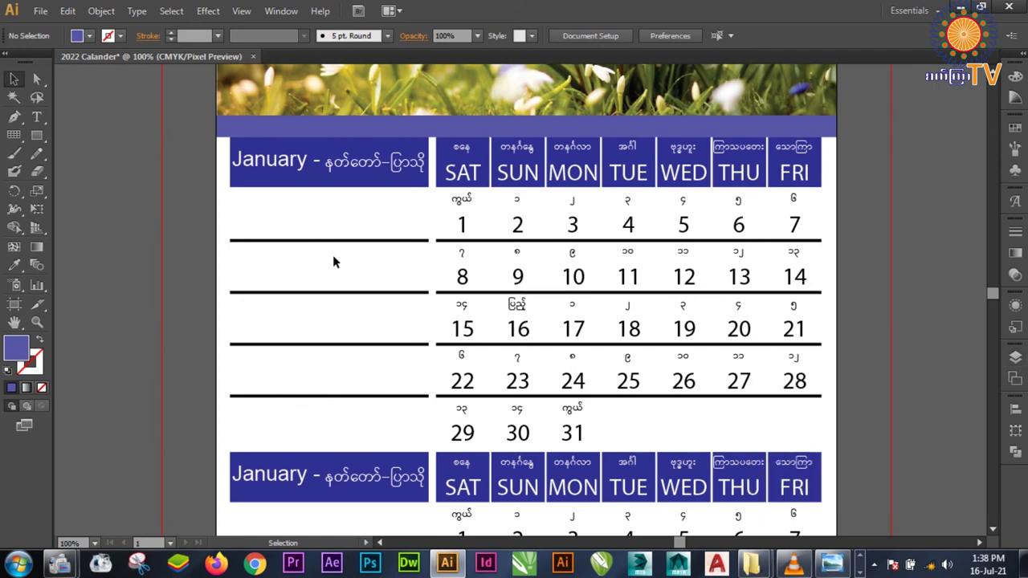
click(393, 240)
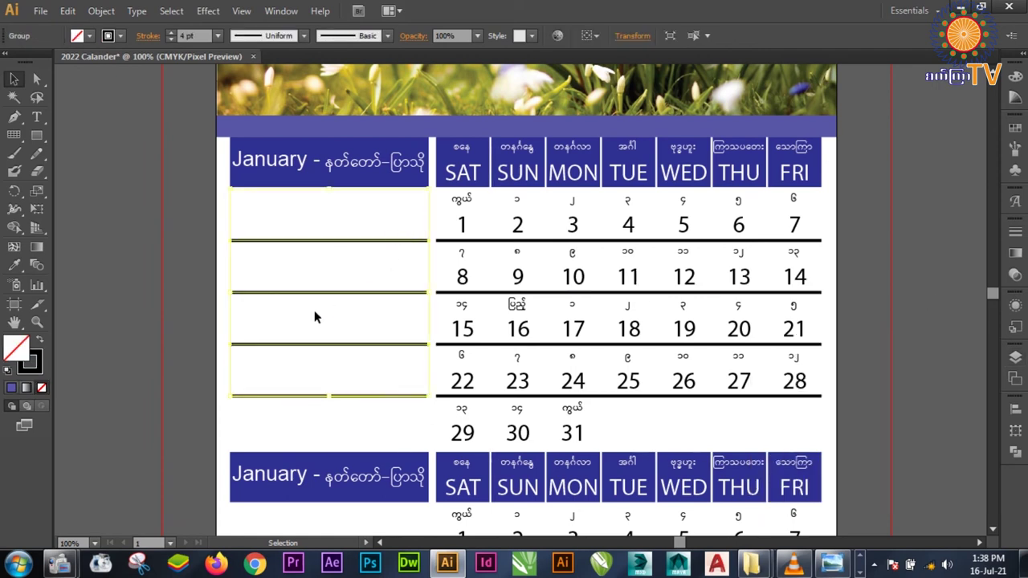
key(i)
click(378, 125)
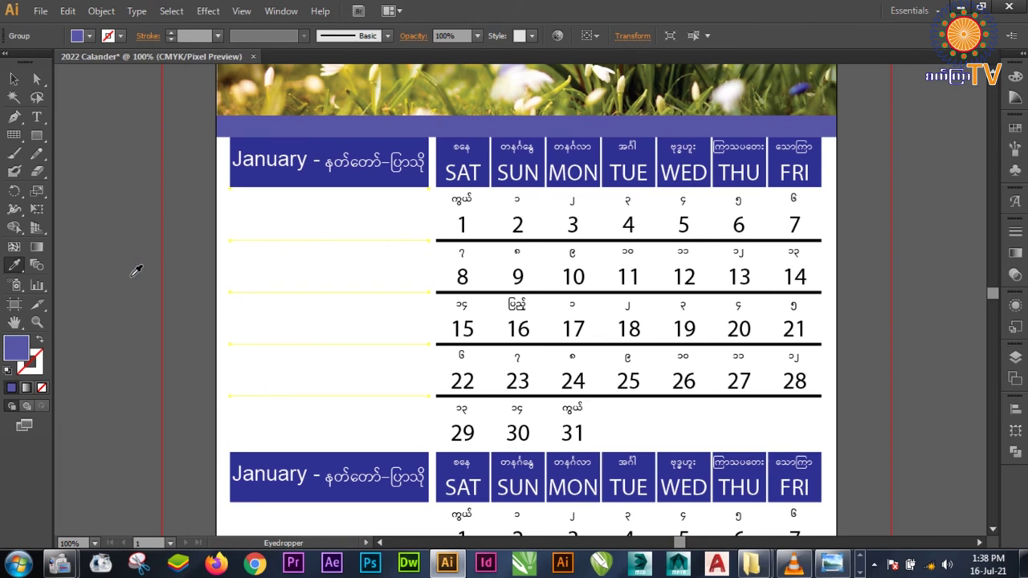
key(shift+x)
click(14, 79)
- Copy the blue line colour onto the grid's date-row lines
click(776, 241)
key(i)
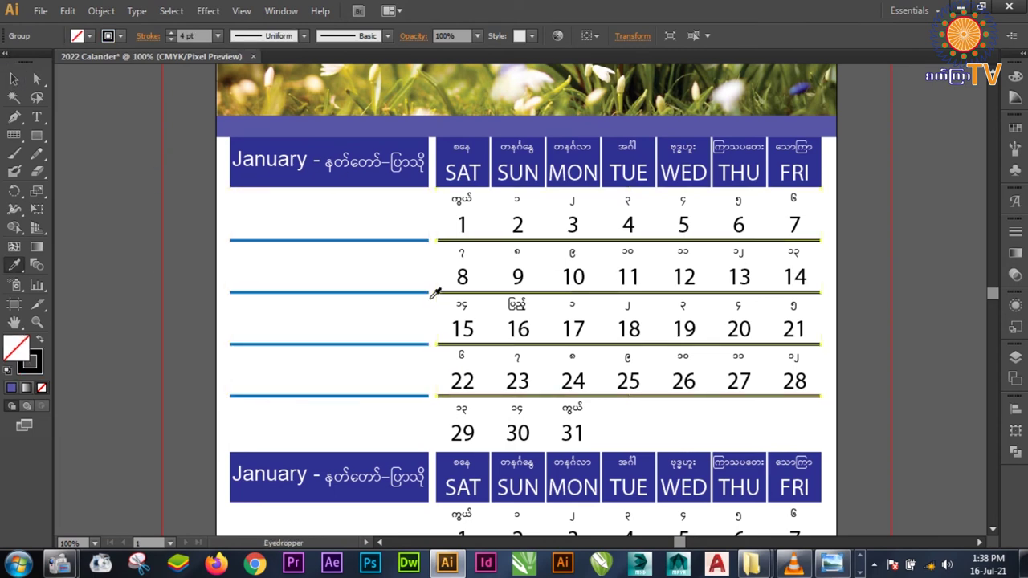
click(424, 236)
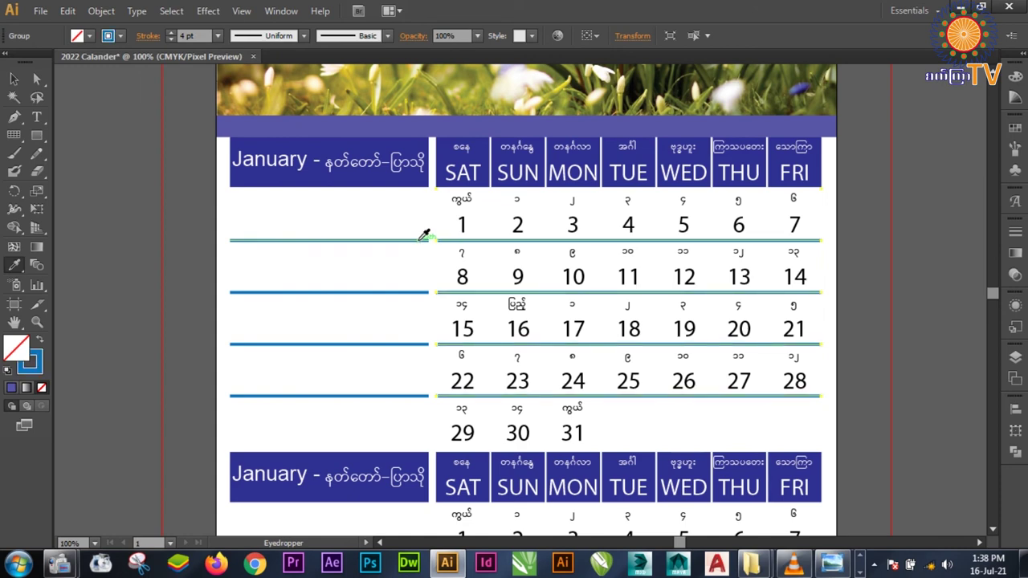
click(13, 79)
click(917, 251)
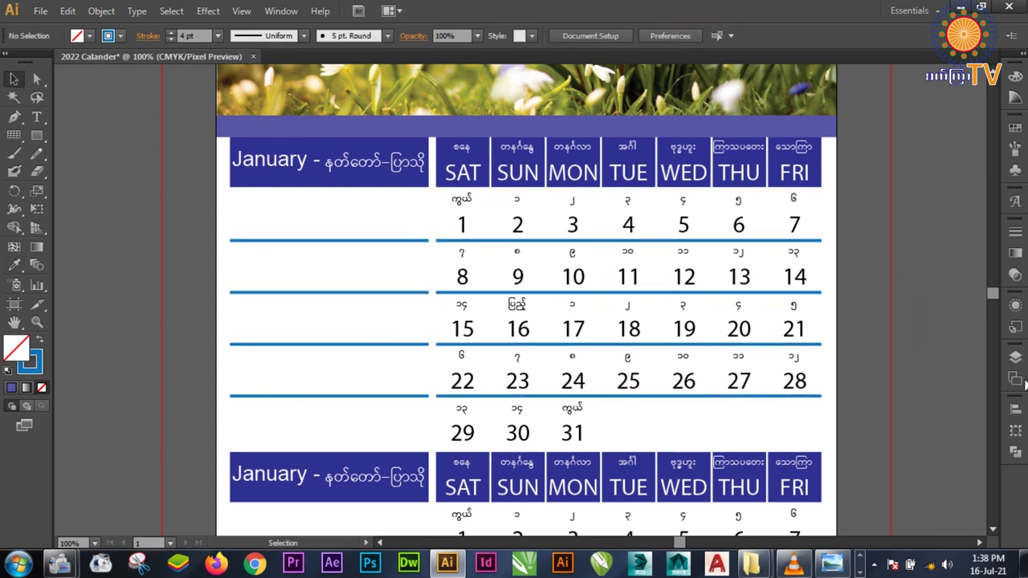
- Lock the GRDL and TXT layers and bring the layer list back up
click(1015, 356)
click(779, 382)
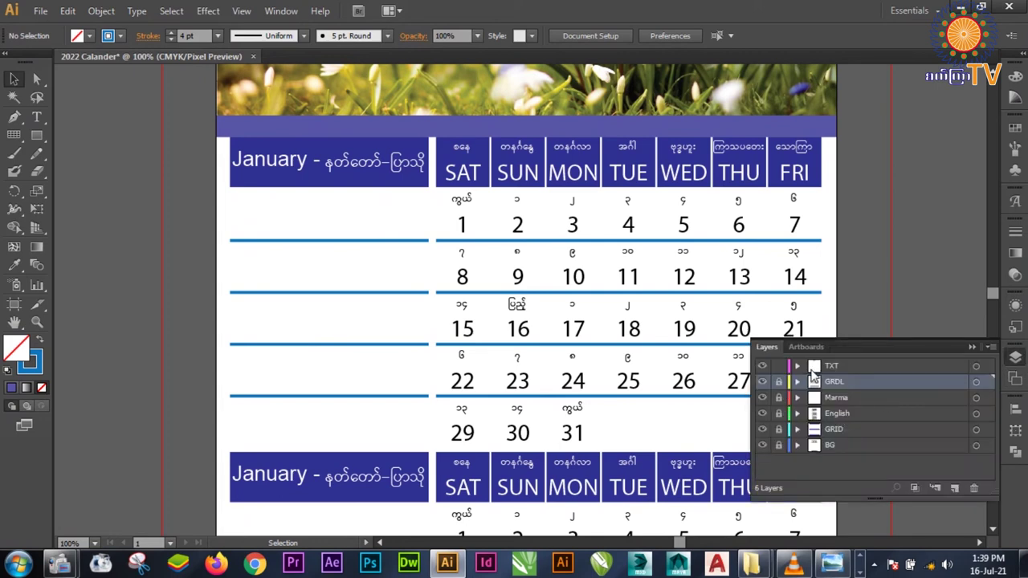
click(779, 366)
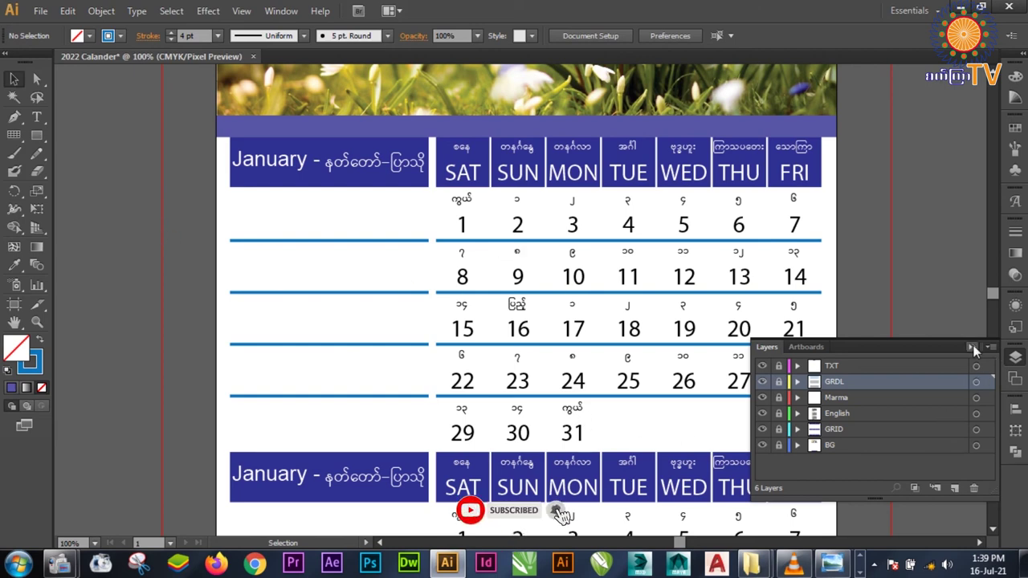
click(972, 348)
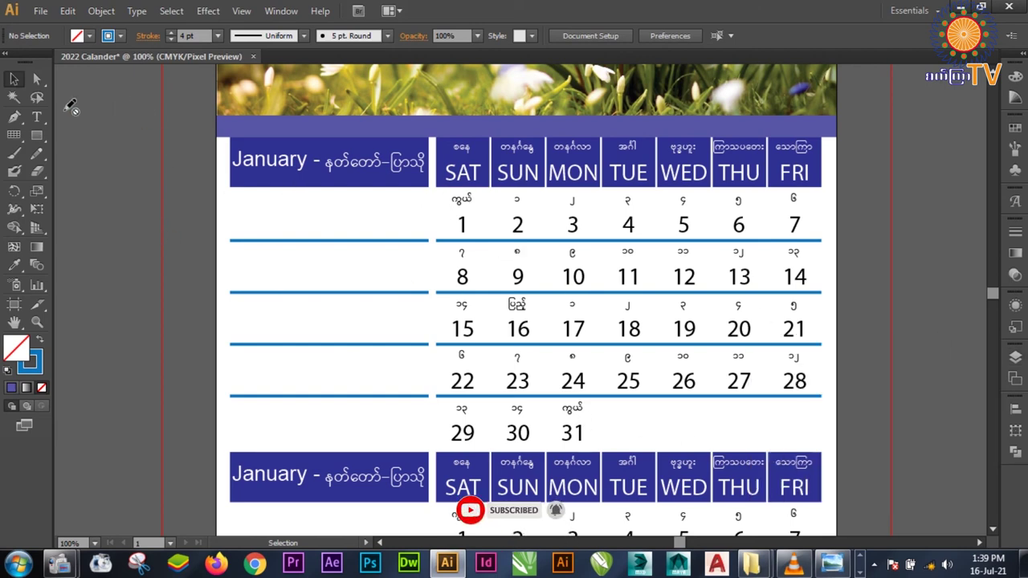
click(1016, 357)
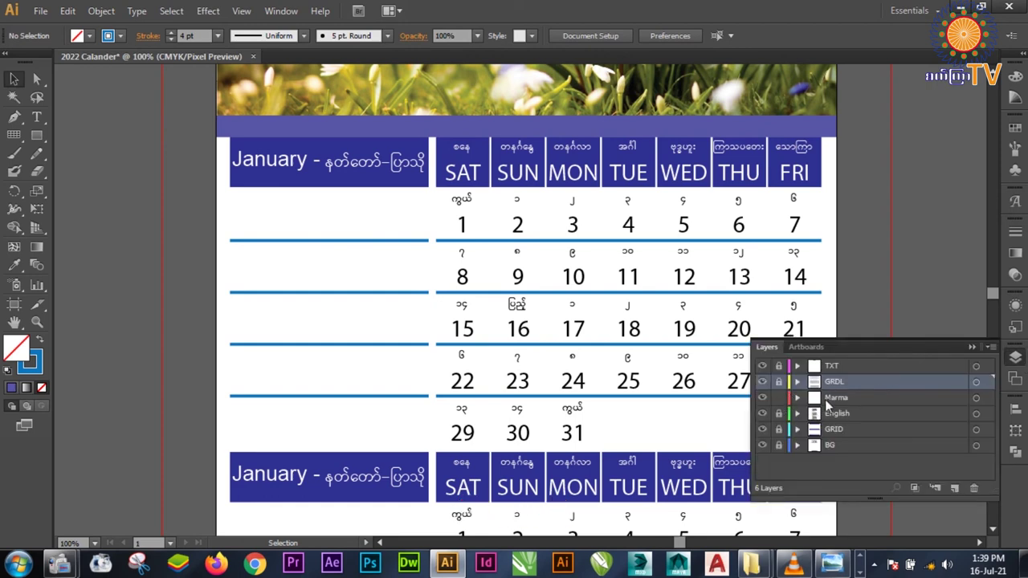
- Draw a small black-filled circle with no outline beside January 1
click(973, 346)
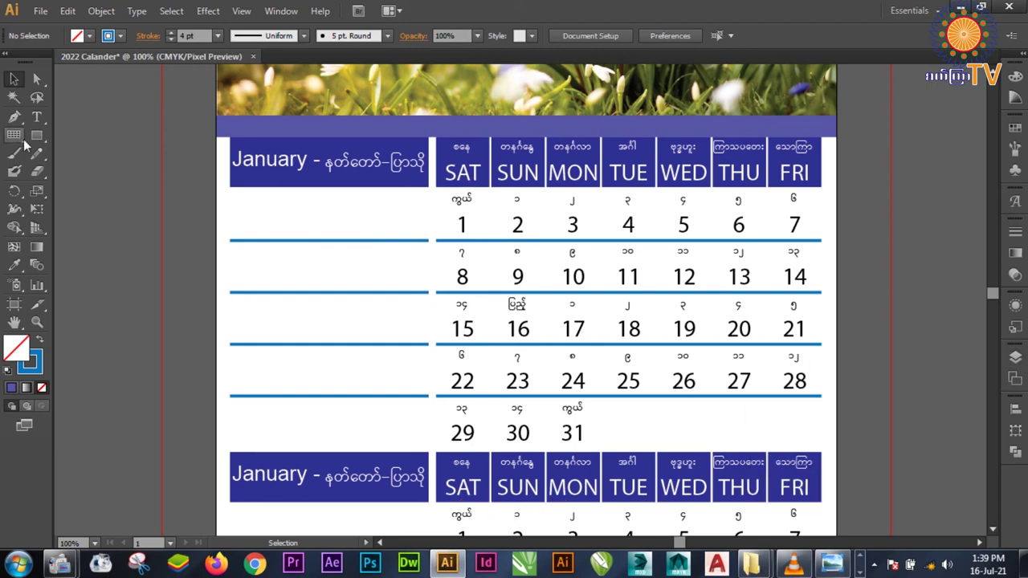
drag(36, 135, 109, 174)
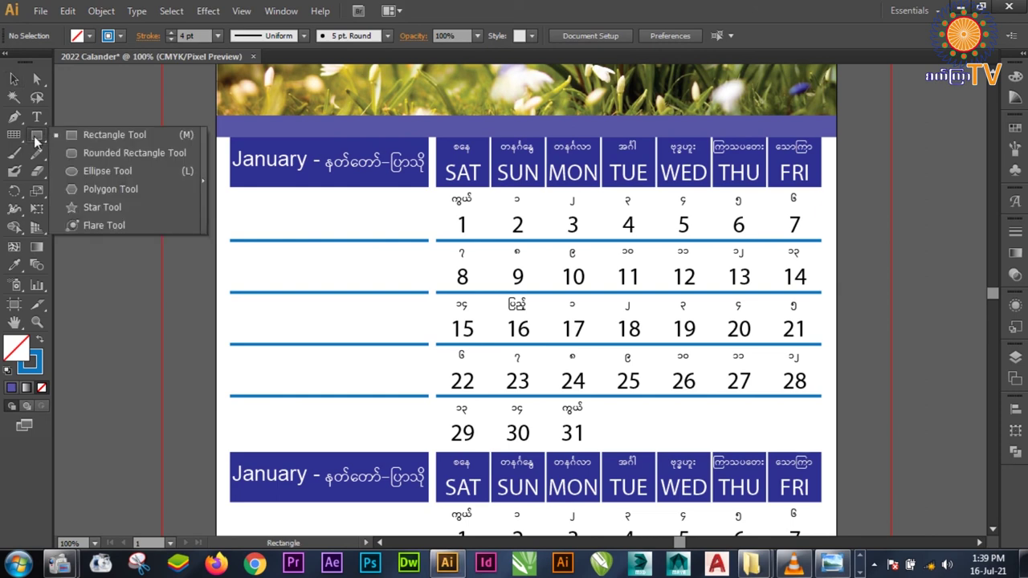
click(110, 170)
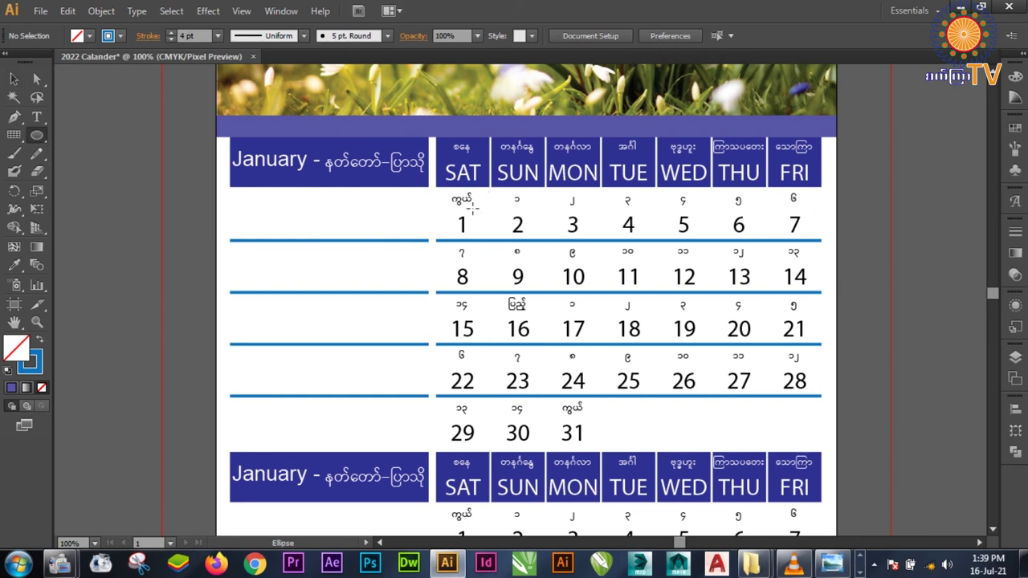
drag(474, 210, 482, 220)
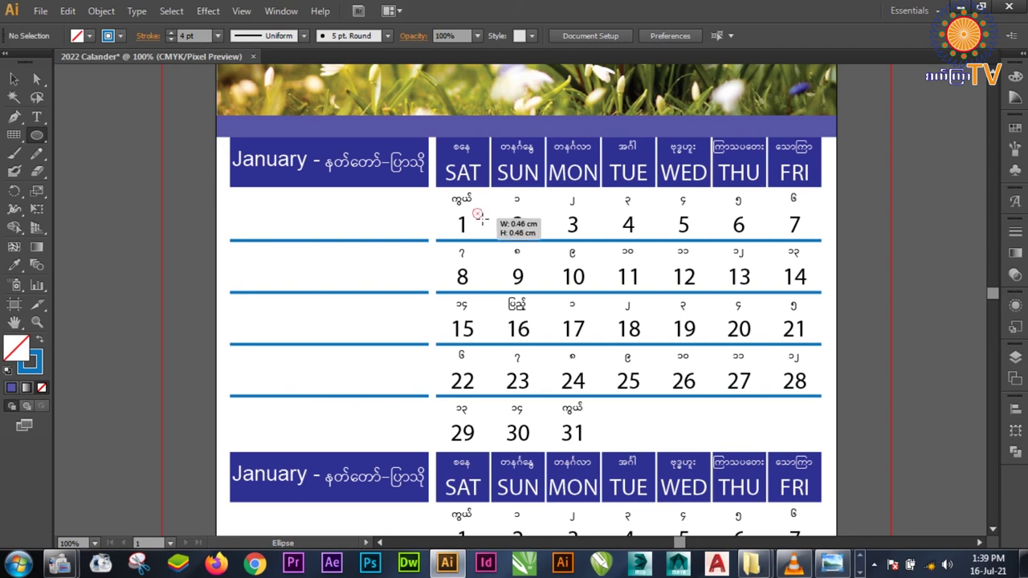
drag(482, 220, 482, 220)
click(121, 36)
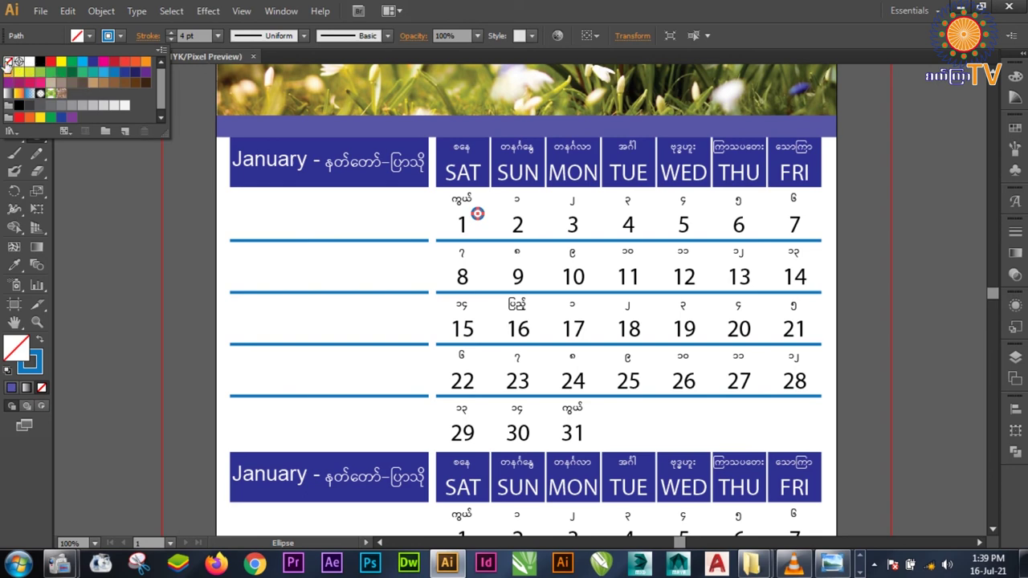
click(8, 62)
click(89, 36)
click(39, 62)
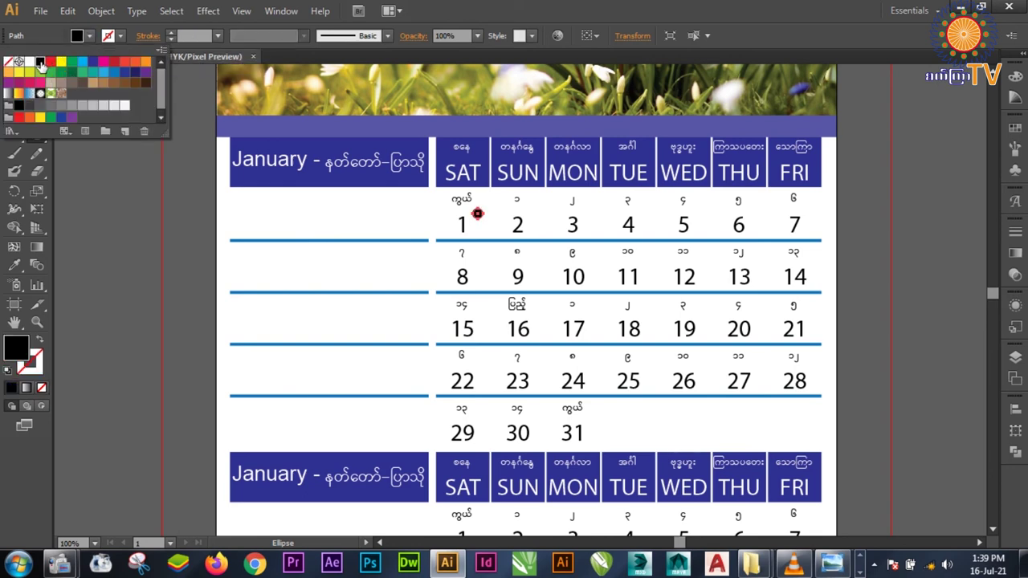
click(16, 79)
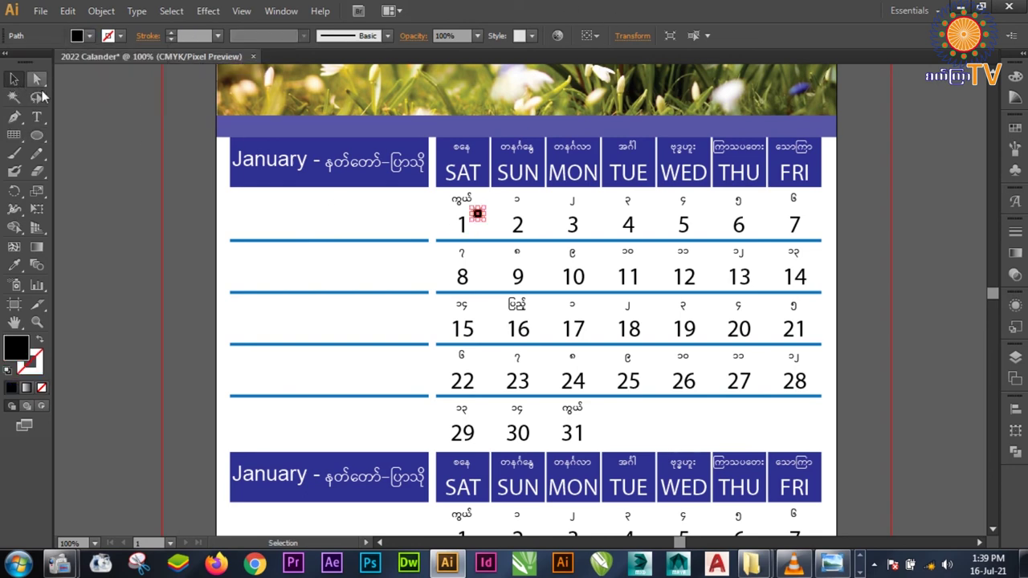
click(919, 257)
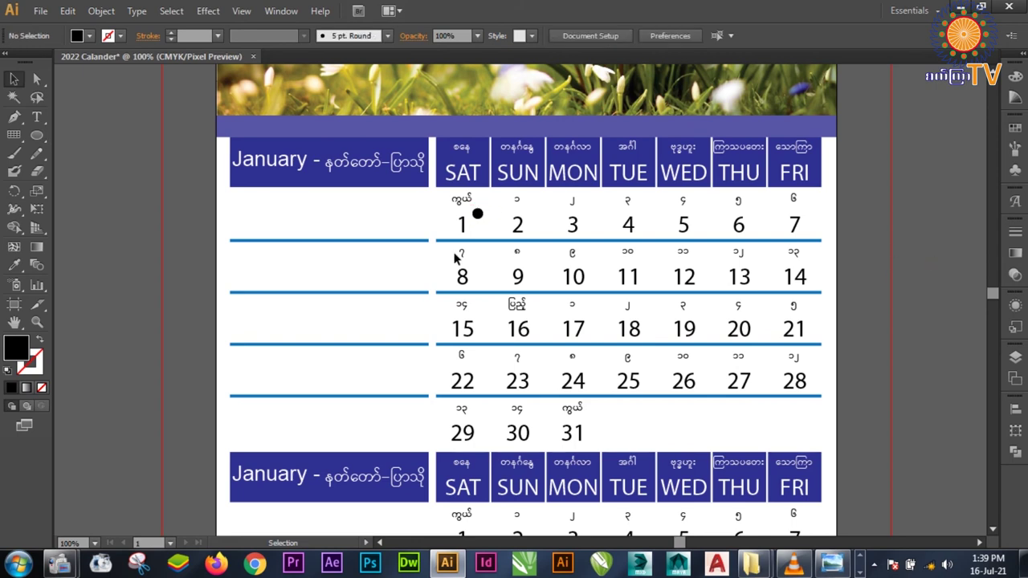
- Adjust the dot, then copy it beside 16 as a white circle with black outline
click(477, 214)
key(Up)
key(Up)
click(901, 258)
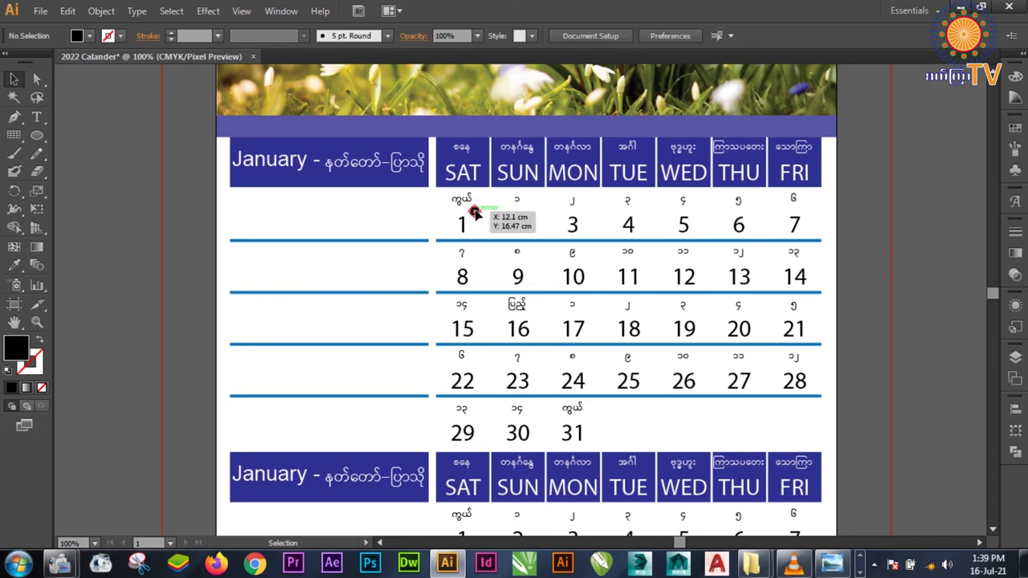
click(477, 211)
drag(480, 217, 536, 321)
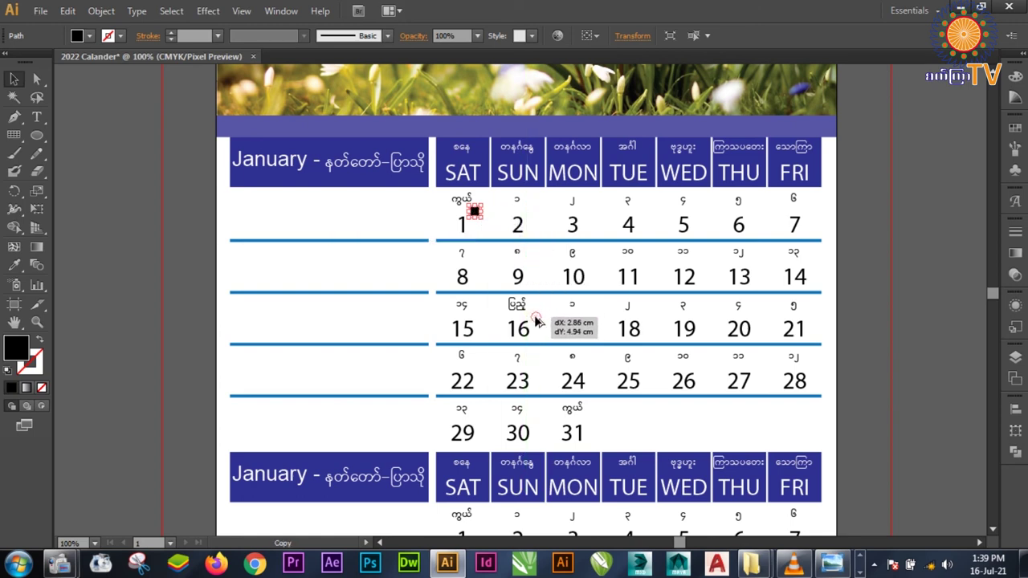
drag(536, 322, 534, 319)
key(Up)
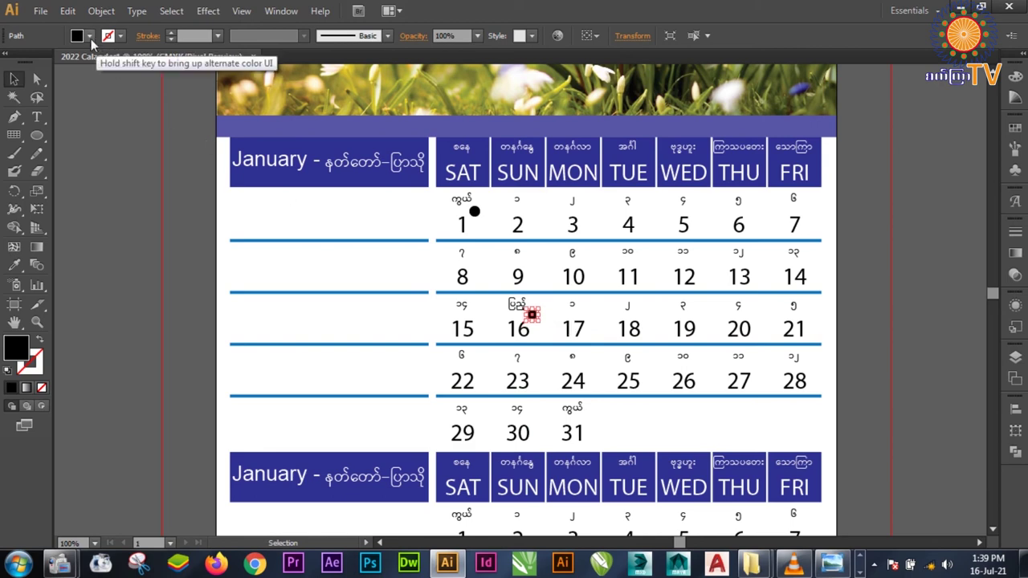
click(89, 36)
click(30, 62)
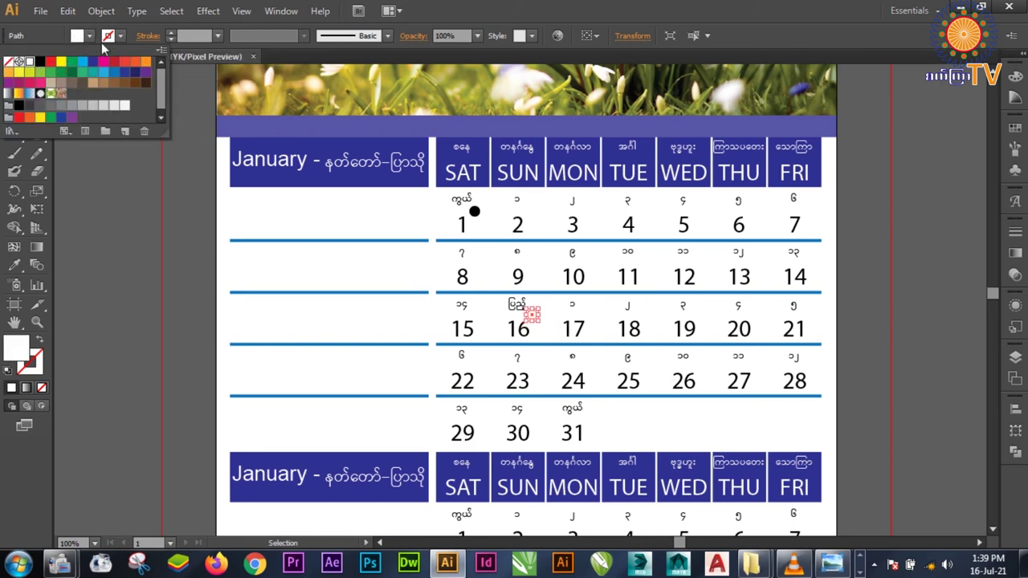
click(121, 35)
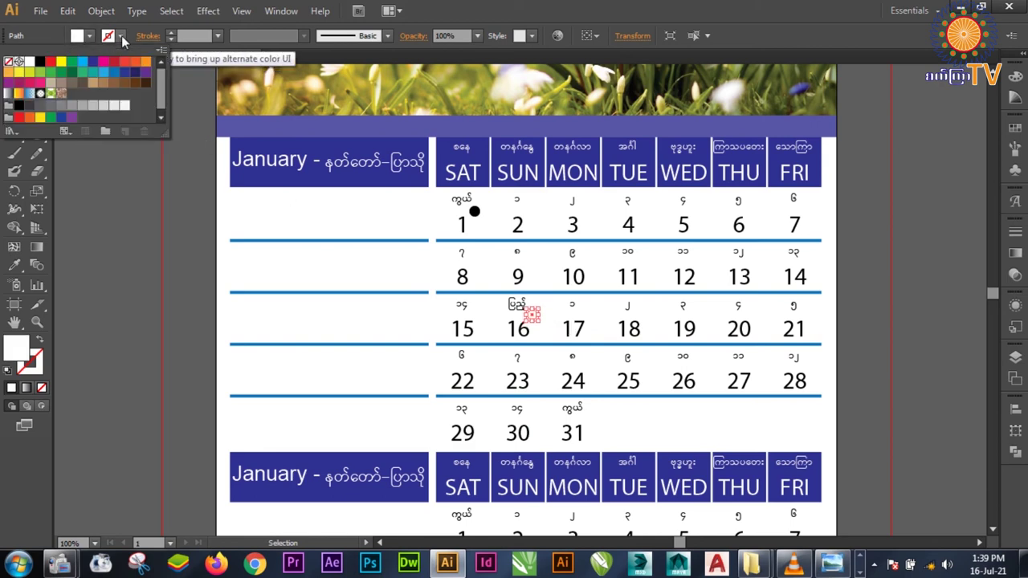
click(39, 61)
- Copy the black dot to sit beside the date 31
click(916, 271)
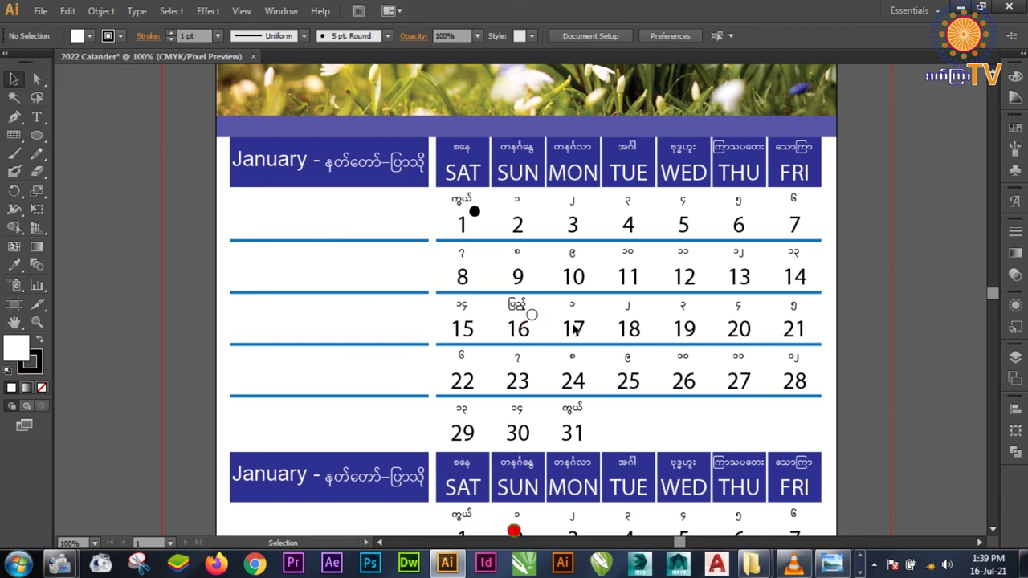
click(476, 214)
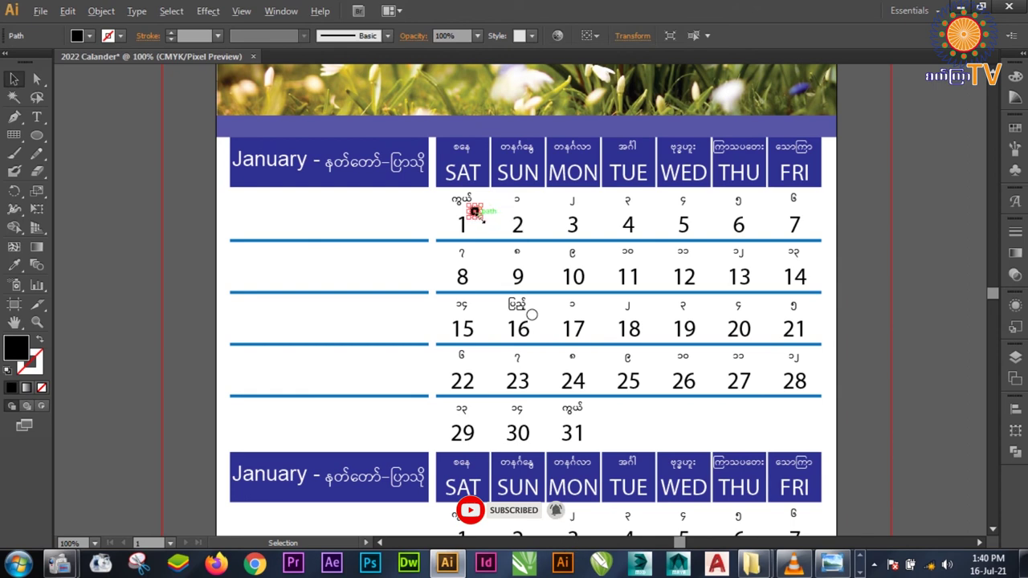
drag(476, 213, 596, 426)
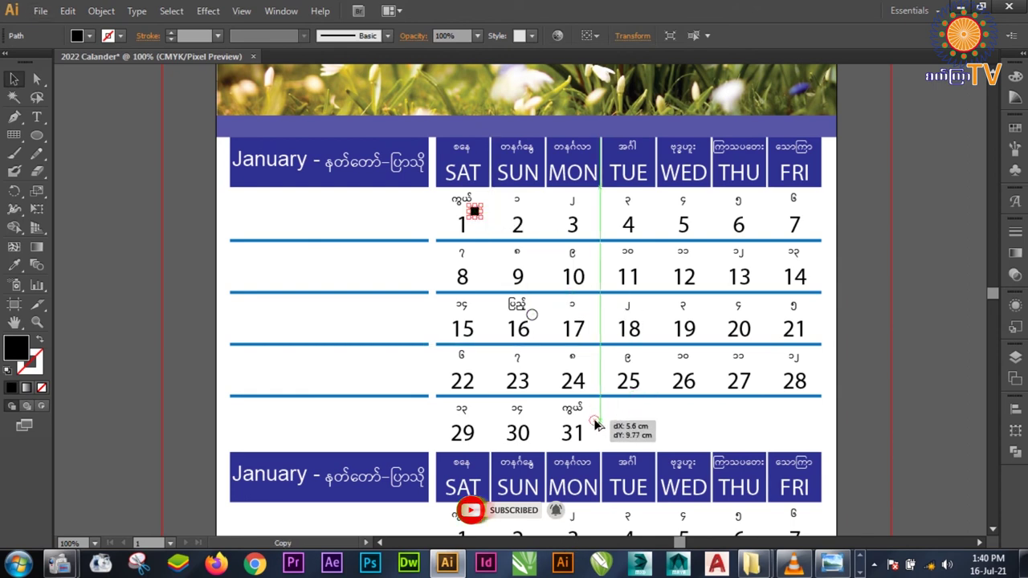
drag(596, 425, 588, 422)
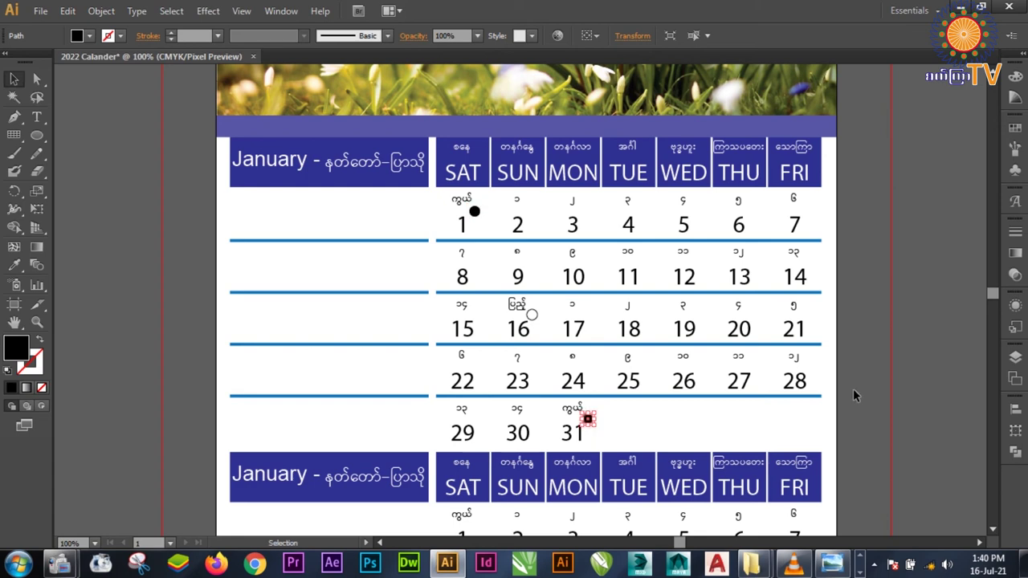
click(865, 370)
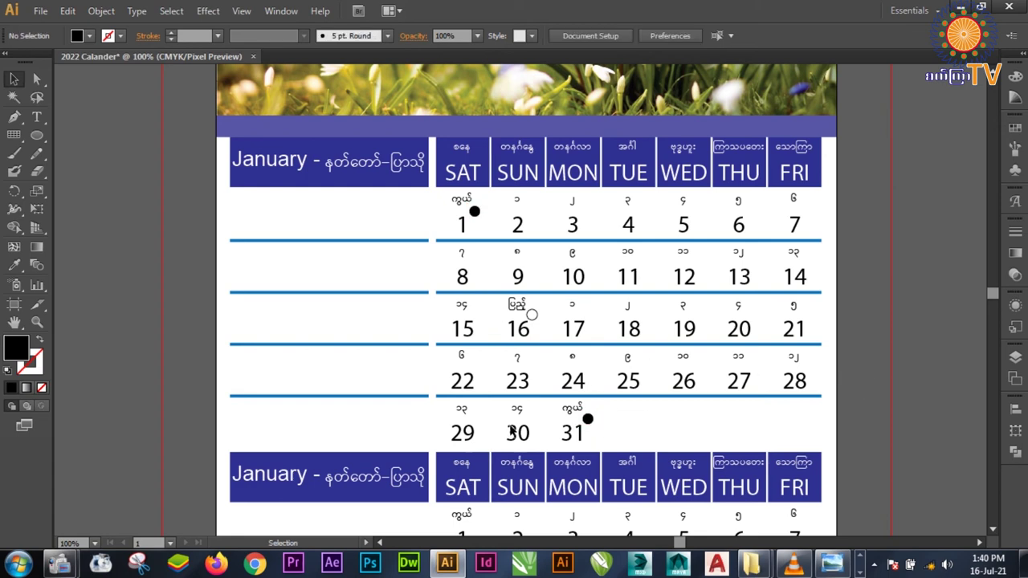
- Scroll down to the bottom blue band and unlock BG in the Layers panel
scroll(511, 431, down, 3)
scroll(511, 432, down, 1)
key(ctrl+minus)
key(ctrl+minus)
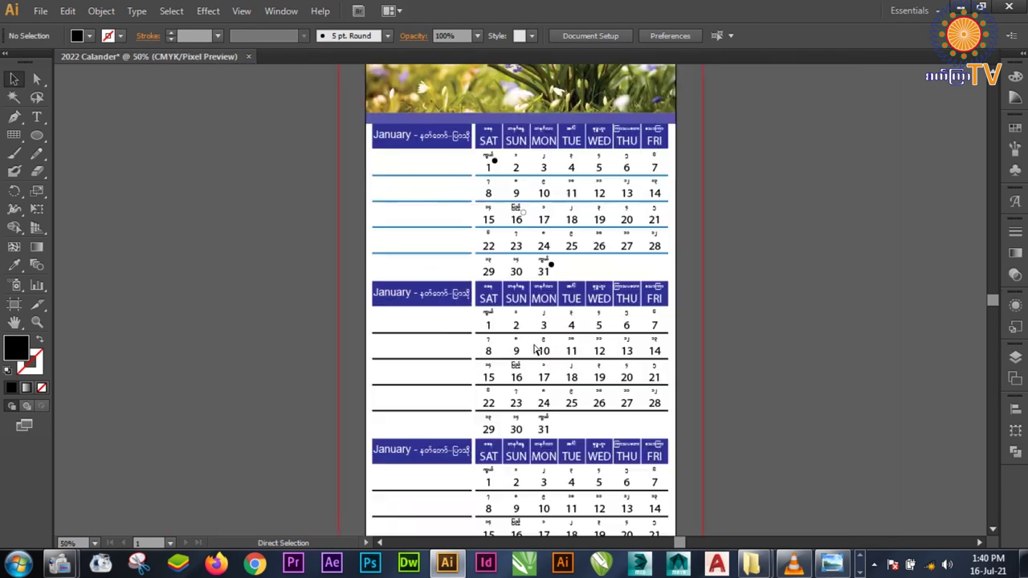
key(ctrl+plus)
key(ctrl+plus)
scroll(468, 369, down, 4)
scroll(498, 193, down, 3)
scroll(526, 281, down, 1)
scroll(562, 377, down, 1)
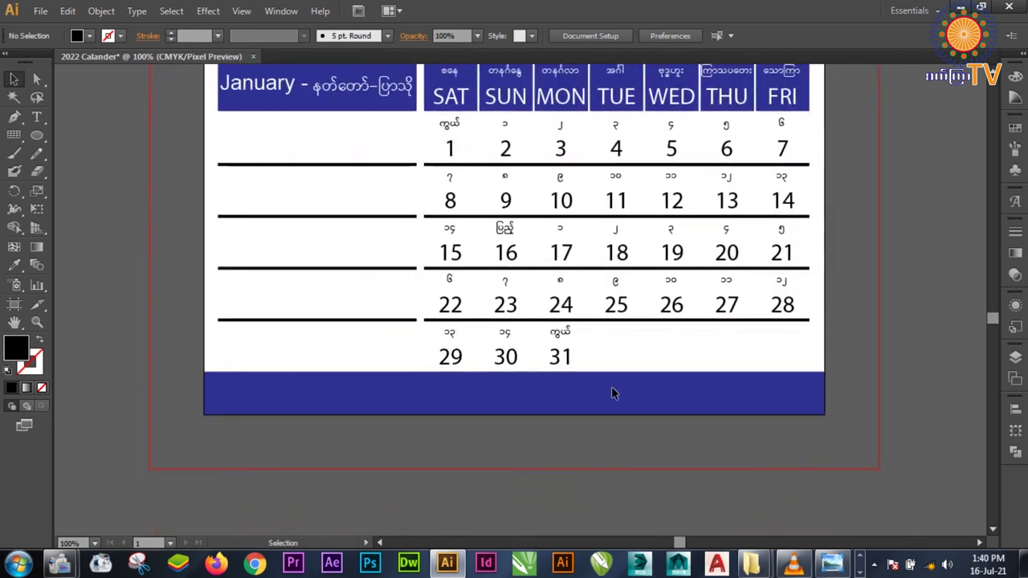
click(1015, 357)
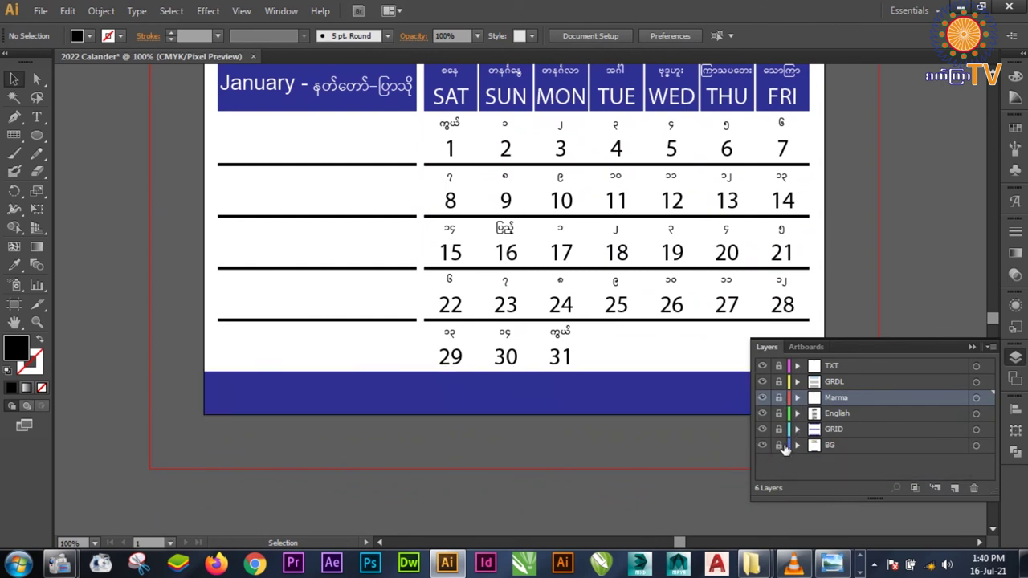
click(830, 446)
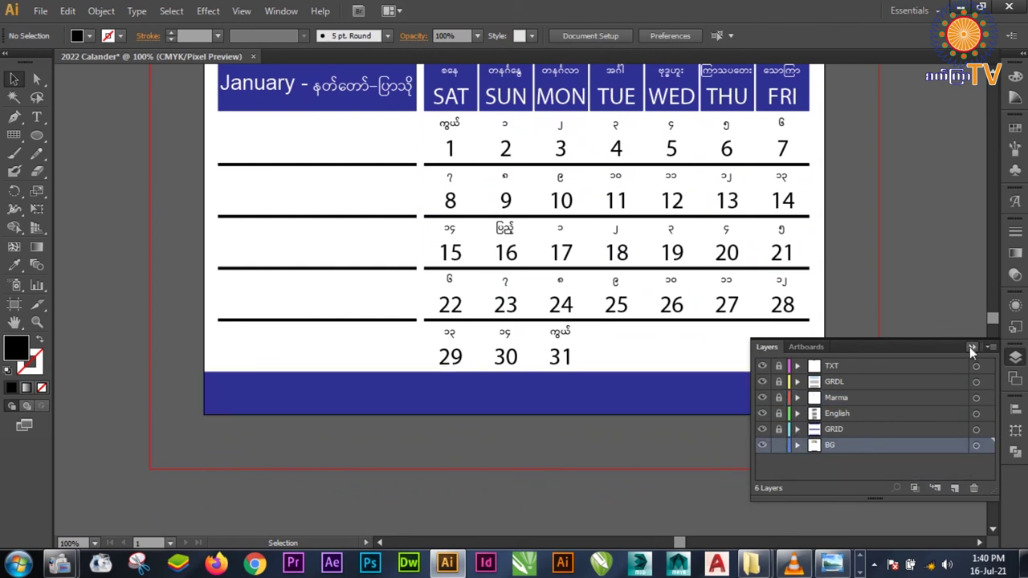
click(970, 347)
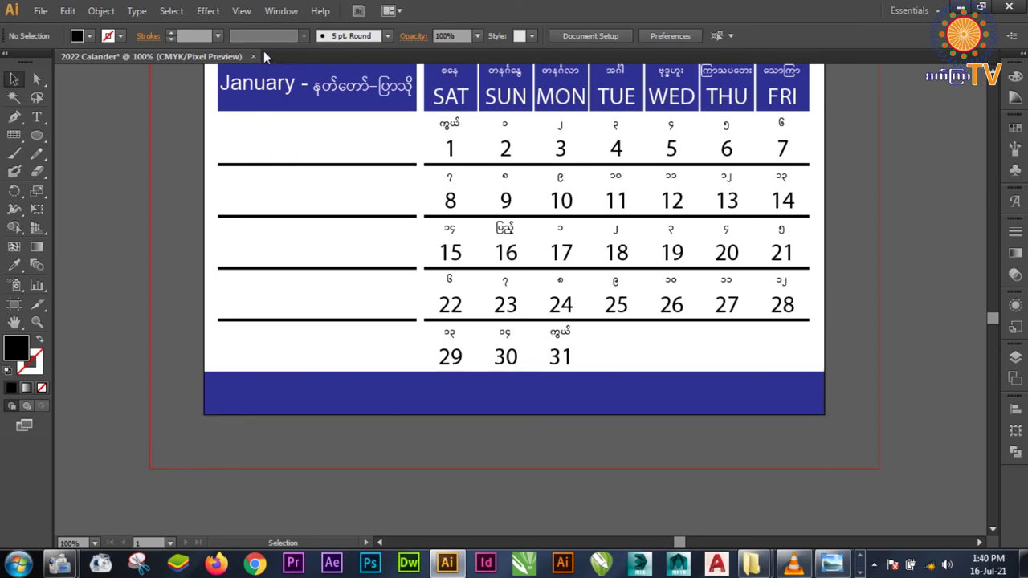
- Open the Mobile symbol library from Window > Symbol Libraries
click(283, 11)
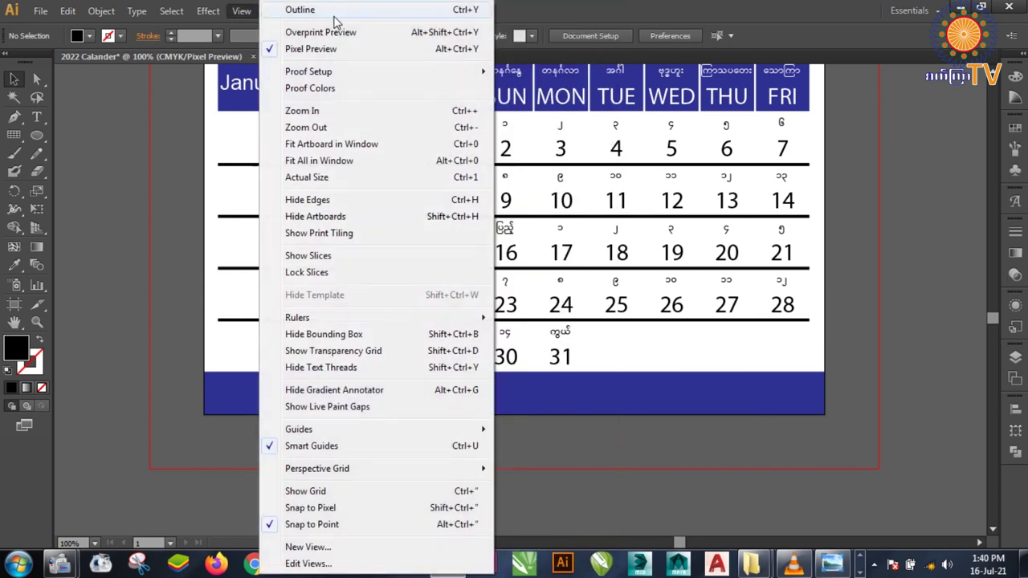
click(662, 7)
click(291, 8)
mouse_move(364, 510)
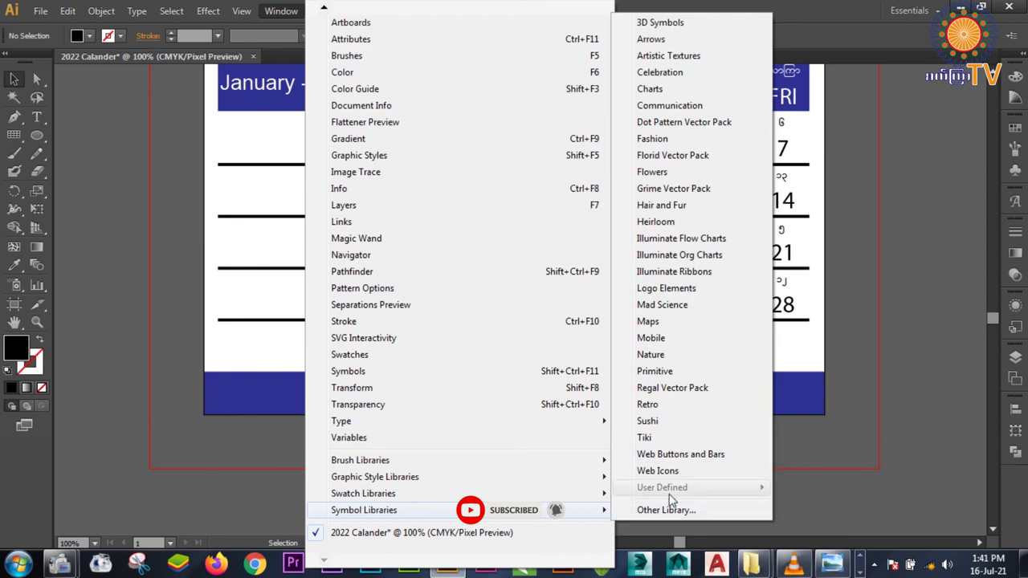
click(672, 344)
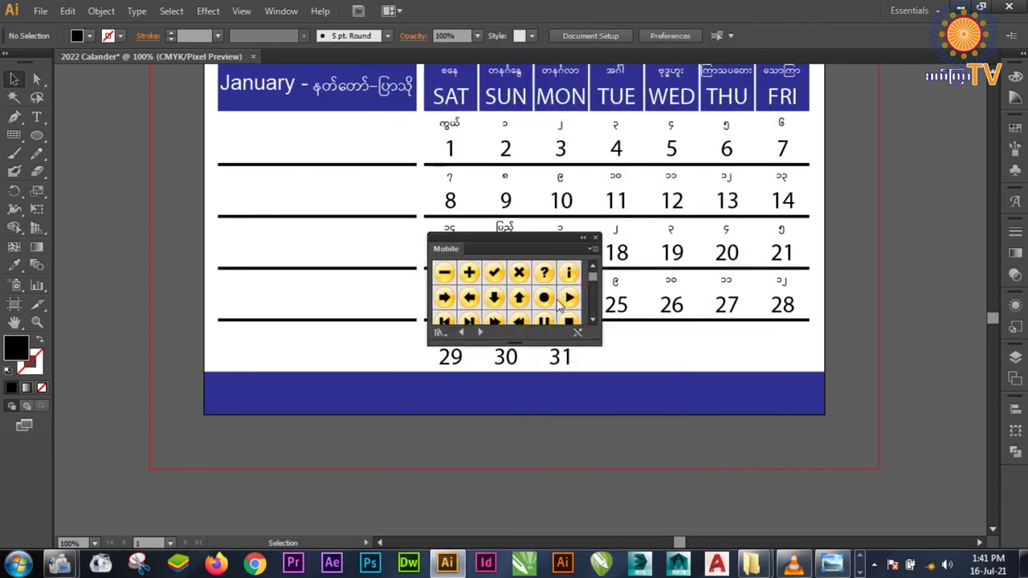
- Dock and enlarge the Mobile panel, then place the grey User icon on the blue footer bar
mouse_move(512, 234)
mouse_down()
mouse_move(580, 239)
mouse_move(1013, 193)
mouse_up()
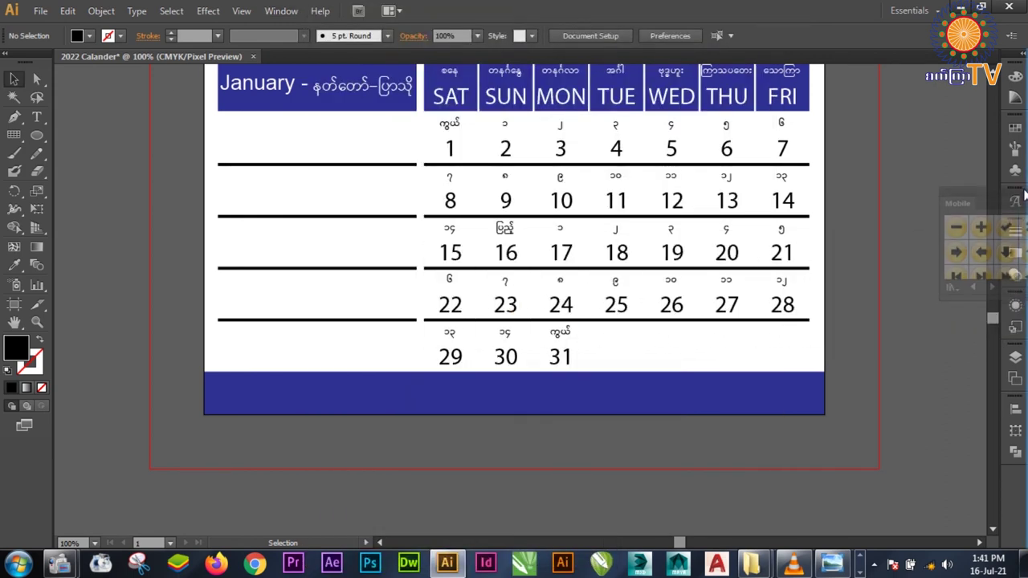
click(1017, 202)
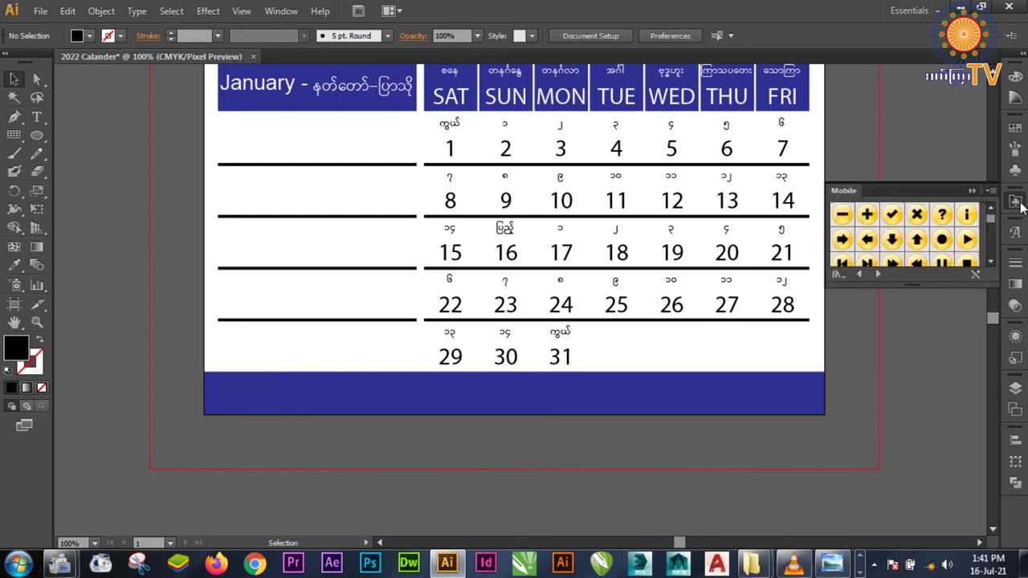
drag(906, 291, 908, 286)
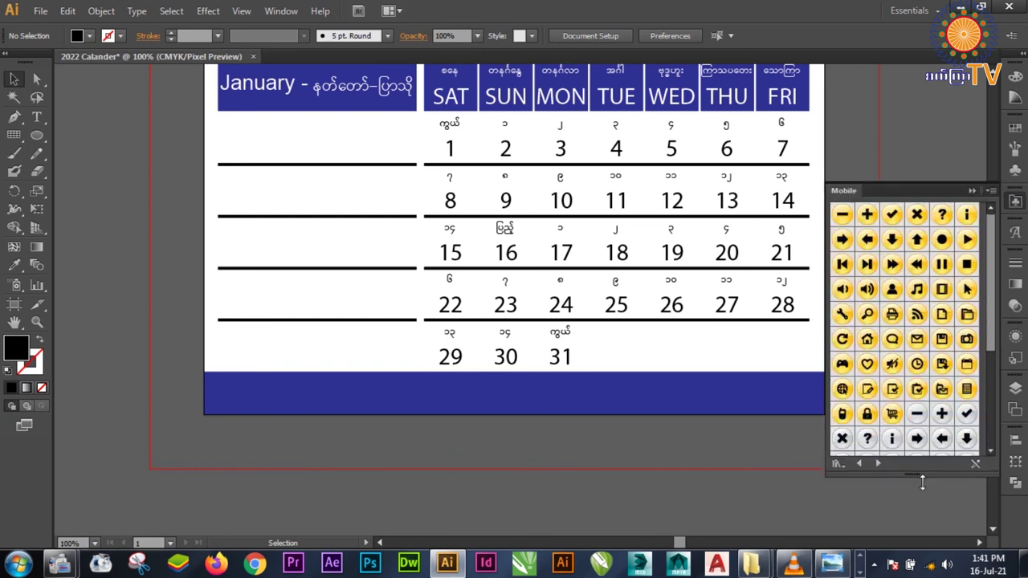
drag(920, 282, 914, 461)
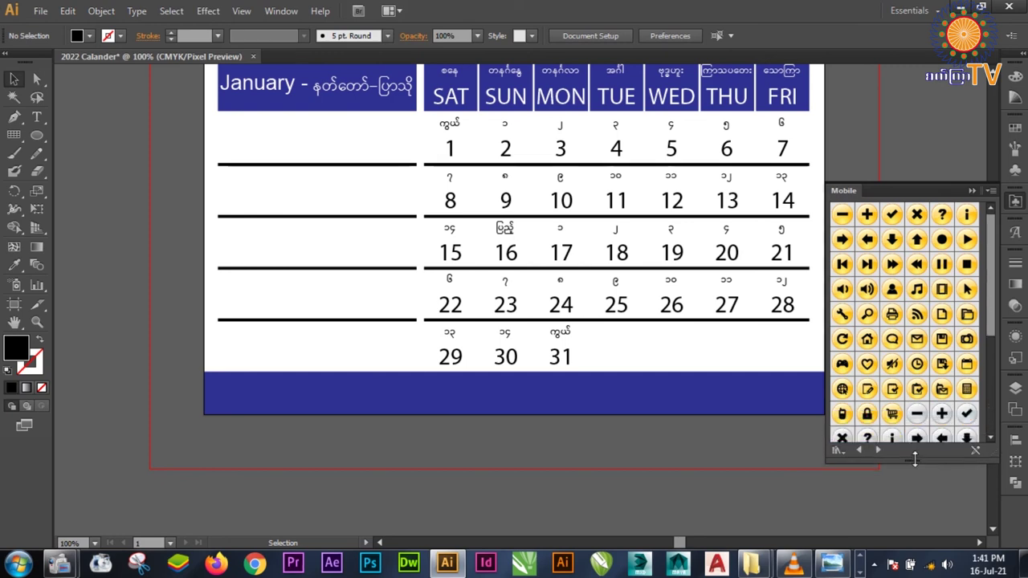
scroll(896, 337, down, 3)
scroll(899, 329, down, 1)
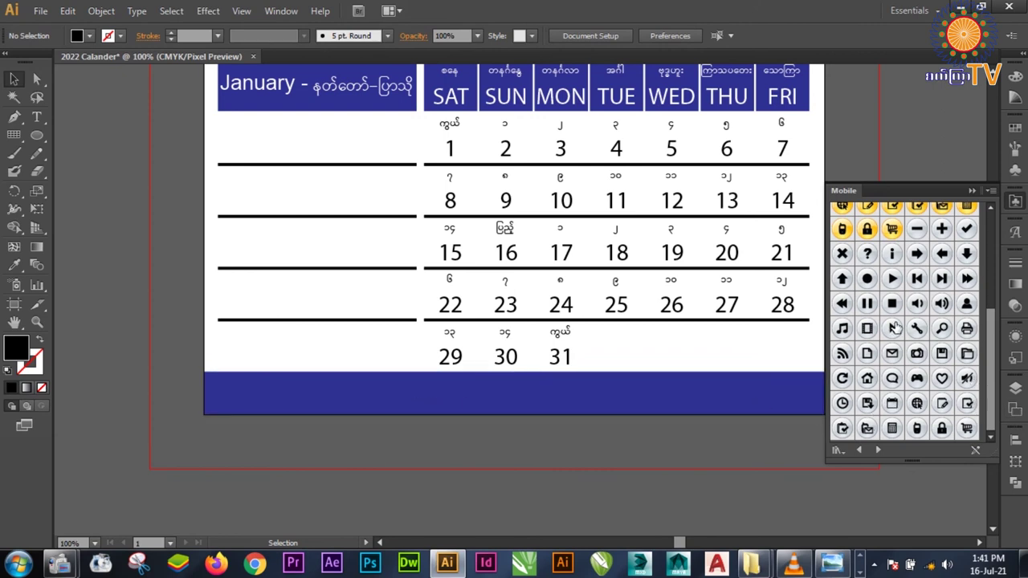
drag(966, 304, 301, 391)
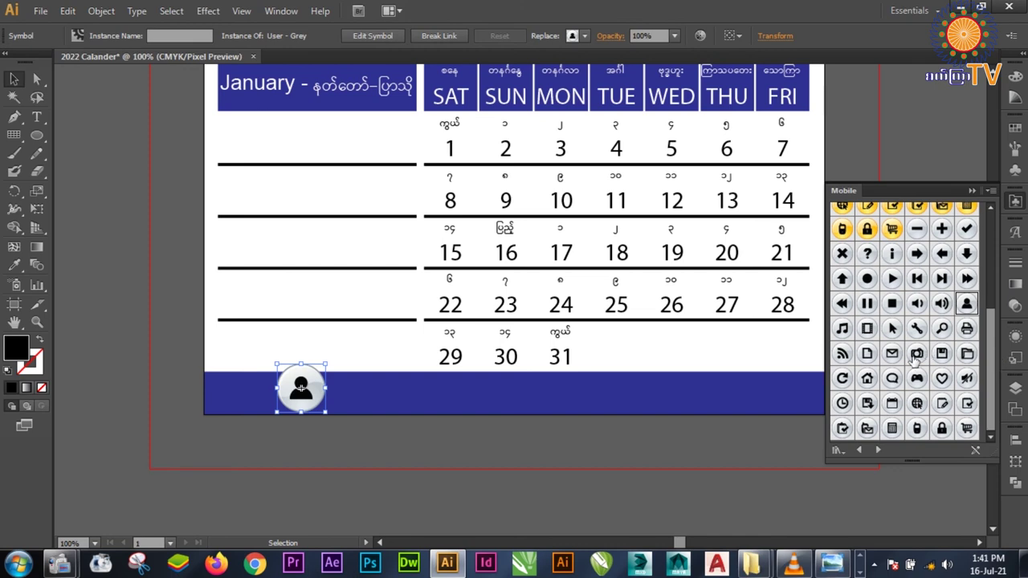
- Place the grey Home and Go to Web symbols on the footer bar
click(890, 358)
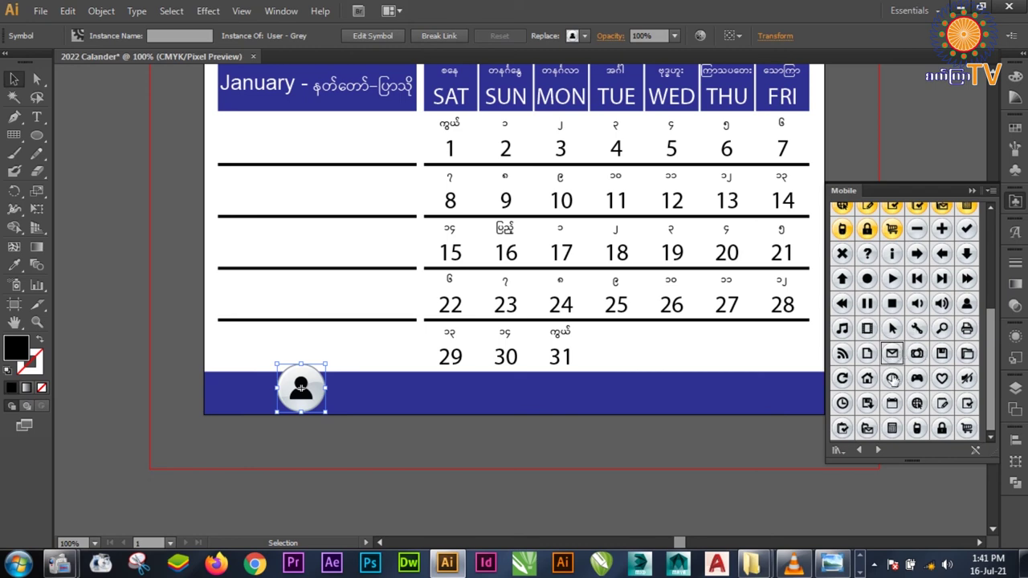
drag(867, 378, 512, 389)
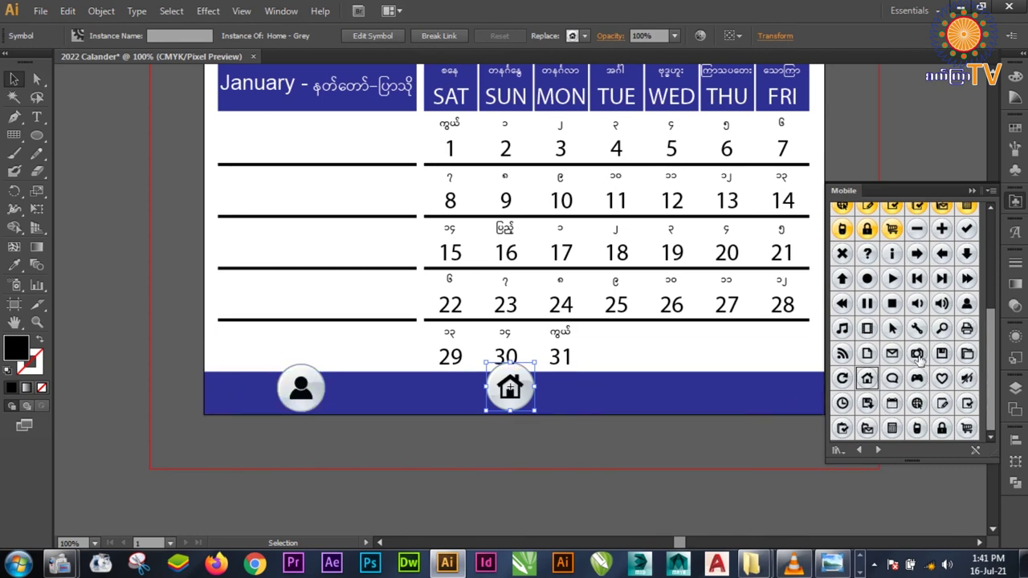
mouse_move(707, 387)
mouse_down()
mouse_move(505, 411)
mouse_move(452, 393)
mouse_up()
- Select all four footer icons and apply Align Horizontal Center
click(301, 388)
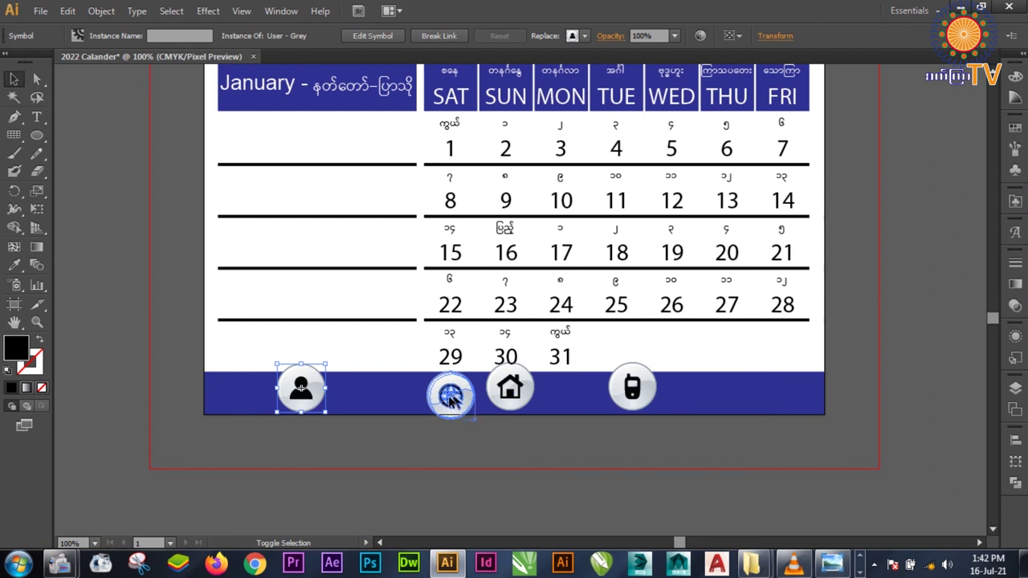
shift+click(451, 394)
shift+click(510, 388)
shift+click(632, 388)
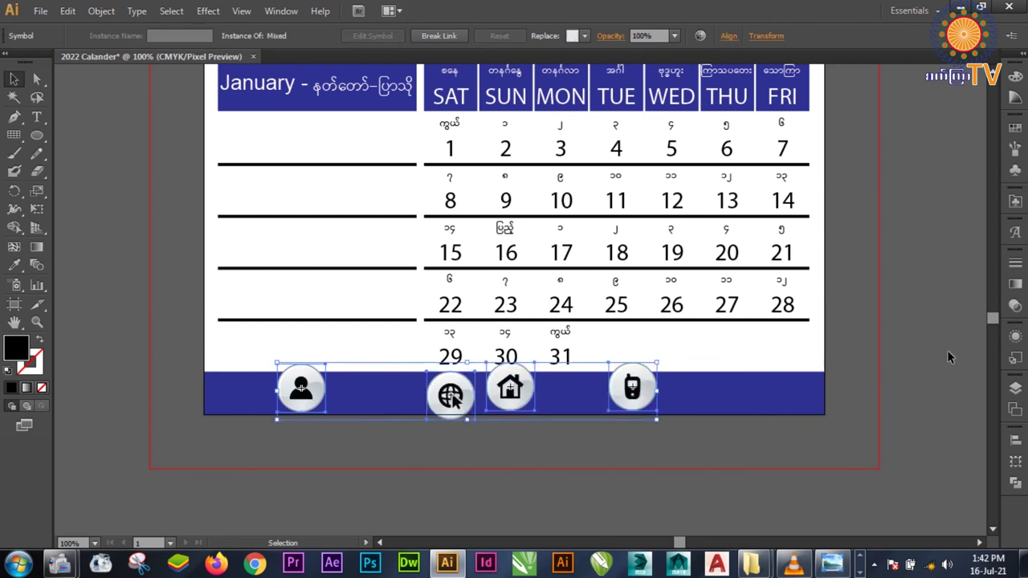
click(728, 36)
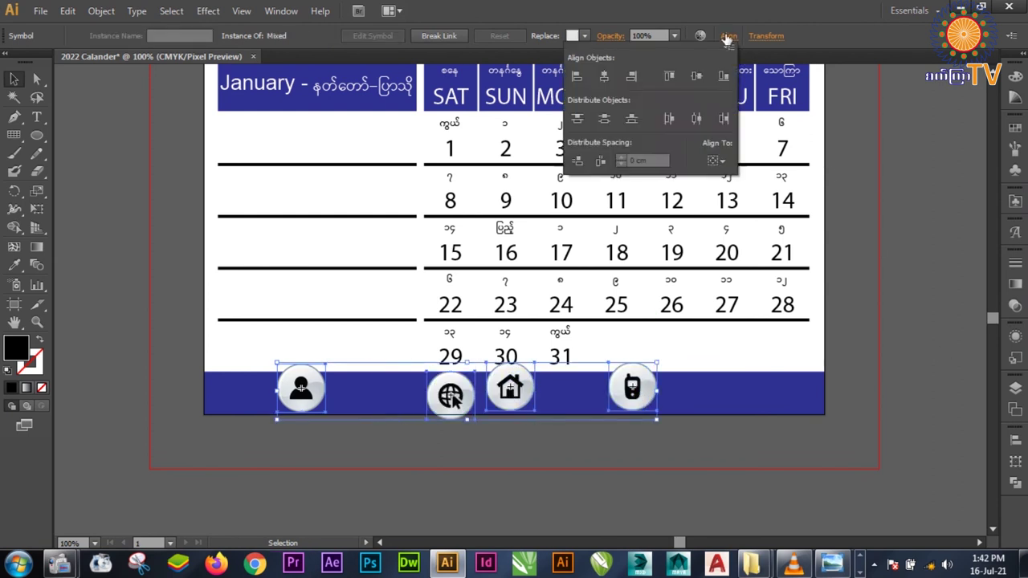
click(696, 75)
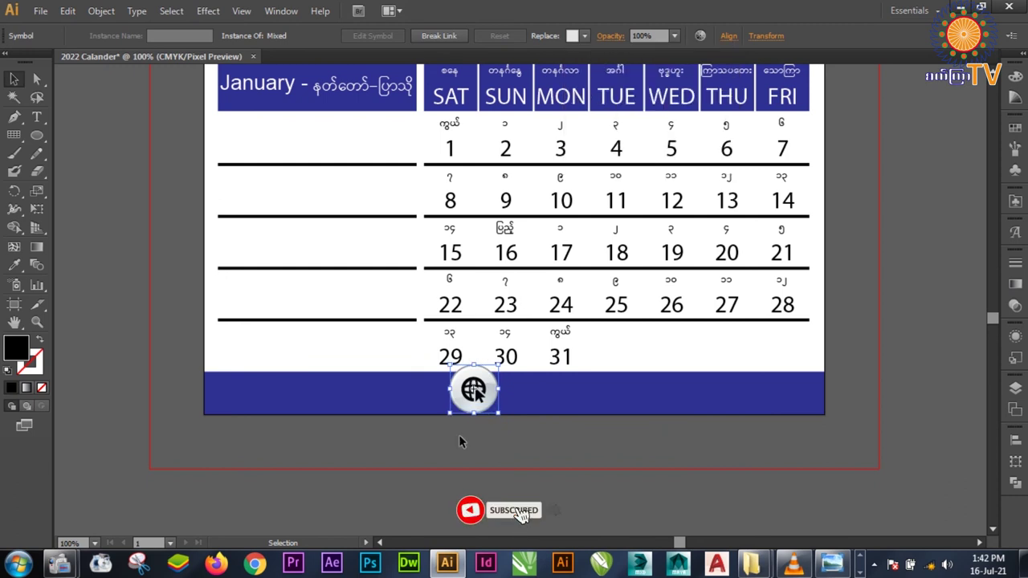
- Spread the icons along the bar, with the globe at the right end
drag(477, 390, 317, 393)
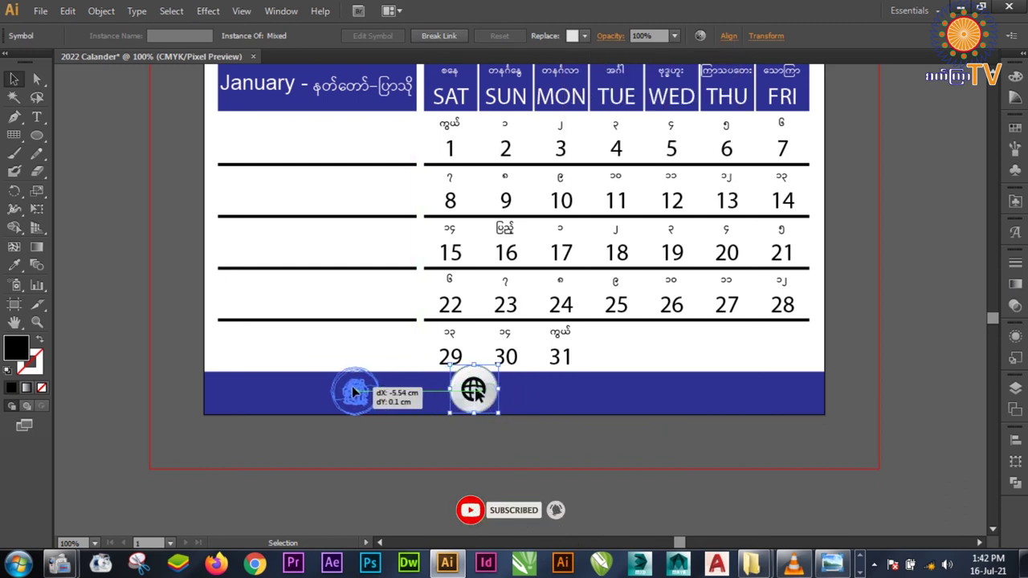
mouse_move(318, 394)
mouse_down()
mouse_move(731, 397)
mouse_move(509, 394)
mouse_move(596, 395)
mouse_up()
click(367, 416)
click(727, 394)
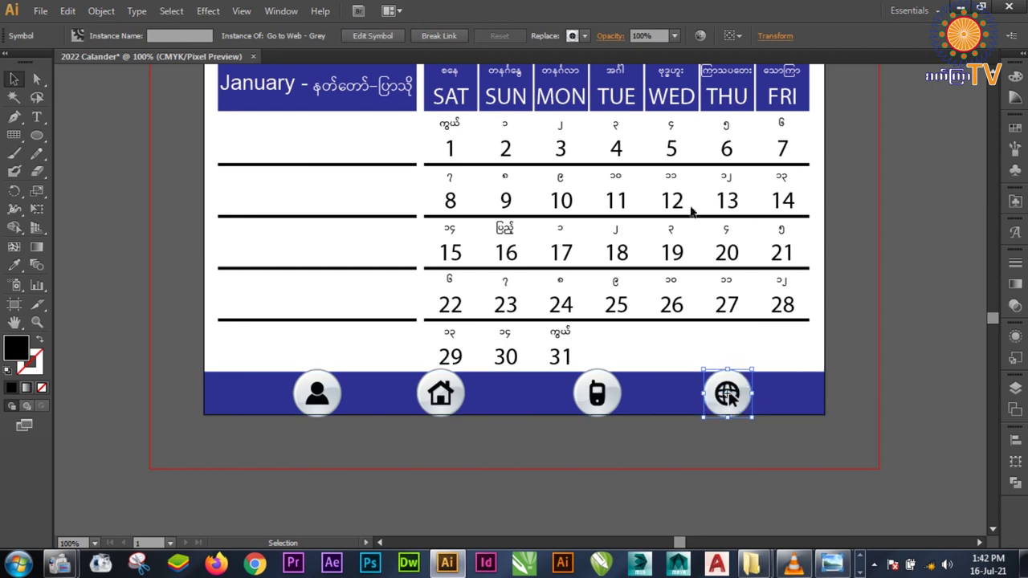
click(774, 37)
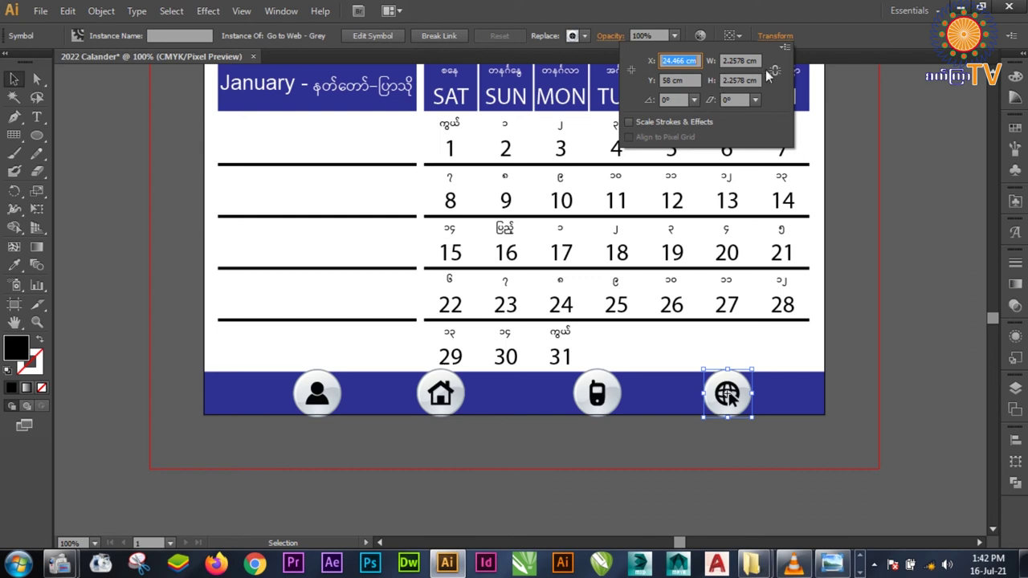
- Resize the globe icon to 0.8 cm width and height
key(Tab)
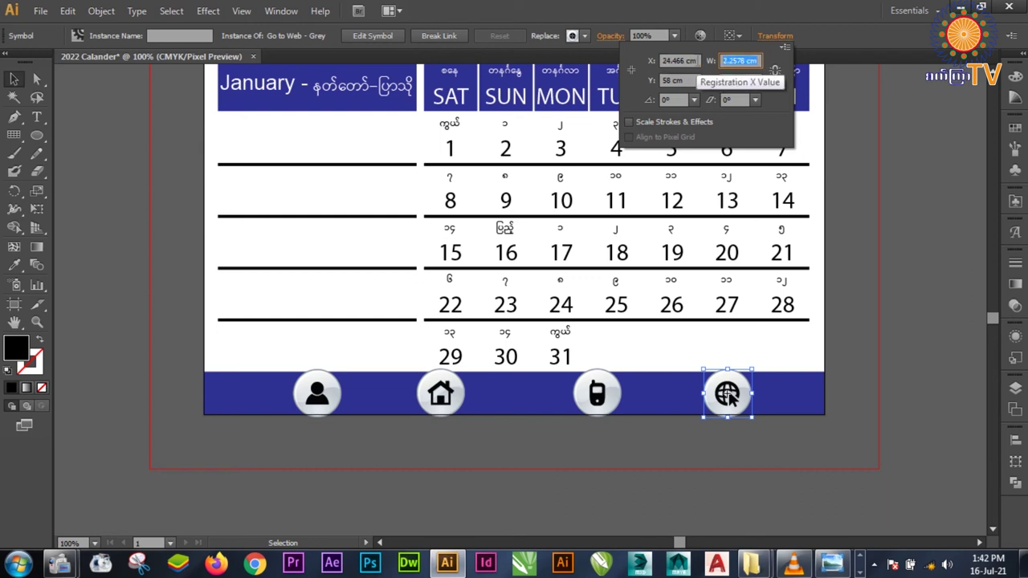
text(1)
key(Return)
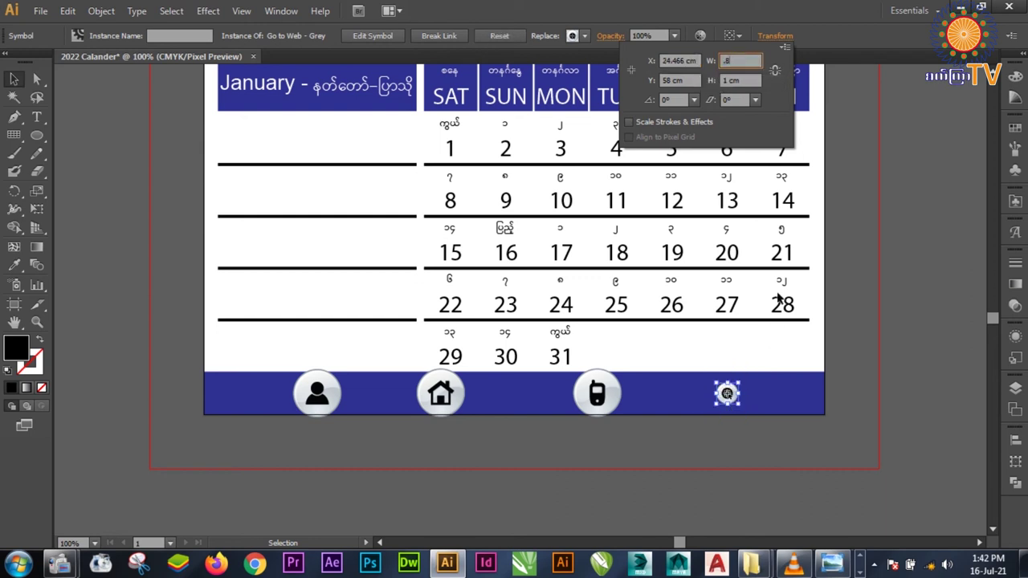
key(Tab)
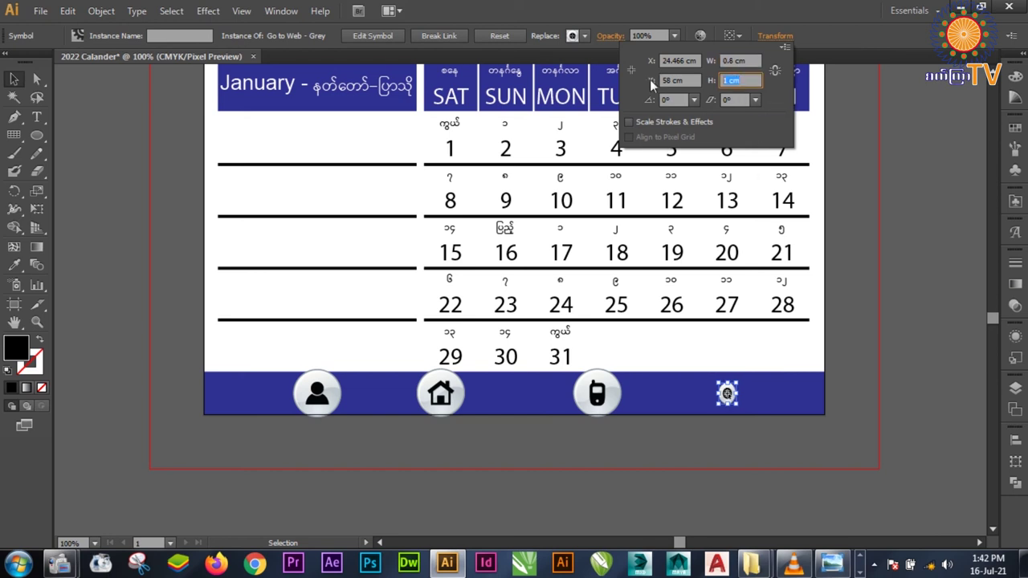
text(.8)
key(Return)
click(938, 370)
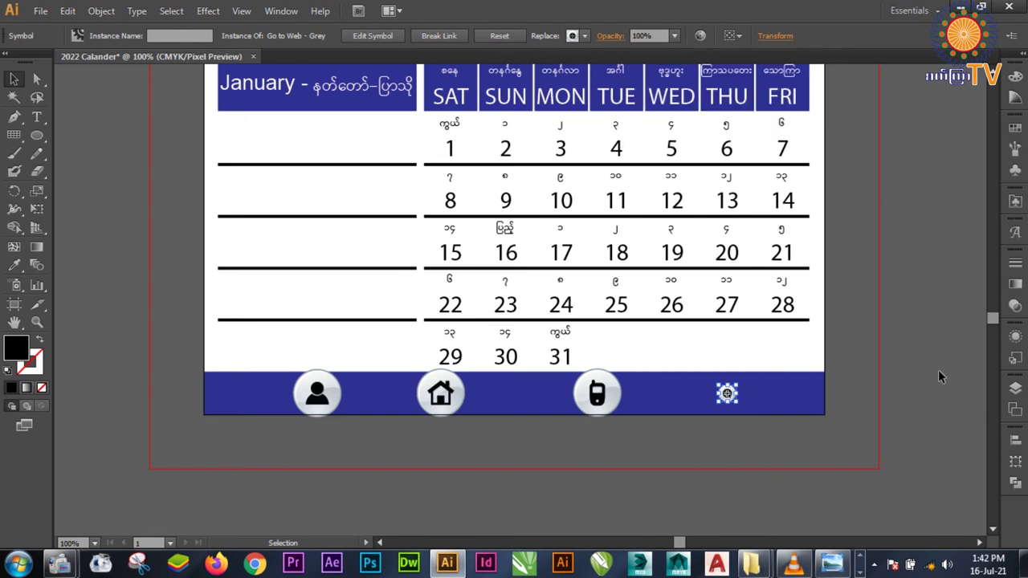
click(707, 428)
- Resize the phone and person icons to 0.8 cm width and height
click(597, 393)
click(773, 36)
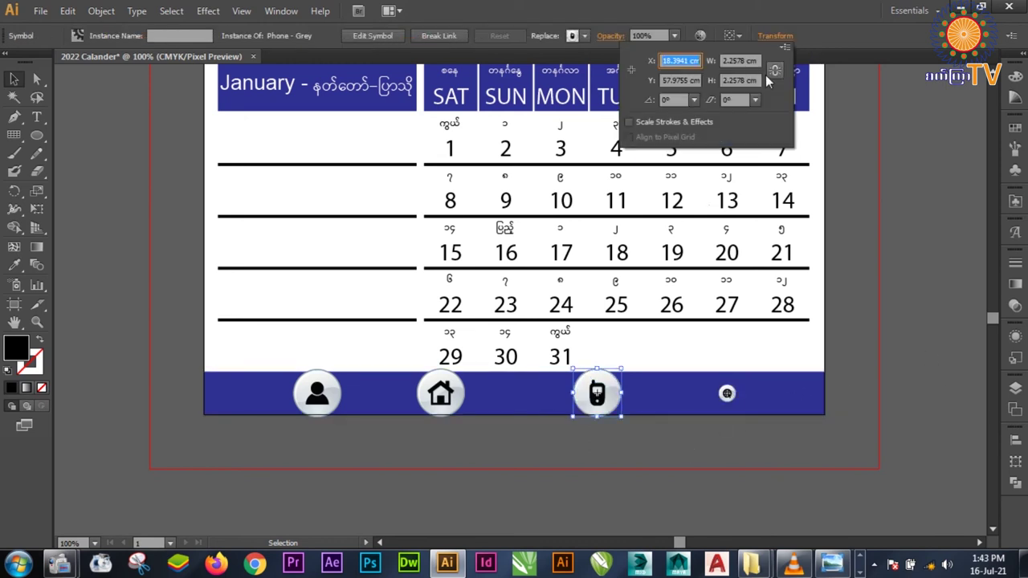
click(759, 61)
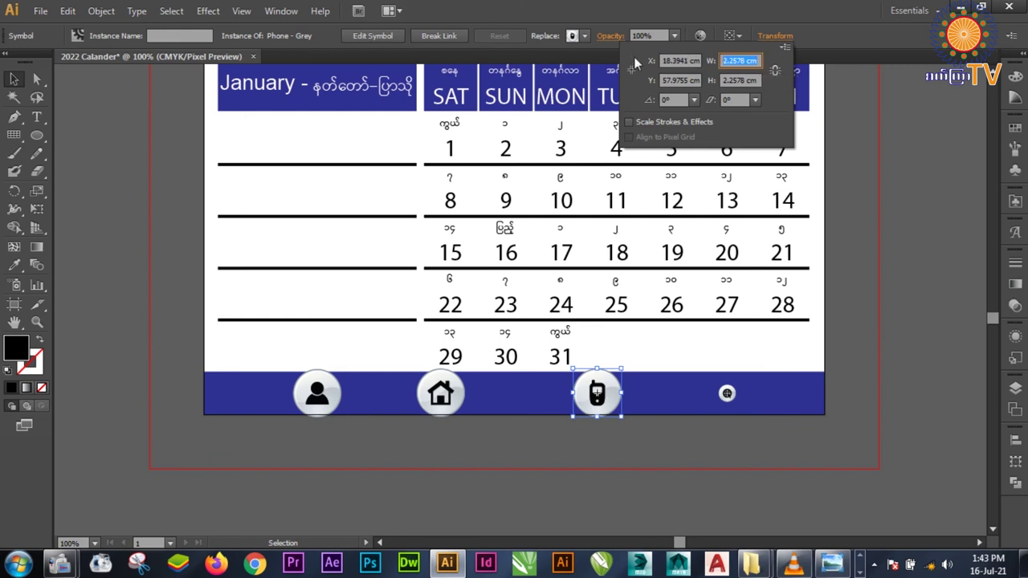
text(8)
key(Tab)
click(760, 59)
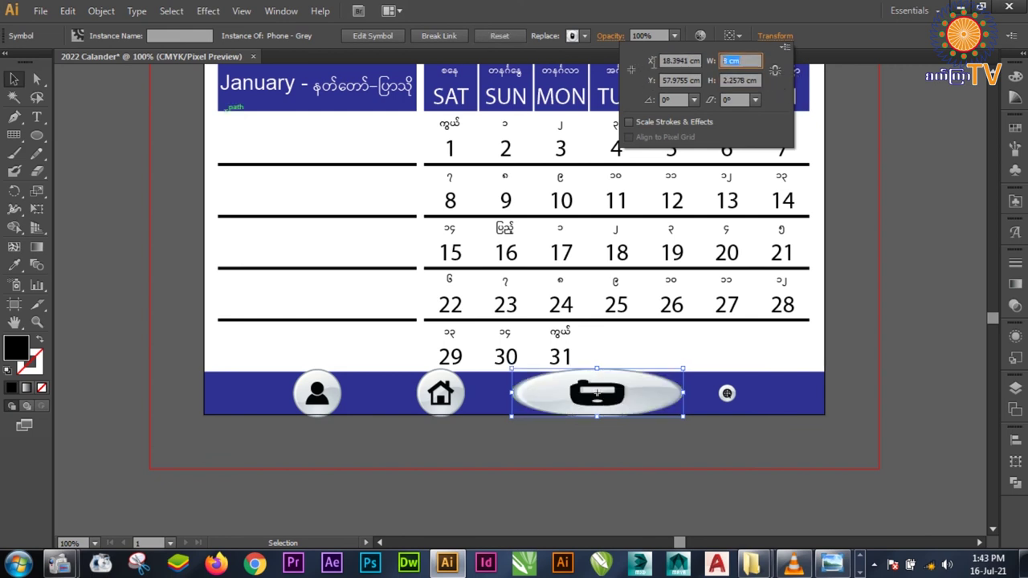
text(၂)
key(Tab)
text(၂)
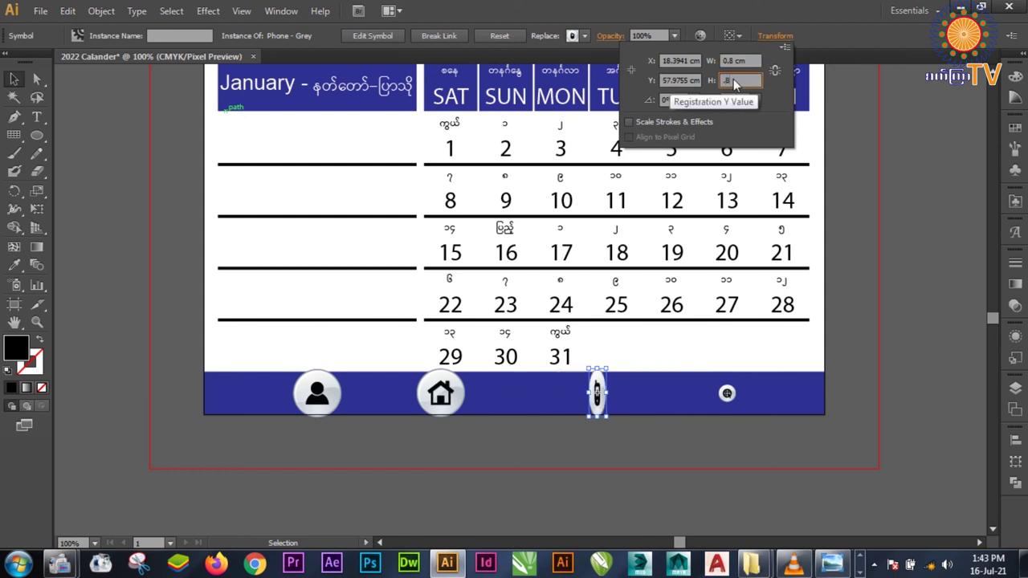
key(Return)
text(.8)
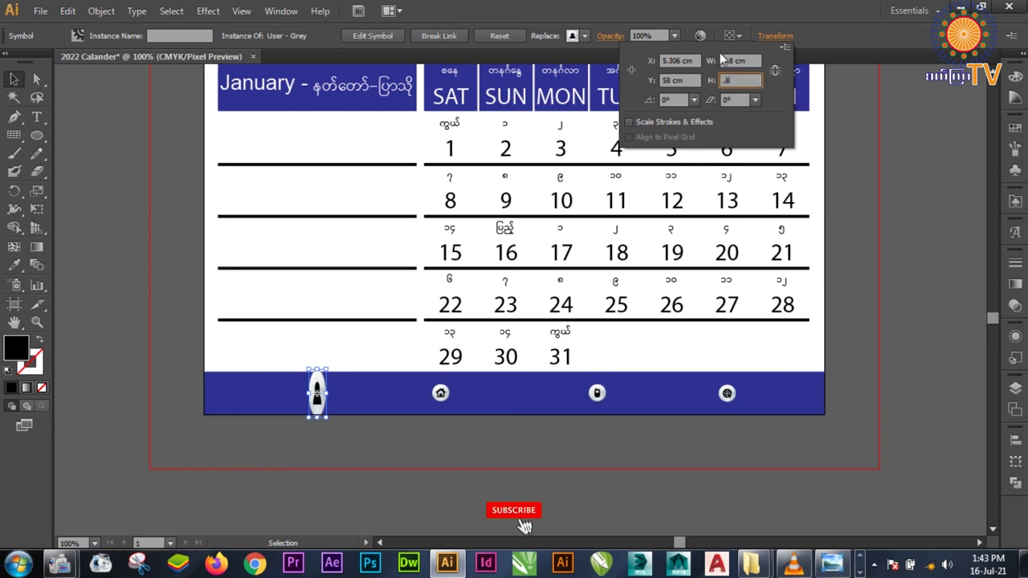
key(Return)
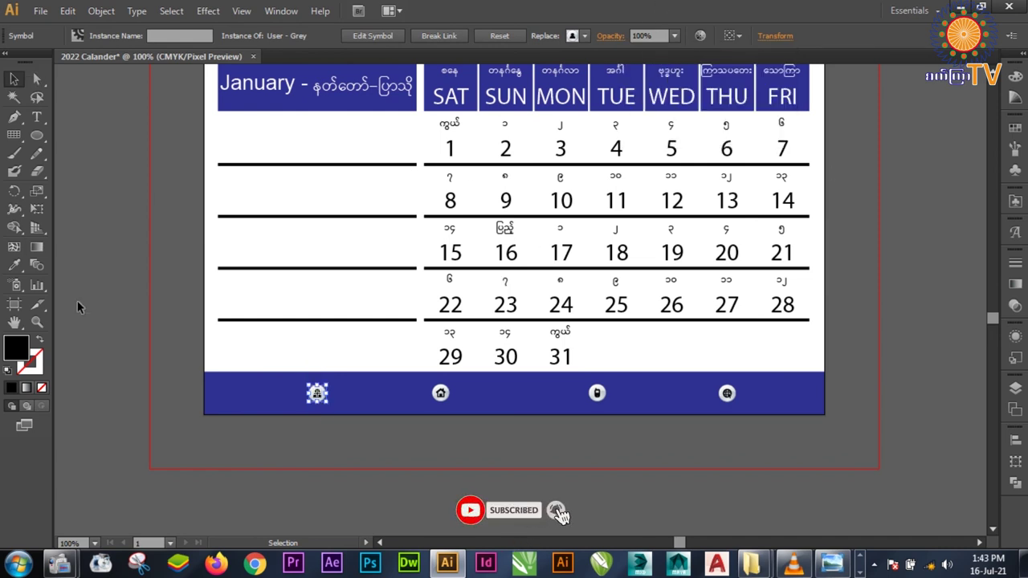
- Select the person, home and phone icons together
click(344, 430)
click(321, 394)
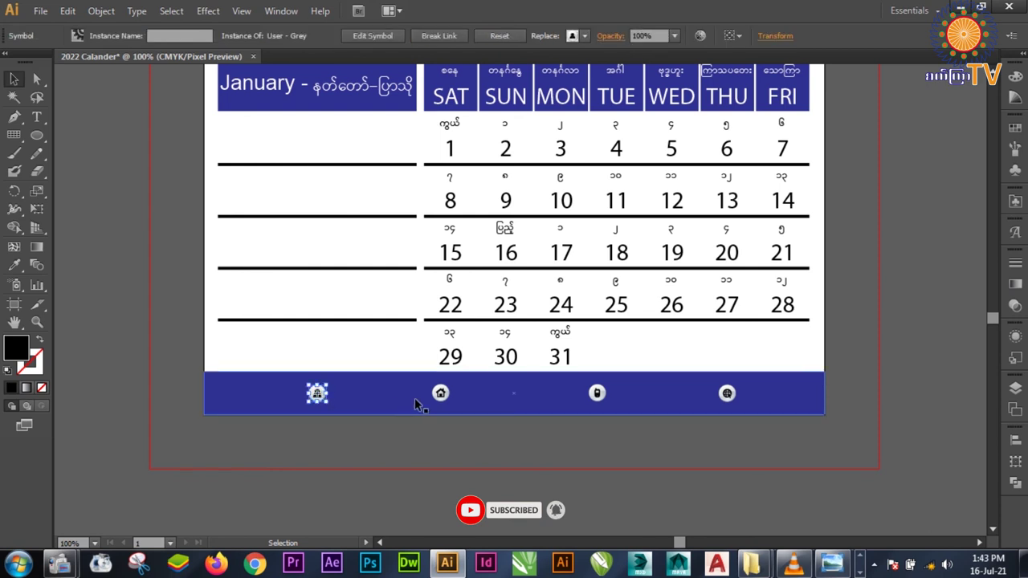
shift+click(440, 392)
shift+click(596, 393)
- Vertically center-align all four footer icons and nudge the row into place
shift+click(727, 394)
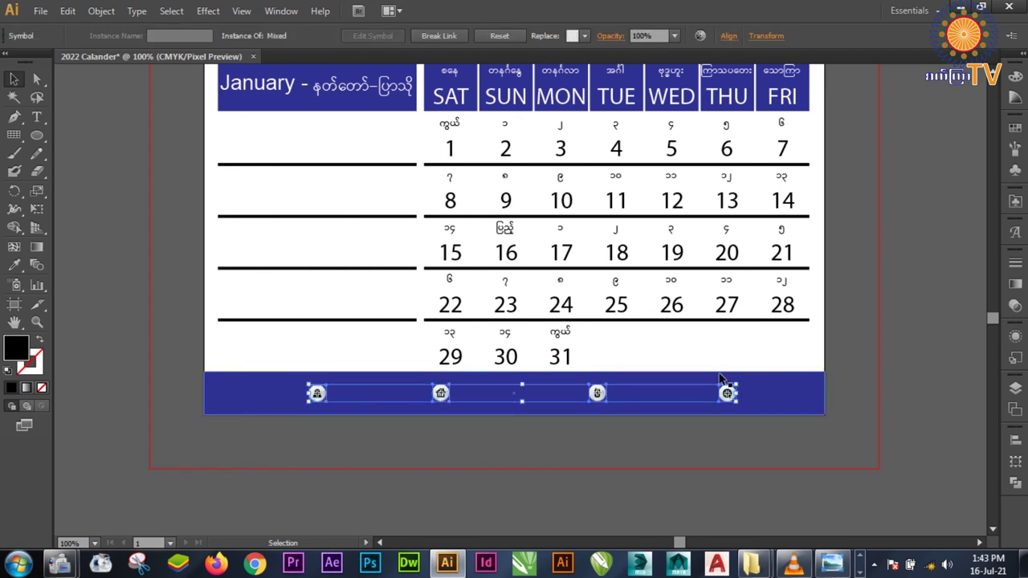
click(729, 36)
click(696, 76)
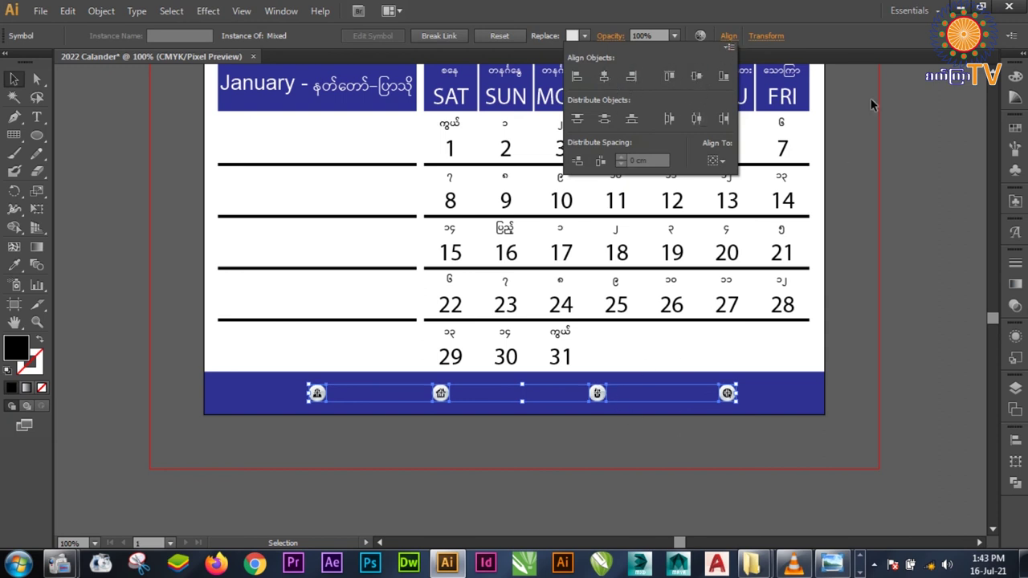
key(Up)
key(Up)
key(Up)
key(Up)
key(Up)
key(Up)
key(Up)
key(Up)
key(Up)
key(Down)
key(Down)
key(Down)
key(Down)
key(Down)
key(Down)
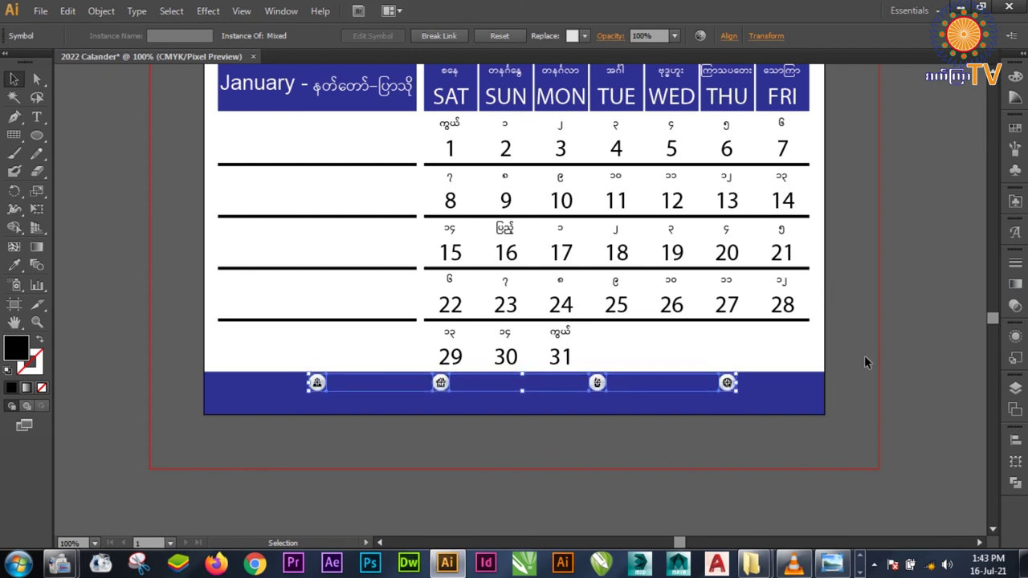
key(Left)
key(Left)
key(Left)
key(Left)
key(Left)
key(Left)
key(Left)
key(Left)
click(880, 300)
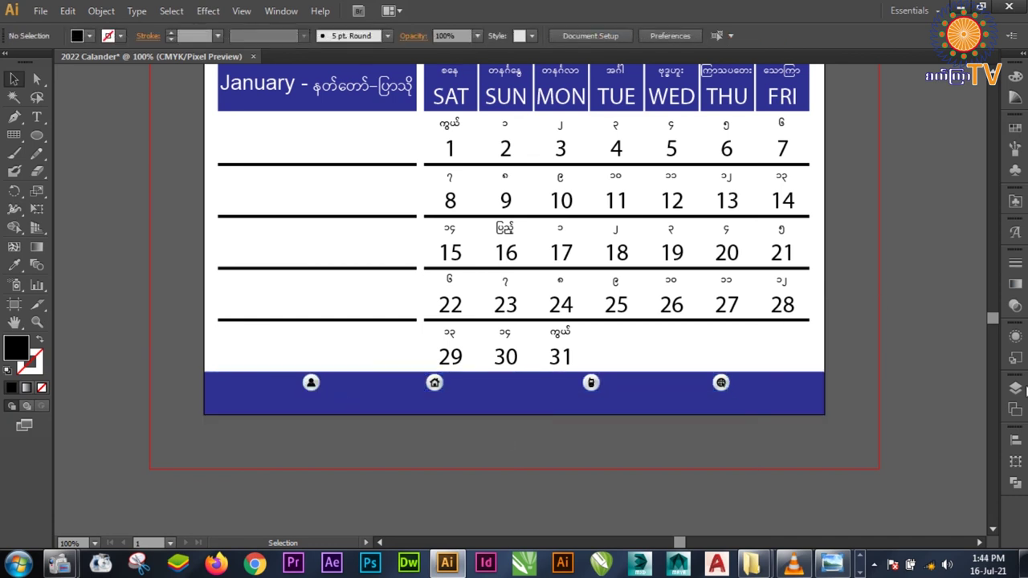
click(1015, 388)
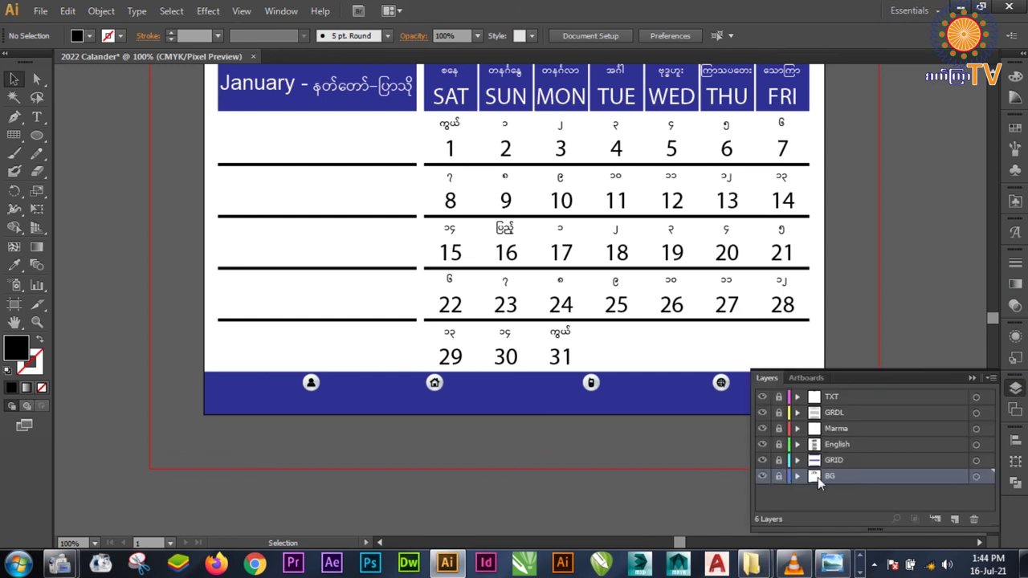
- Type the label 'Name' on the TXT layer in the footer
click(972, 378)
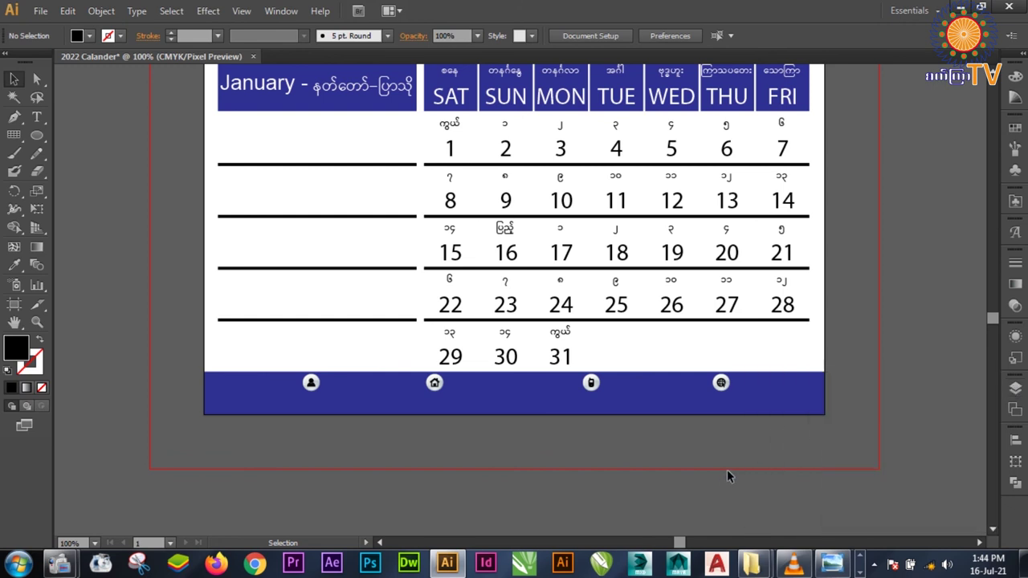
click(36, 116)
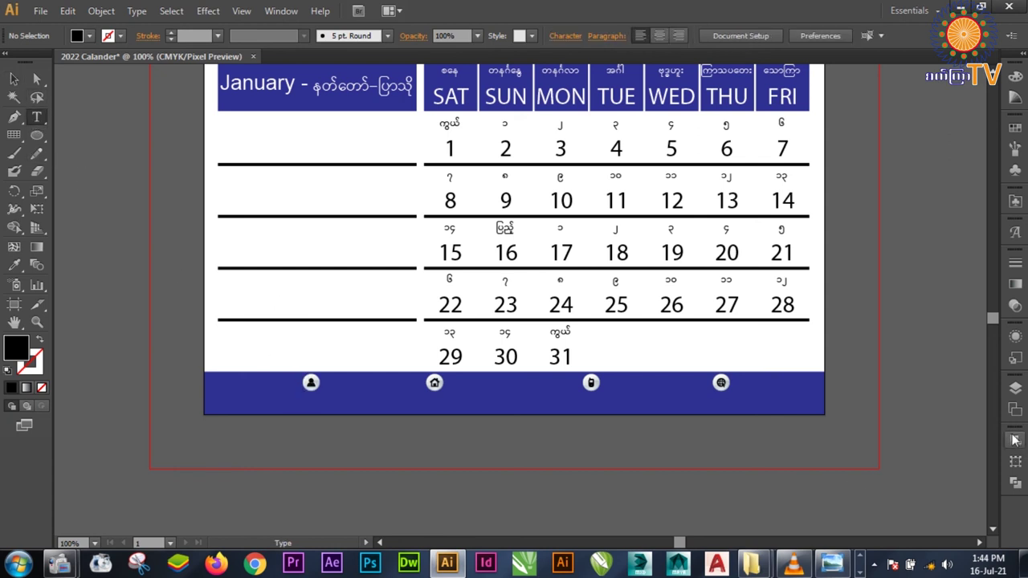
click(1015, 388)
click(822, 399)
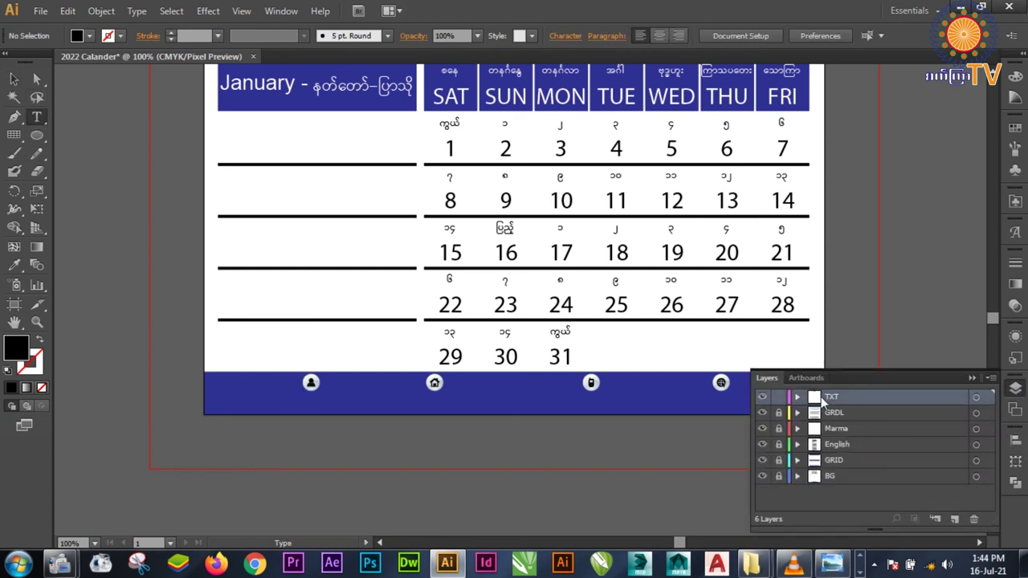
click(280, 393)
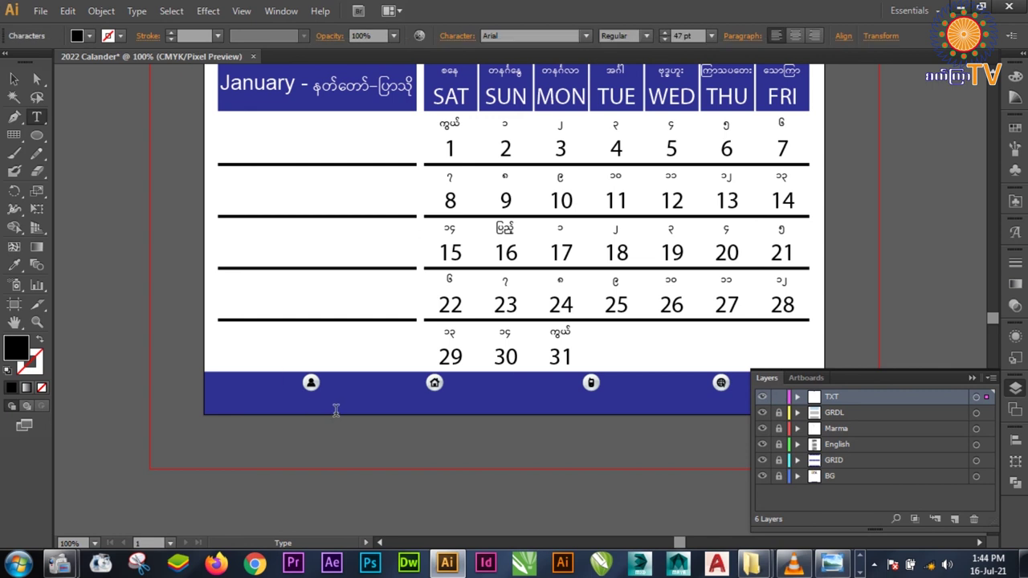
text(N)
key(BackSpace)
text(Name)
key(Escape)
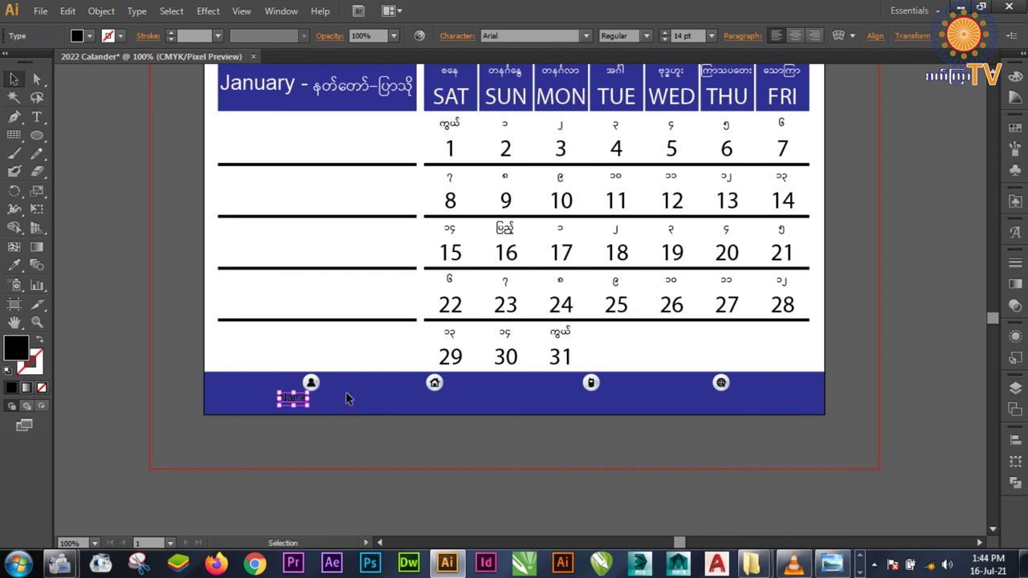
- Make the Name label white and centre it under the person icon
click(89, 36)
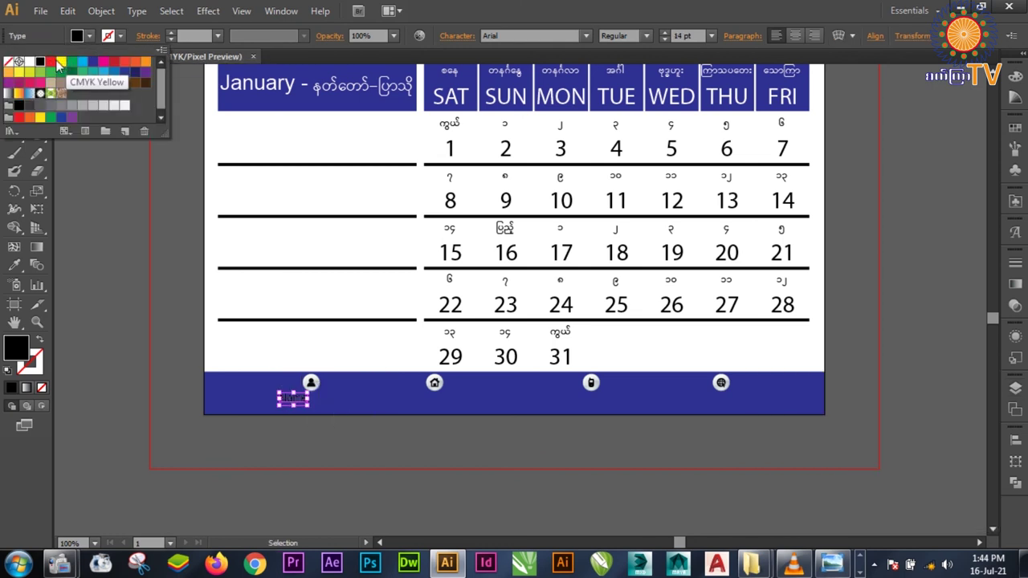
click(29, 61)
key(Escape)
click(733, 470)
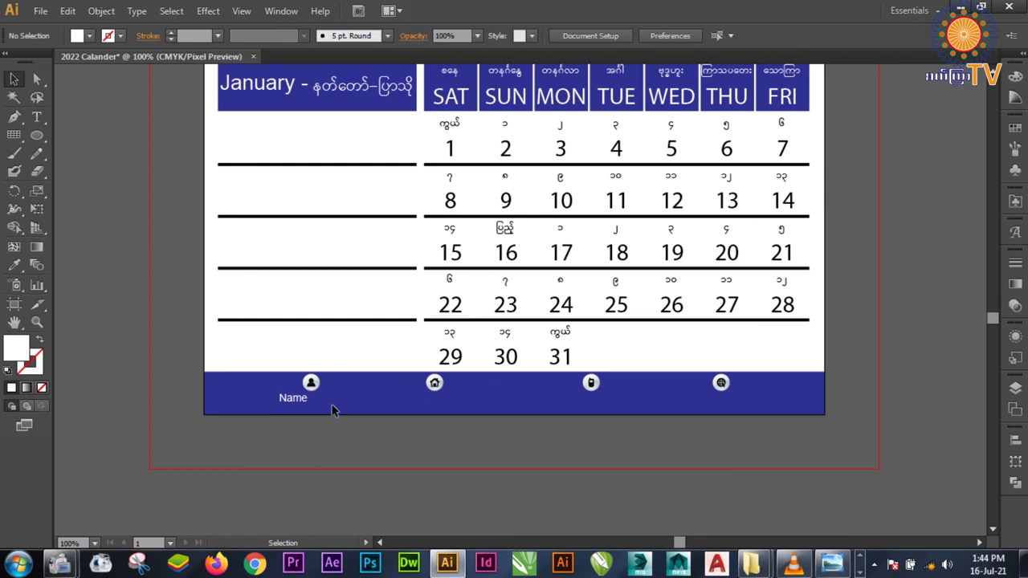
drag(294, 399, 317, 408)
- Copy the Name label under the other icons, retyped as Home Address, Contact and Social
click(333, 445)
click(315, 399)
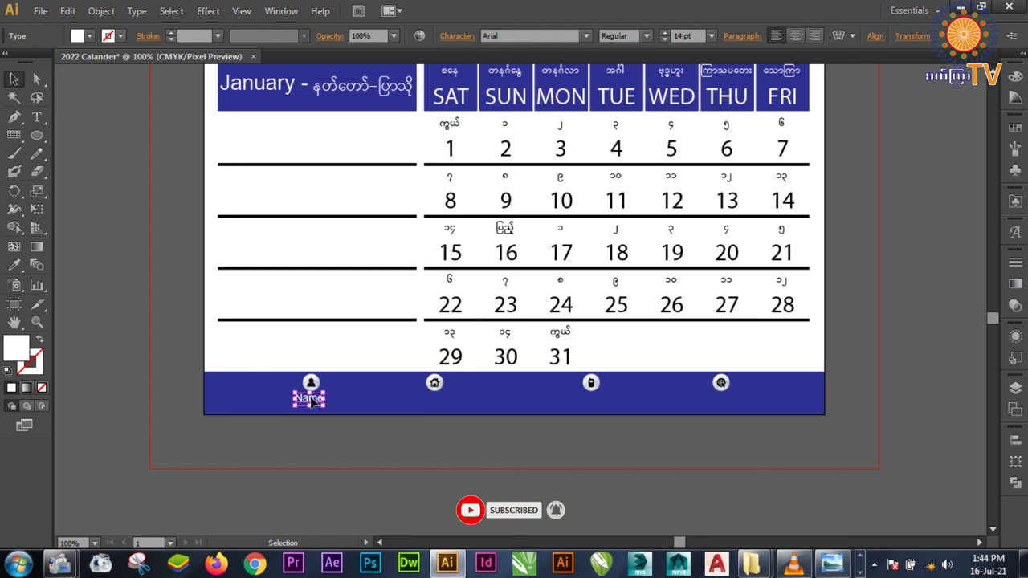
drag(310, 402, 433, 406)
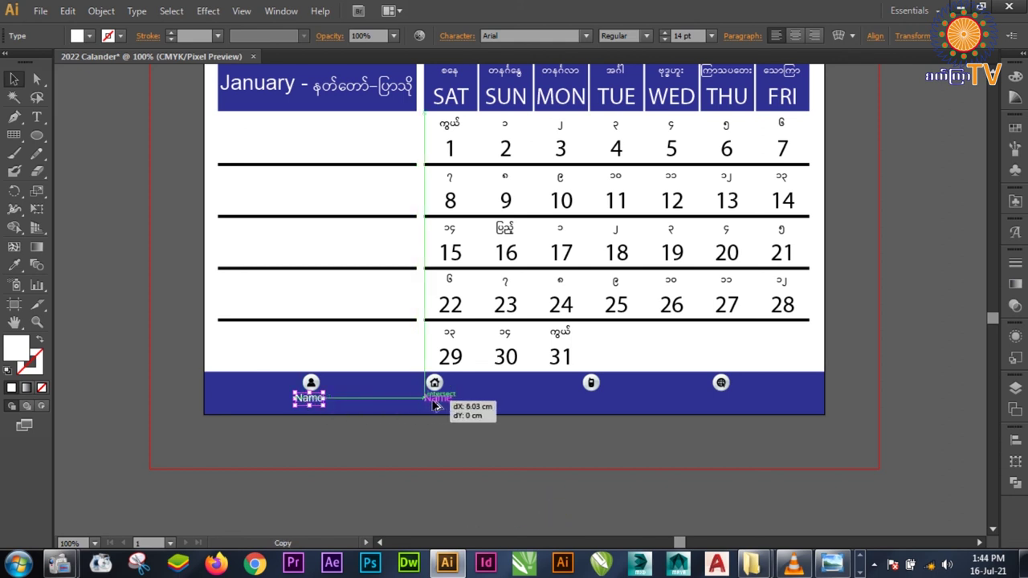
drag(431, 406, 431, 406)
key(t)
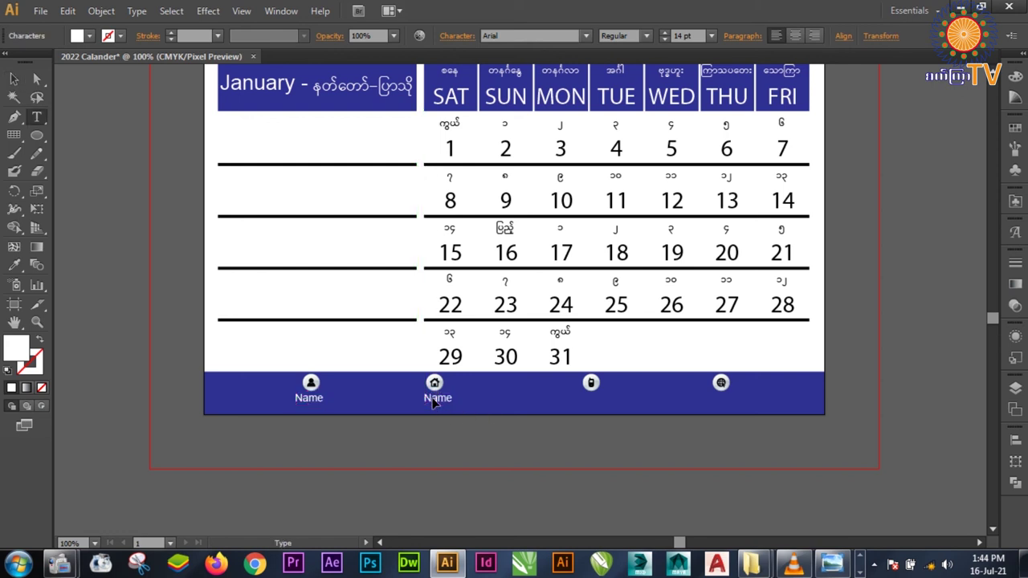
double_click(432, 401)
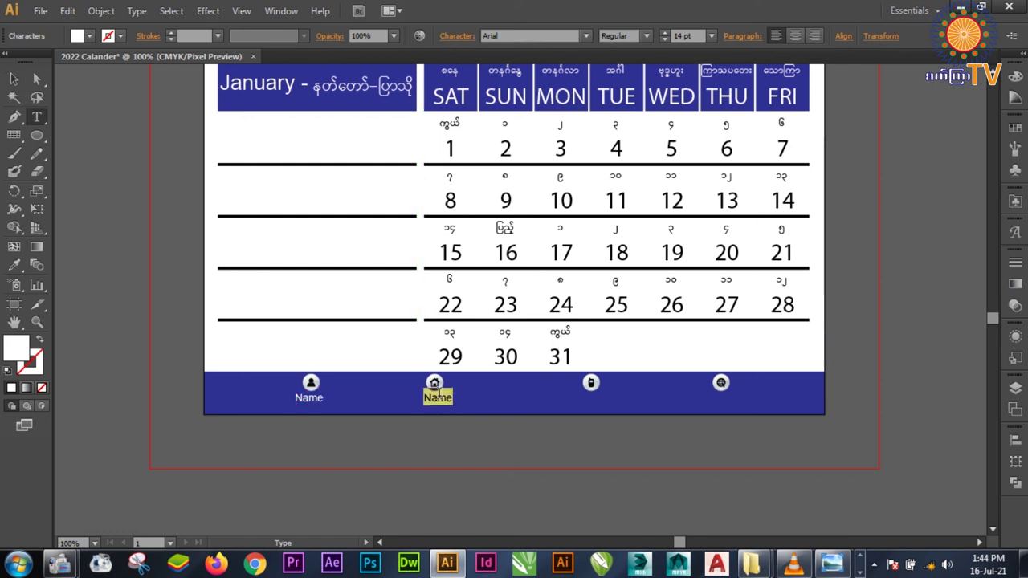
text(Home Address)
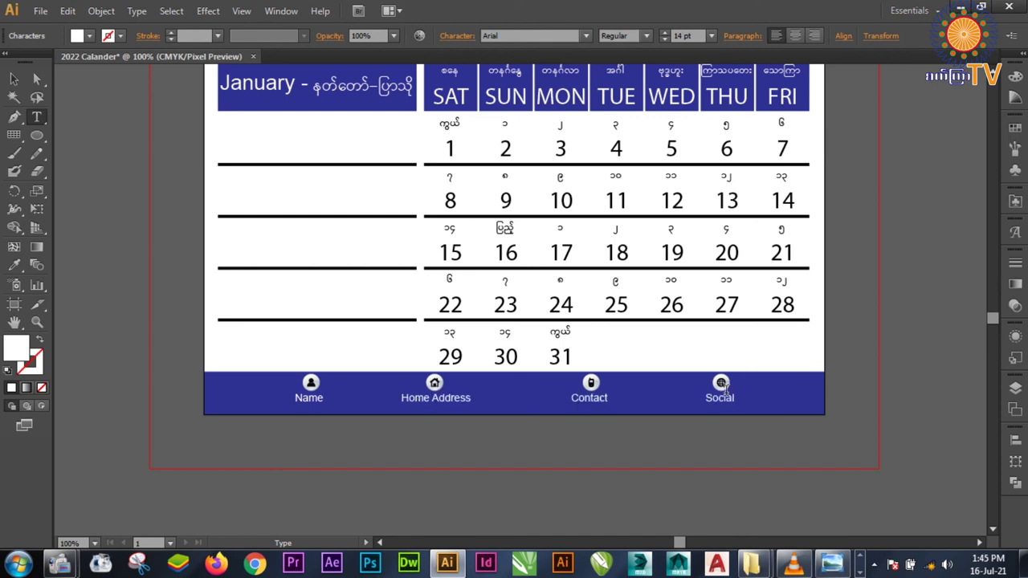
key(Escape)
click(722, 420)
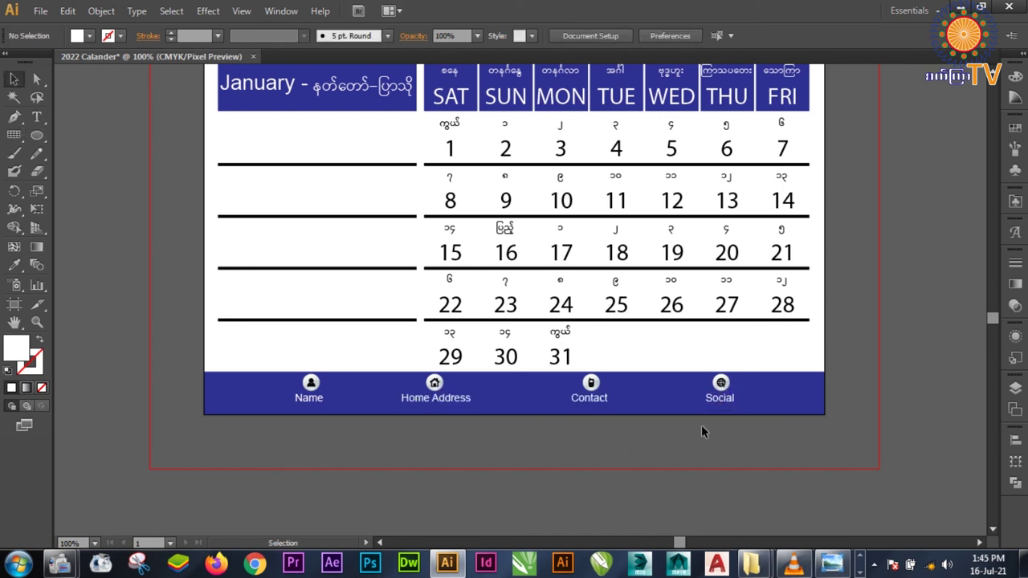
drag(283, 433, 759, 406)
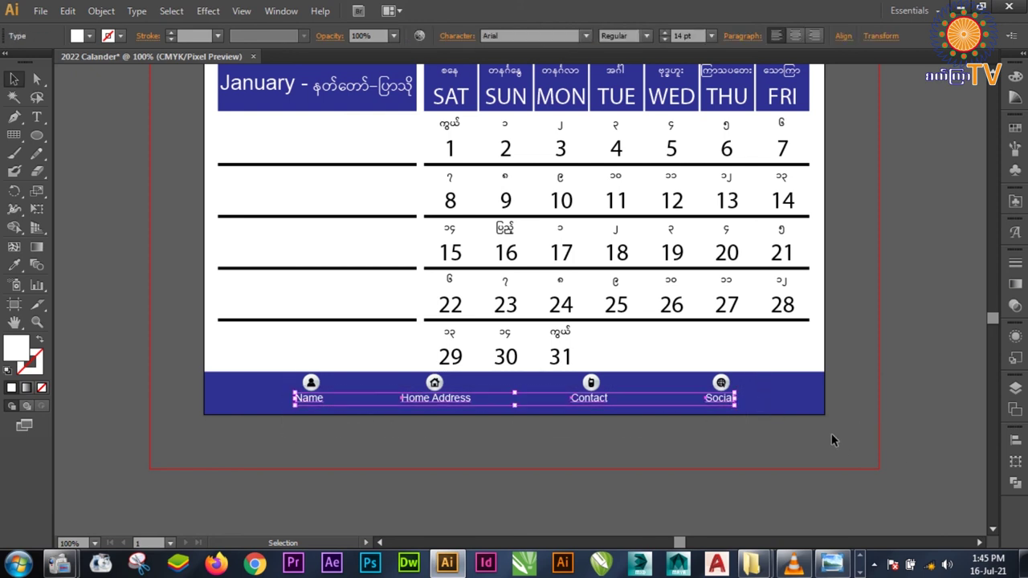
click(915, 392)
scroll(902, 395, up, 3)
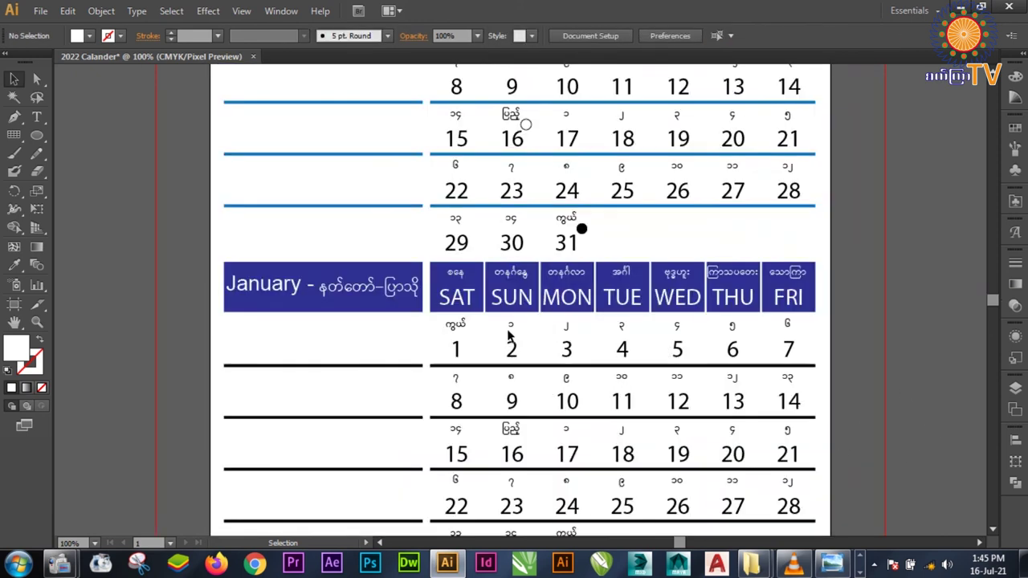
- Scroll through the calendar's month blocks, then fit the whole page in view
scroll(318, 265, up, 2)
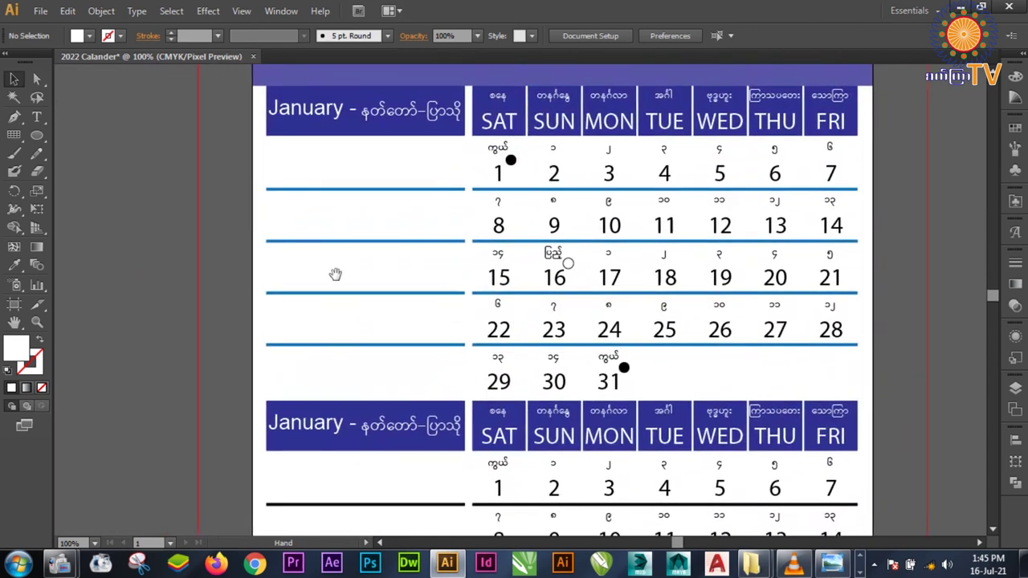
scroll(337, 434, down, 1)
scroll(423, 413, down, 1)
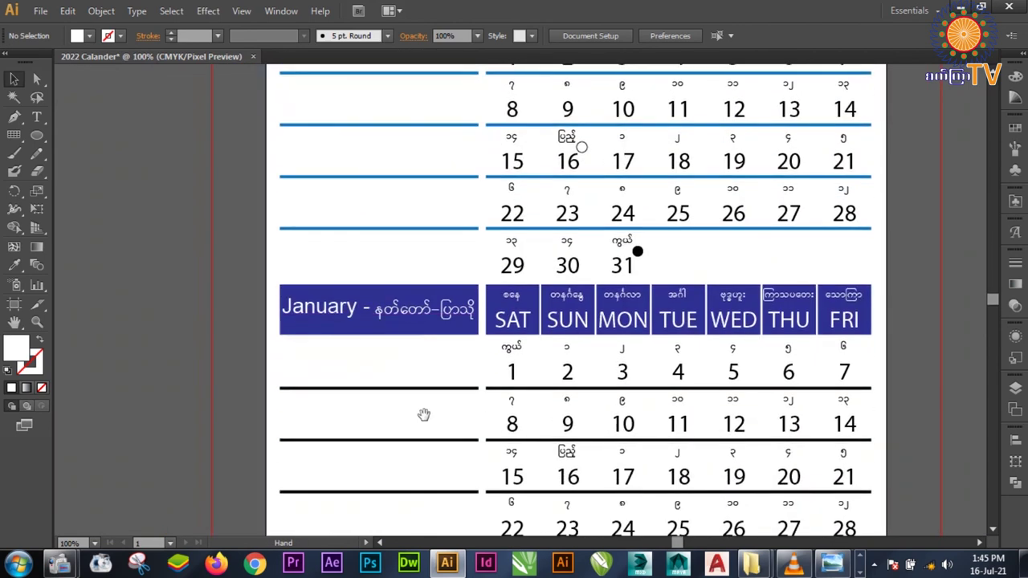
scroll(434, 385, down, 1)
scroll(439, 388, down, 1)
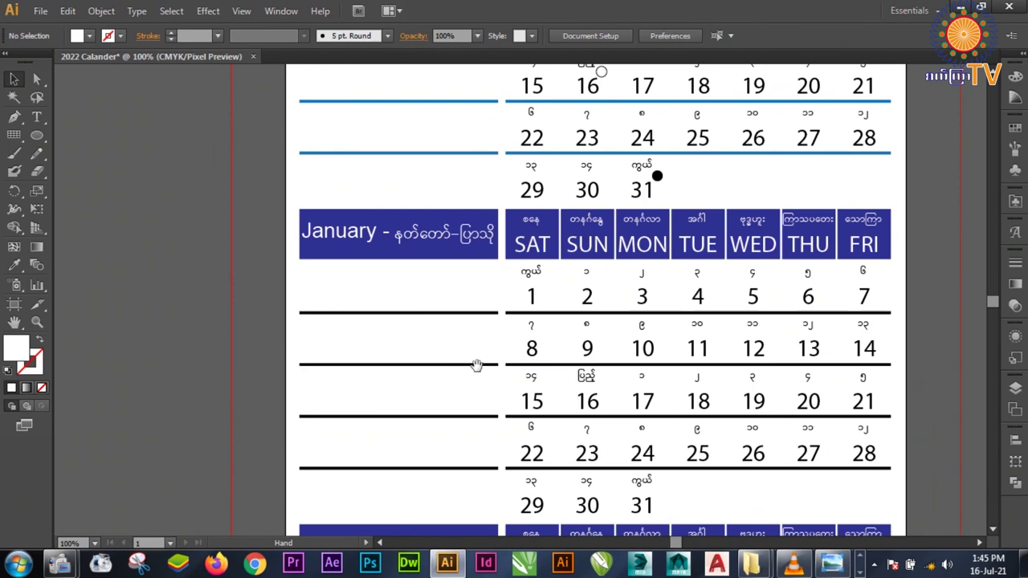
scroll(478, 365, down, 1)
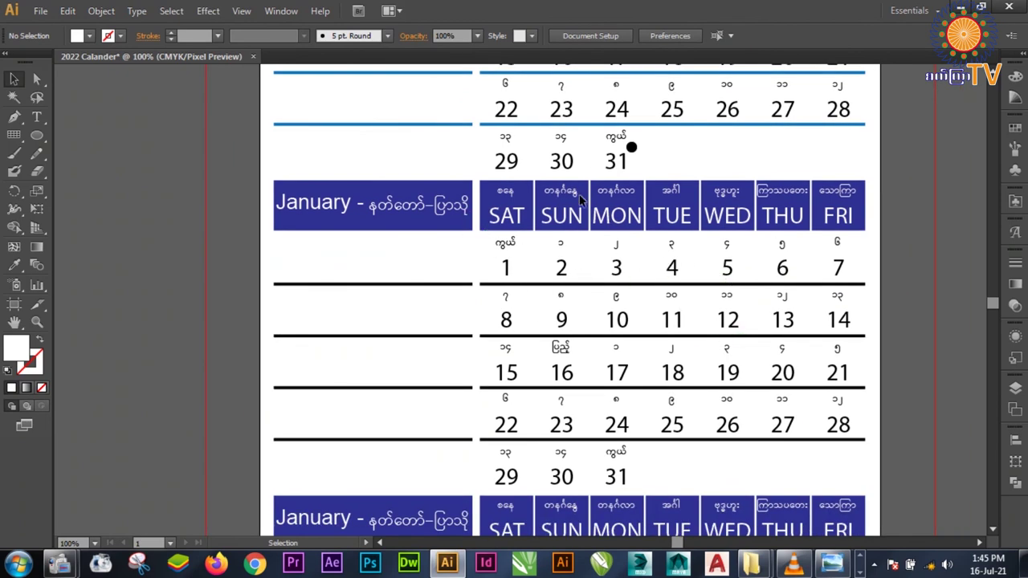
scroll(581, 201, up, 3)
scroll(566, 205, up, 2)
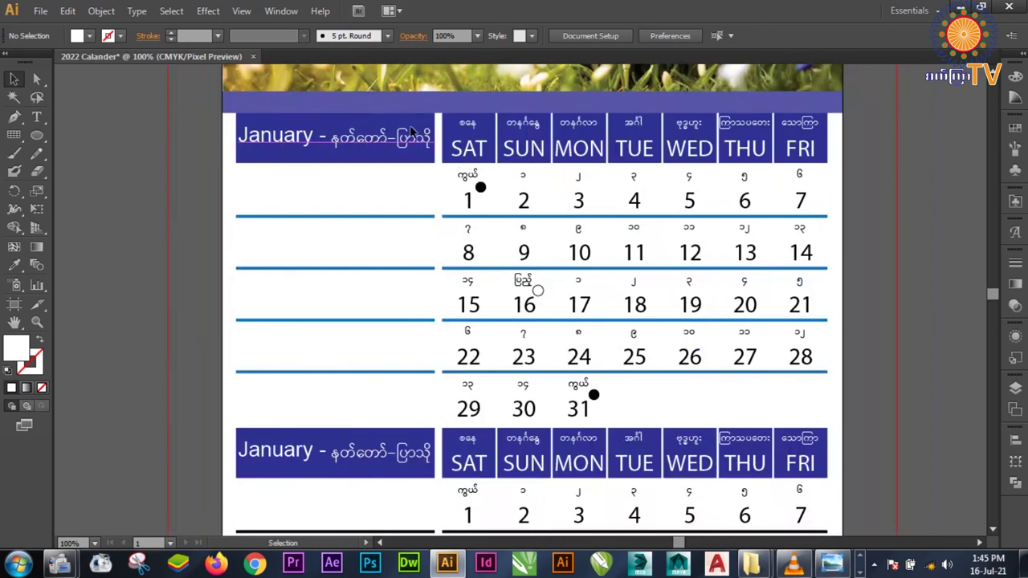
scroll(596, 396, down, 3)
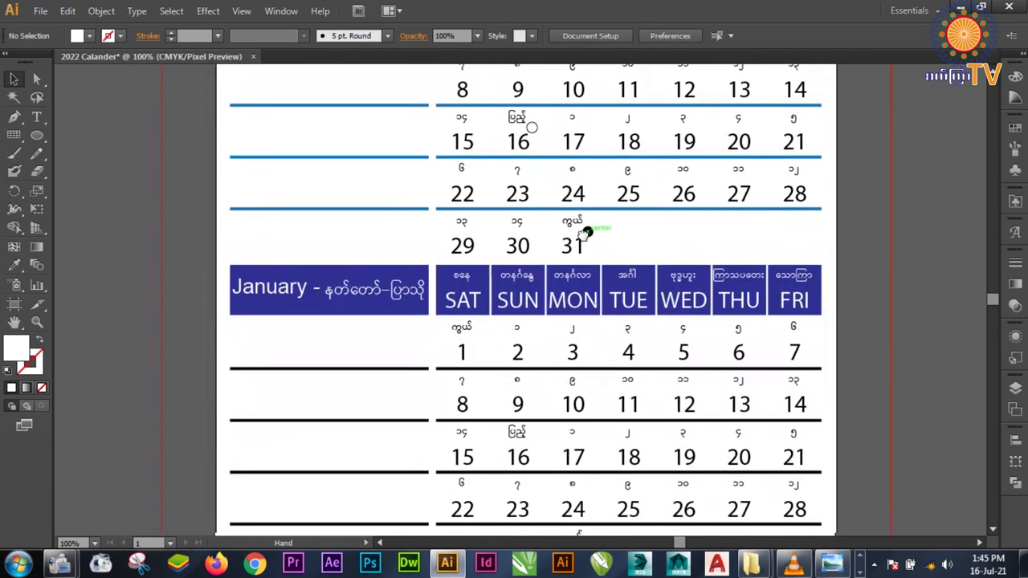
scroll(595, 321, down, 2)
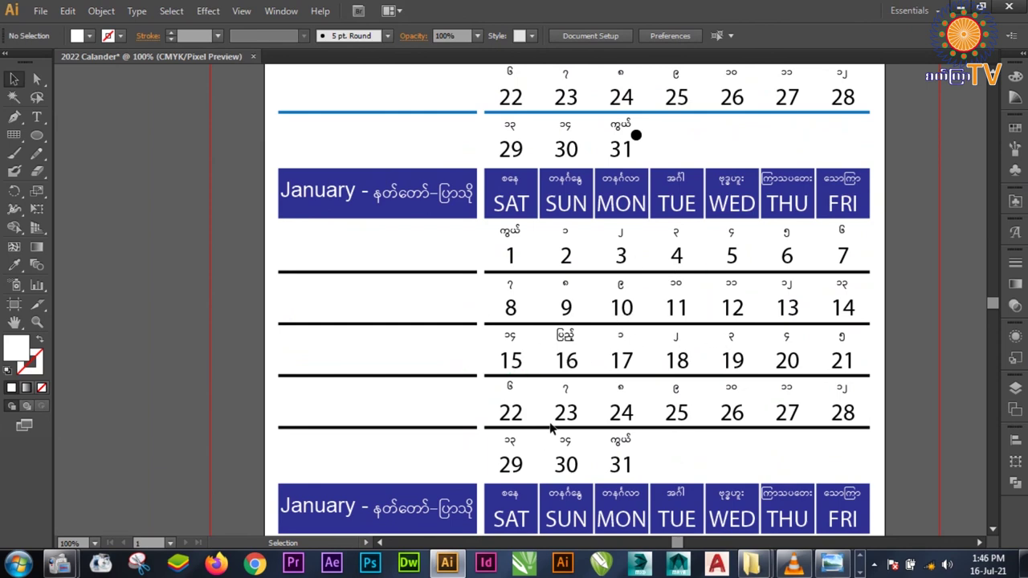
scroll(511, 359, down, 3)
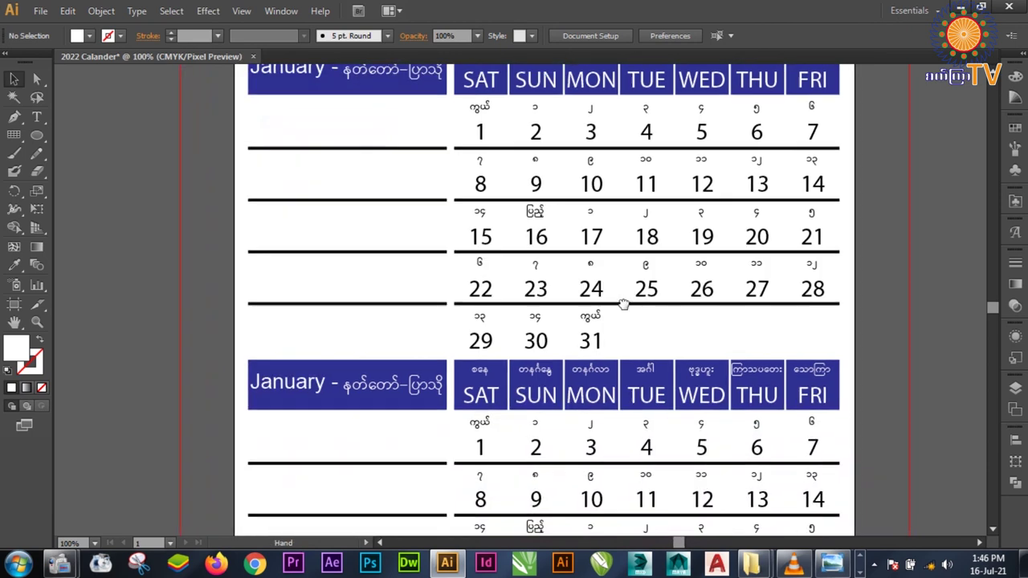
key(ctrl+0)
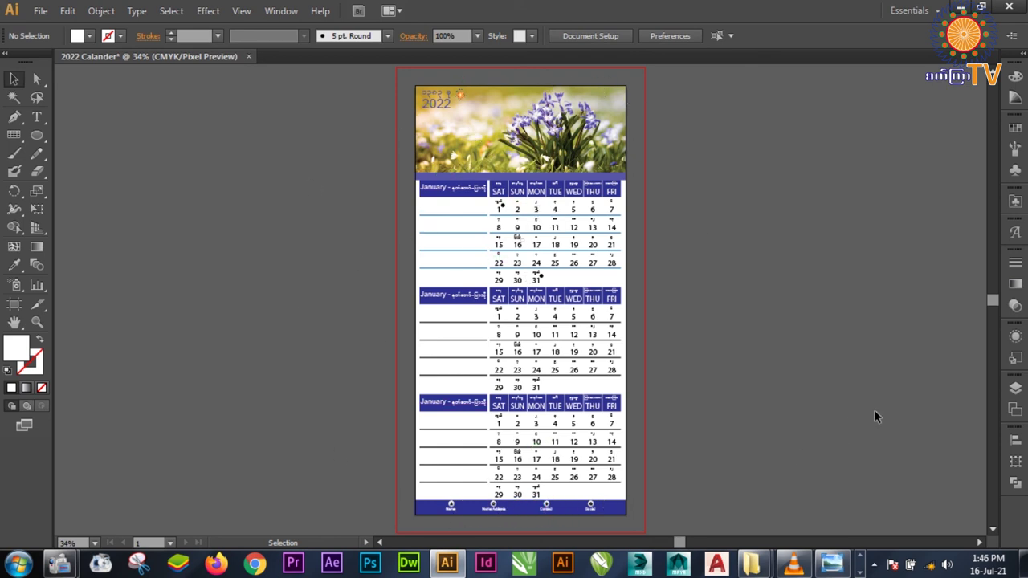
- Unlock the GRDL, Marma, English, GRID and BG layers and show the Artboards list
click(1015, 389)
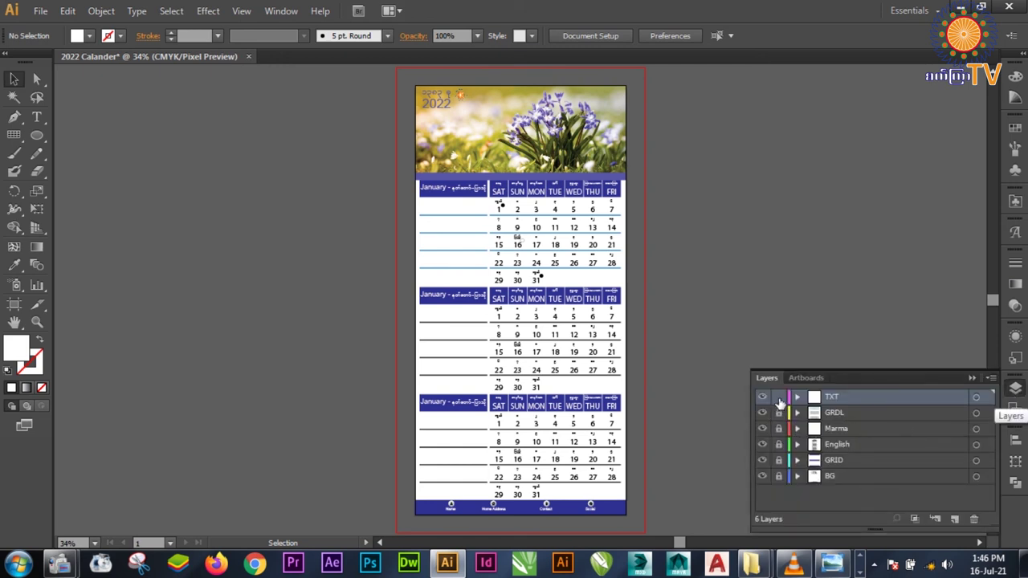
drag(780, 413, 782, 475)
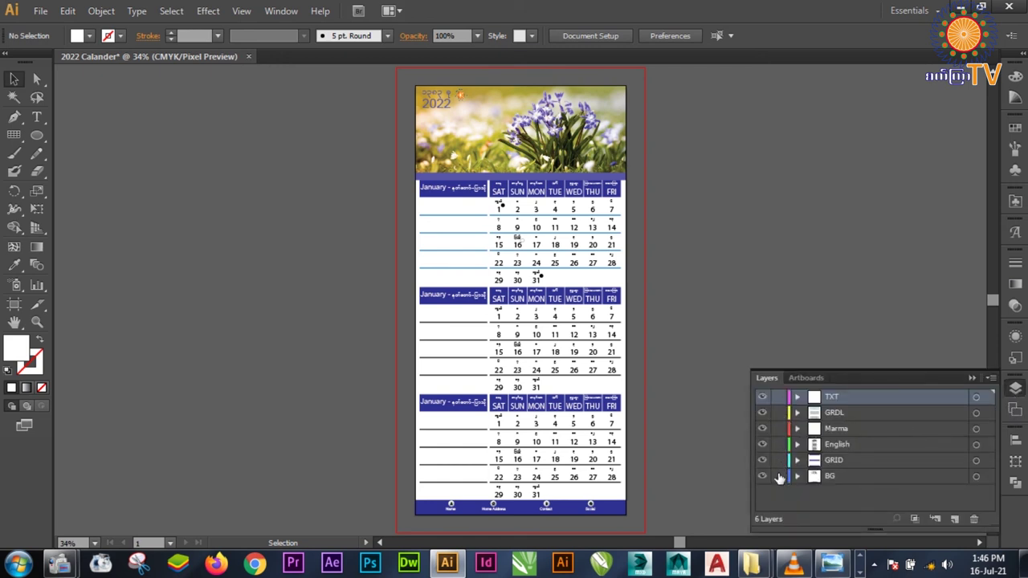
click(807, 378)
click(763, 377)
click(806, 378)
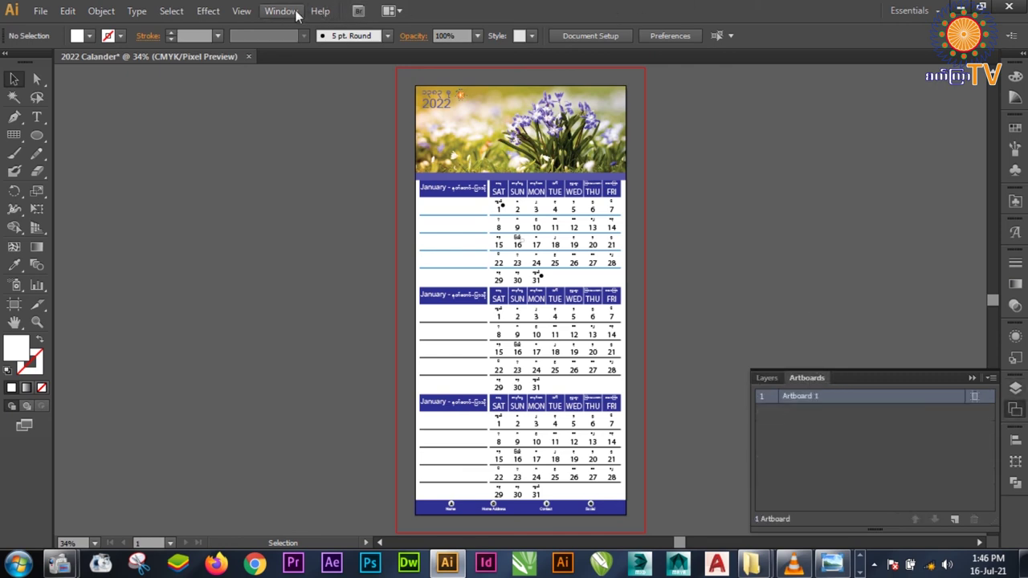
click(281, 10)
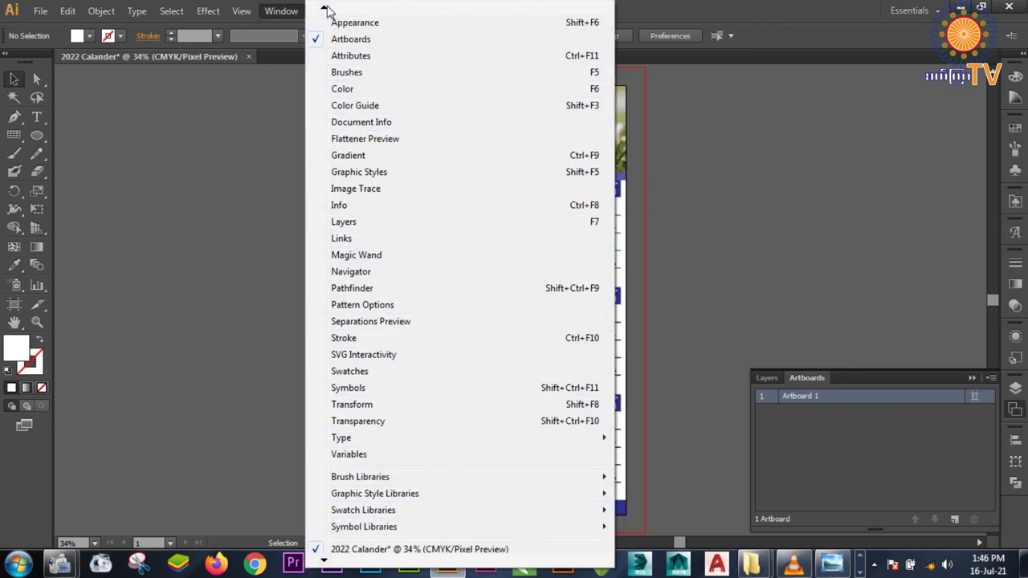
mouse_move(324, 6)
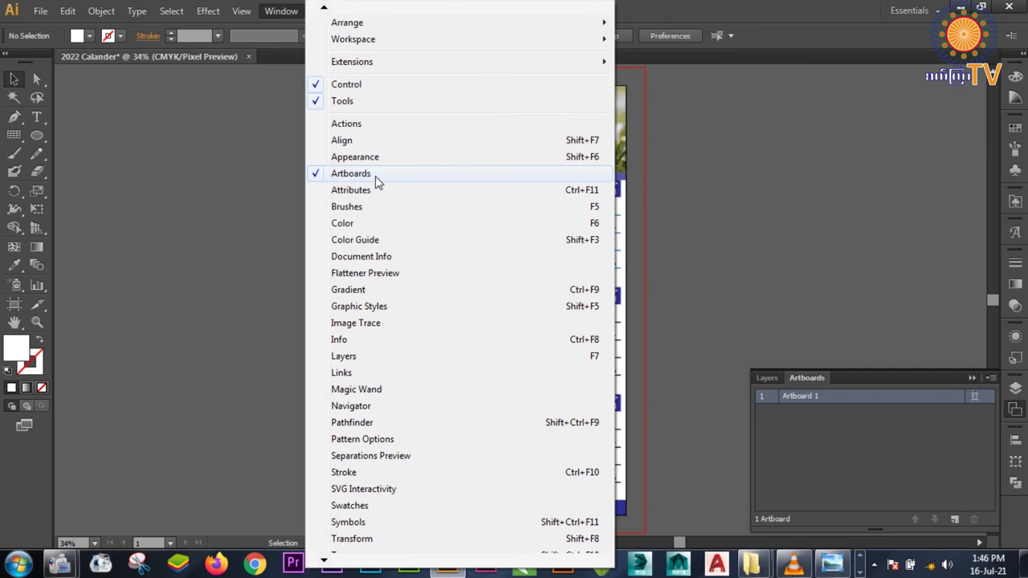
click(755, 7)
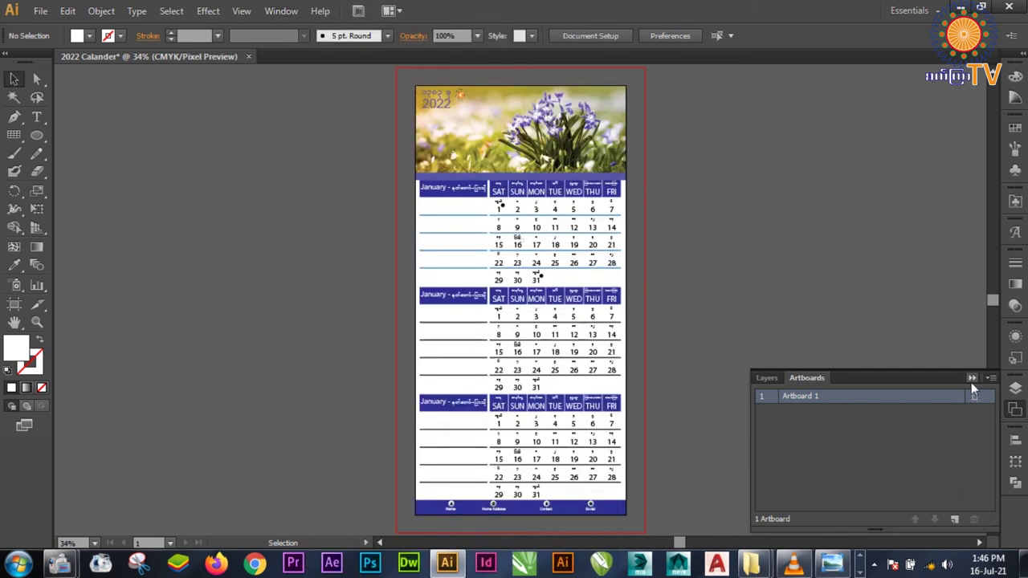
- Add new blank artboards for five in total, then pan and zoom to see them
click(953, 519)
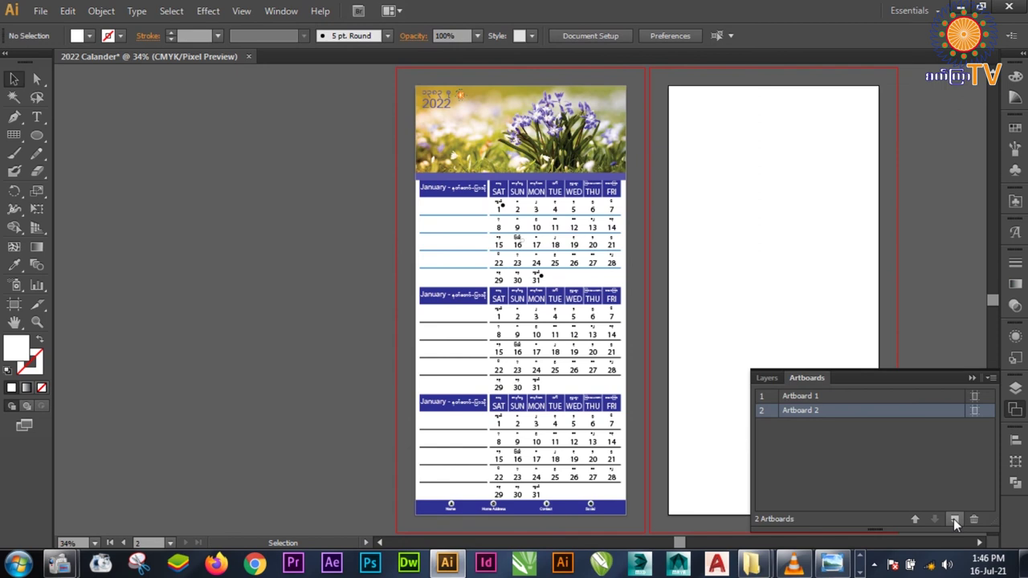
click(954, 518)
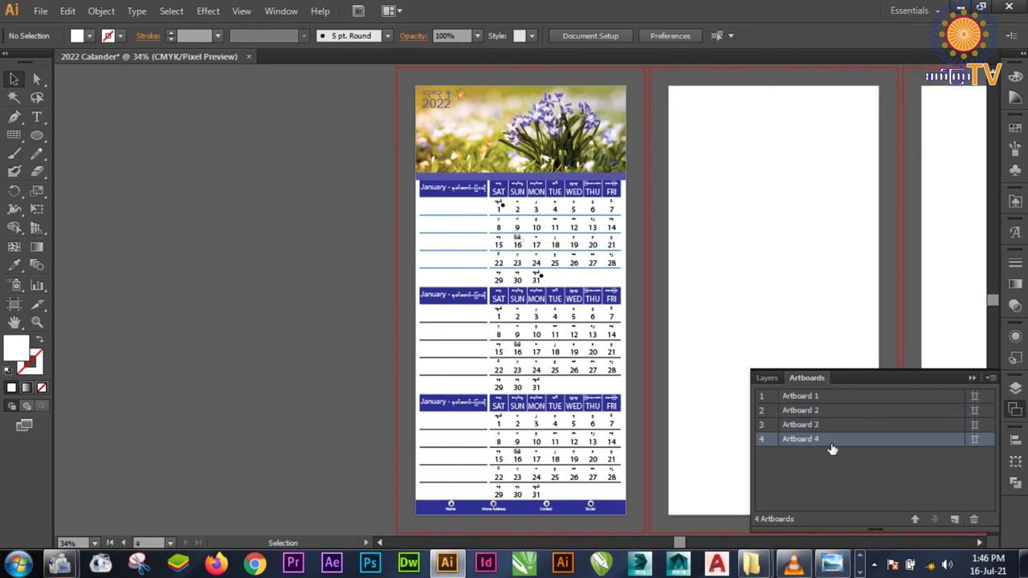
click(955, 519)
click(954, 368)
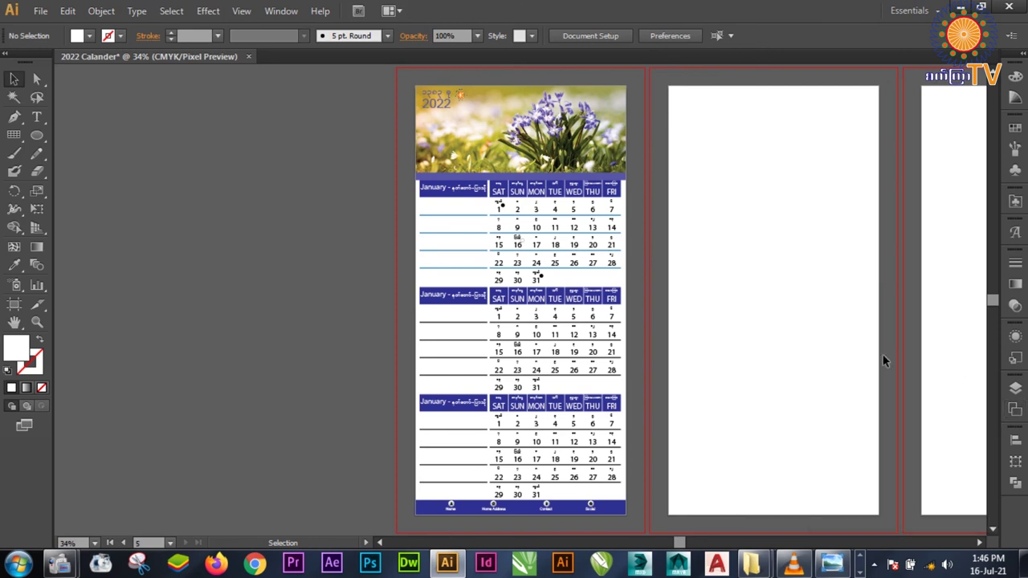
mouse_move(725, 310)
mouse_down()
mouse_move(485, 308)
mouse_move(404, 319)
mouse_up()
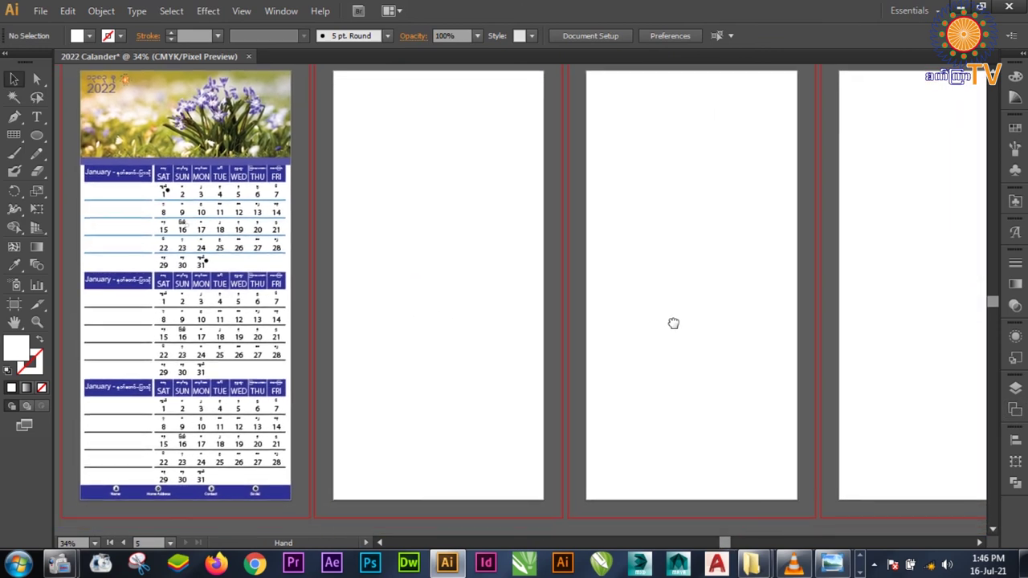
key(ctrl+minus)
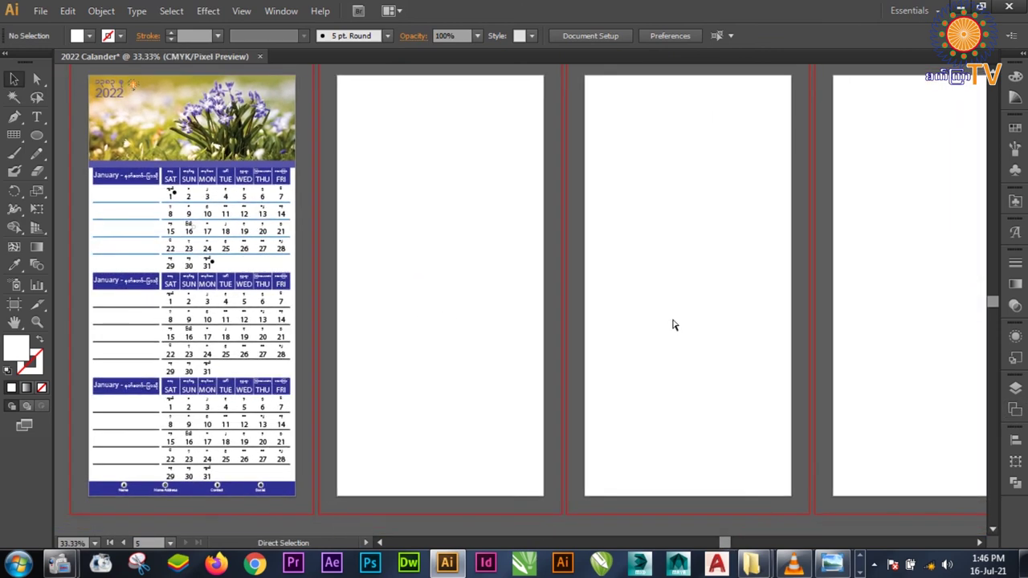
- Cut the entire calendar design from Artboard 1, then fit Artboard 5 in view
key(ctrl+minus)
mouse_move(148, 113)
mouse_down()
mouse_move(351, 502)
mouse_move(369, 498)
mouse_up()
key(ctrl+alt+0)
click(67, 11)
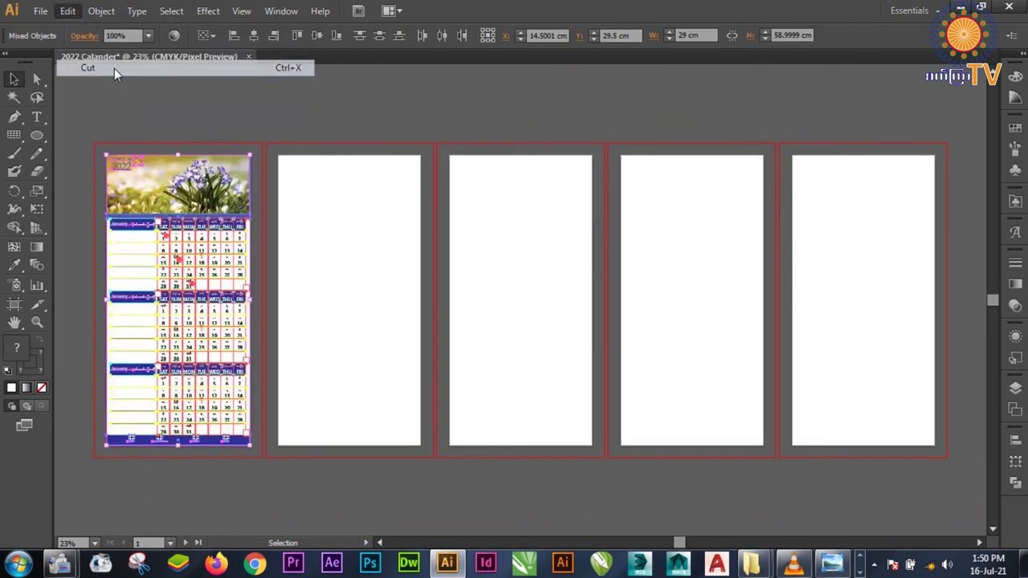
click(872, 175)
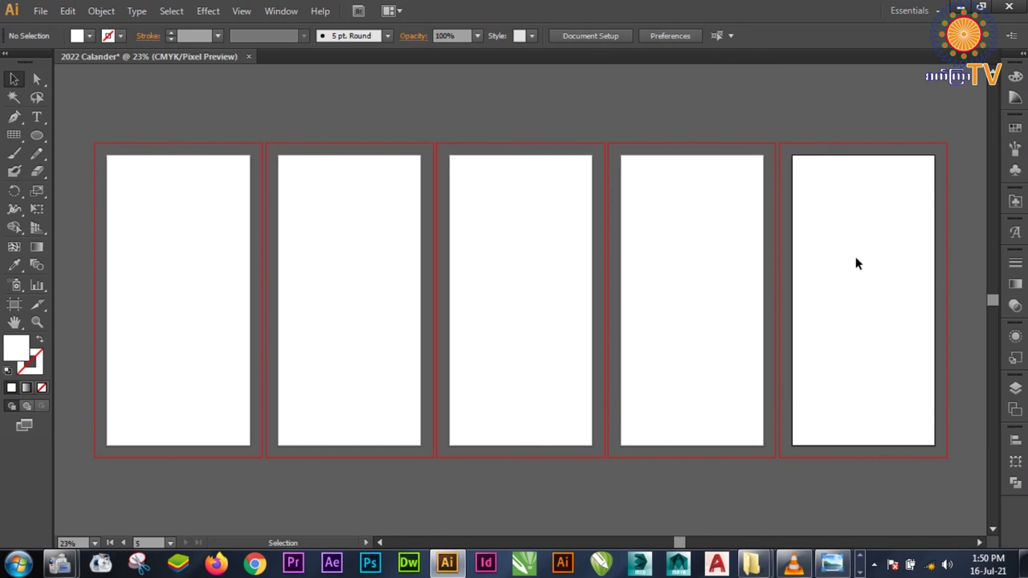
click(1015, 388)
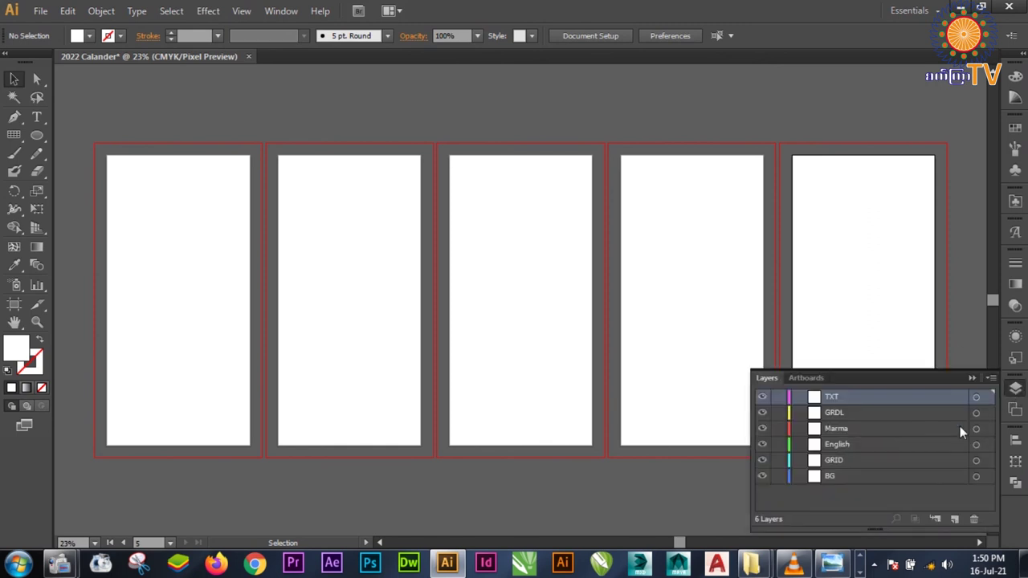
click(810, 378)
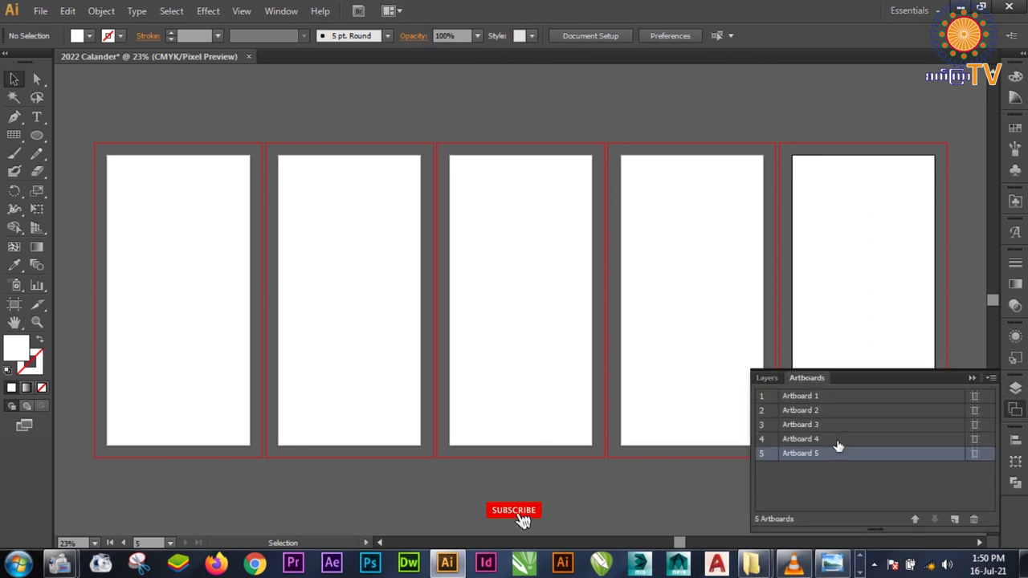
double_click(834, 451)
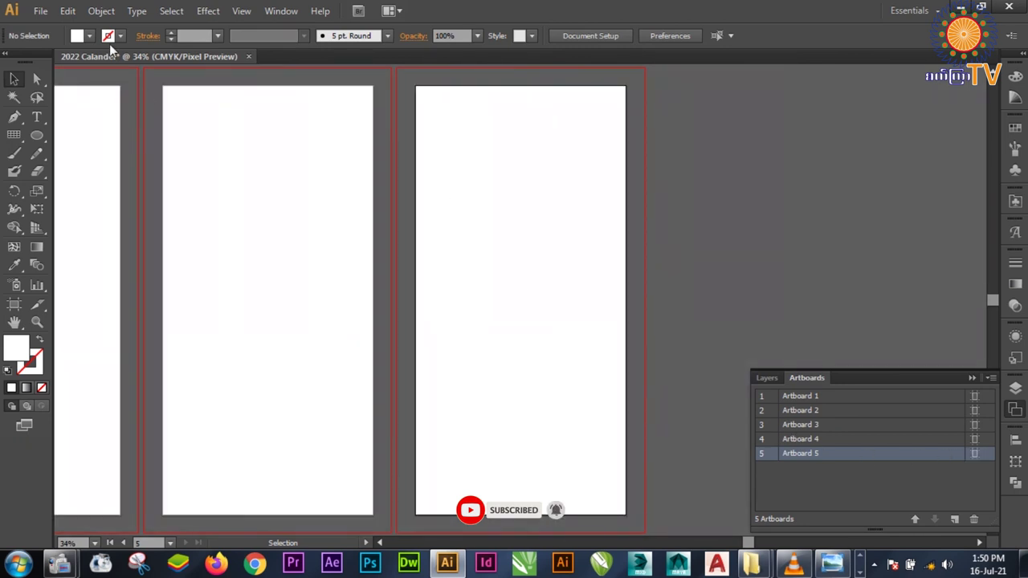
- Paste the calendar in place onto every artboard
click(69, 11)
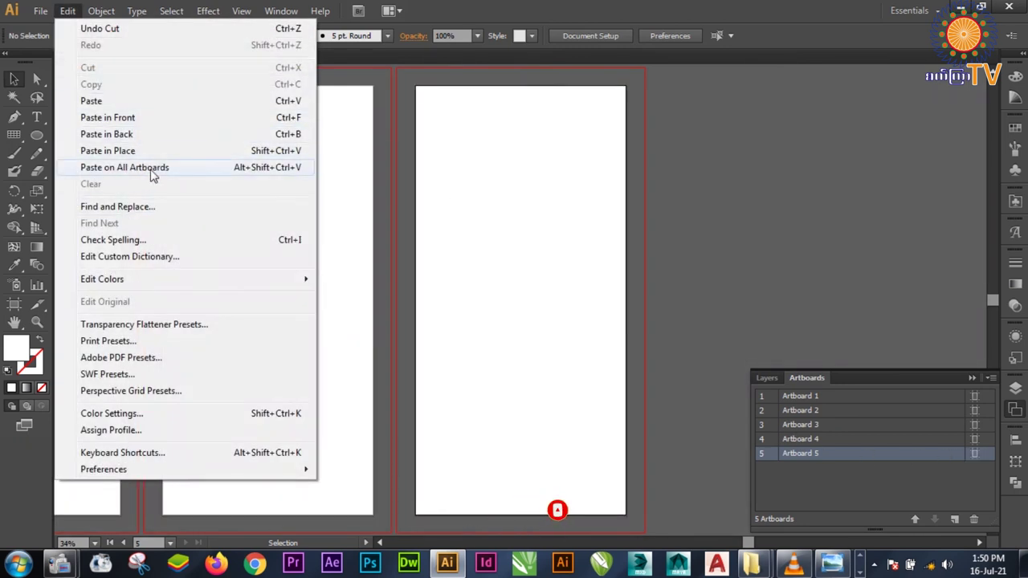
click(151, 168)
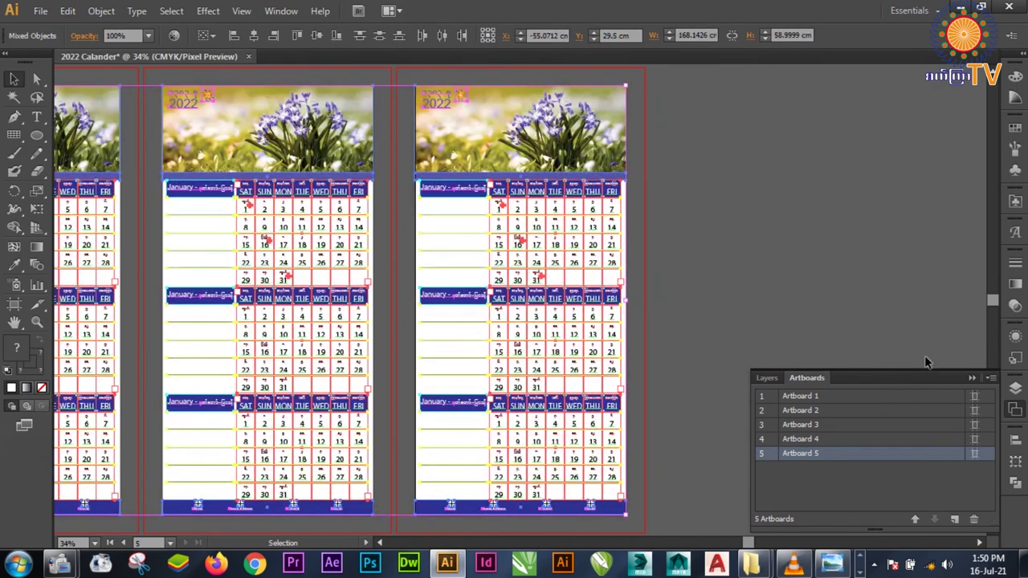
click(972, 379)
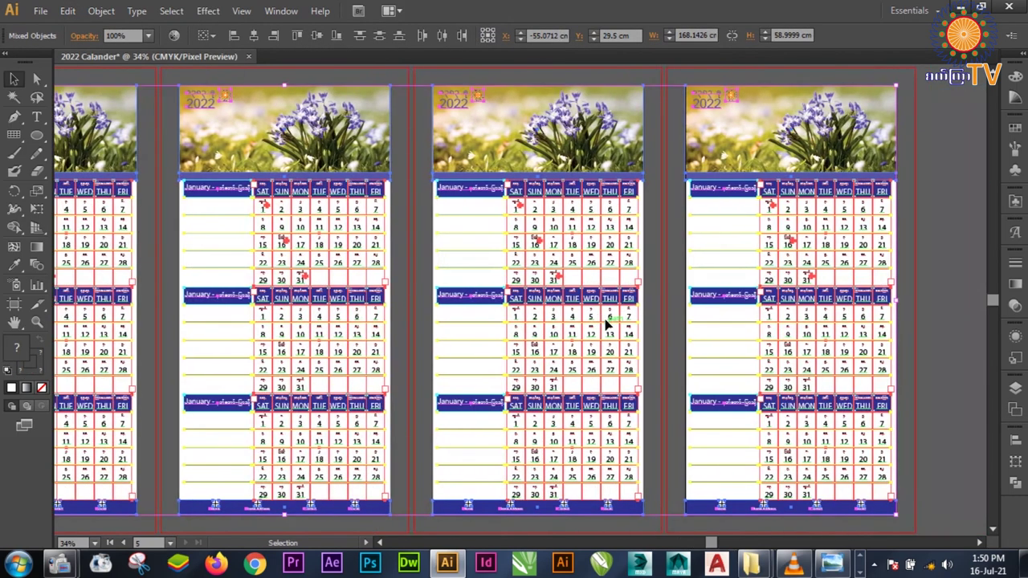
- Select the calendar content on the first artboard and delete it
scroll(604, 316, down, 1)
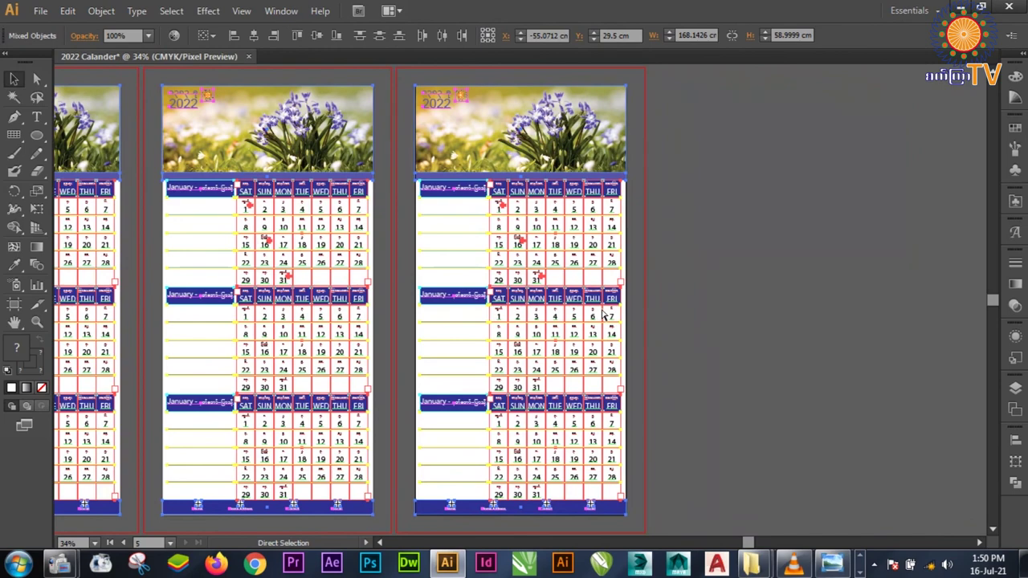
scroll(610, 313, down, 1)
scroll(618, 309, down, 1)
scroll(534, 303, left, 3)
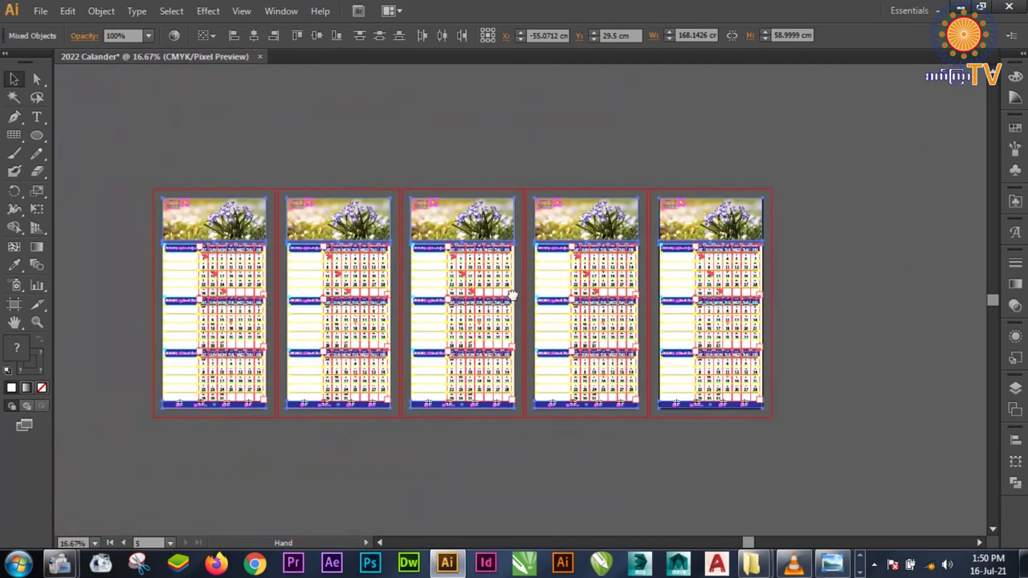
scroll(562, 313, left, 2)
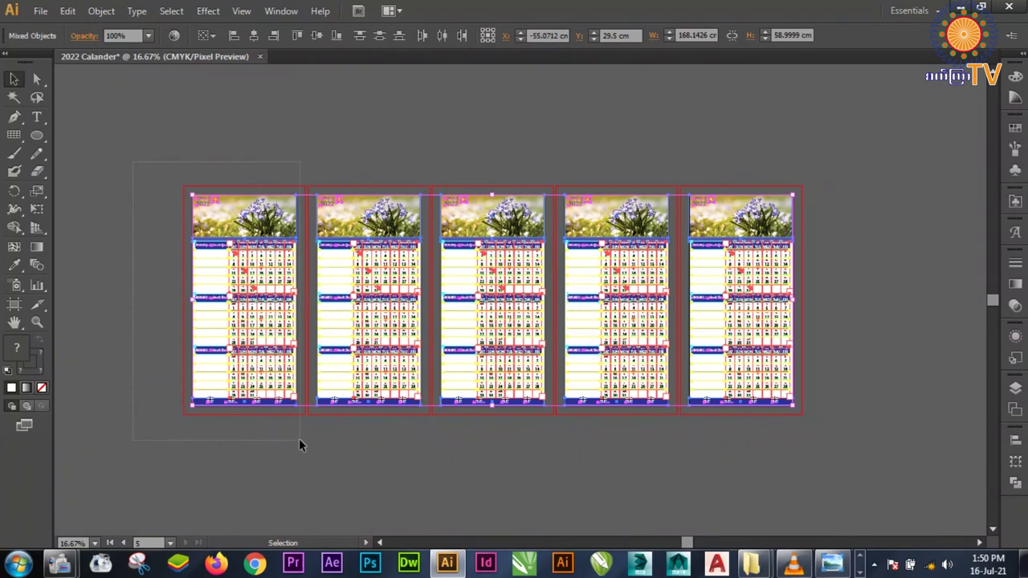
drag(299, 440, 299, 437)
key(Delete)
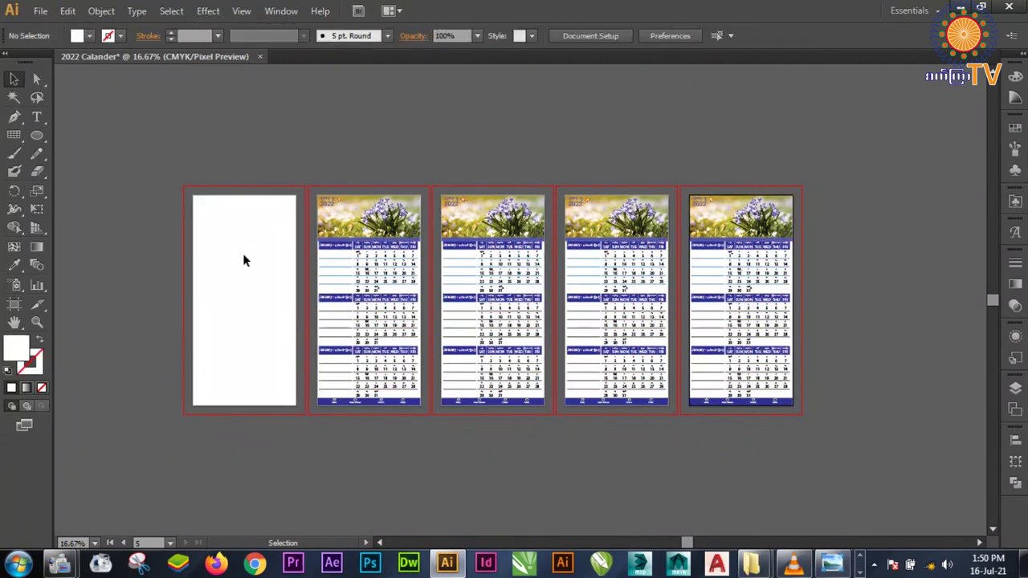
- Pan and zoom in to 33.33% so the blank first artboard is in view
drag(204, 260, 300, 257)
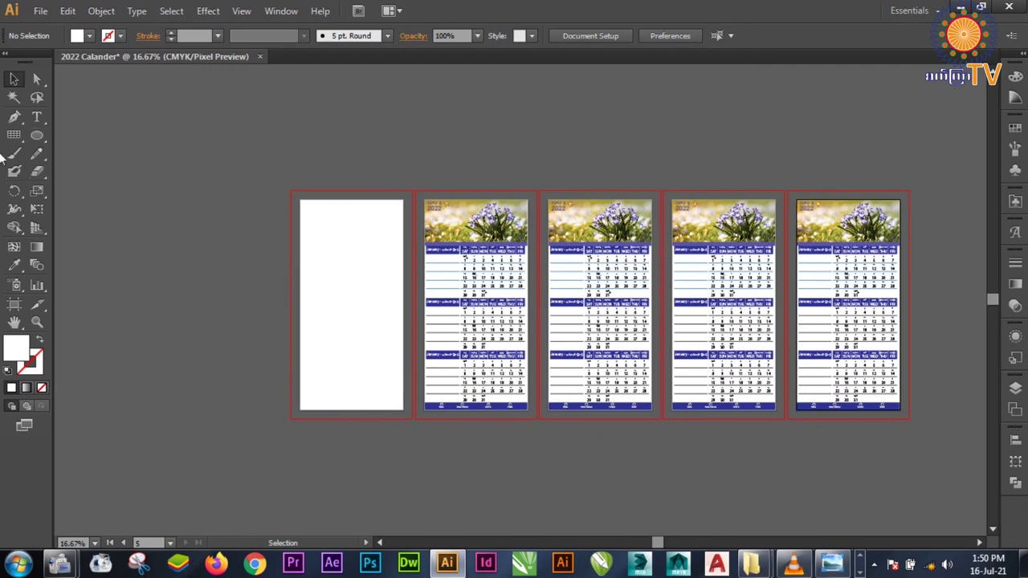
key(ctrl+equal)
key(ctrl+equal)
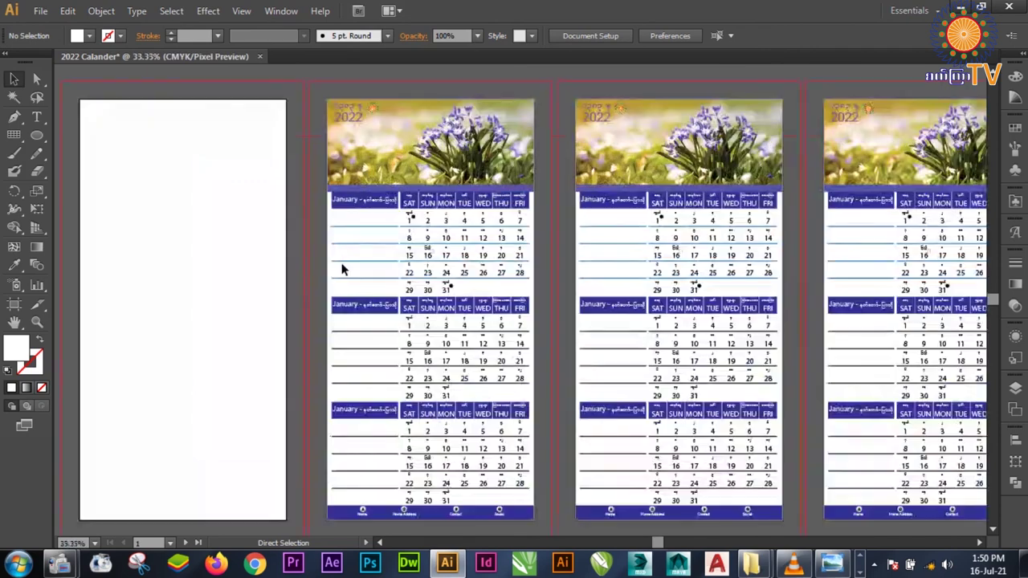
drag(226, 265, 429, 255)
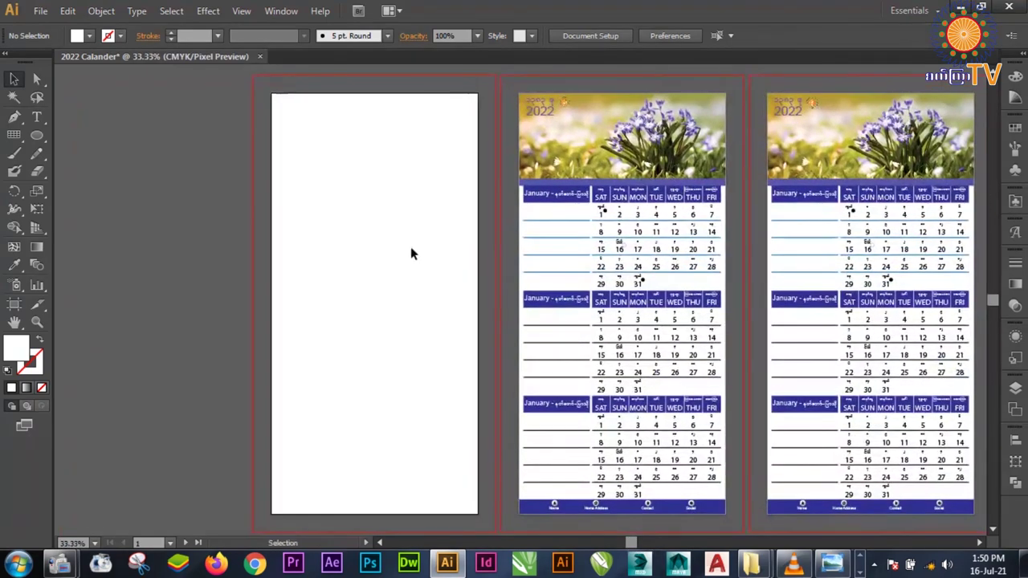
click(40, 11)
- Place the Cakkra TV logo image and position it on the first artboard
click(101, 258)
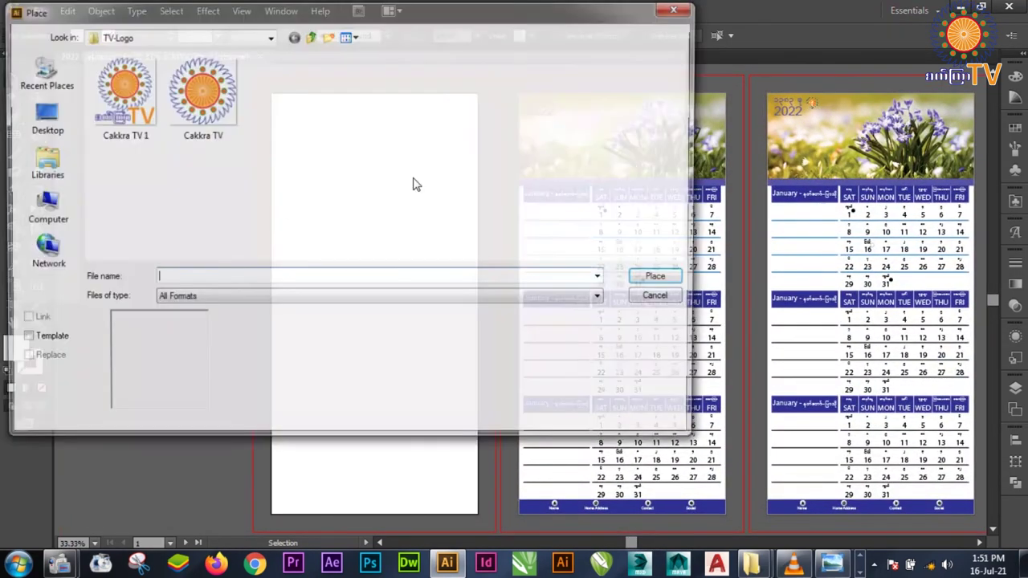
click(181, 107)
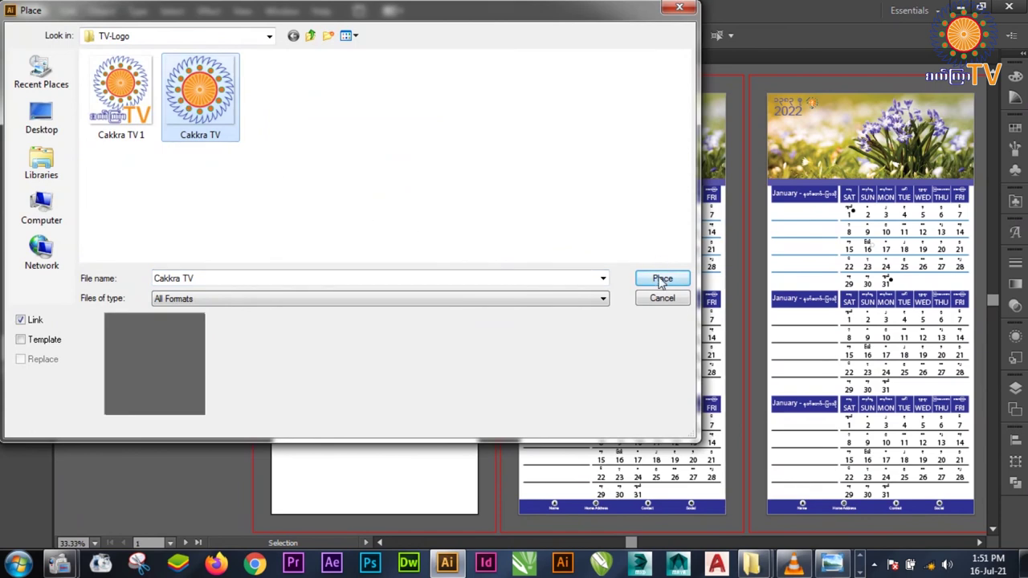
click(663, 278)
mouse_move(542, 306)
mouse_down()
mouse_move(387, 278)
mouse_move(411, 237)
mouse_up()
click(367, 200)
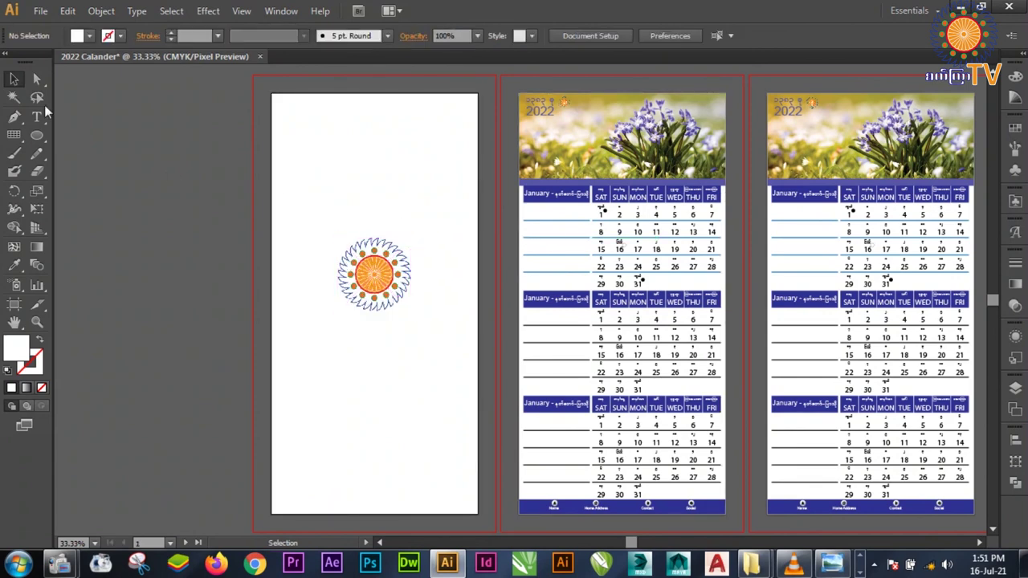
- Add 'Name' text at 48 pt centred beneath the logo
click(36, 118)
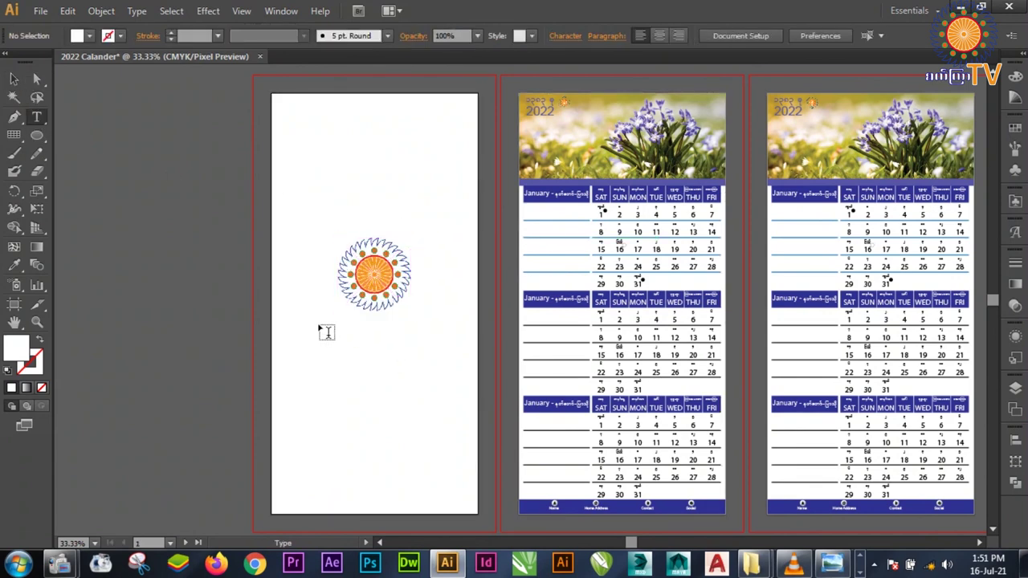
click(318, 322)
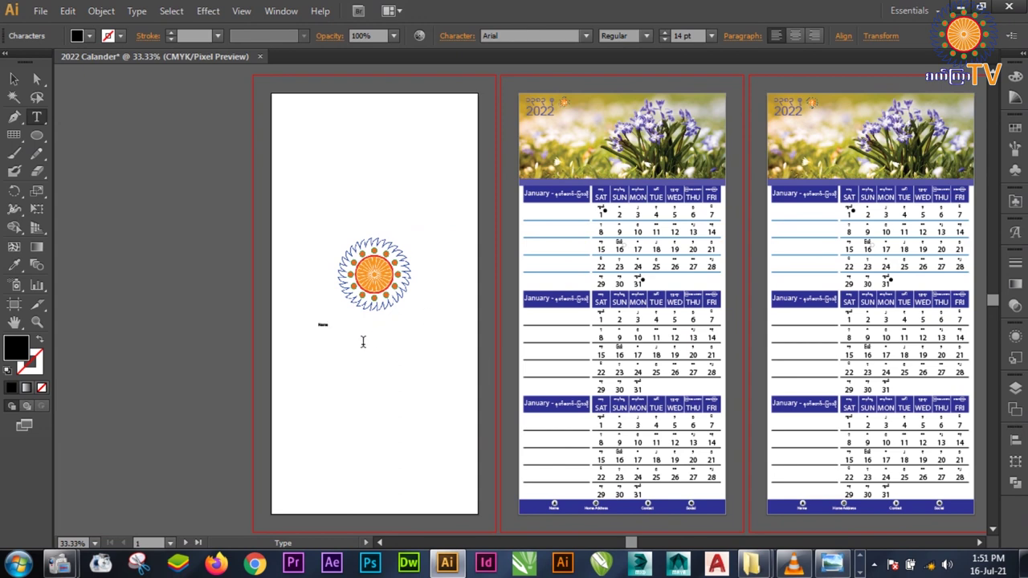
key(ctrl+a)
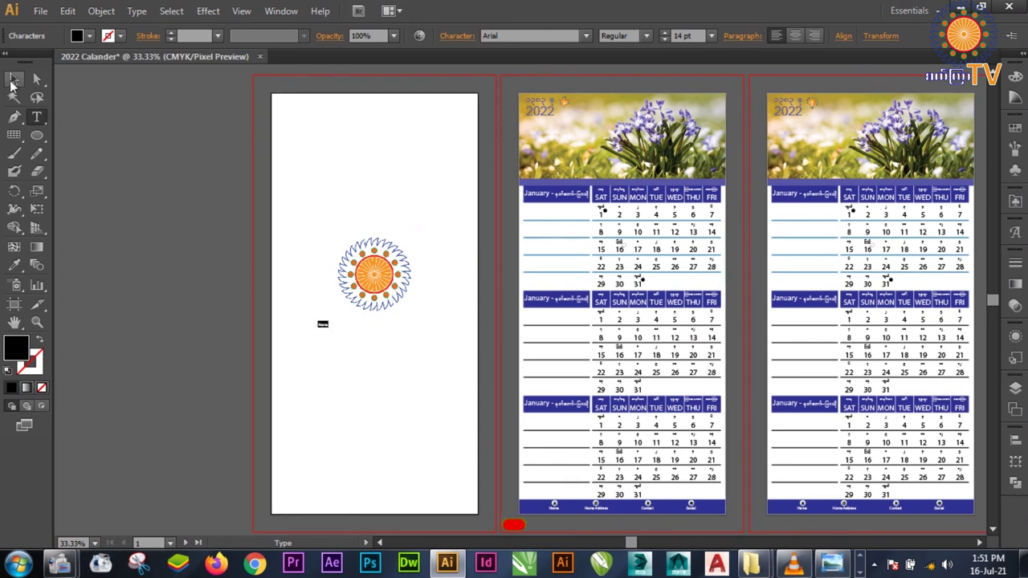
click(711, 36)
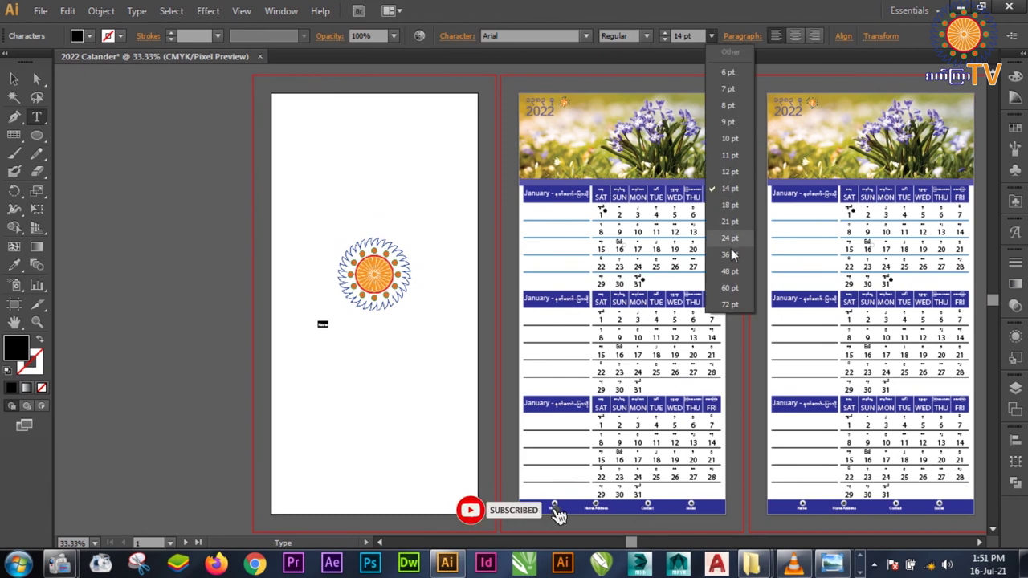
click(728, 271)
click(14, 79)
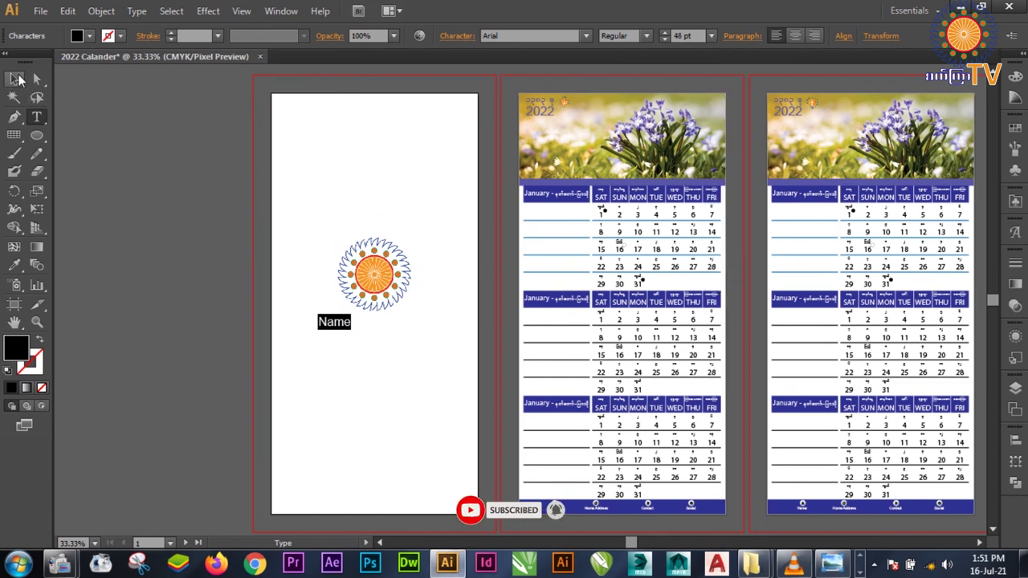
drag(339, 326, 378, 327)
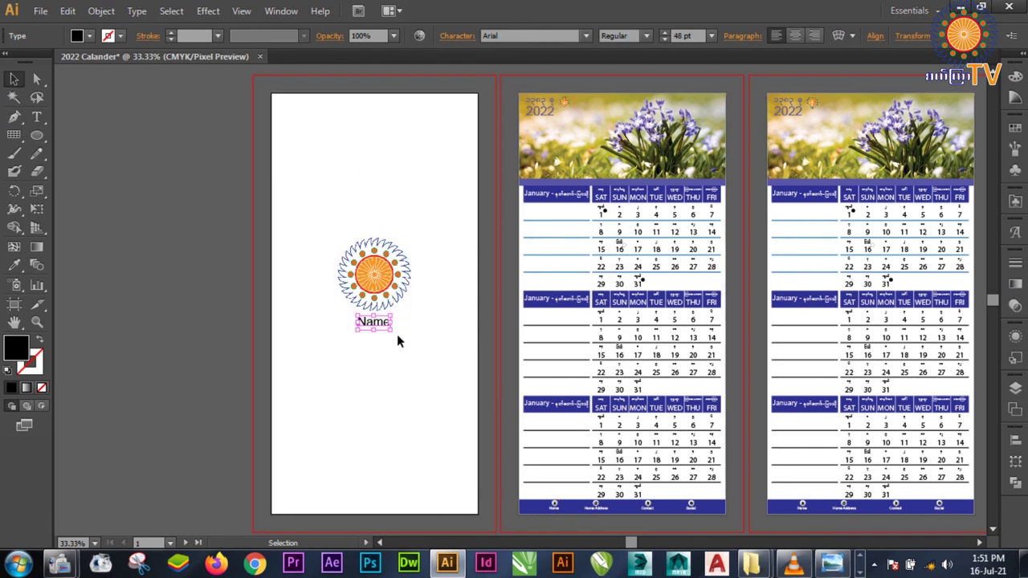
- Duplicate the Name text above the logo and change it to '2022'
drag(378, 325, 374, 193)
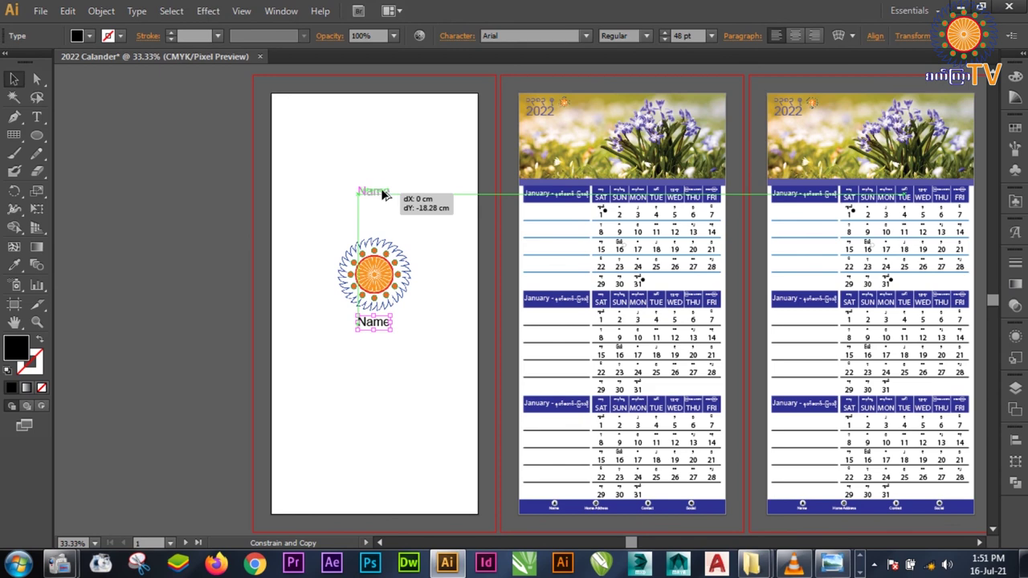
key(t)
double_click(375, 192)
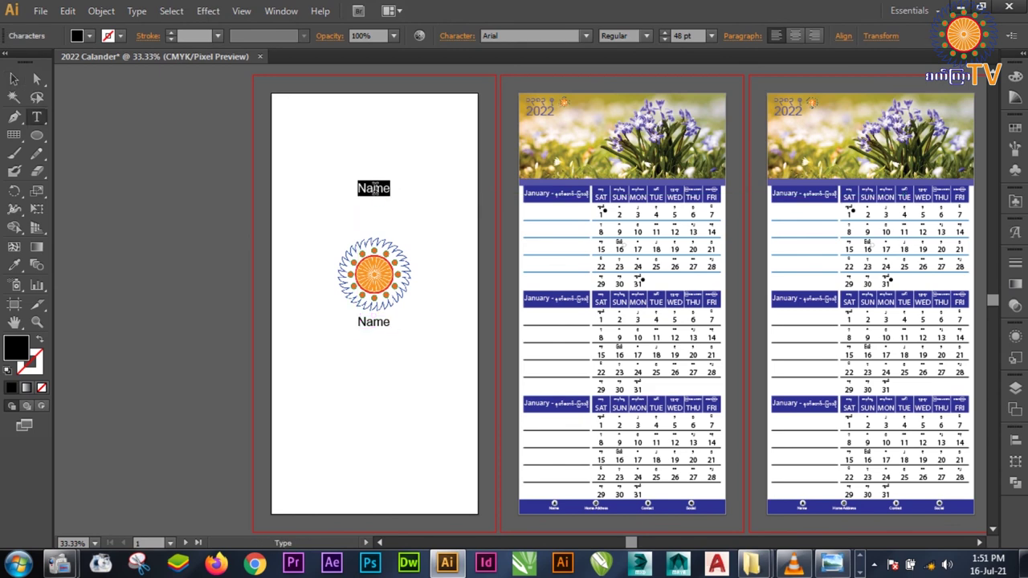
text(2022)
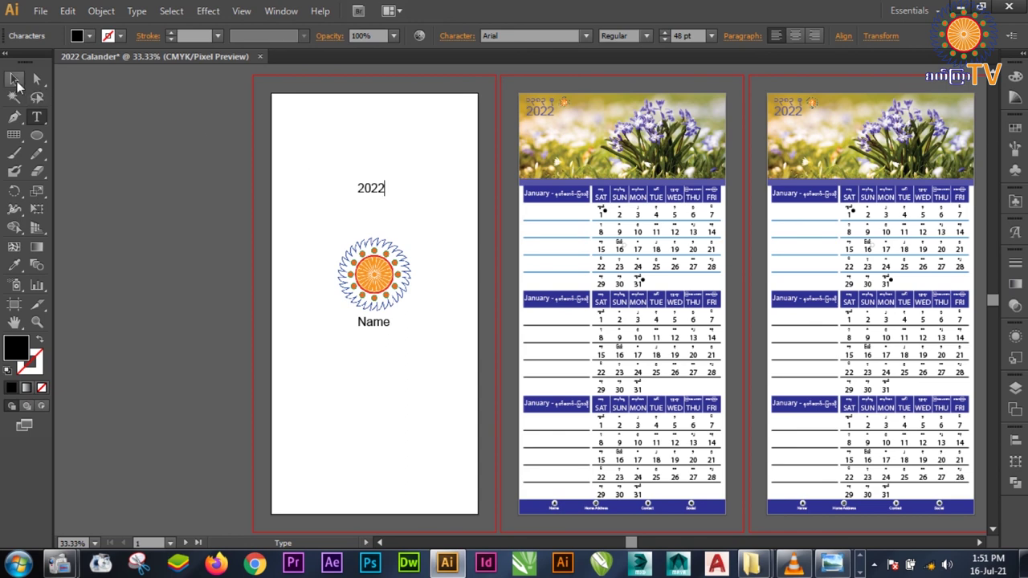
click(14, 79)
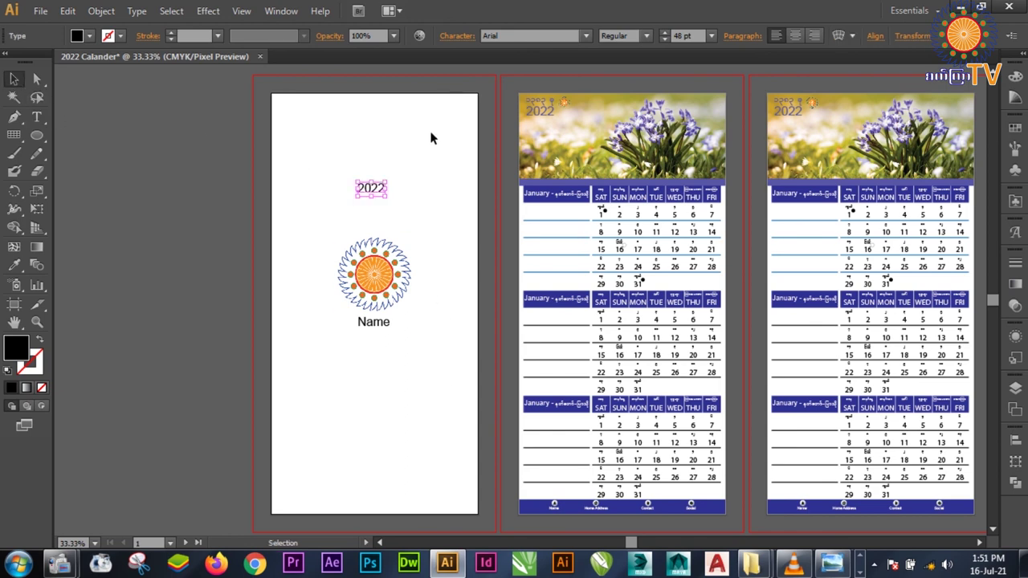
click(450, 368)
key(ctrl+minus)
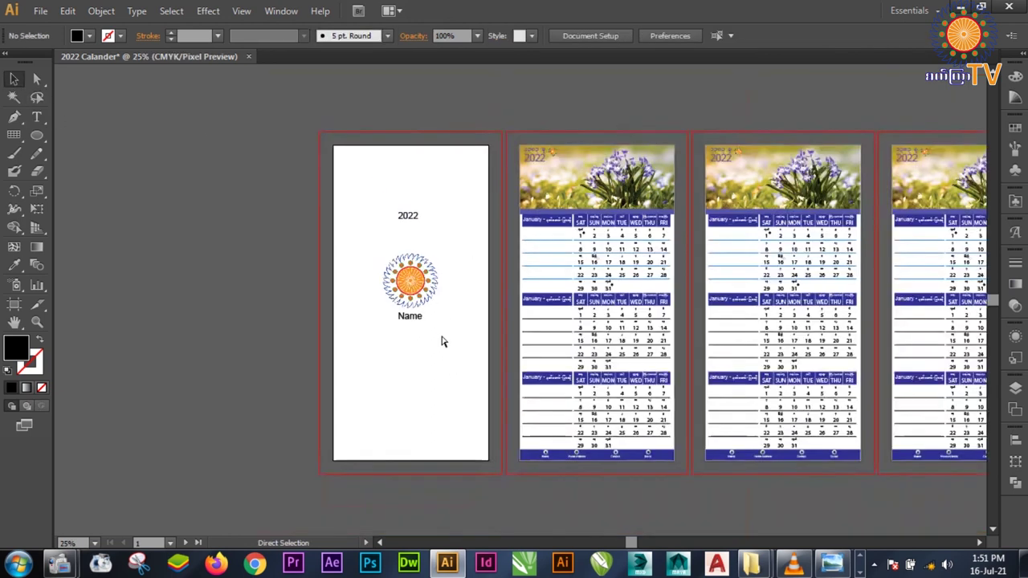
key(ctrl+minus)
scroll(677, 359, right, 3)
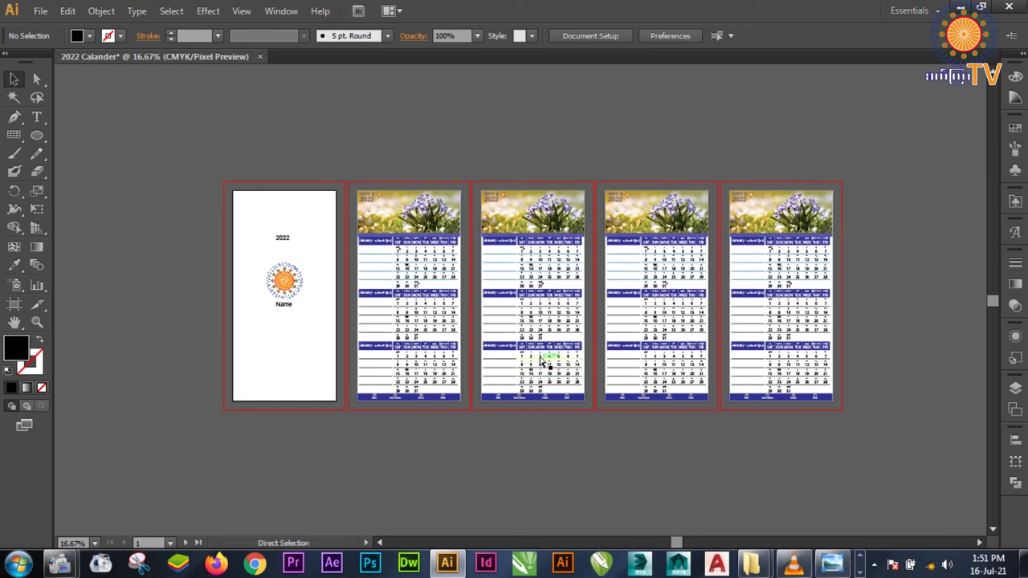
key(ctrl+0)
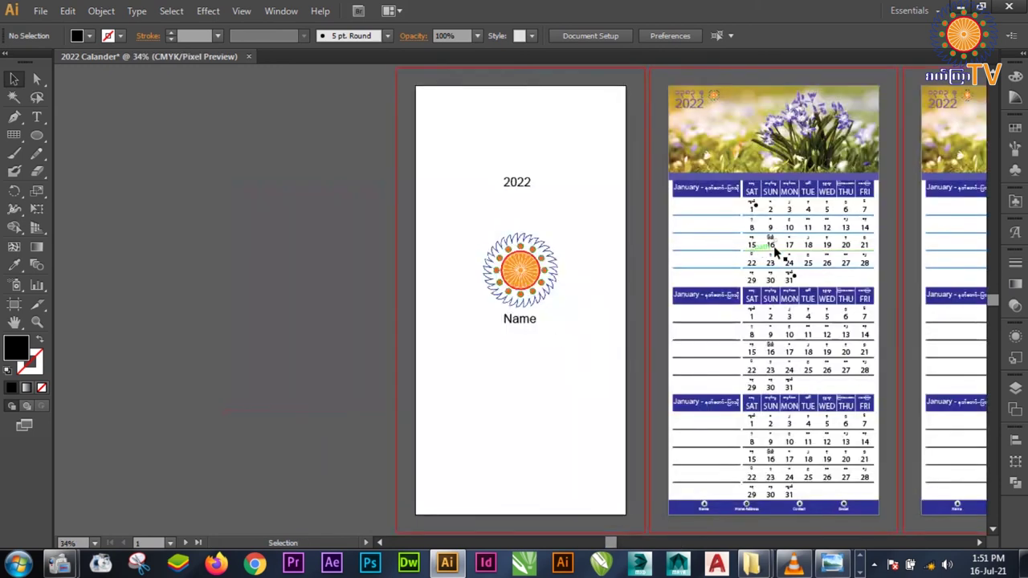
mouse_move(820, 251)
mouse_down()
mouse_move(659, 239)
mouse_move(578, 245)
mouse_up()
drag(797, 273, 728, 279)
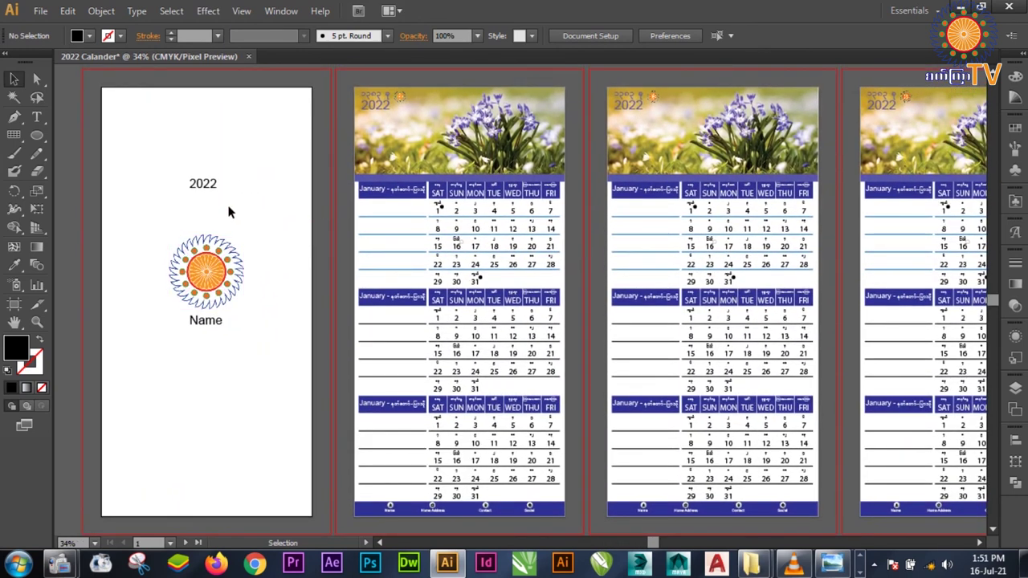